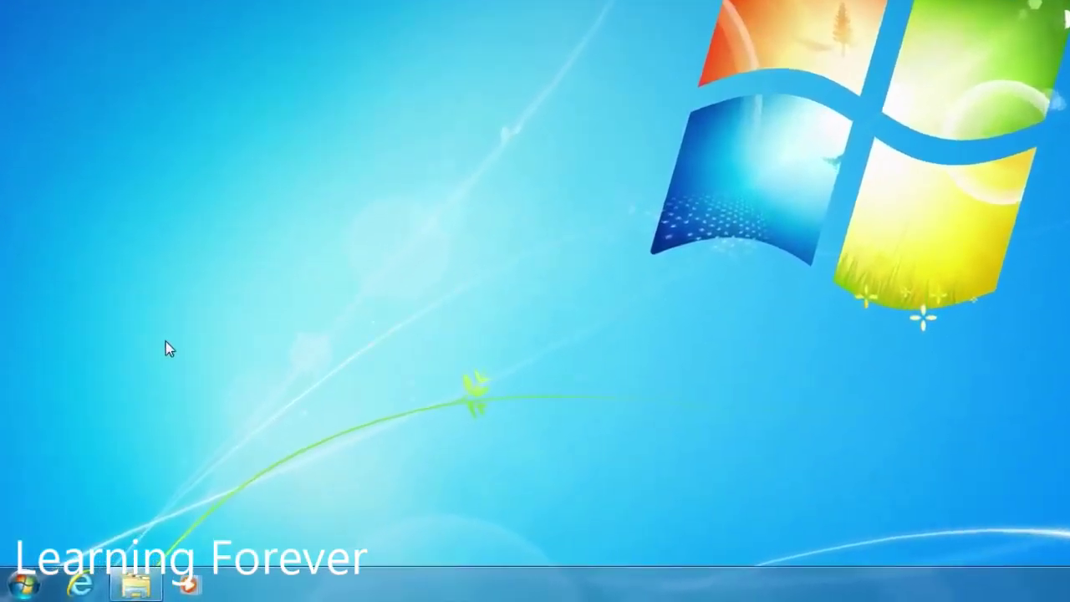
# Launch Internet Explorer and open Internet Options from the Tools menu
pyautogui.click(83, 589)
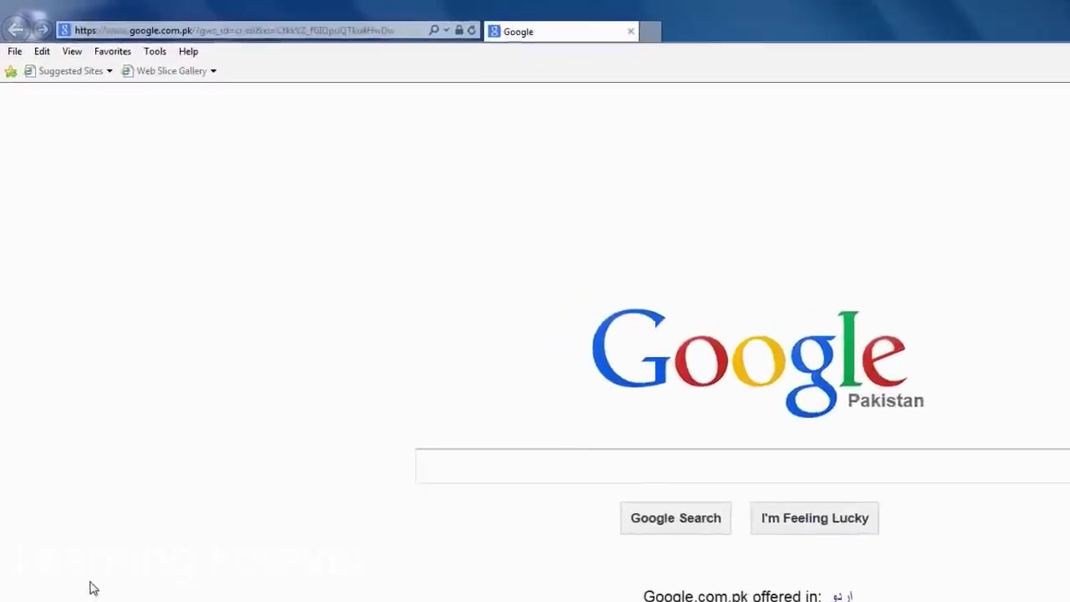
pyautogui.click(208, 71)
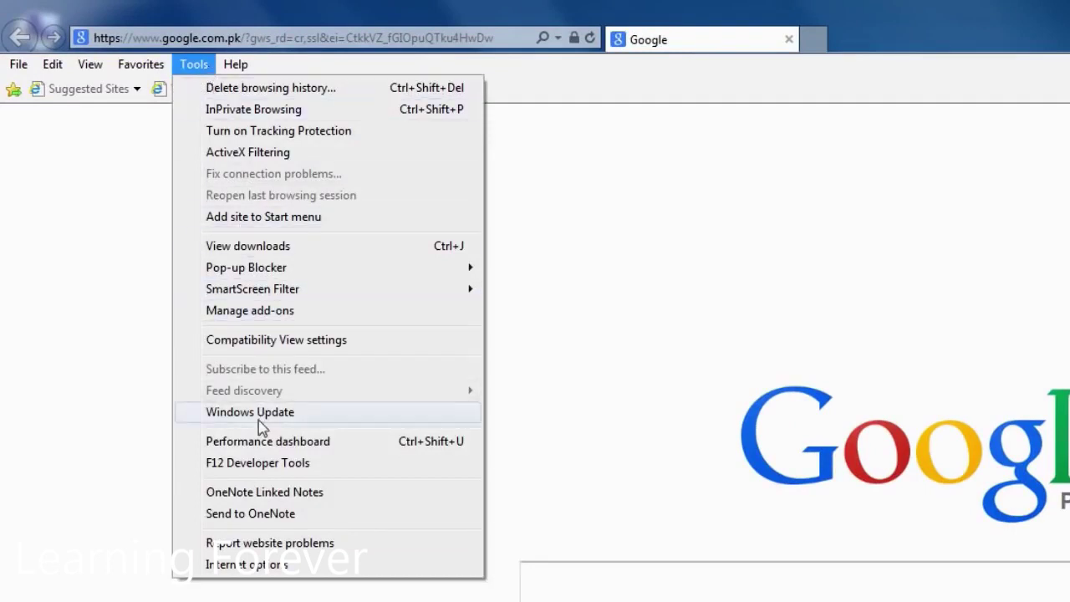
pyautogui.click(253, 575)
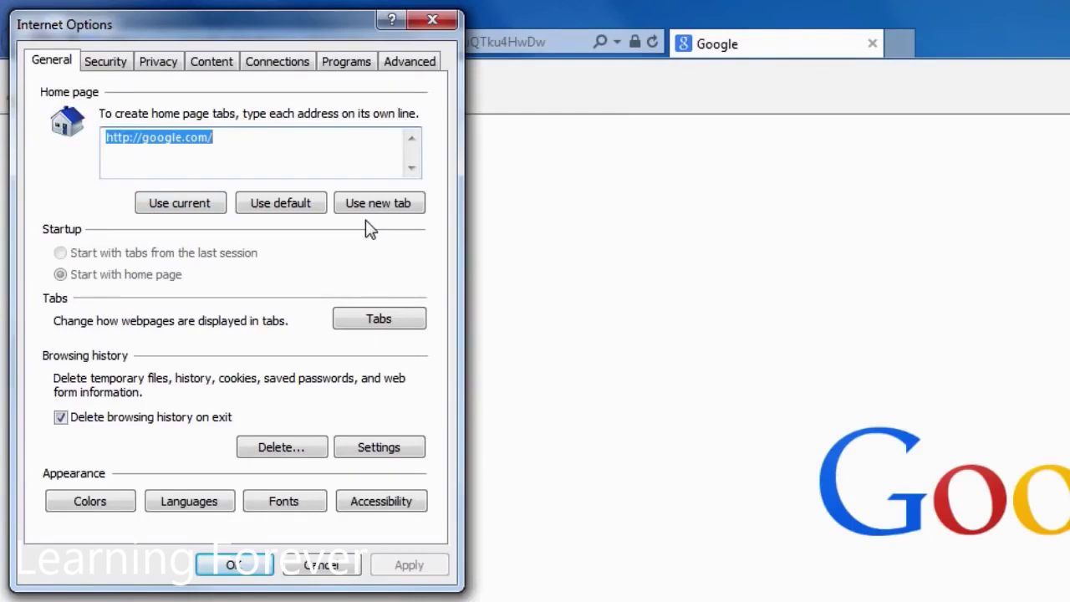
# Try the Use current, Use default and Use new tab home page buttons in turn
pyautogui.click(179, 203)
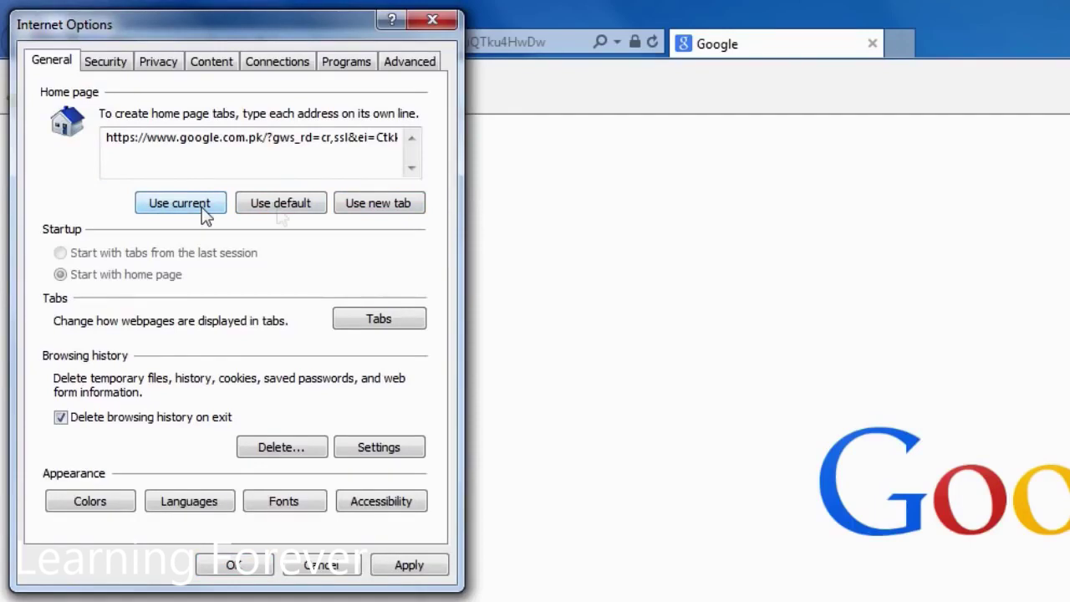
pyautogui.click(281, 211)
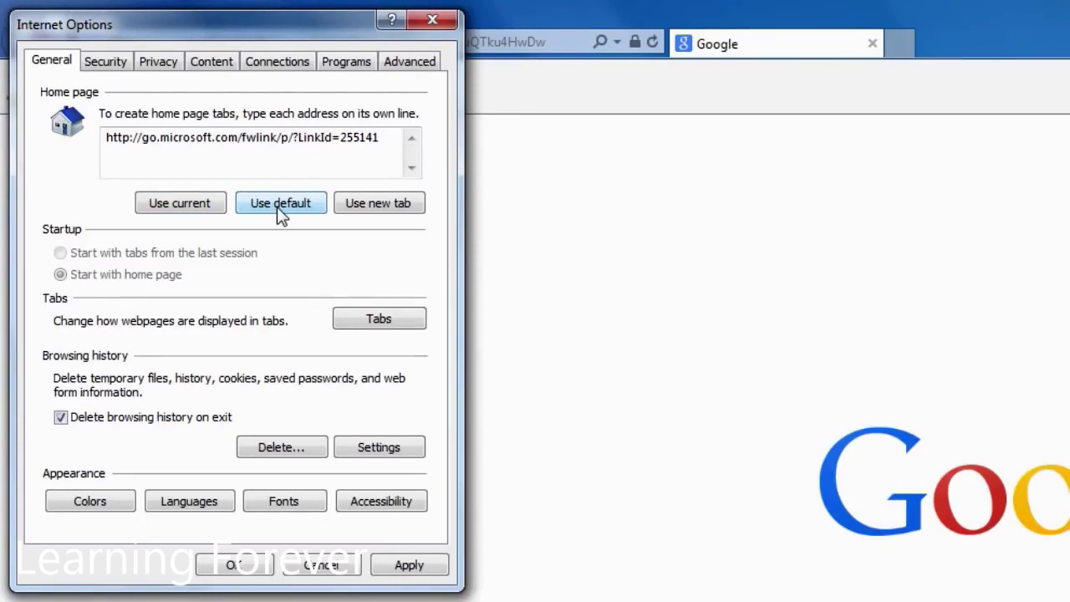
pyautogui.click(357, 206)
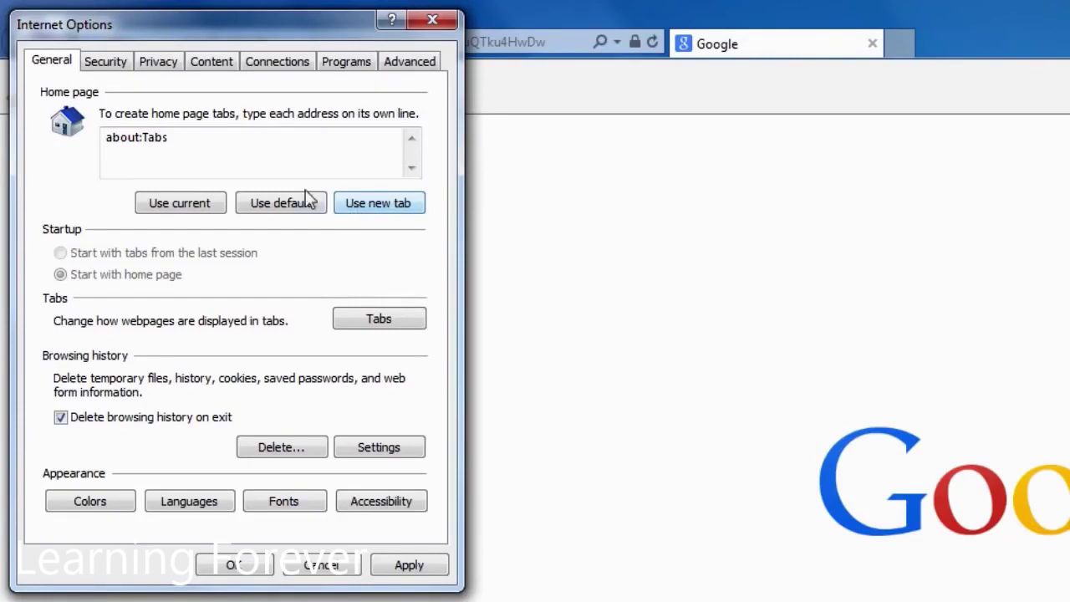
pyautogui.click(209, 148)
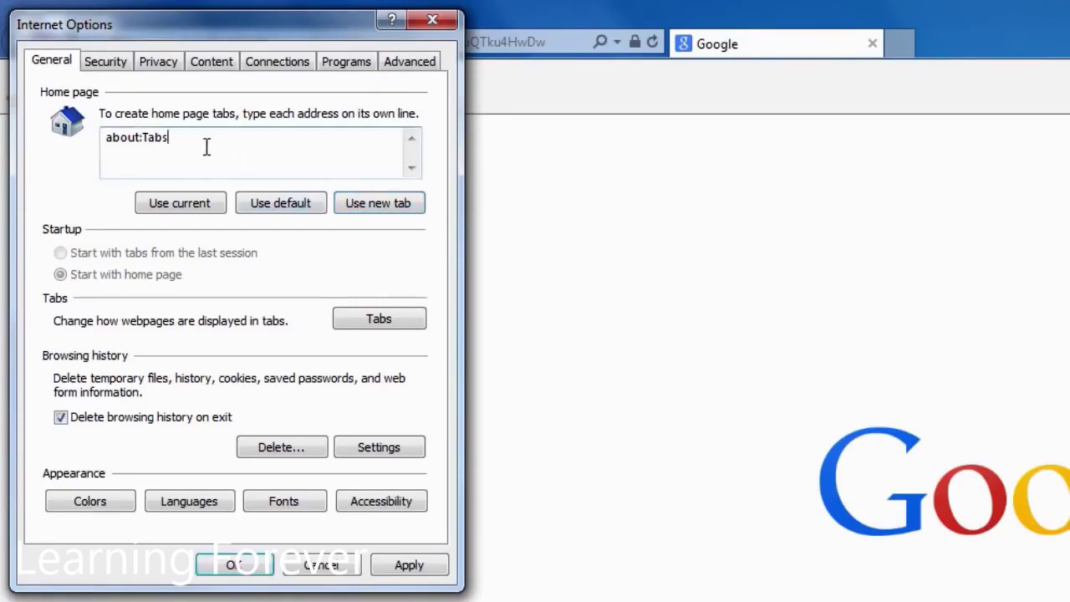
pyautogui.moveTo(205, 145); pyautogui.dragTo(100, 146)
pyautogui.write('www.vu.')
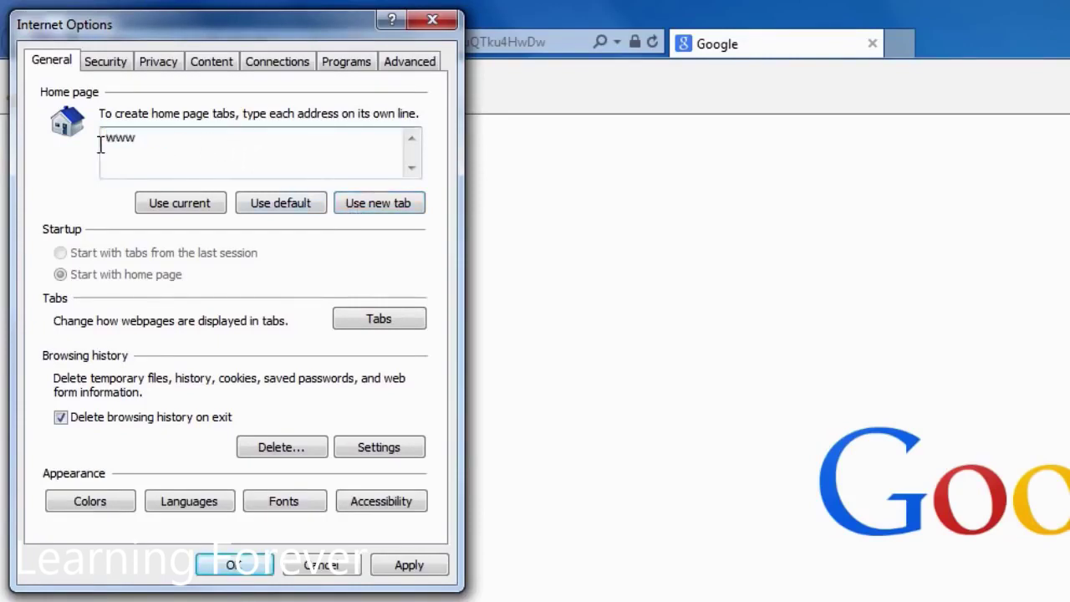
pyautogui.write('edu.pk')
pyautogui.click(239, 571)
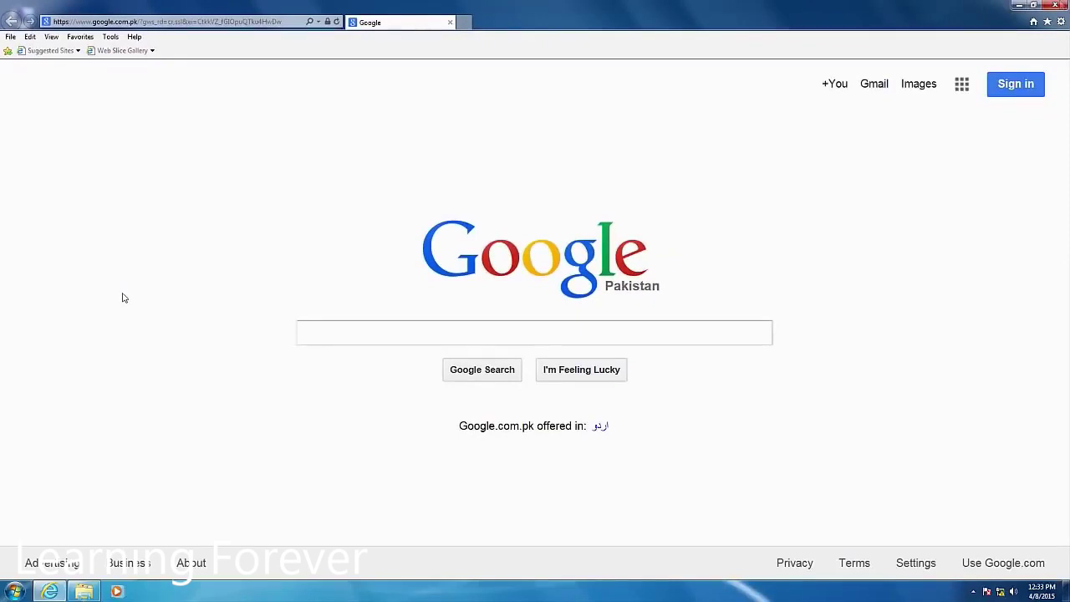
# Close the Internet Explorer window to return to the Windows 7 desktop
pyautogui.click(1061, 5)
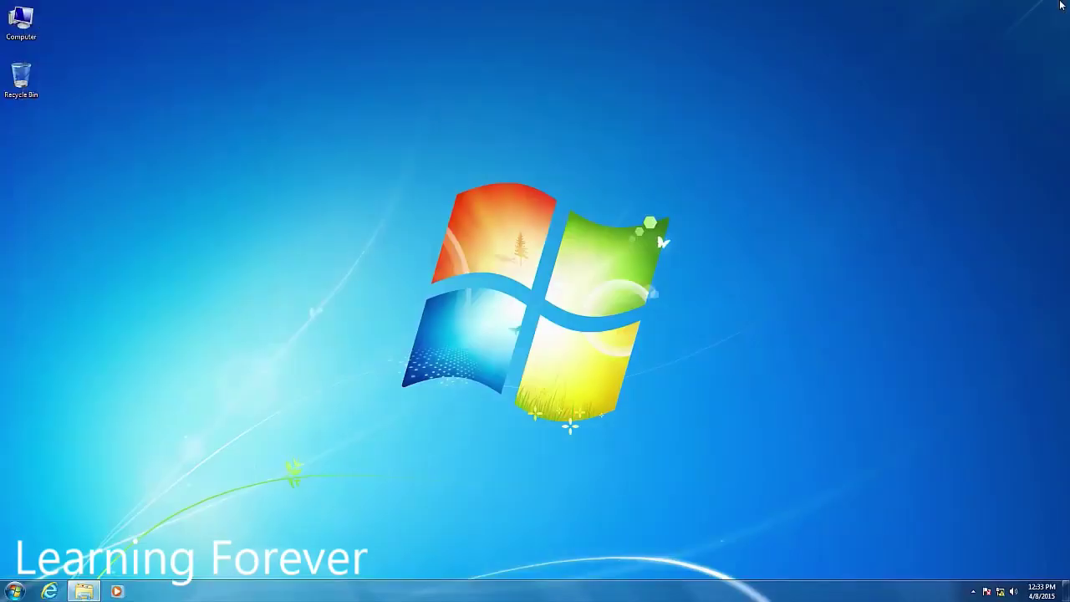
# Relaunch Internet Explorer from the taskbar, reopening the Google Pakistan page
pyautogui.click(50, 591)
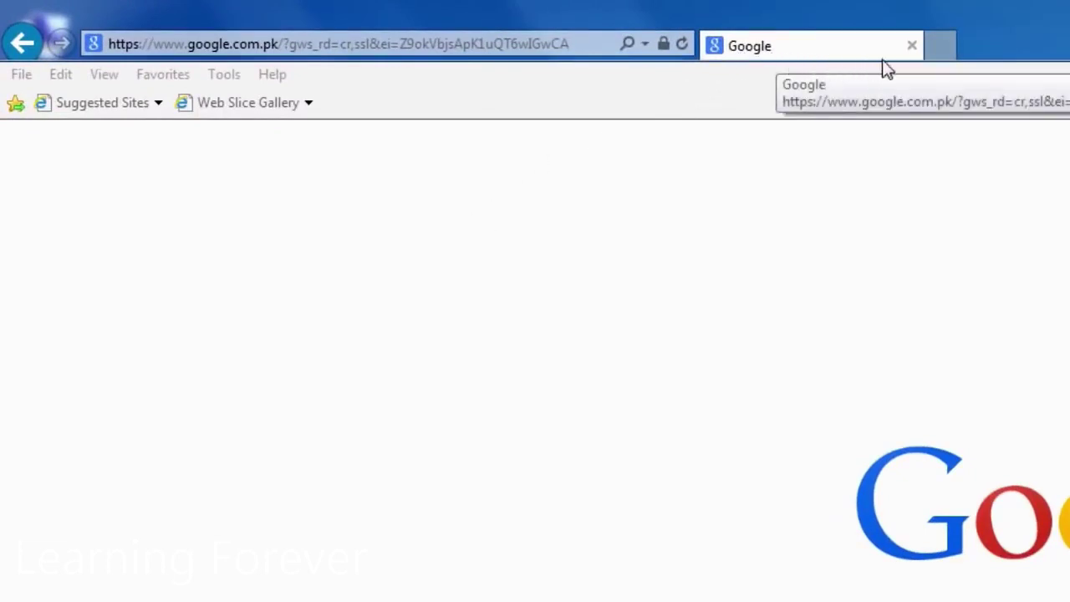
pyautogui.click(941, 46)
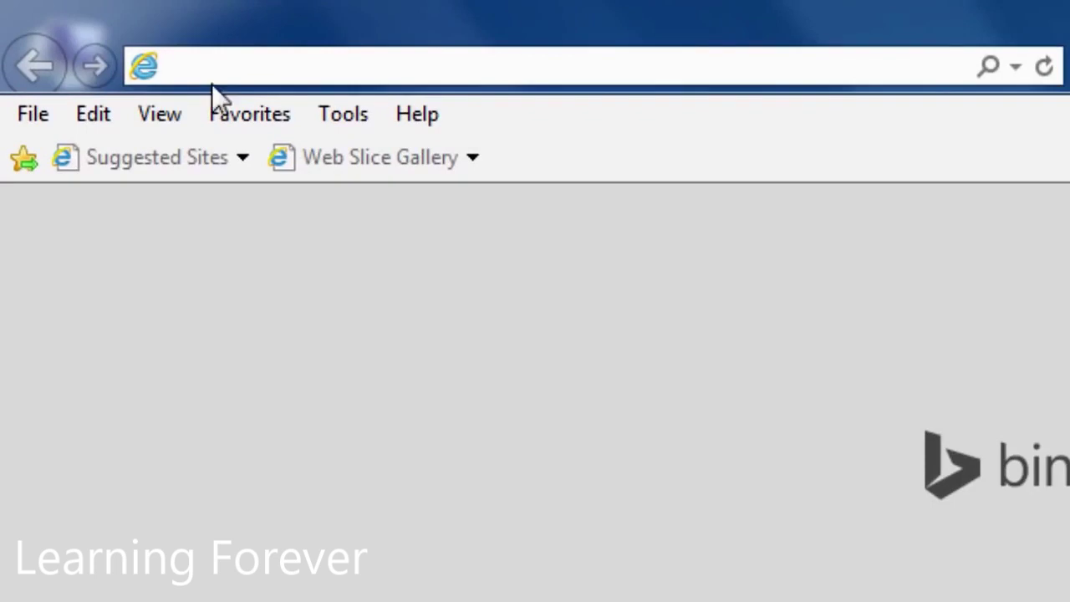
pyautogui.write('www.')
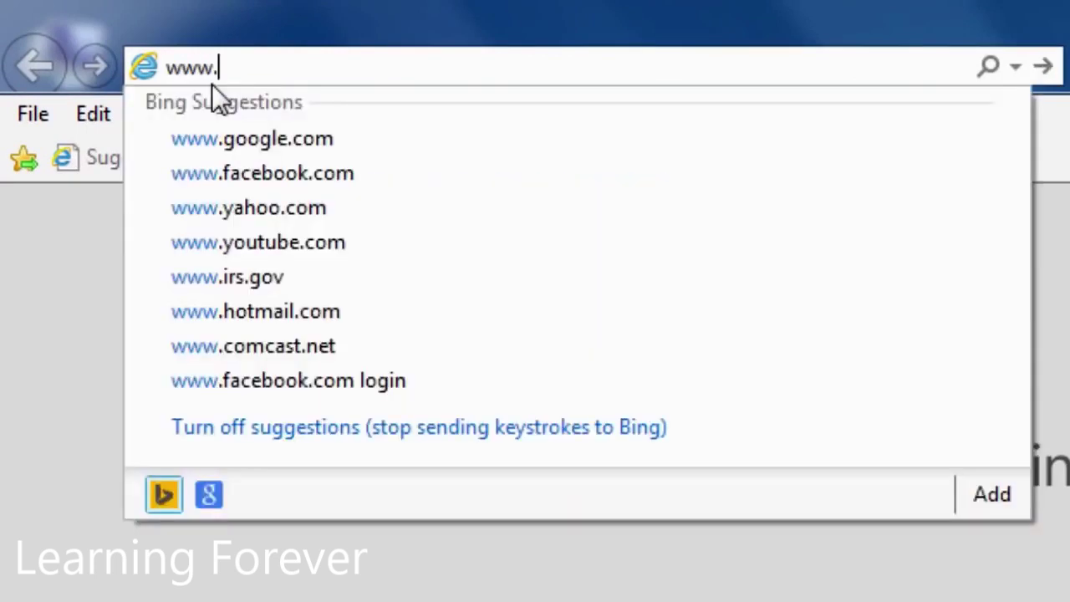
pyautogui.write('vu.edu.p')
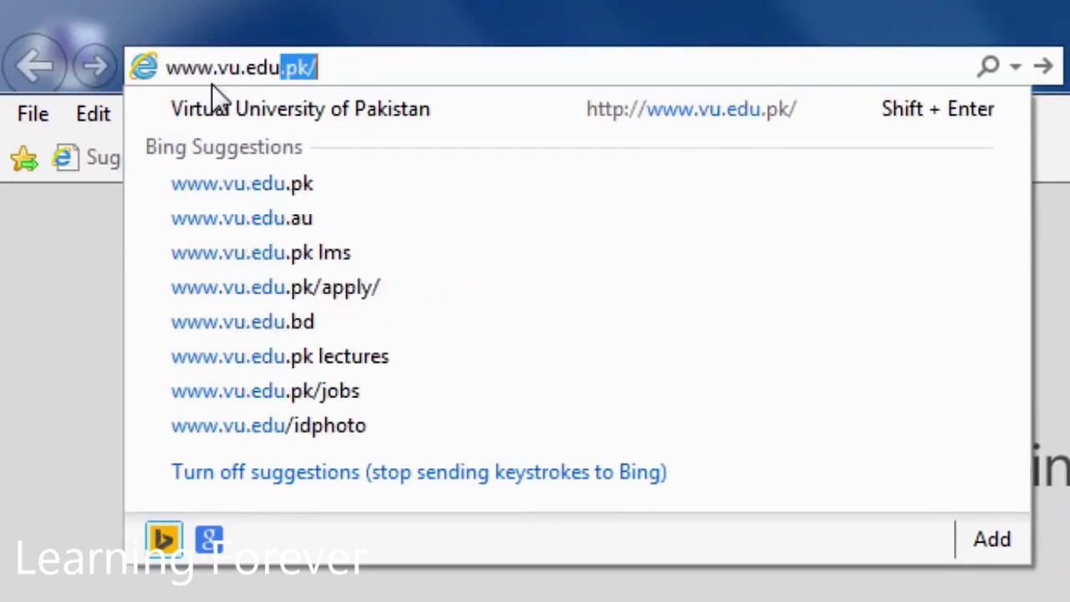
pyautogui.write('k')
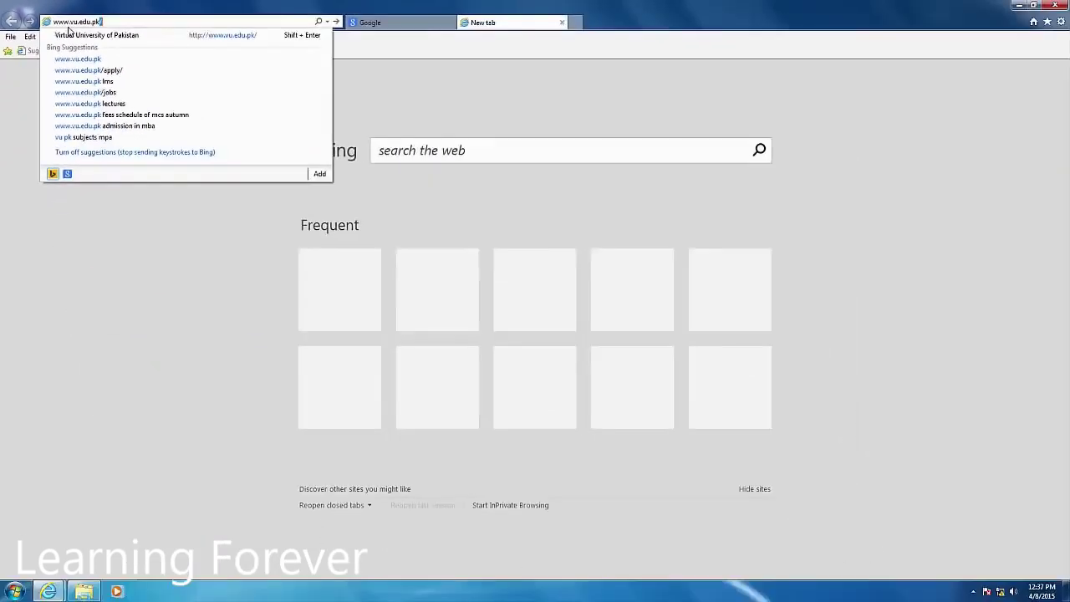
pyautogui.press('Return')
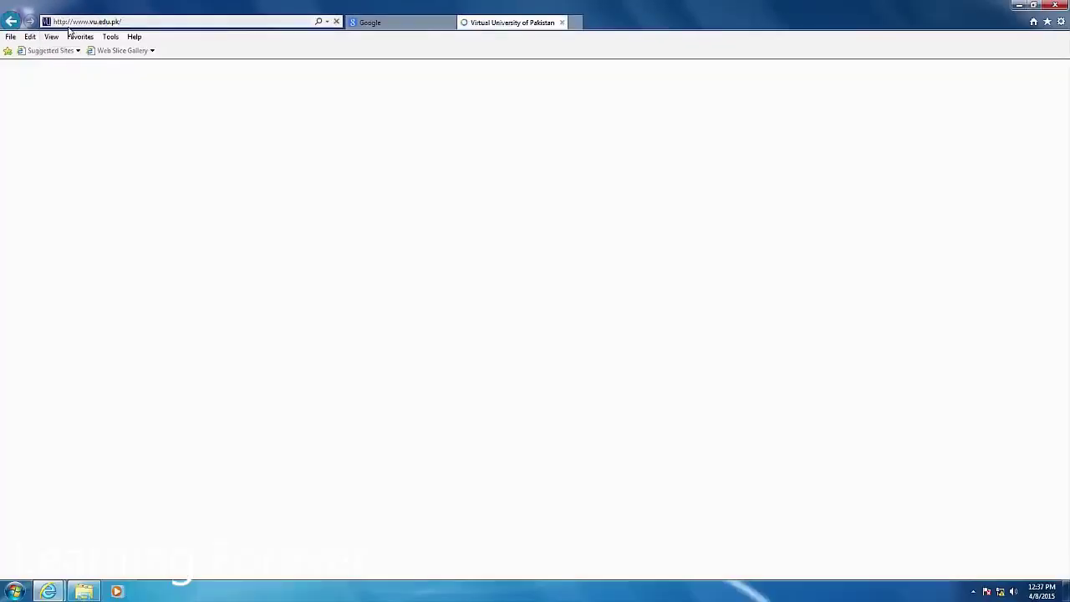
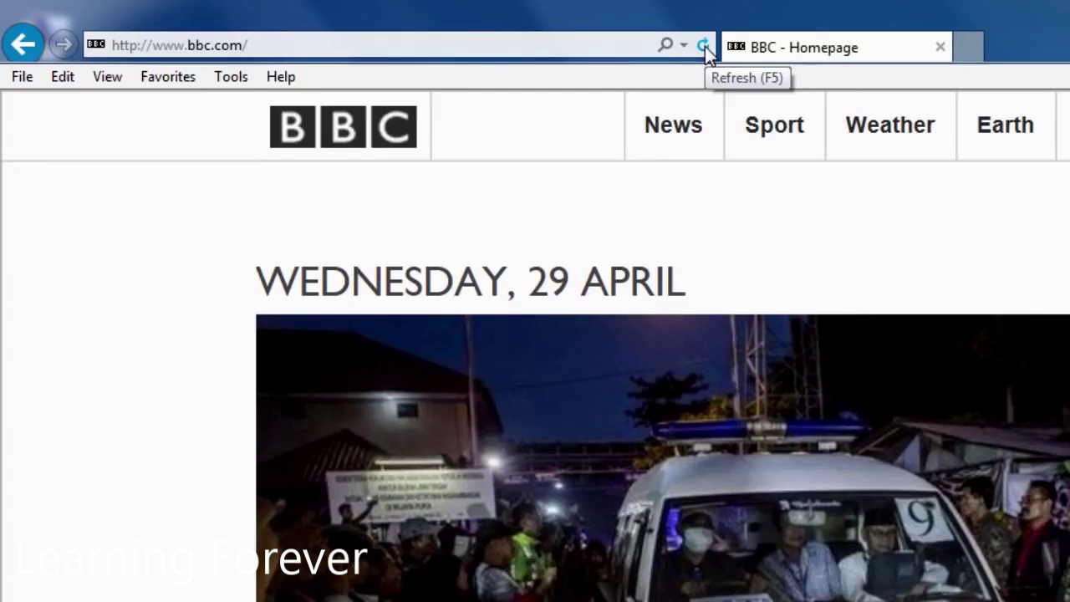
# Reload the BBC homepage and scroll down through its sections toward the footer
pyautogui.click(705, 46)
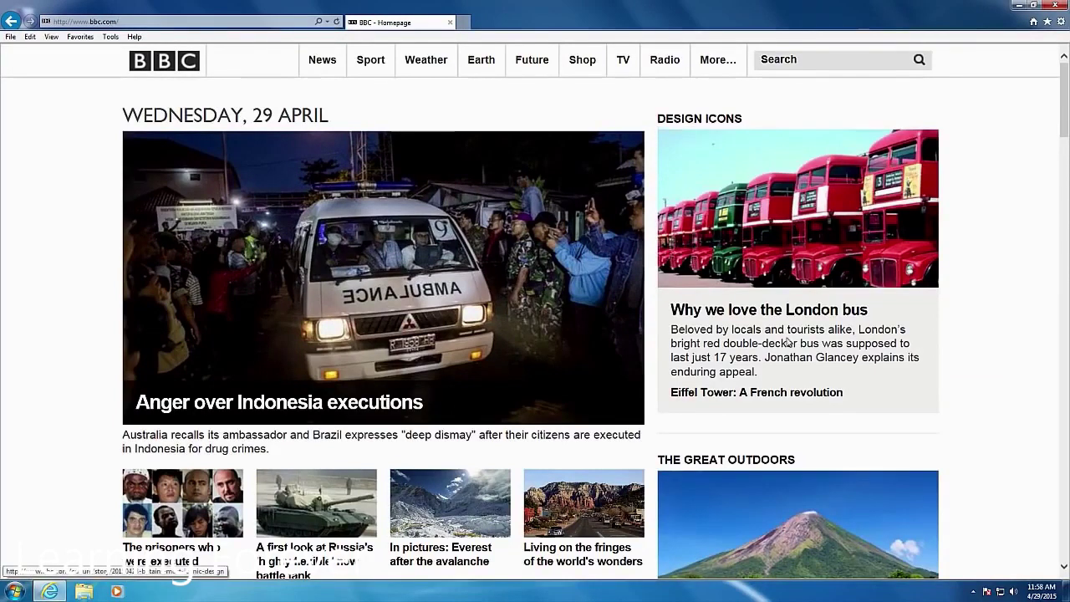
pyautogui.scroll(-8, 798, 536)
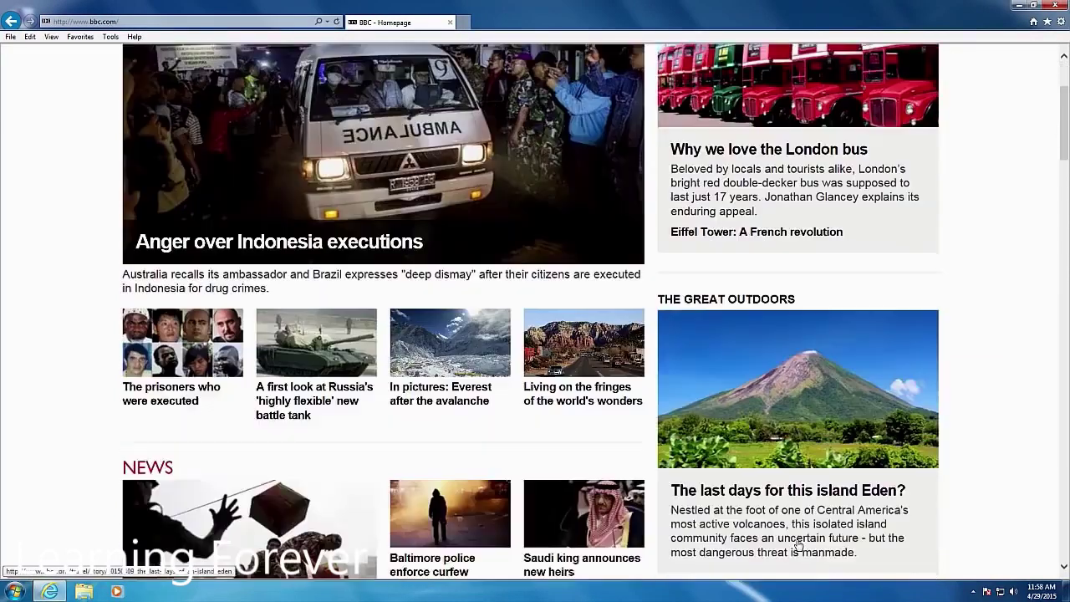
pyautogui.scroll(-10, 799, 545)
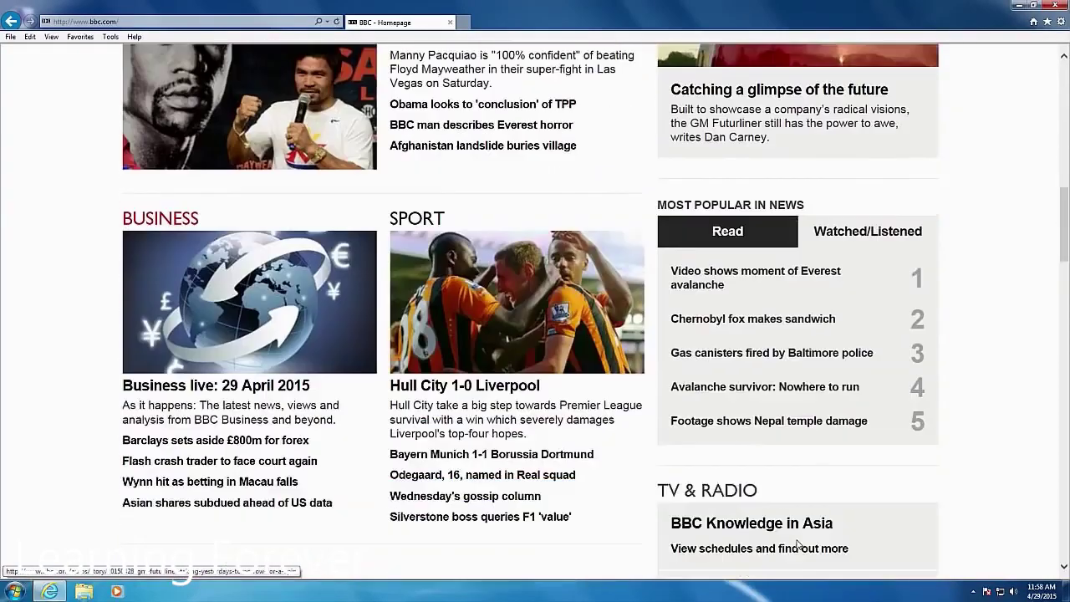
pyautogui.scroll(-5, 798, 545)
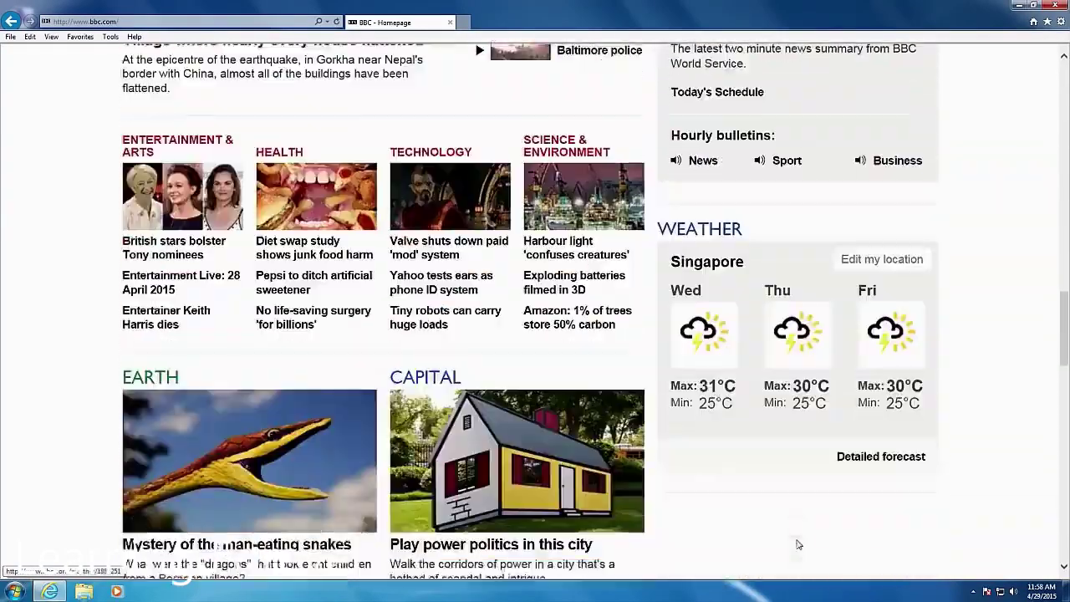
pyautogui.scroll(-5, 798, 544)
pyautogui.scroll(-5, 799, 544)
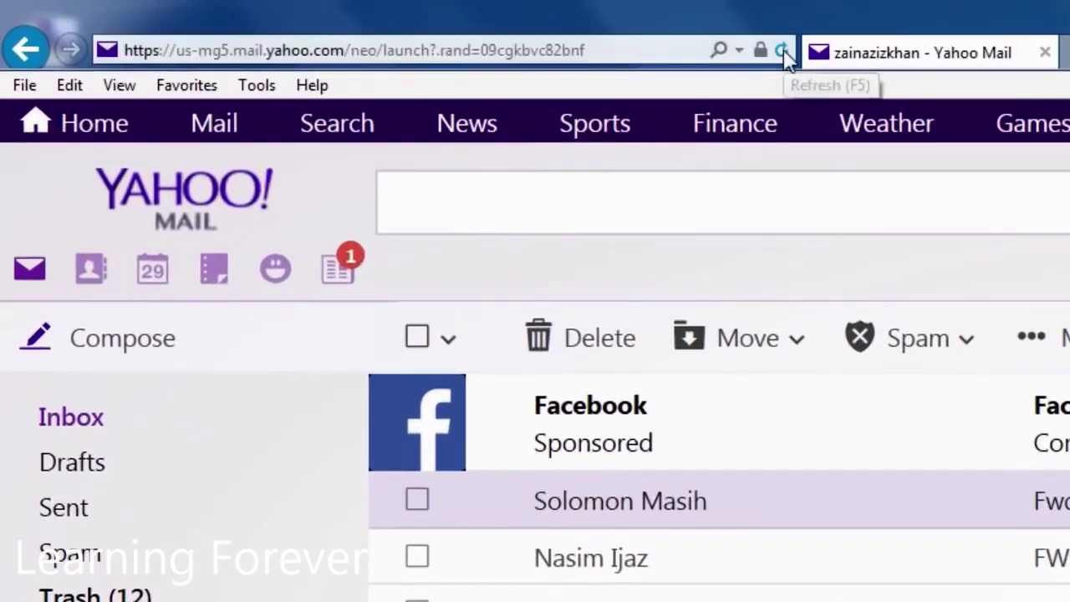
# Refresh the Yahoo Mail inbox twice
pyautogui.click(781, 52)
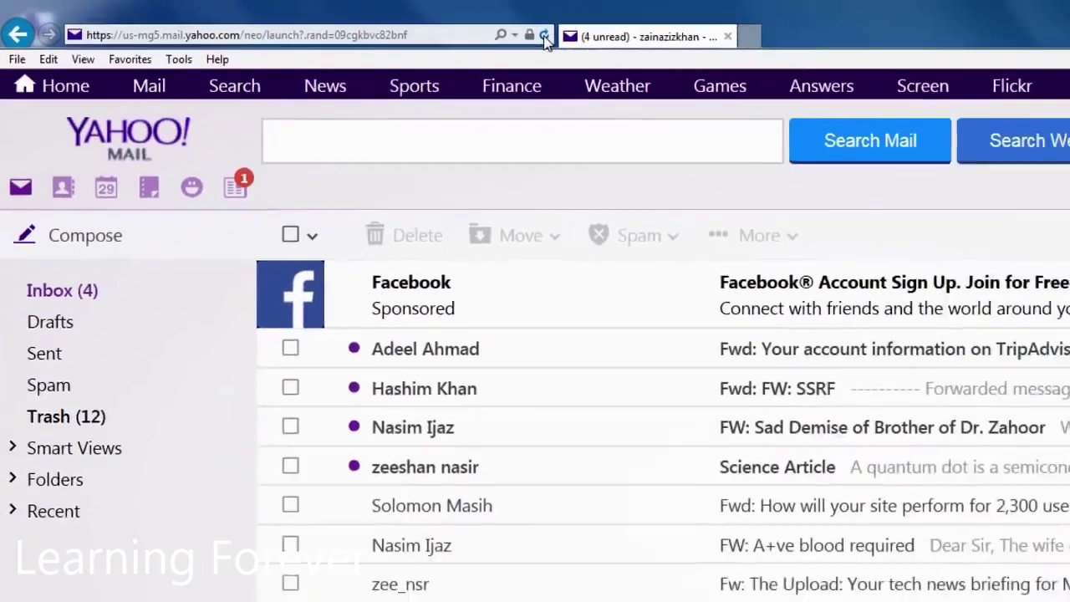
pyautogui.click(543, 37)
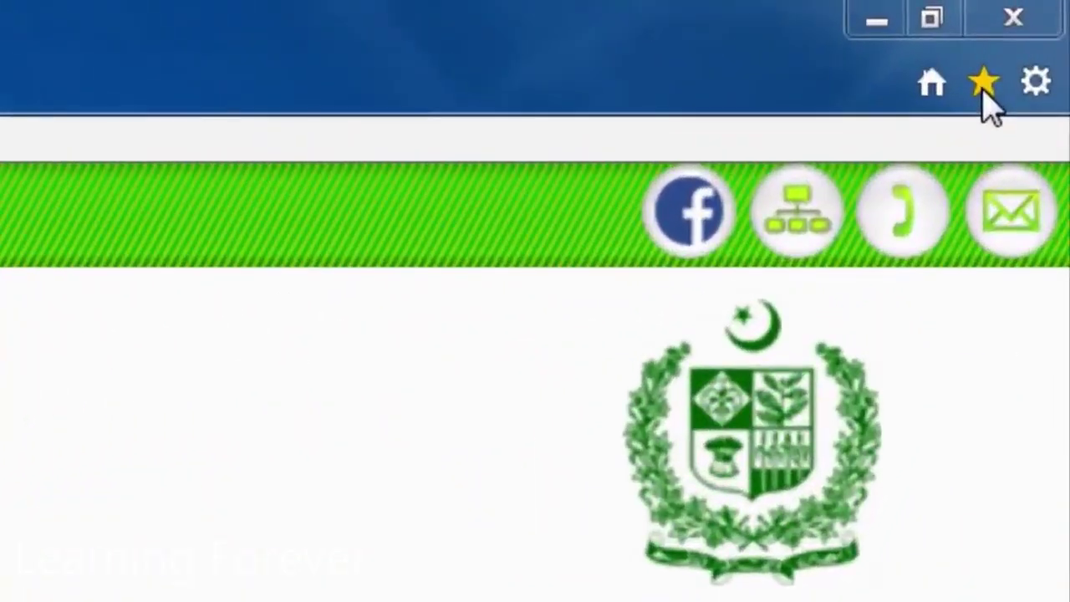
# Show History by date, expand Today, and briefly expand then collapse the gmail entry
pyautogui.click(985, 84)
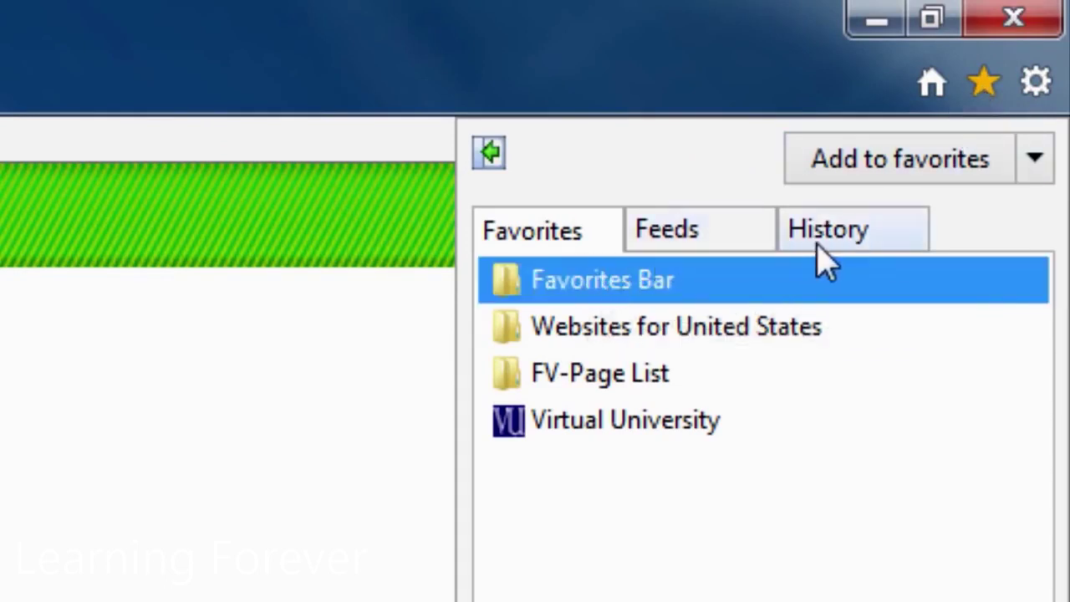
pyautogui.click(878, 239)
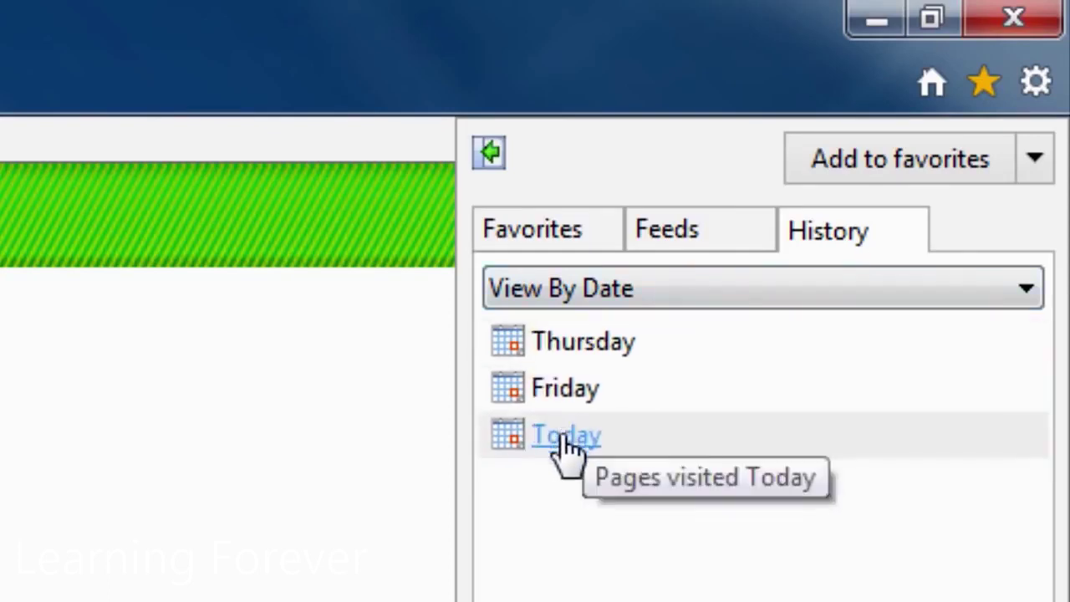
pyautogui.click(561, 442)
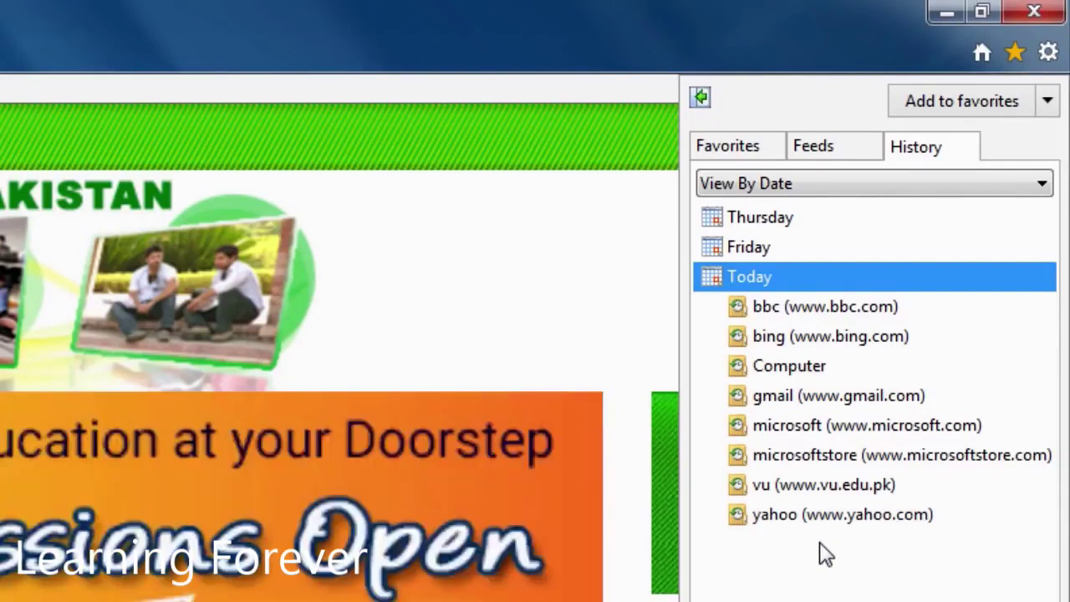
pyautogui.click(819, 398)
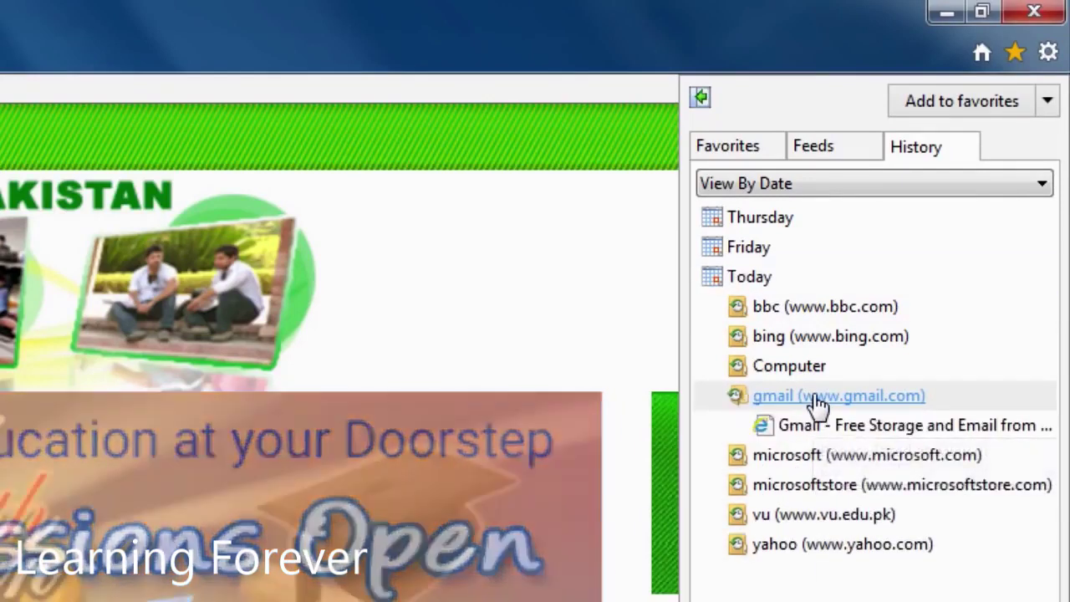
pyautogui.click(817, 400)
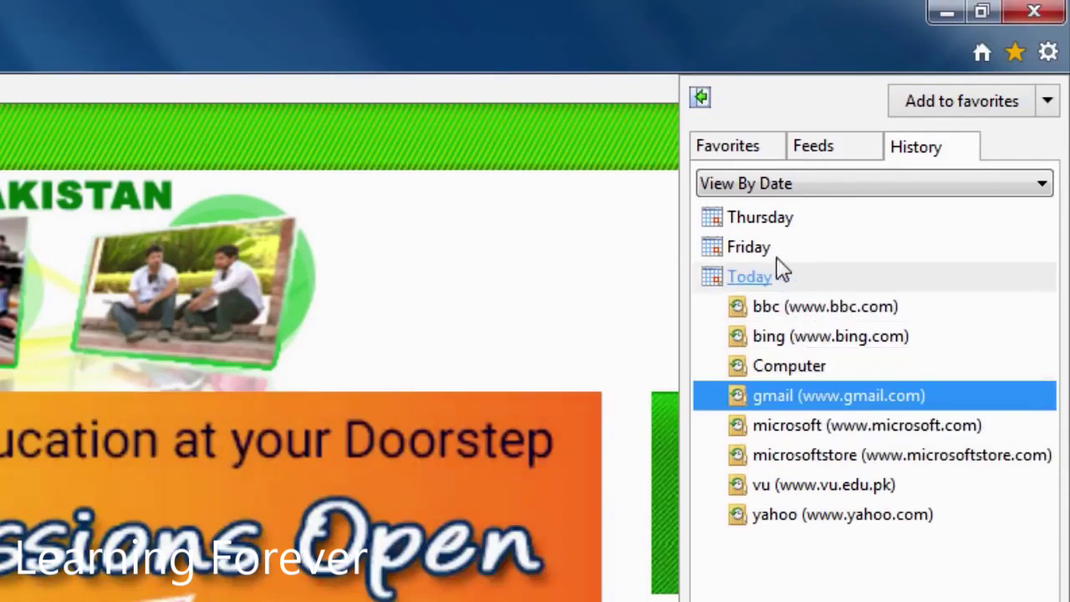
pyautogui.click(1044, 186)
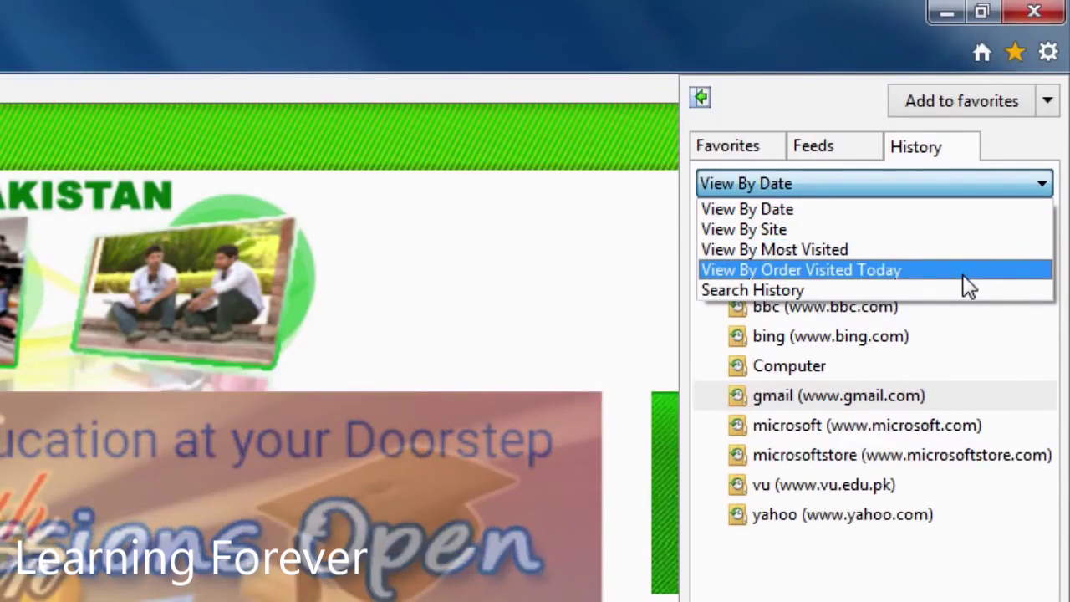
pyautogui.click(985, 195)
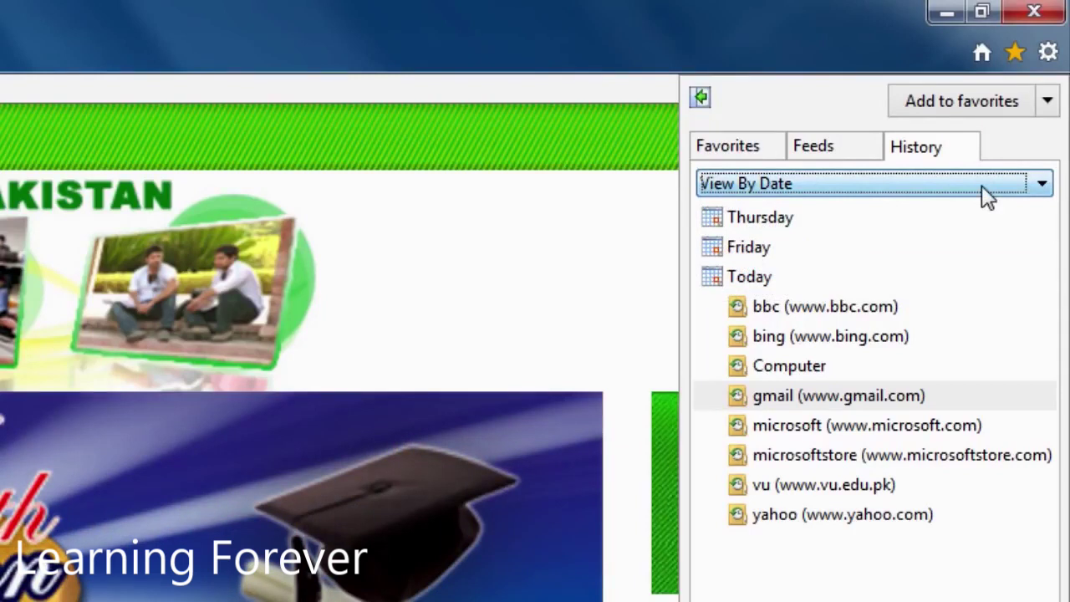
pyautogui.click(982, 185)
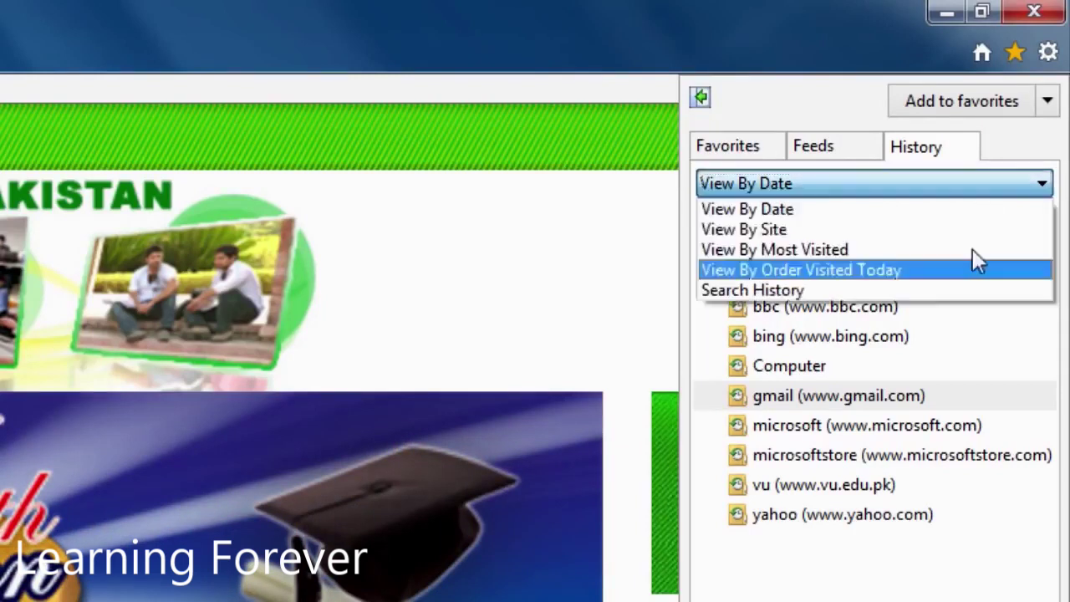
pyautogui.click(987, 191)
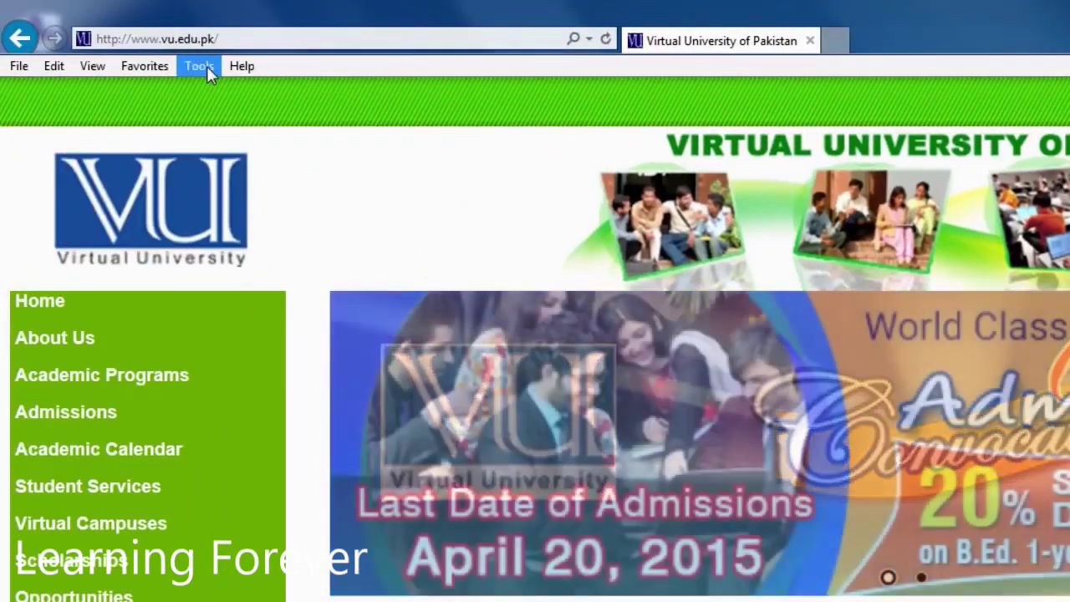
# In Internet Options history settings, change Days to keep pages from 20 to 05
pyautogui.click(207, 66)
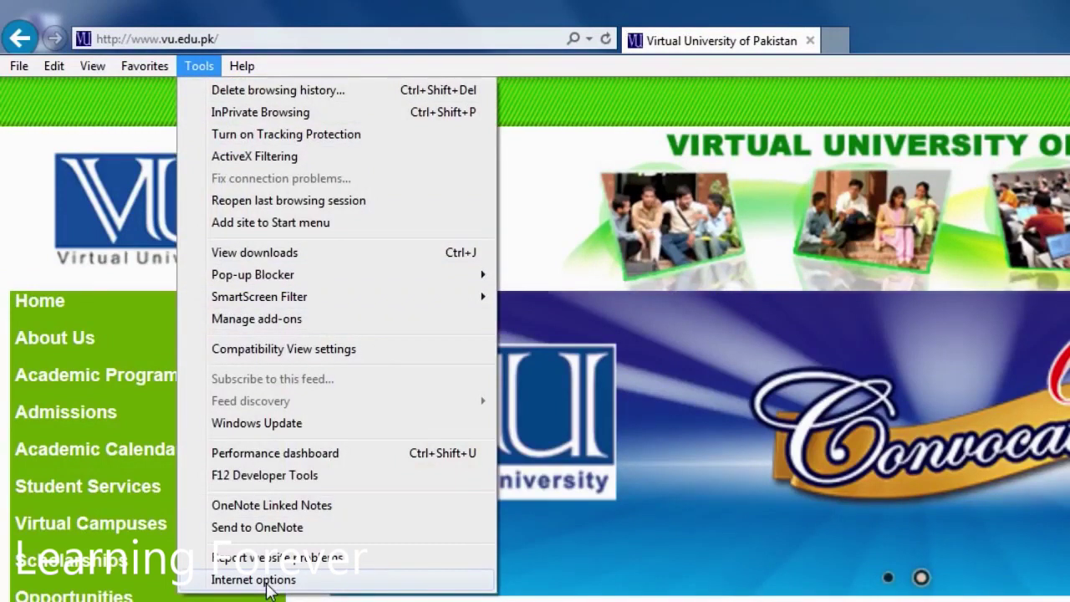
pyautogui.click(267, 583)
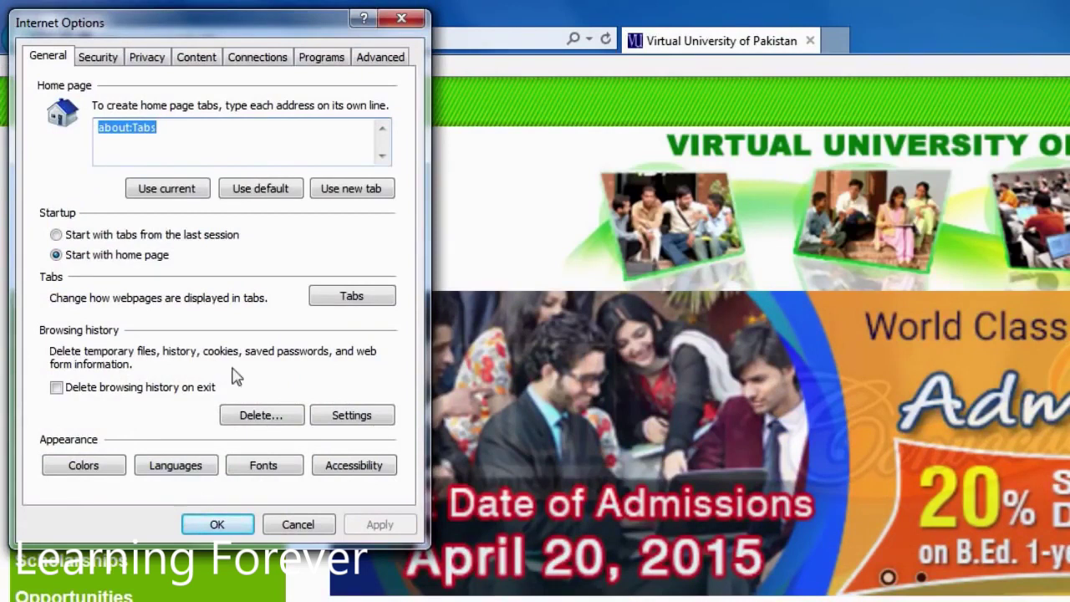
pyautogui.click(352, 418)
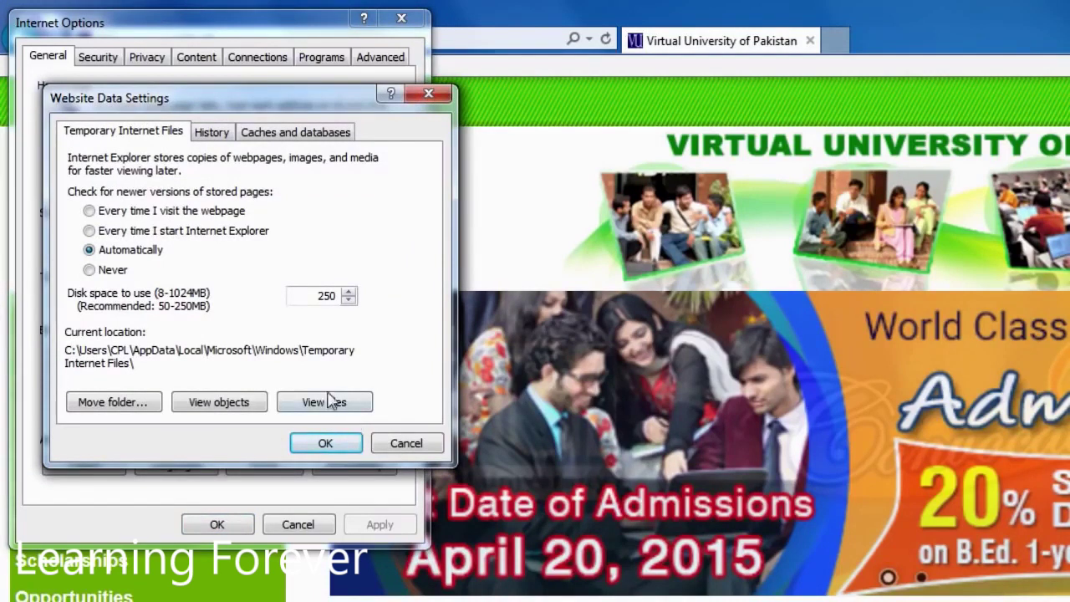
pyautogui.click(226, 136)
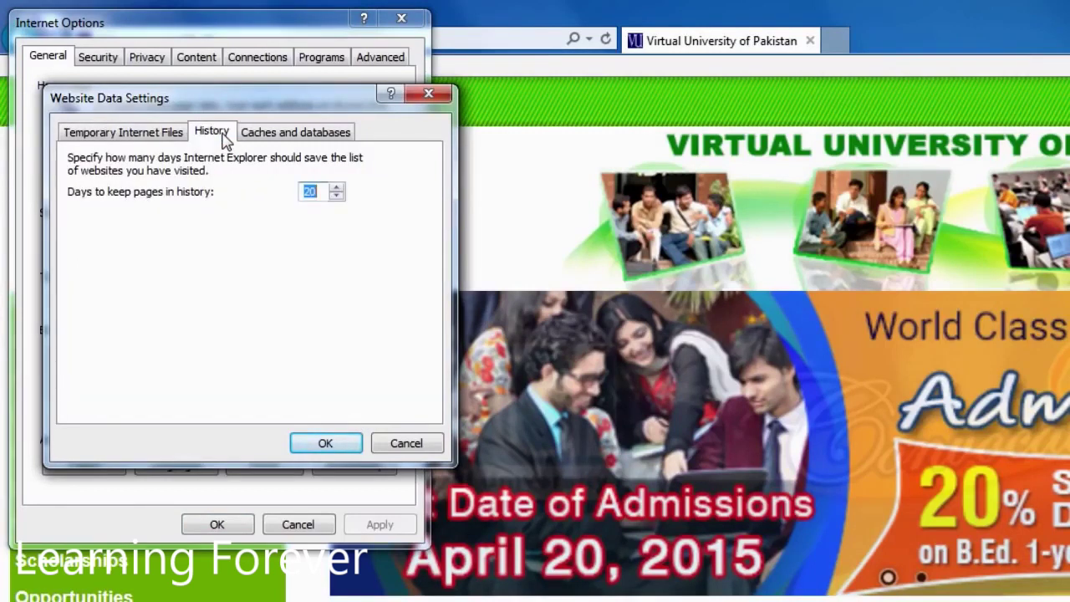
pyautogui.click(323, 192)
pyautogui.doubleClick(309, 193)
pyautogui.write('05')
pyautogui.click(326, 443)
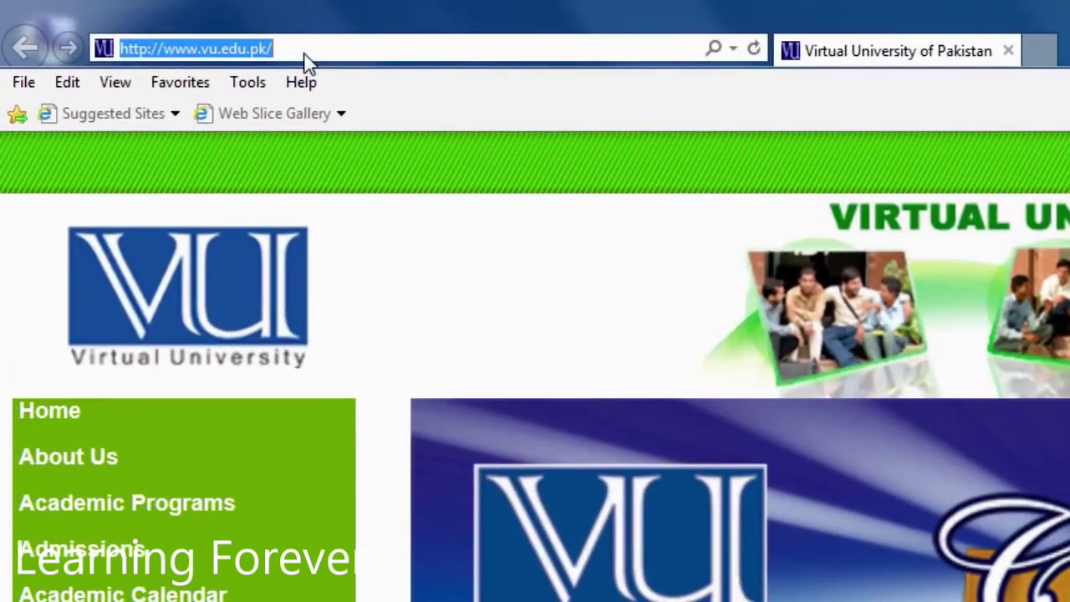
pyautogui.write('www.bb')
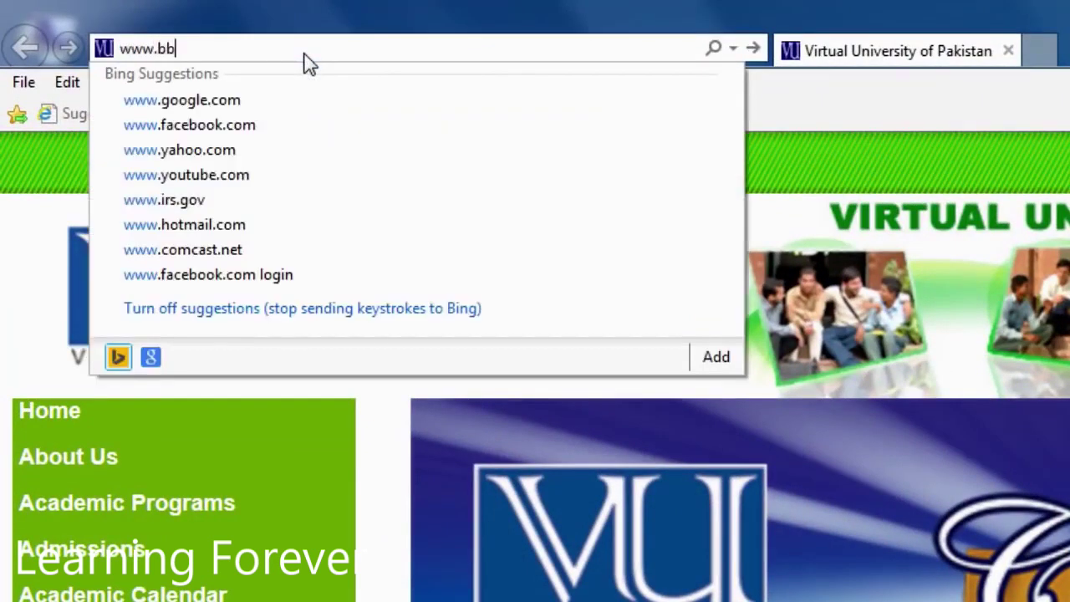
pyautogui.write('c.com')
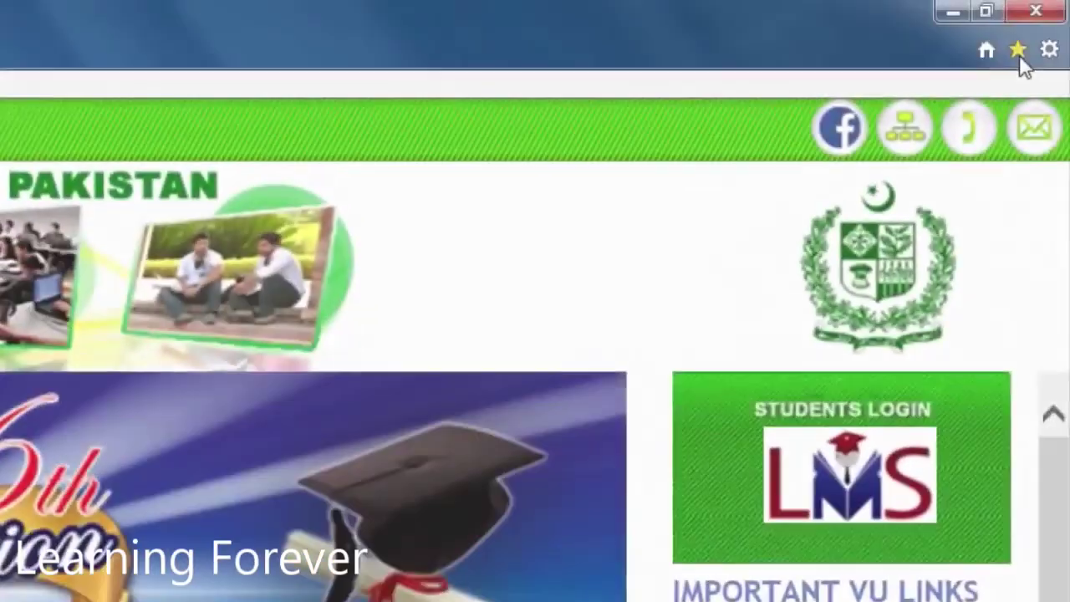
pyautogui.click(1016, 54)
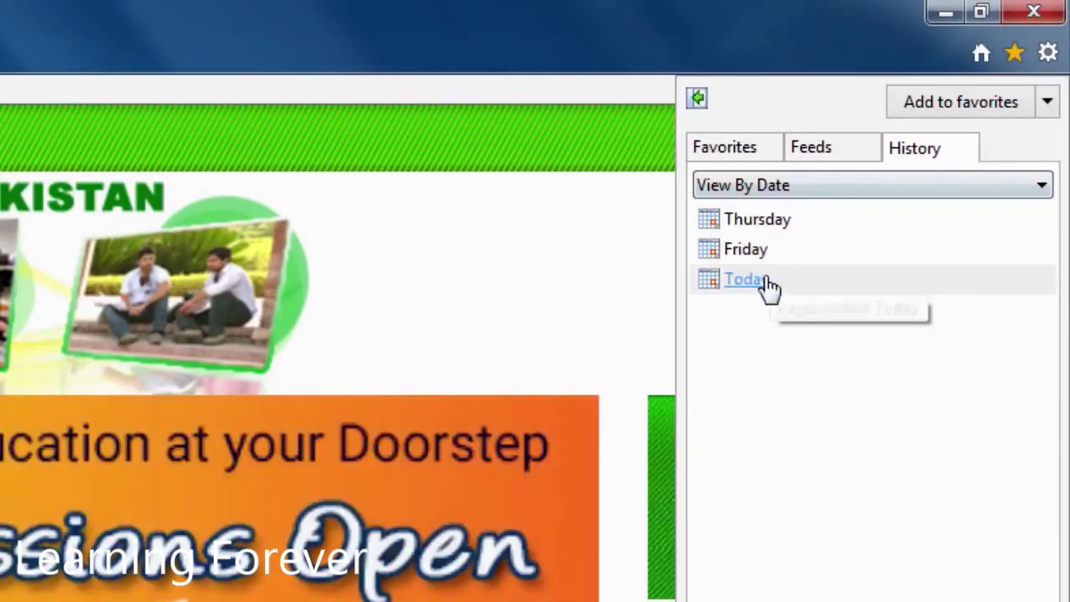
# Delete the microsoftstore entry from Today's history, then reopen History to confirm it's gone
pyautogui.click(767, 286)
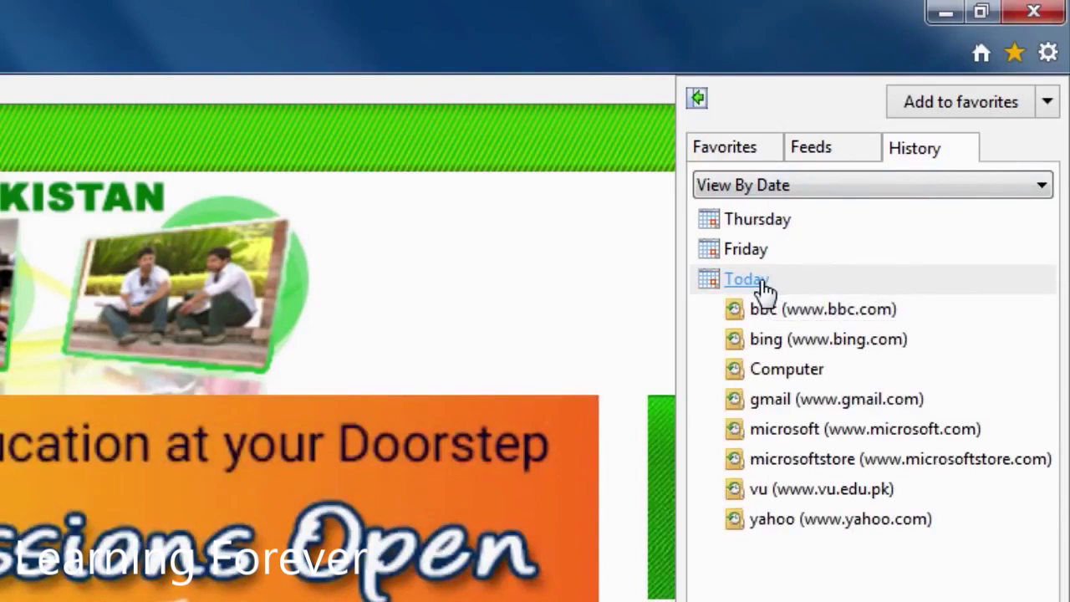
pyautogui.rightClick(932, 467)
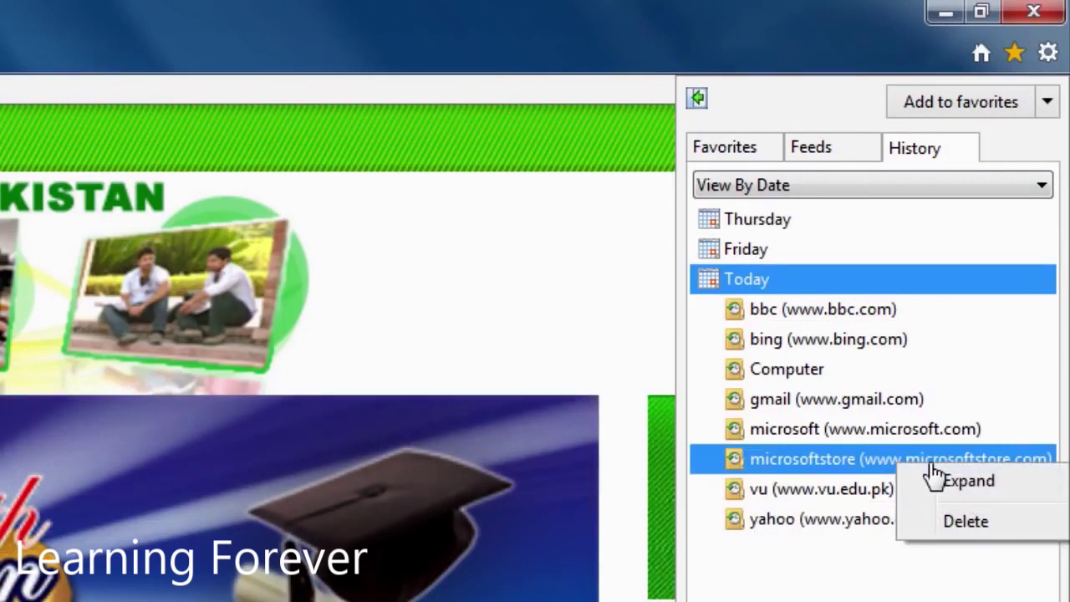
pyautogui.click(966, 521)
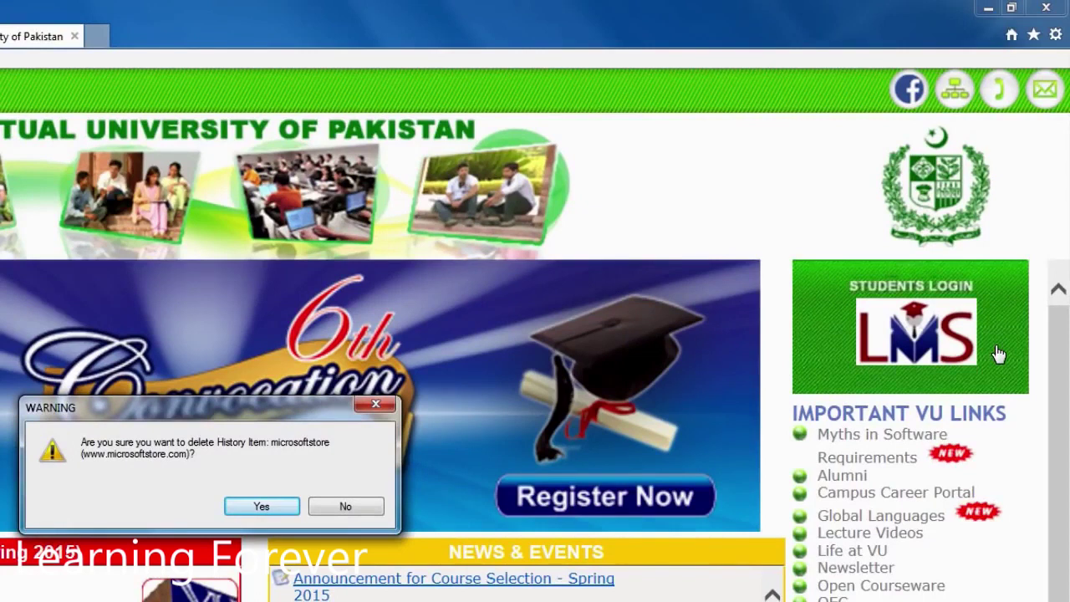
pyautogui.click(247, 506)
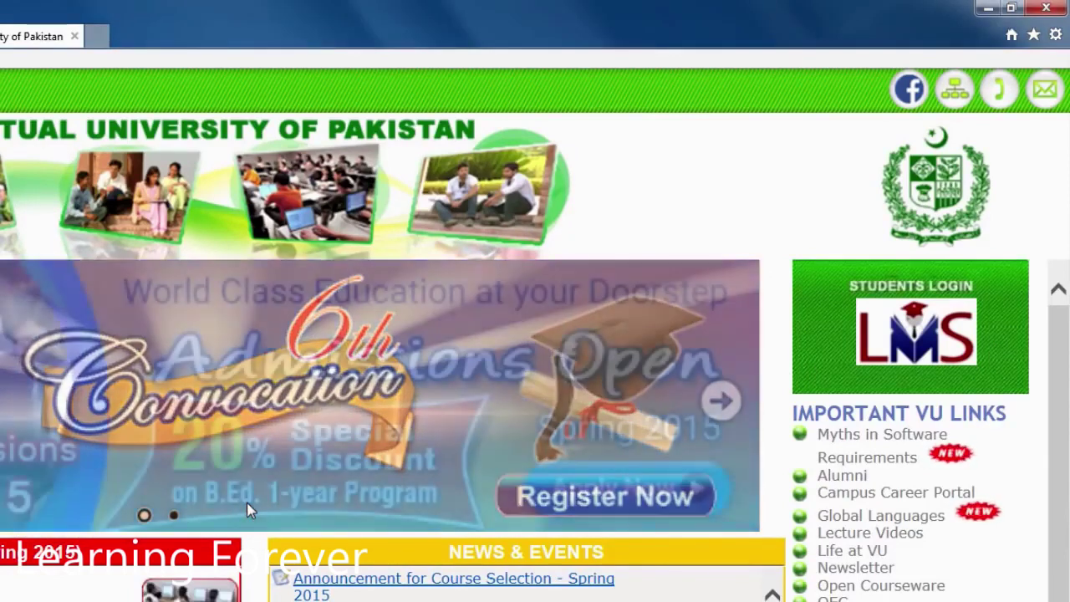
pyautogui.click(1035, 35)
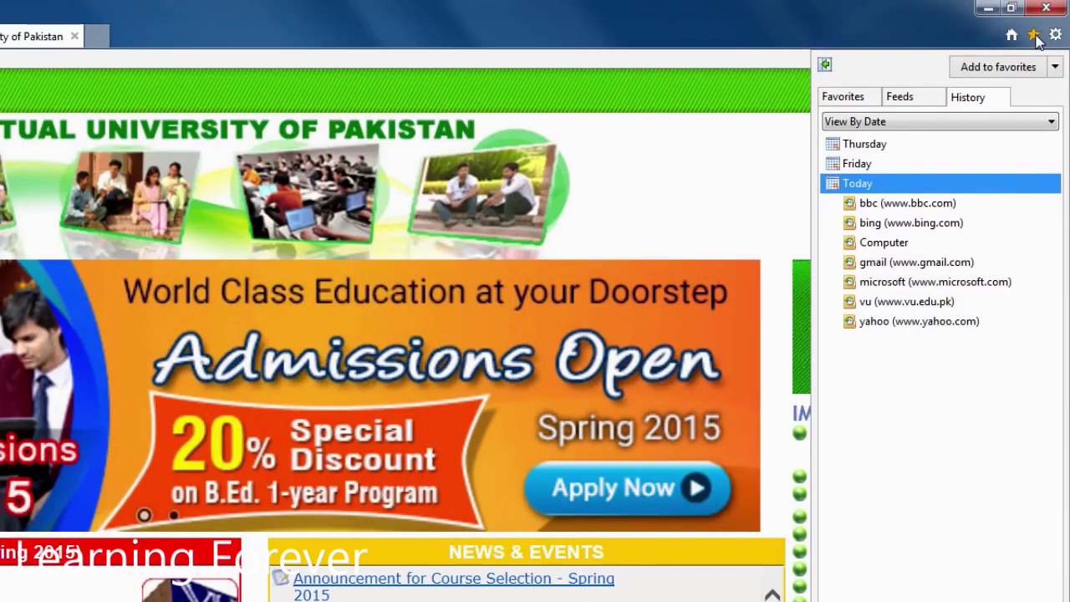
pyautogui.click(1035, 36)
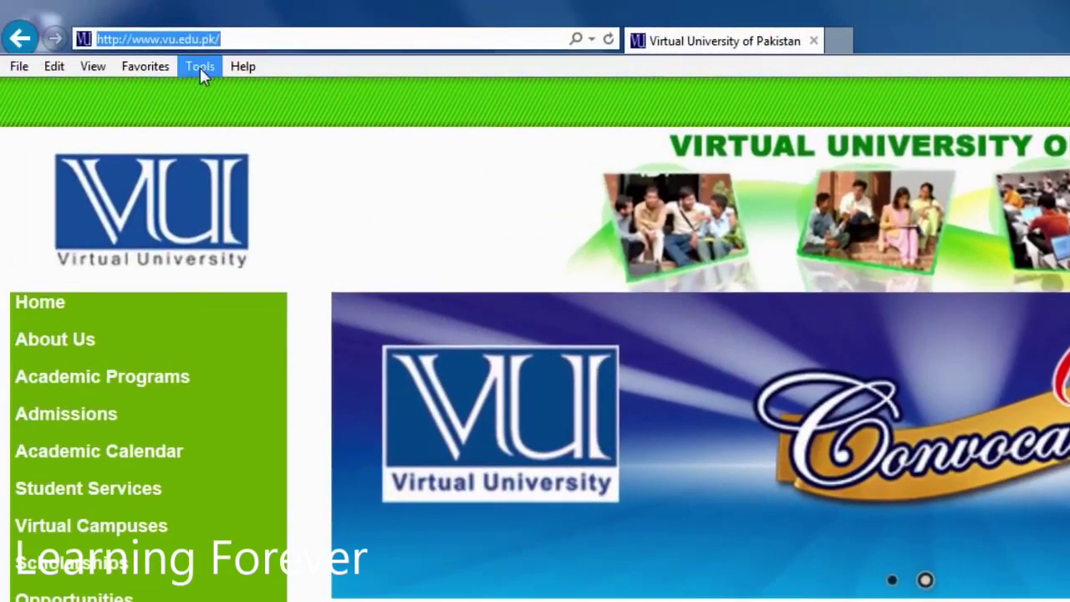
pyautogui.click(110, 66)
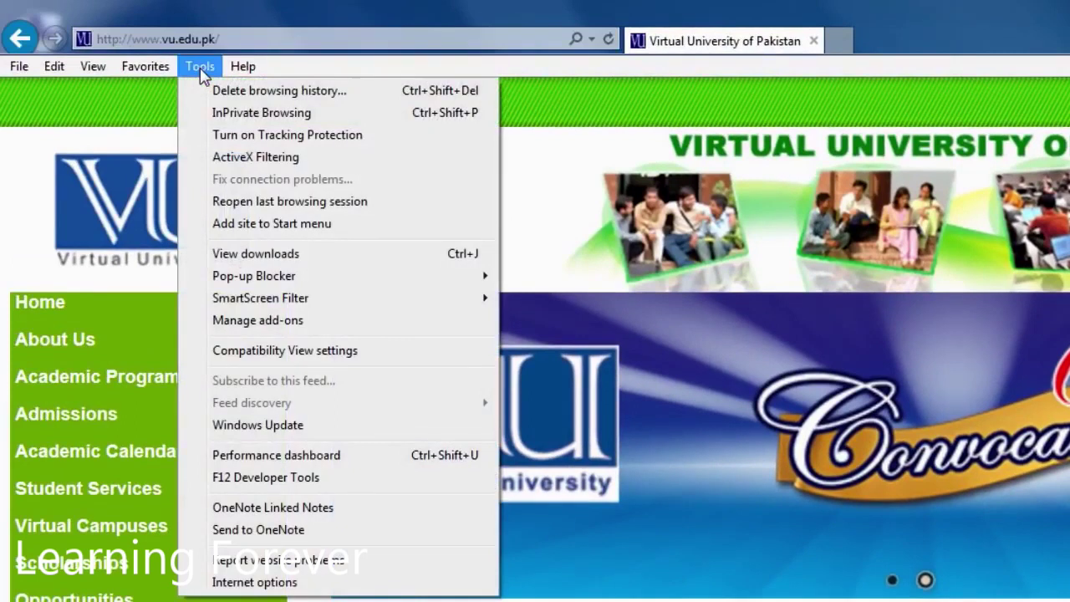
# Delete all browsing data with every category checked, apply, and check History is cleared
pyautogui.click(285, 583)
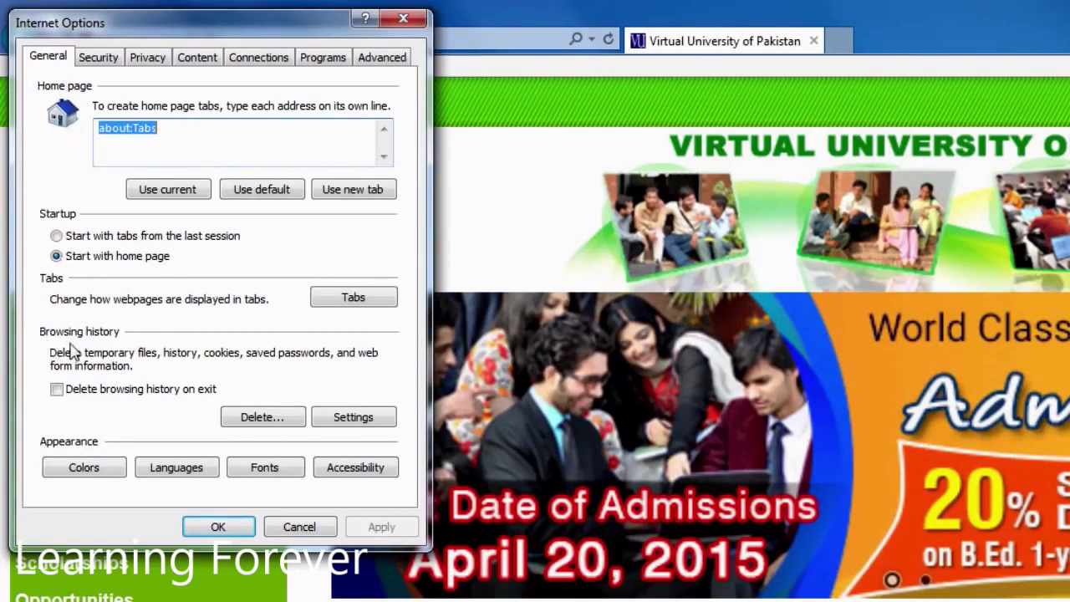
pyautogui.click(261, 428)
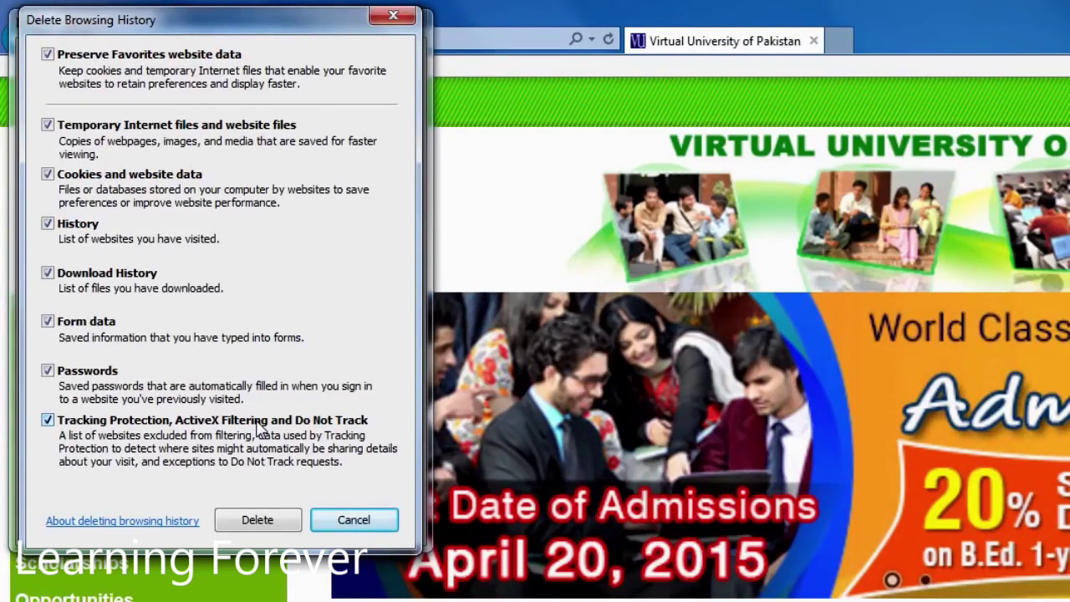
pyautogui.click(257, 520)
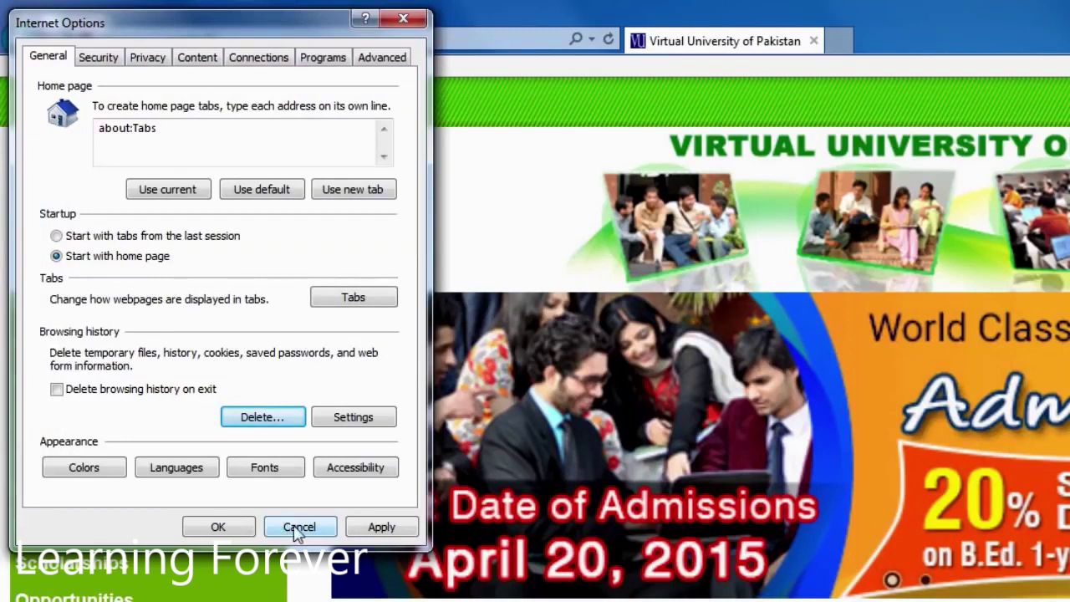
pyautogui.click(376, 527)
pyautogui.click(243, 527)
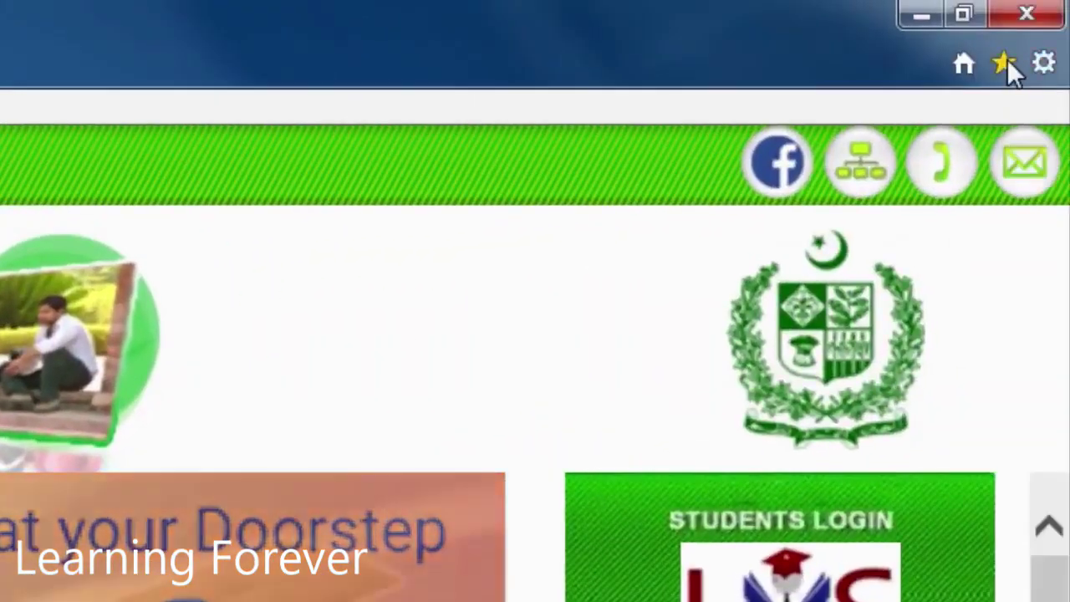
pyautogui.click(1006, 66)
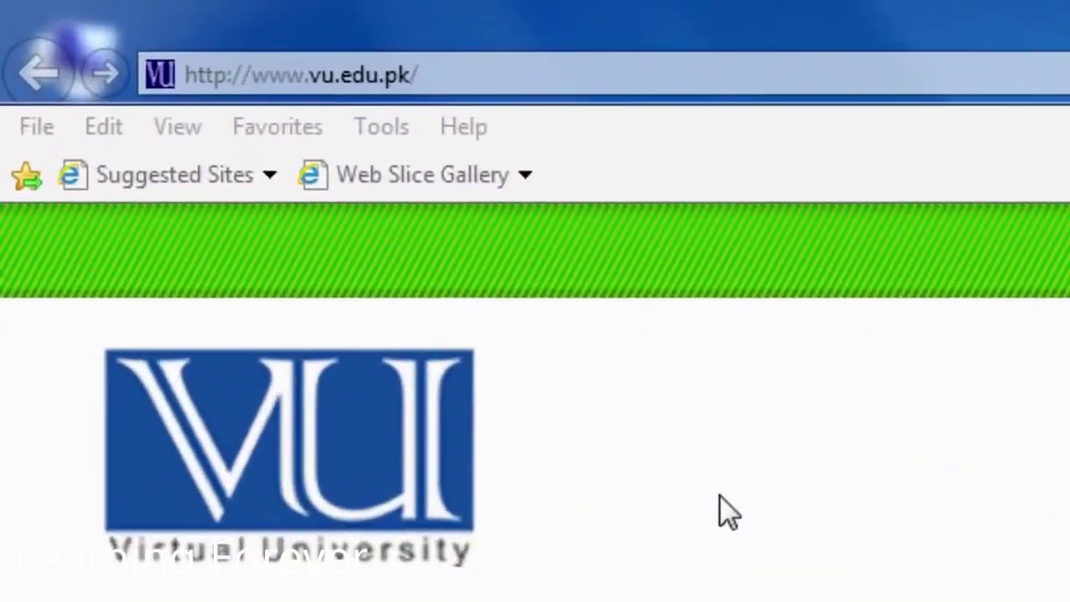
# Choose Internet Explorer Help from the Help menu to open Microsoft's help page
pyautogui.click(471, 139)
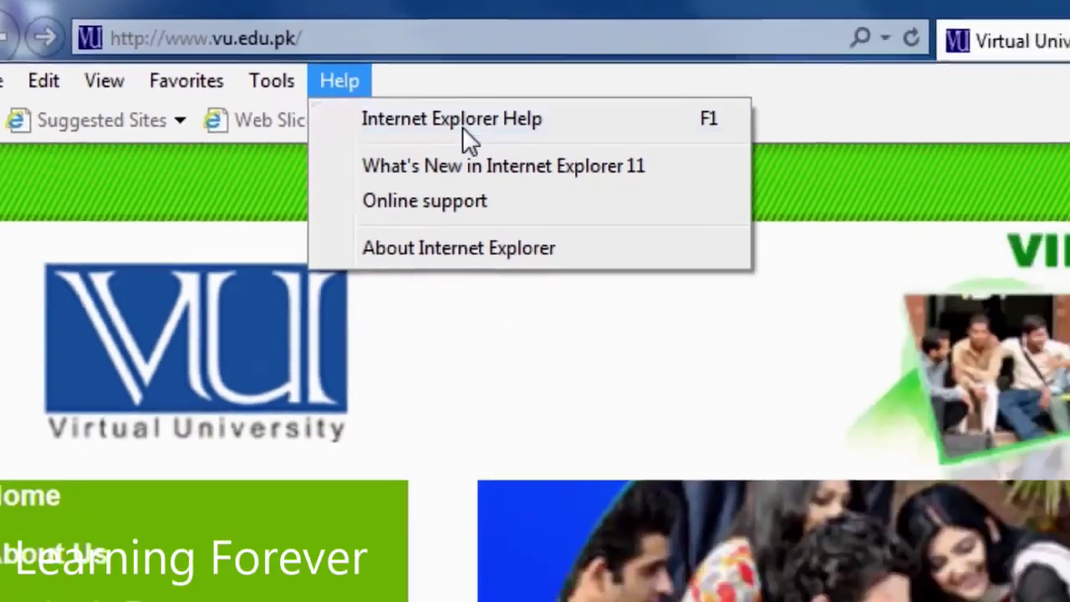
pyautogui.click(614, 183)
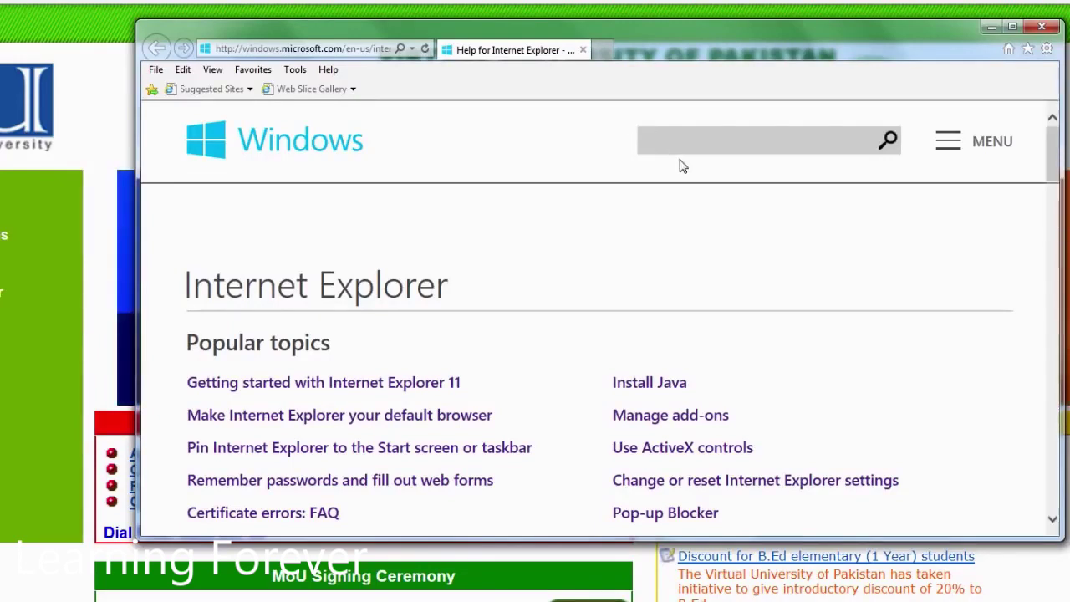
# Search the help site for 'saving web page' and scroll through the results
pyautogui.write('savi')
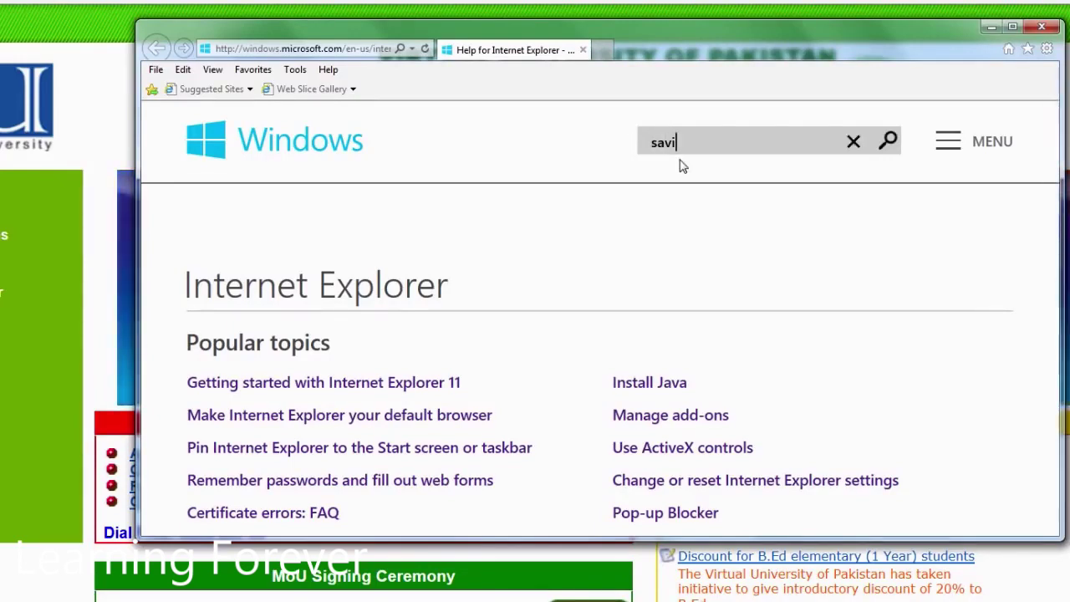
pyautogui.write('ng web page')
pyautogui.click(888, 141)
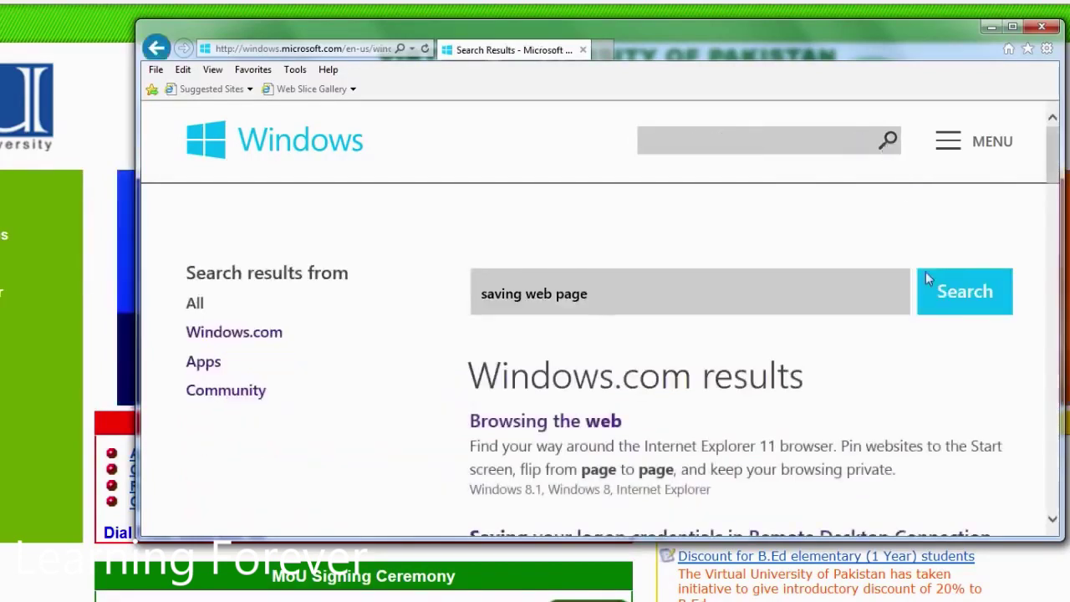
pyautogui.scroll(-4, 965, 372)
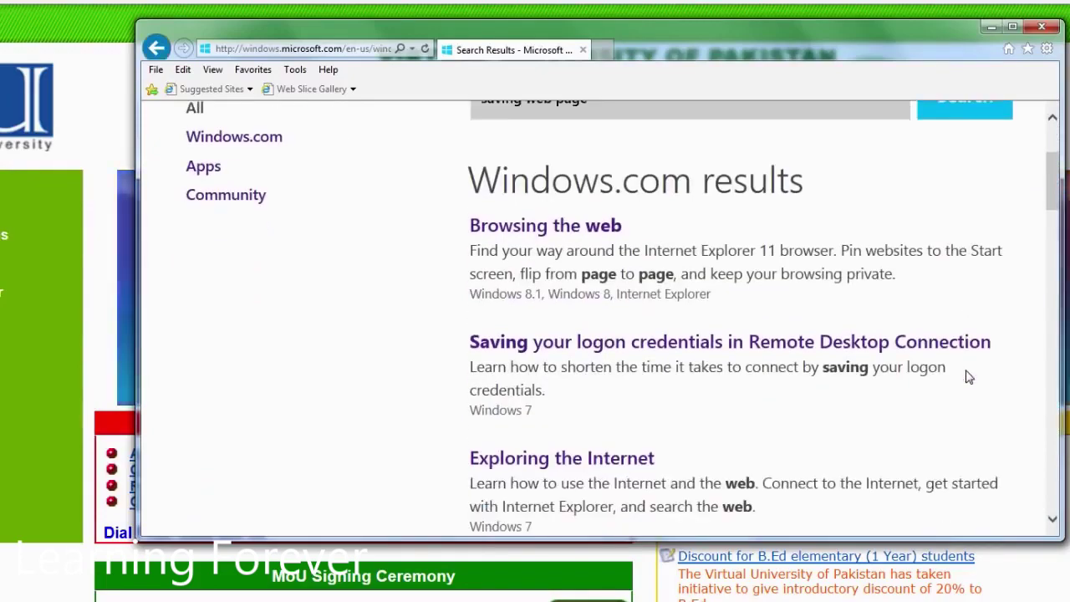
pyautogui.scroll(-1, 969, 377)
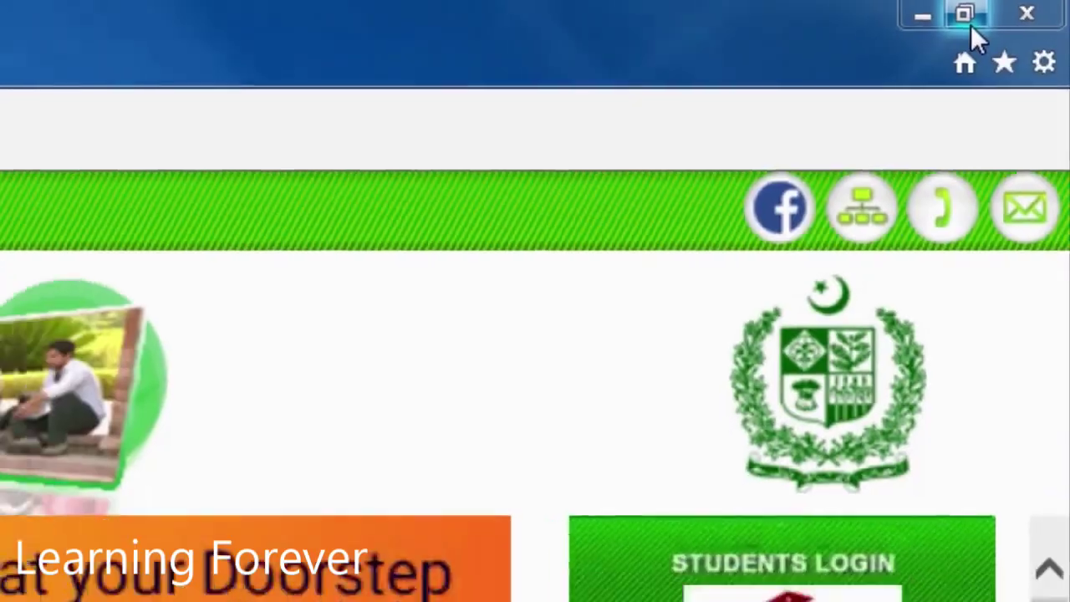
# Restore down, maximize, minimize and restore the browser, ending as a smaller window
pyautogui.click(949, 25)
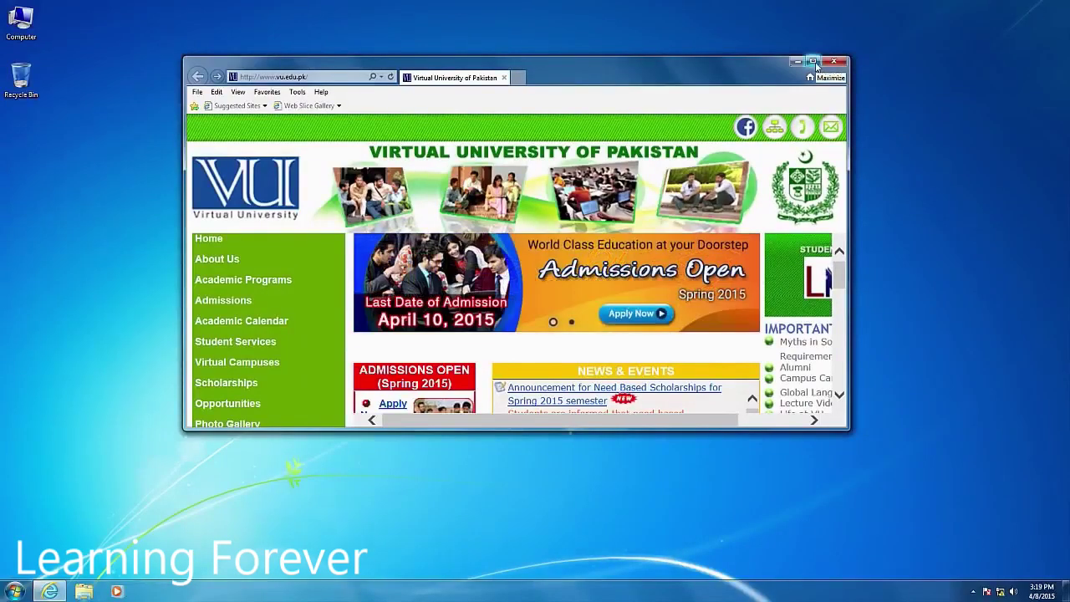
pyautogui.click(817, 65)
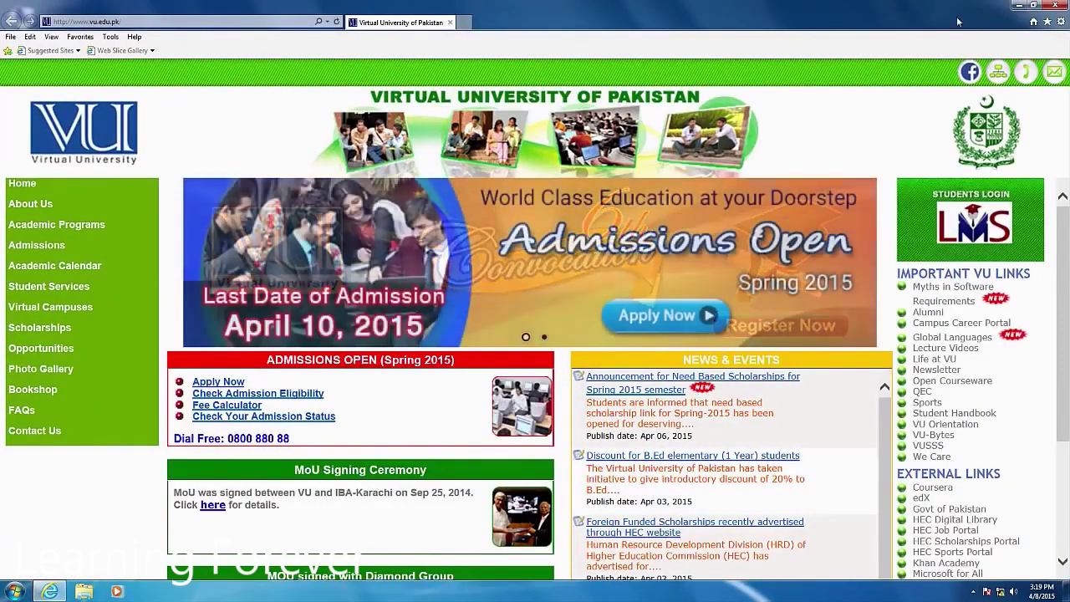
pyautogui.click(1018, 7)
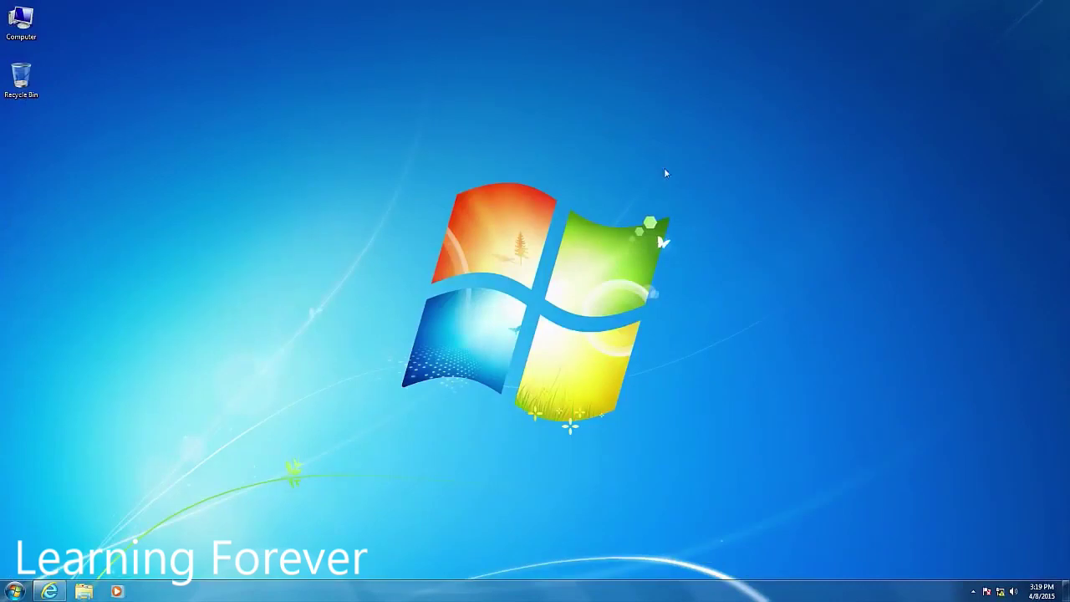
pyautogui.click(50, 592)
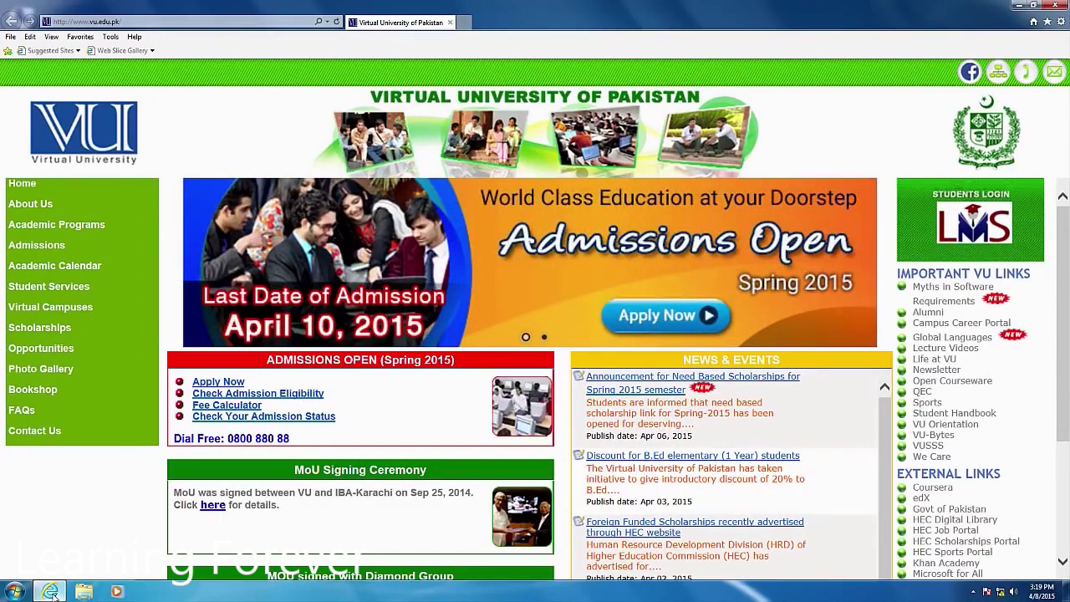
pyautogui.click(1033, 4)
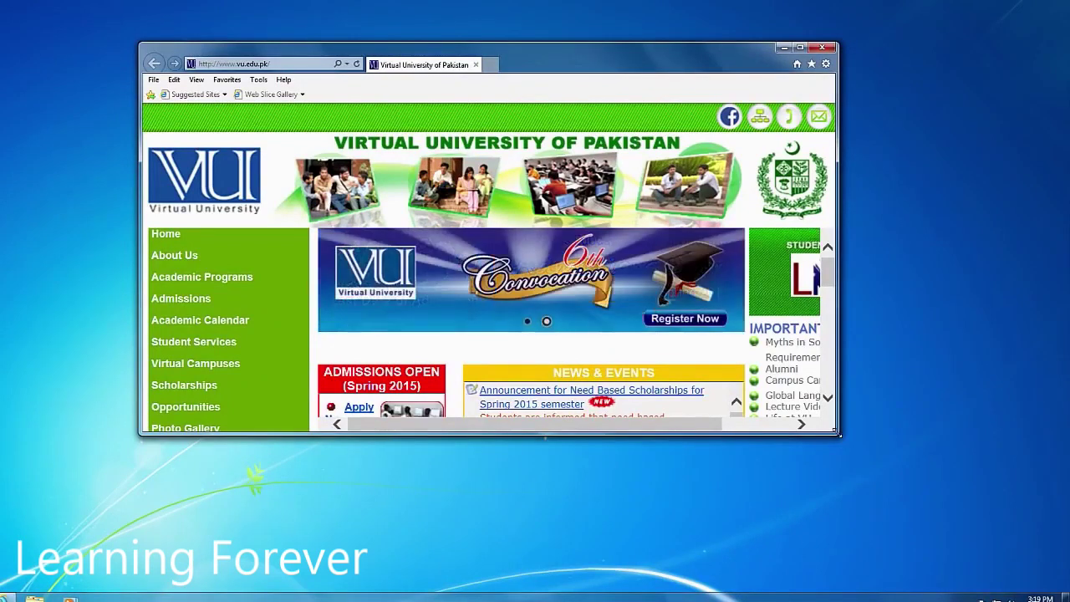
# Enlarge the browser window and display the list of available toolbars from the tab bar
pyautogui.moveTo(838, 433); pyautogui.dragTo(875, 580)
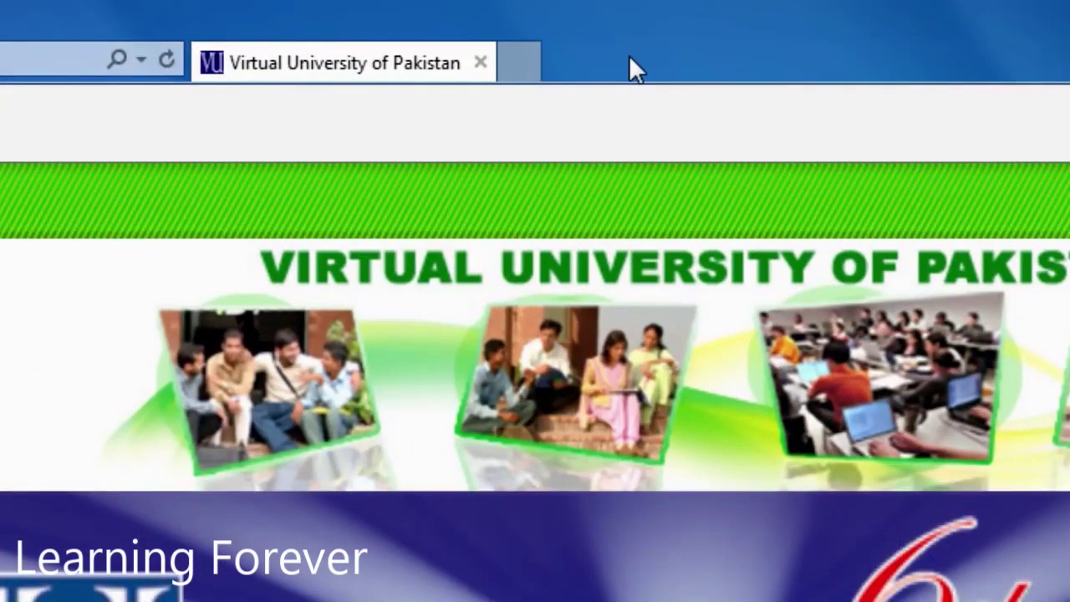
pyautogui.rightClick(631, 60)
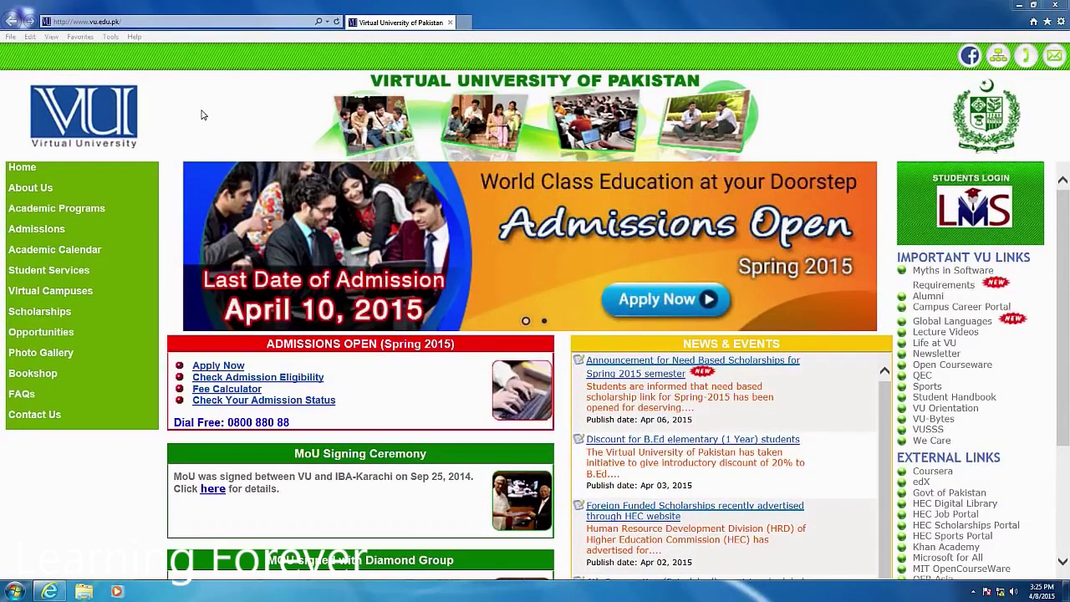
pyautogui.click(141, 23)
pyautogui.write('www.google.com')
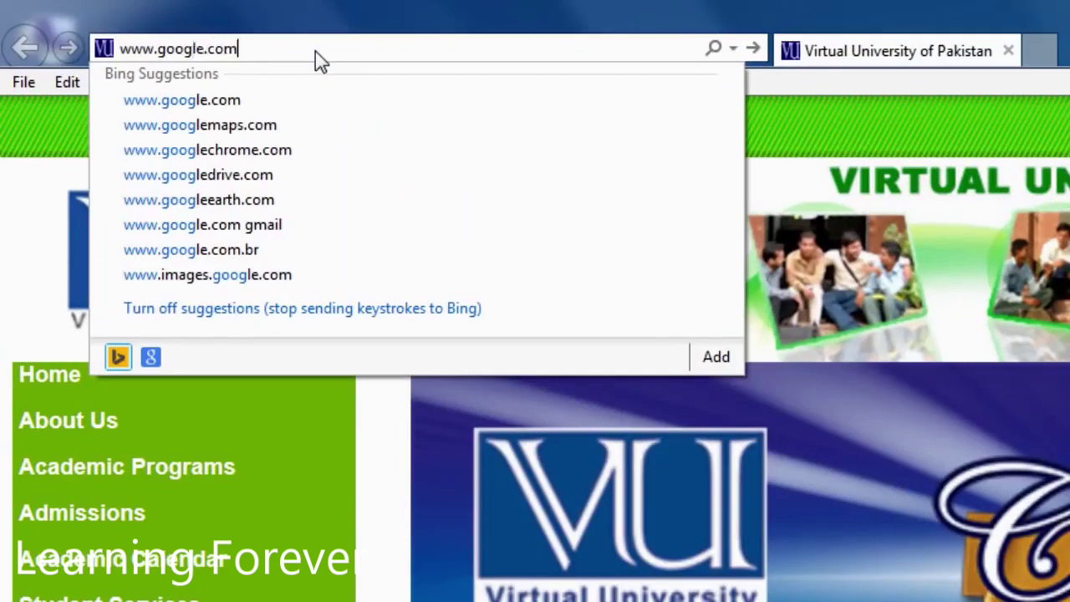
pyautogui.press('Return')
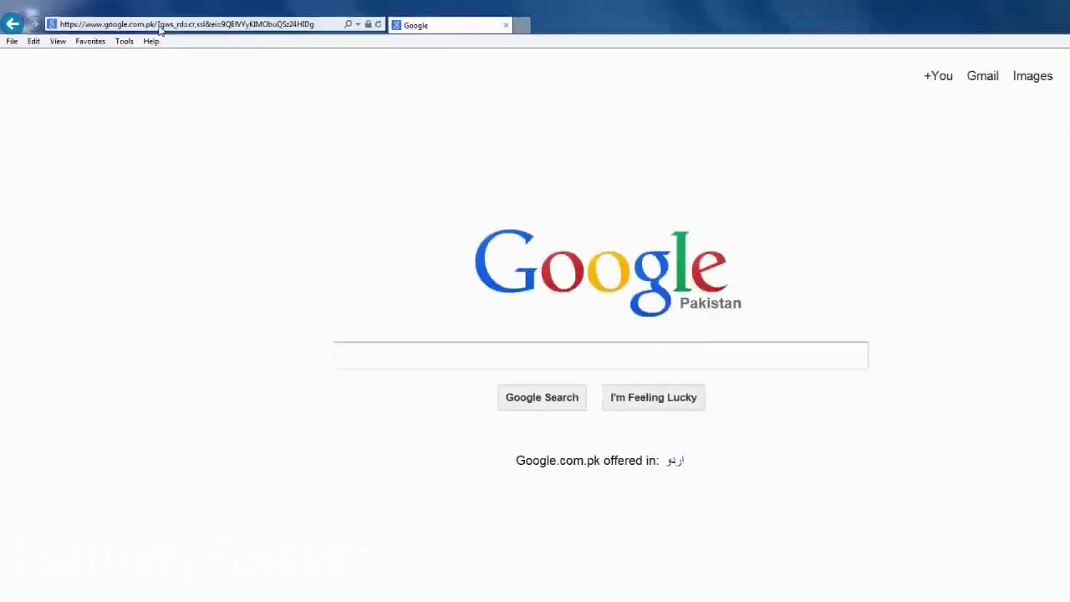
pyautogui.click(378, 355)
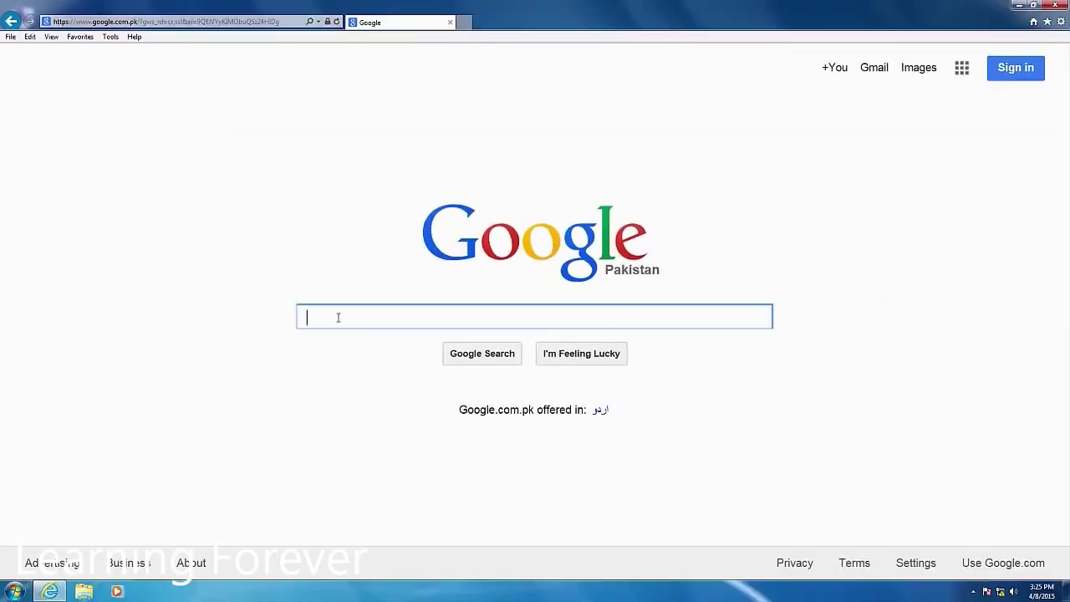
pyautogui.write('pakistan')
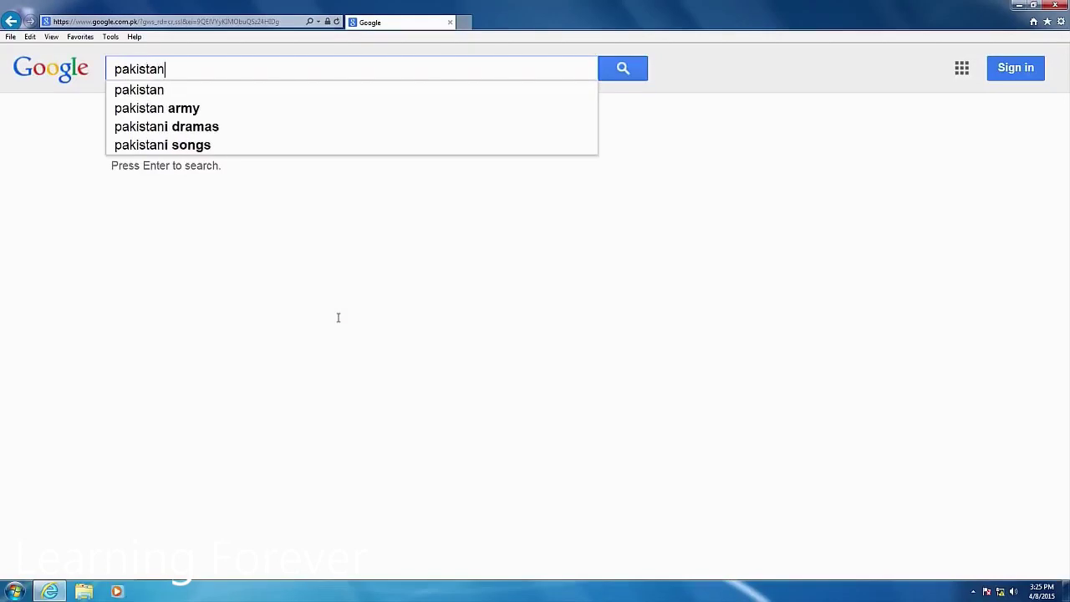
pyautogui.press('Return')
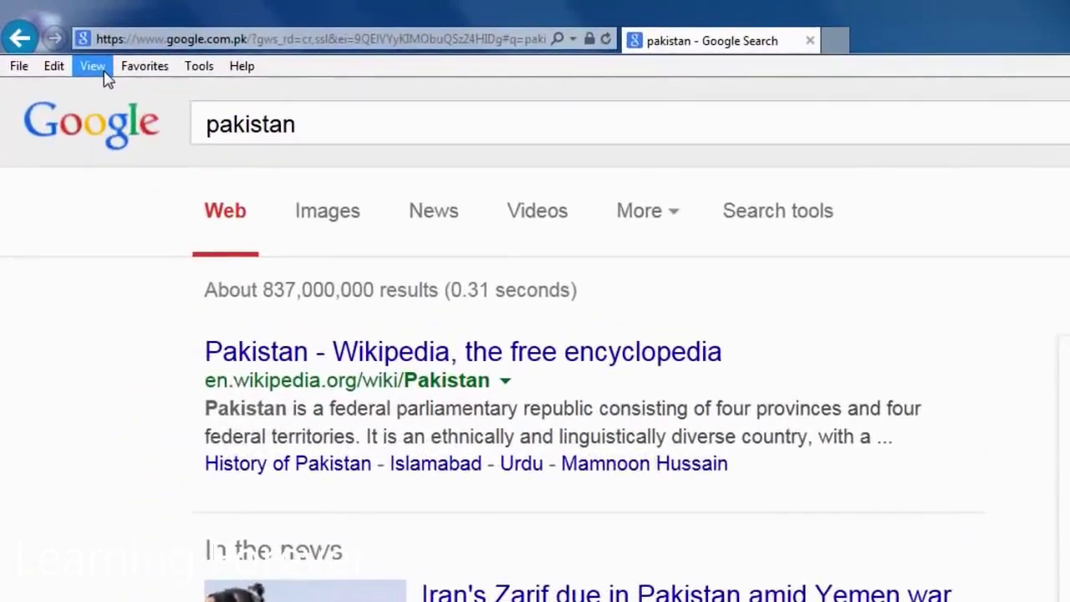
# Zoom in on the results page twice, via View > Zoom > Zoom in and Ctrl++
pyautogui.click(93, 66)
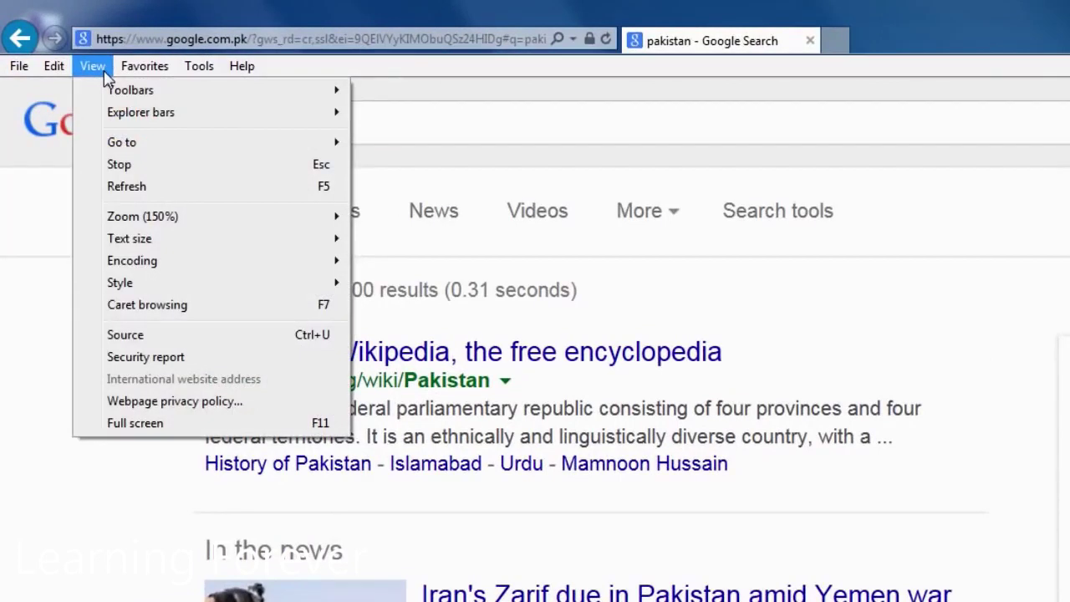
pyautogui.moveTo(164, 226)
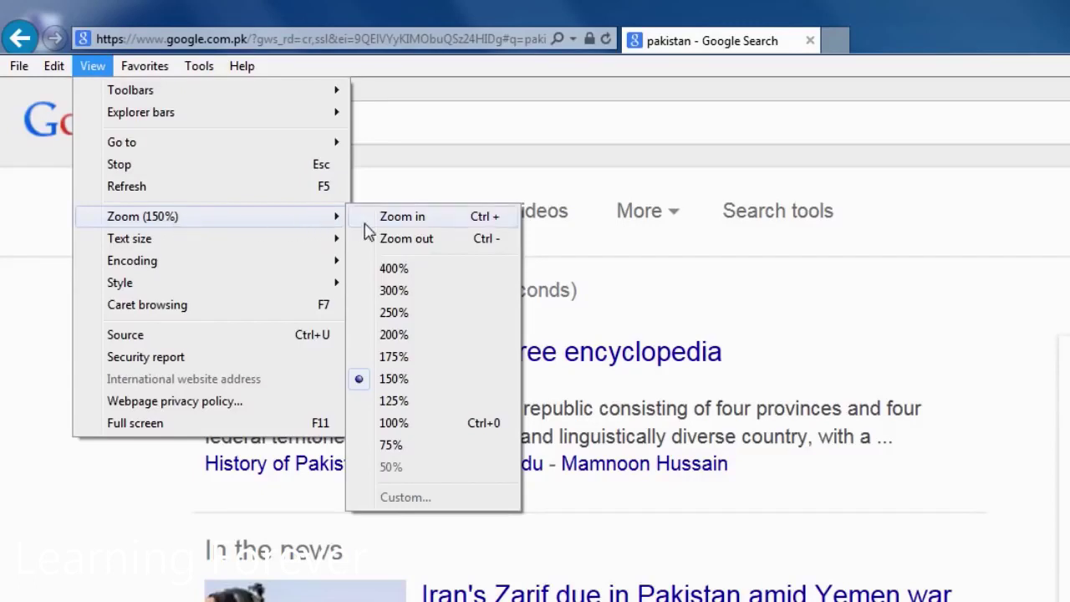
pyautogui.click(419, 219)
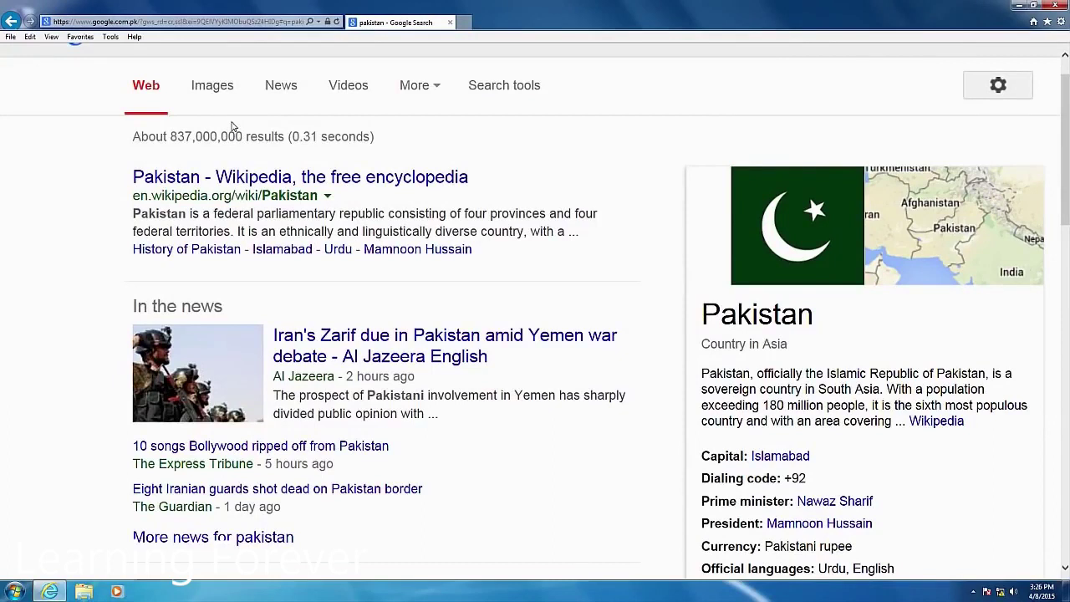
pyautogui.hotkey('ctrl', '+')
pyautogui.hotkey('ctrl', '+')
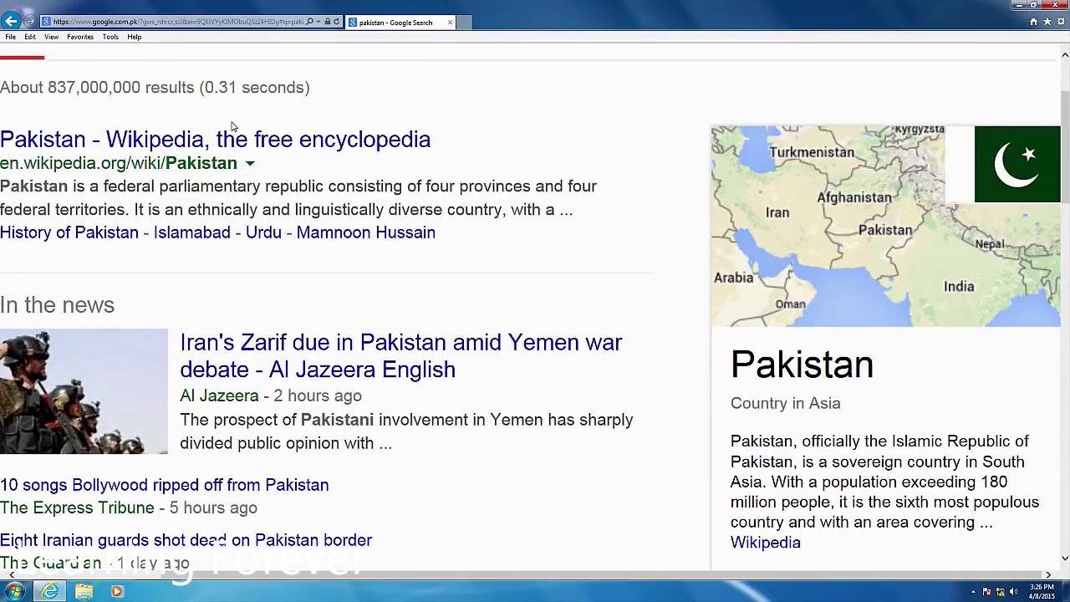
# Zoom the results page back out three steps with Ctrl+-
pyautogui.hotkey('ctrl', '-')
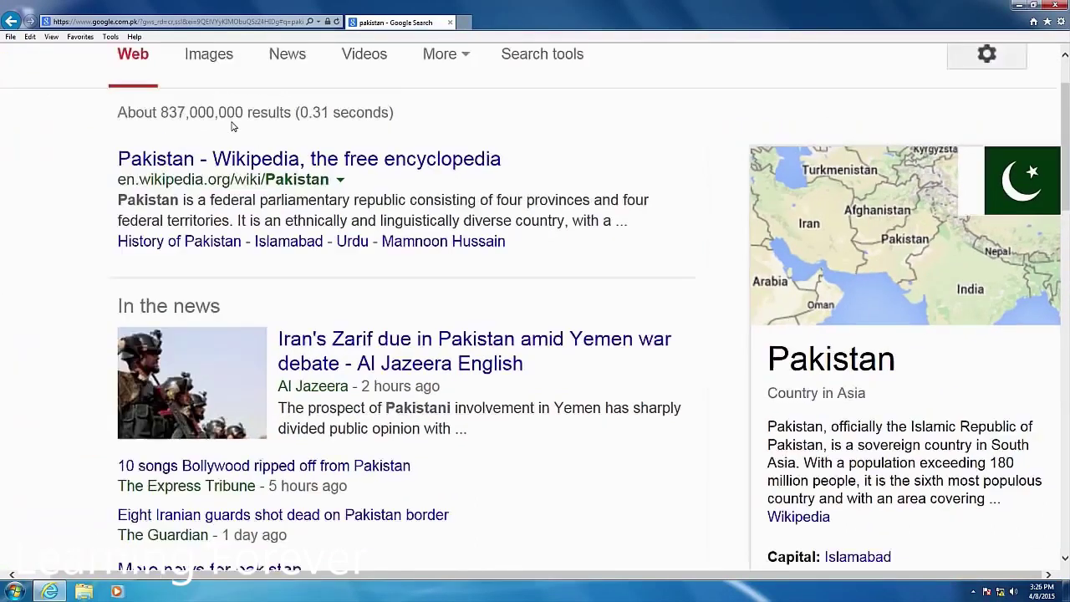
pyautogui.hotkey('ctrl', '-')
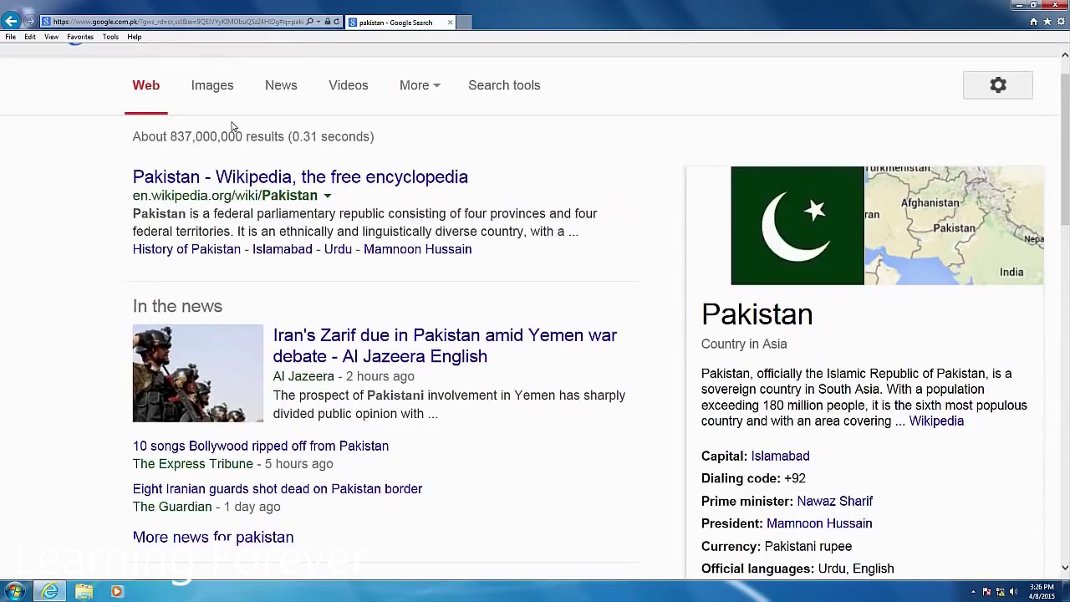
pyautogui.hotkey('ctrl', '-')
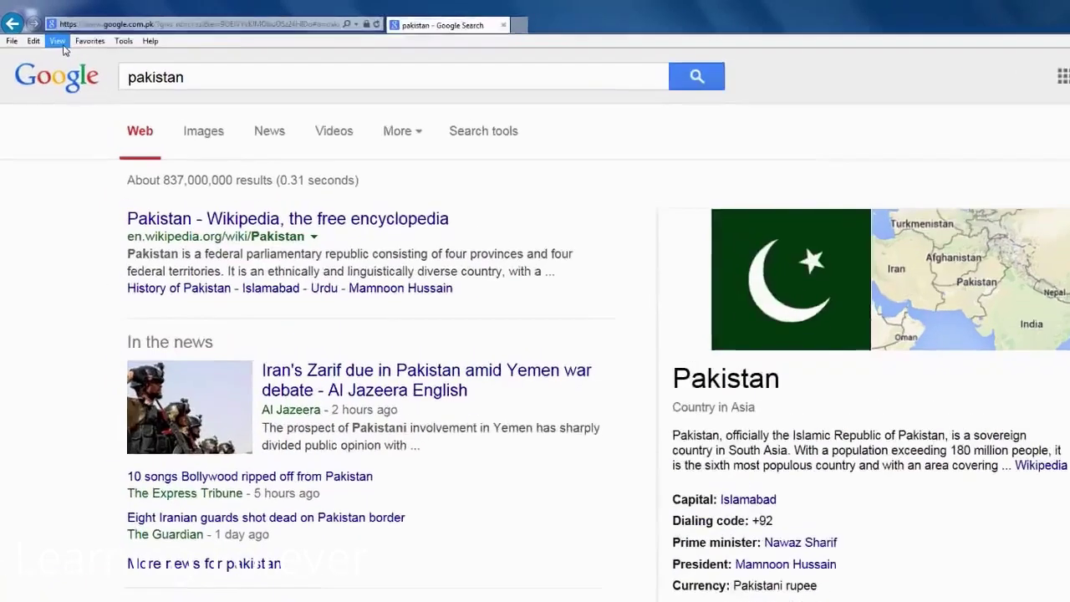
# Set the page text size to Largest from View > Text size
pyautogui.click(53, 39)
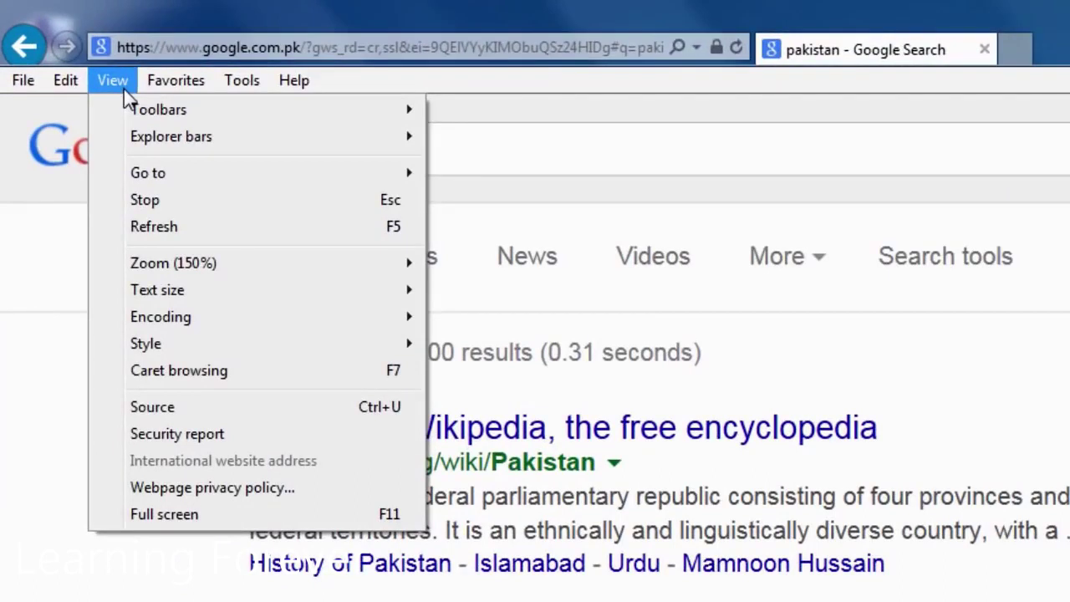
pyautogui.moveTo(241, 308)
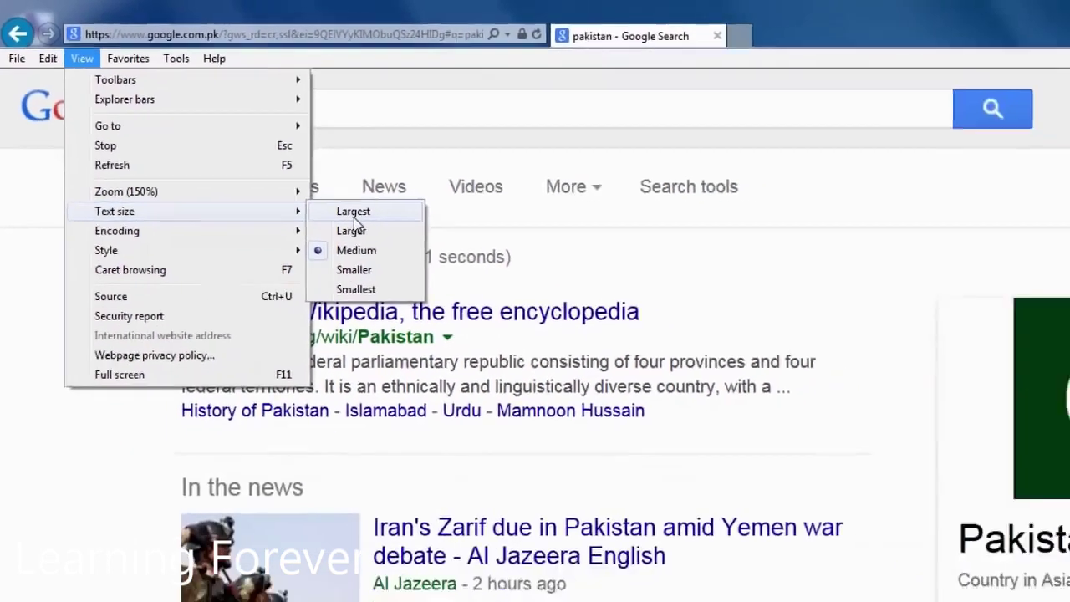
pyautogui.click(486, 295)
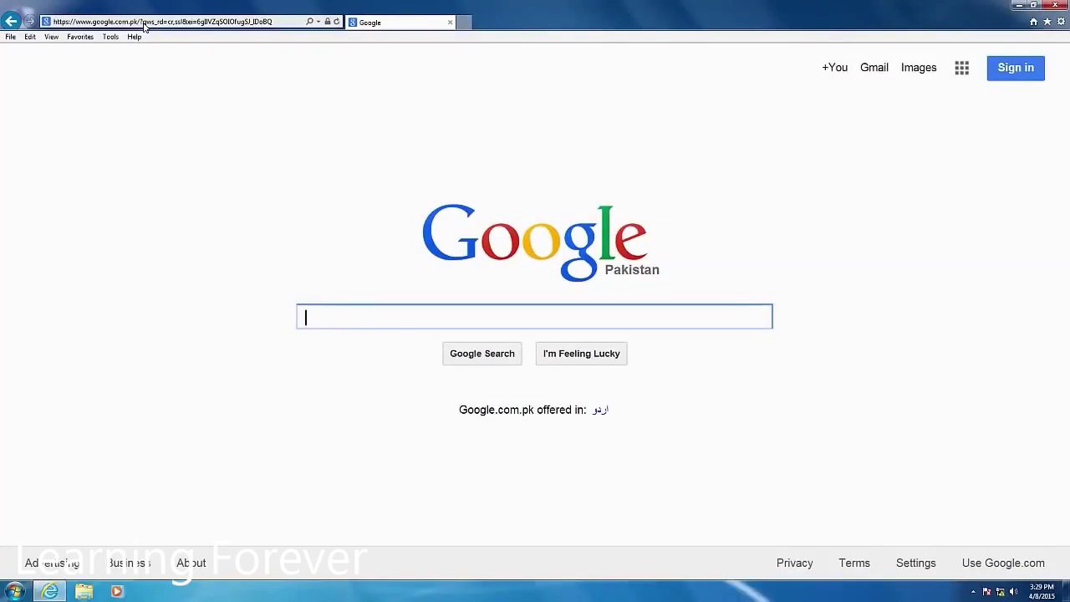
pyautogui.click(144, 26)
pyautogui.write('vu.edu.pk/')
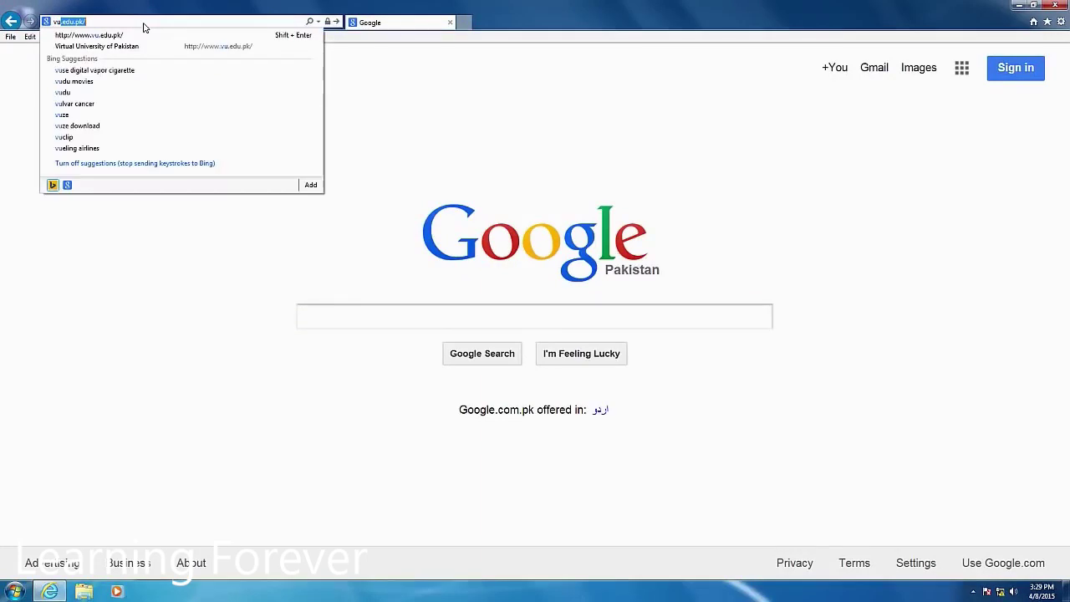
pyautogui.click(115, 38)
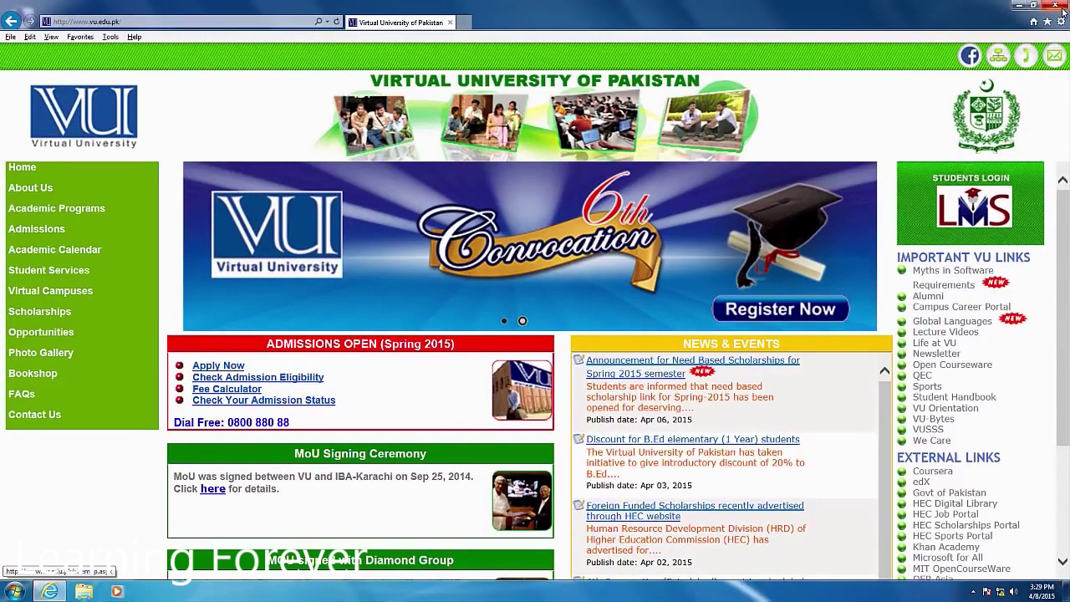
pyautogui.click(1064, 10)
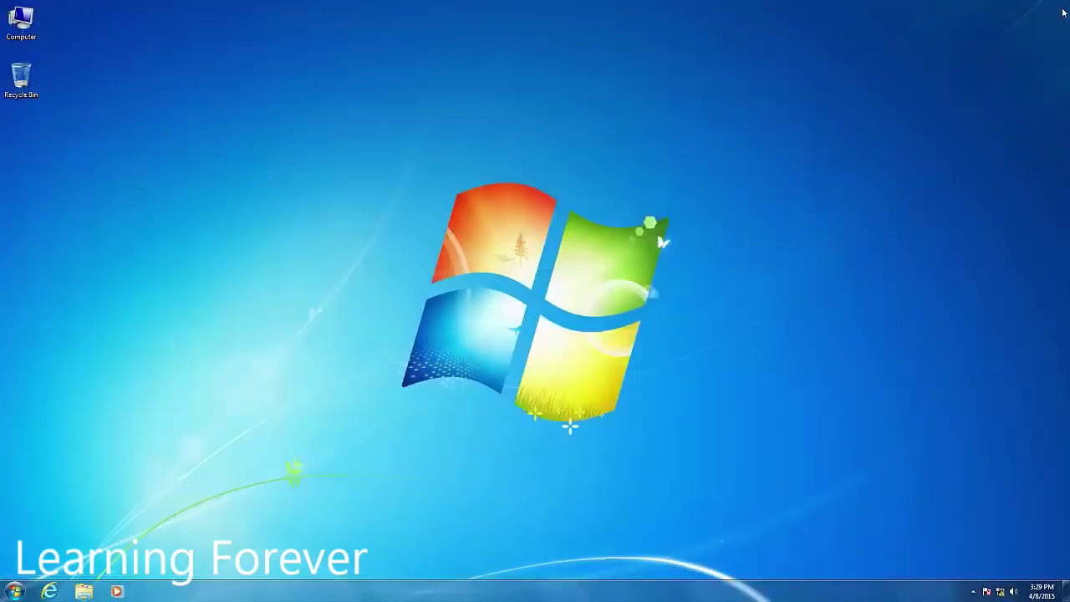
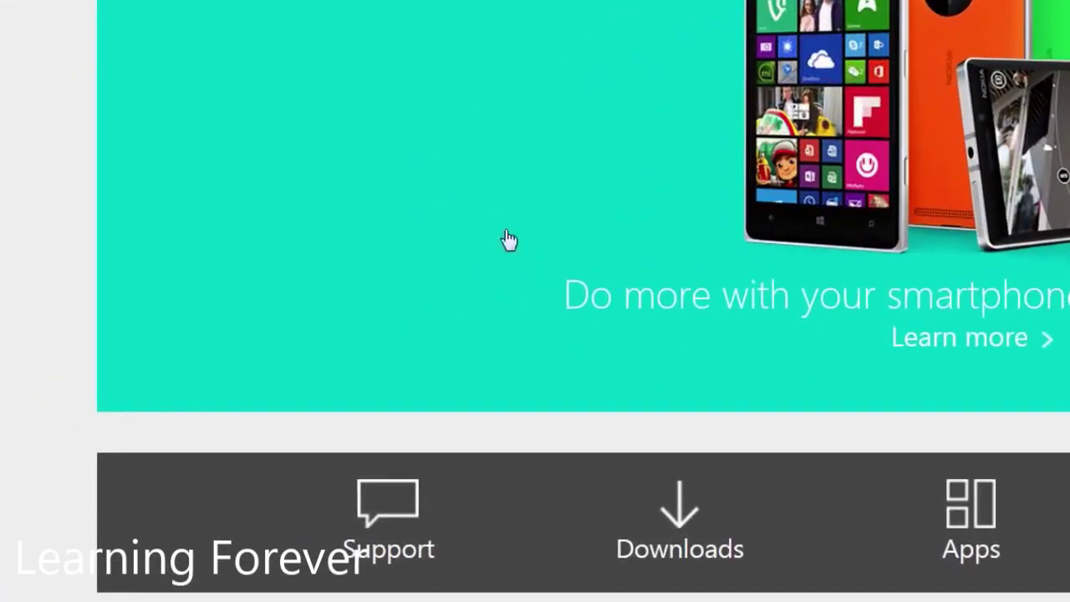
# Go from the Download Center to the MSN homepage download page, then play the Hubble video on the BBC homepage
pyautogui.click(683, 533)
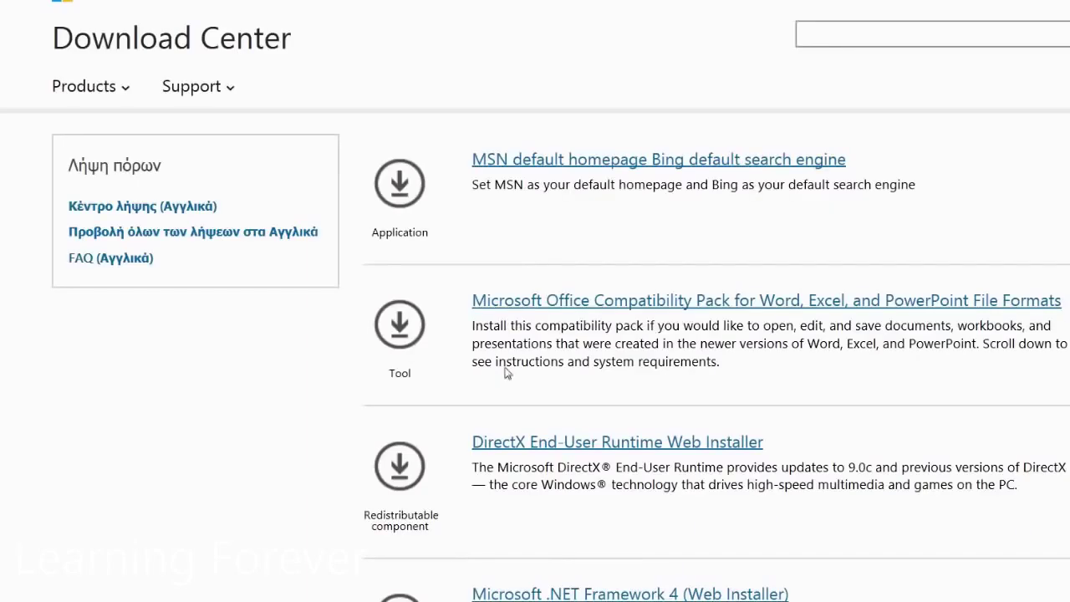
pyautogui.click(579, 172)
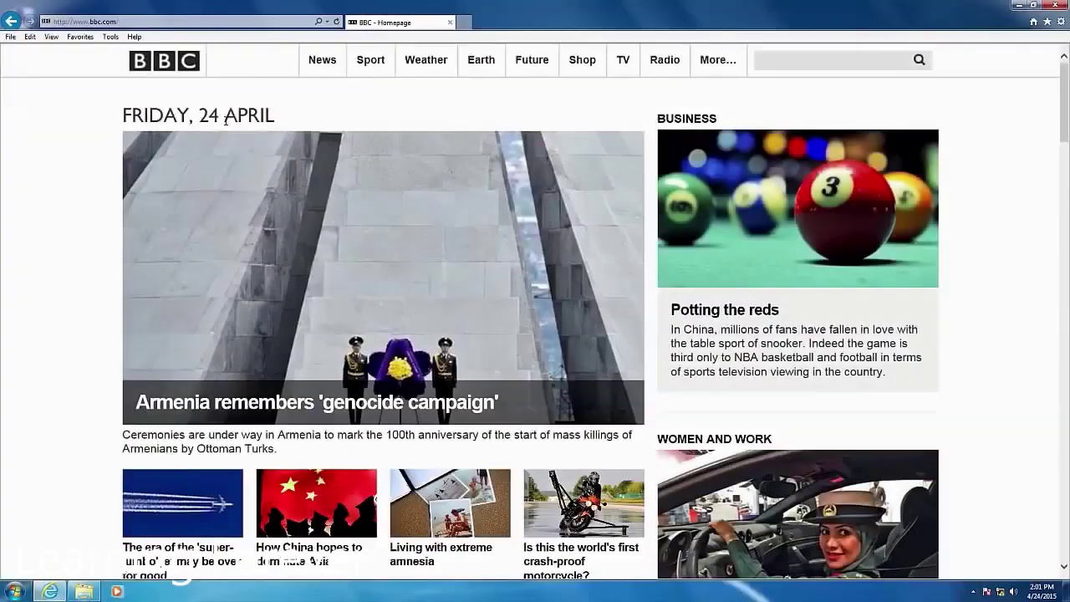
pyautogui.scroll(-4, 224, 120)
pyautogui.scroll(-10, 224, 119)
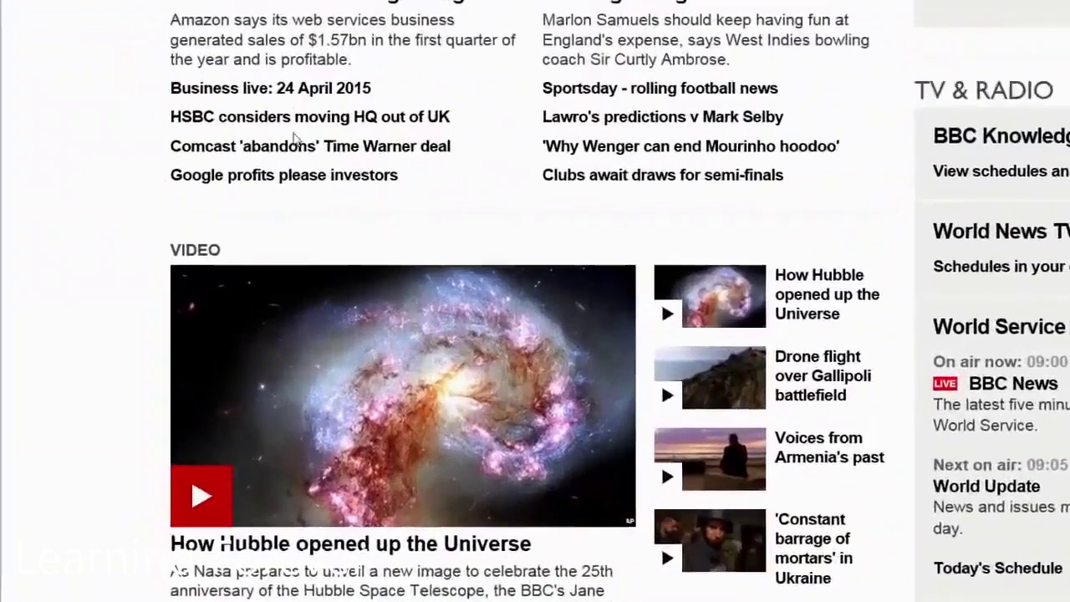
pyautogui.click(217, 496)
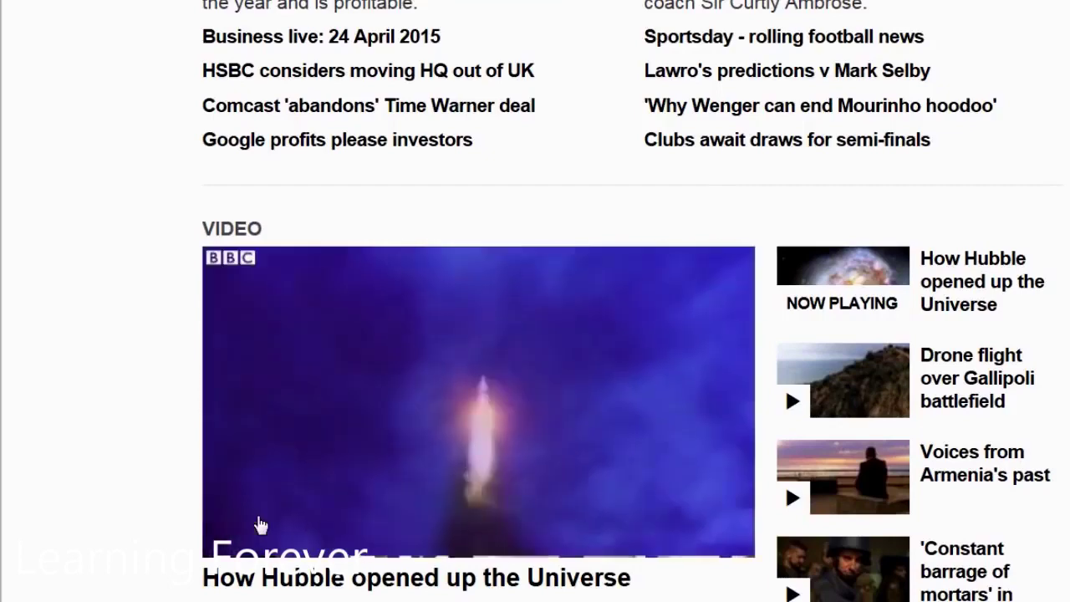
pyautogui.moveTo(255, 528)
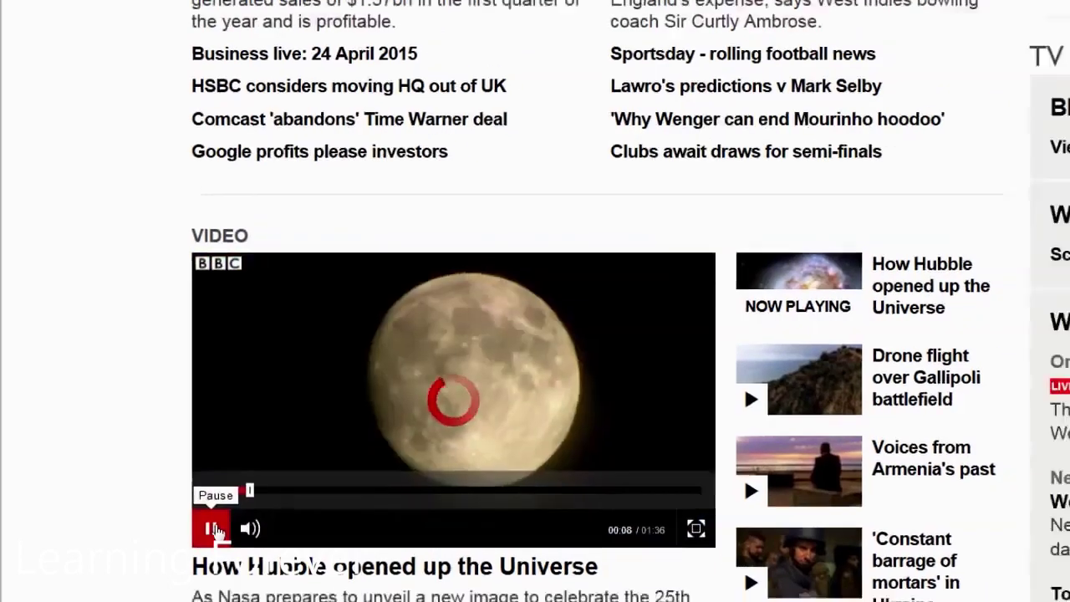
pyautogui.scroll(10, 213, 529)
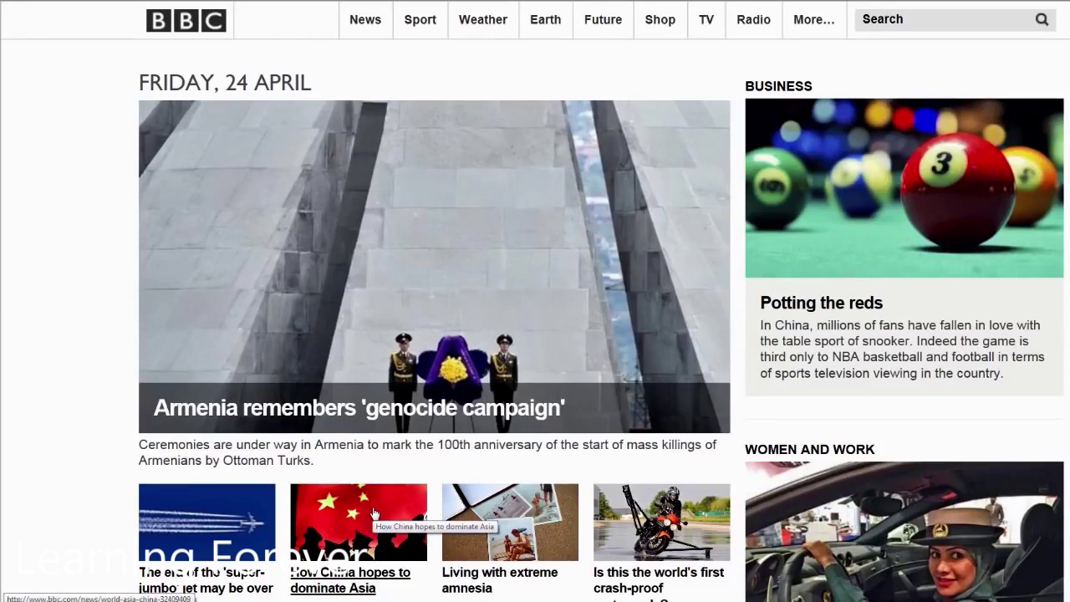
# Scroll the BBC homepage and read the 'Ebola drug cures monkeys' article
pyautogui.scroll(-12, 374, 513)
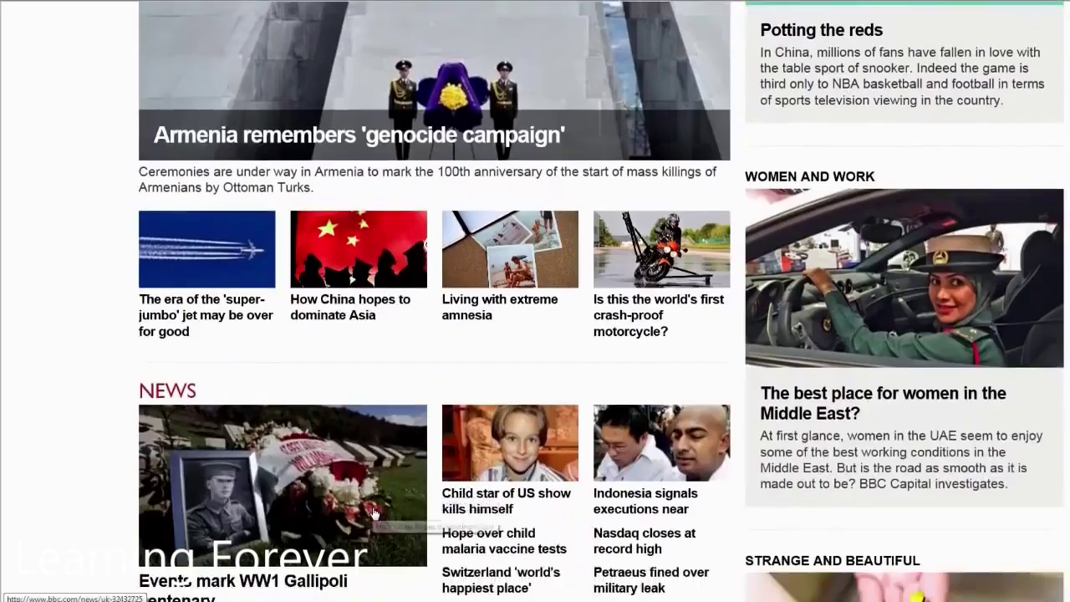
pyautogui.scroll(-5, 374, 514)
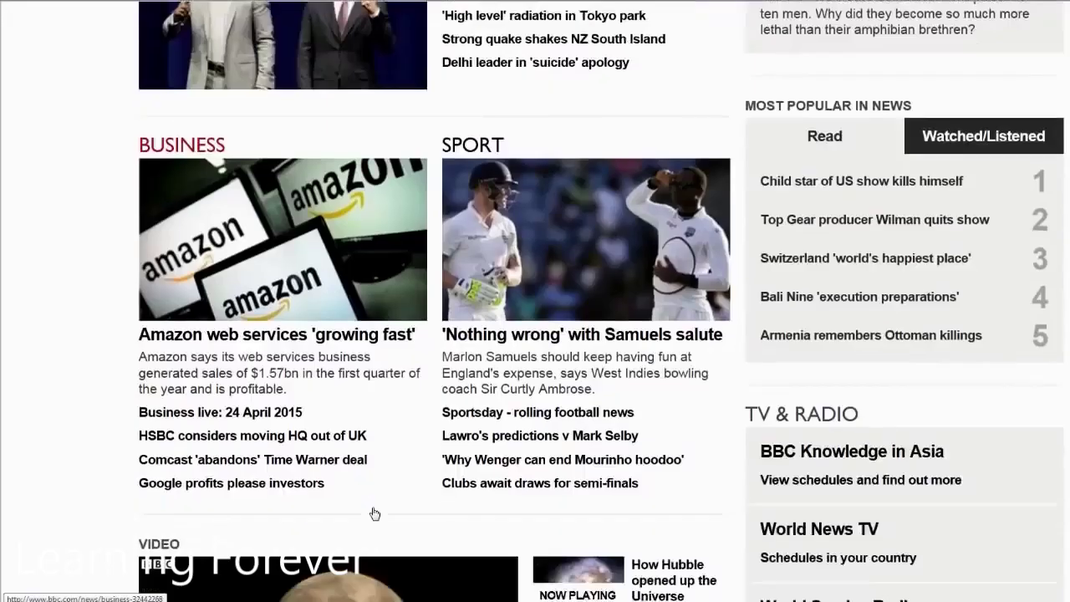
pyautogui.scroll(-3, 374, 513)
pyautogui.scroll(-1, 374, 514)
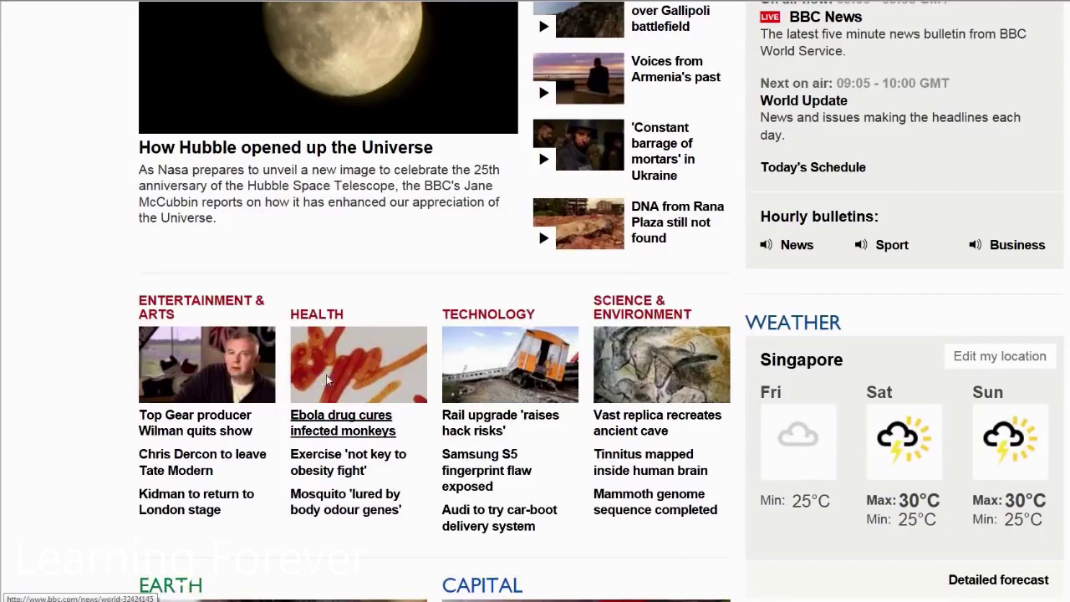
pyautogui.click(329, 381)
pyautogui.scroll(-5, 328, 378)
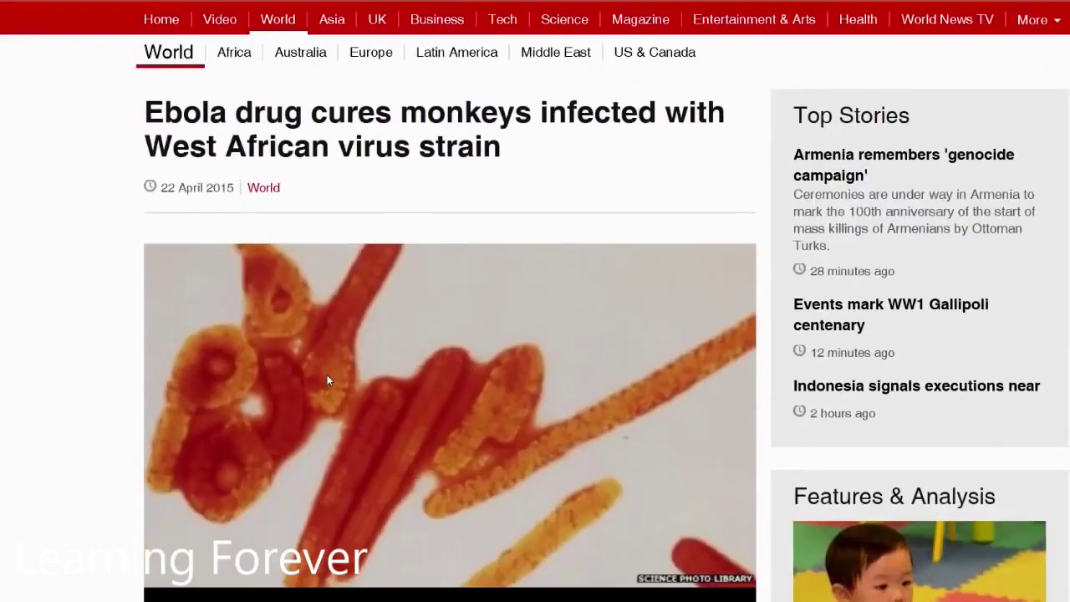
pyautogui.scroll(-1, 327, 380)
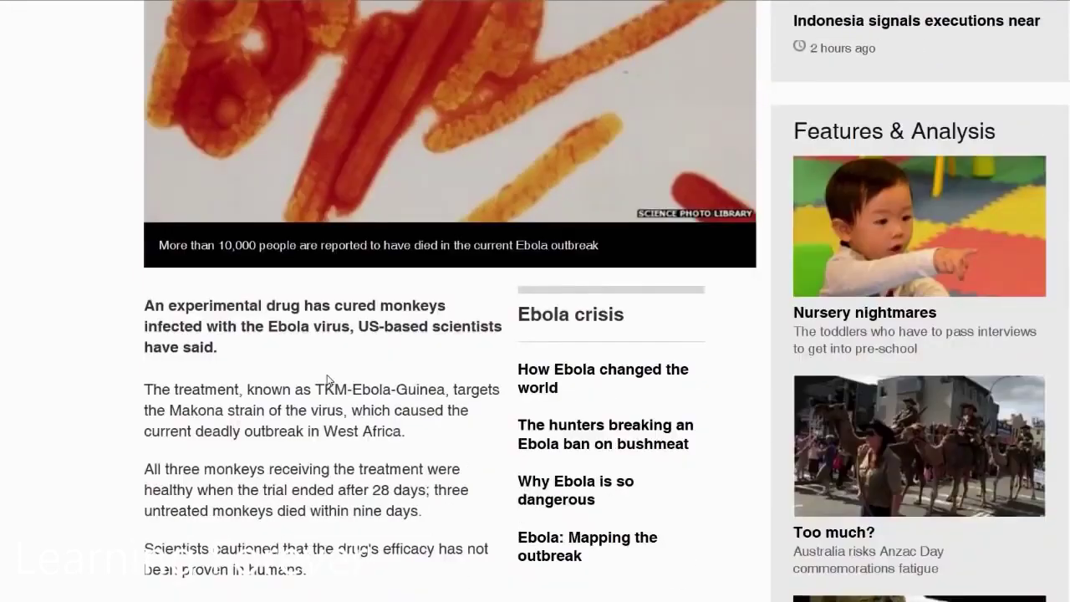
pyautogui.scroll(-2, 327, 381)
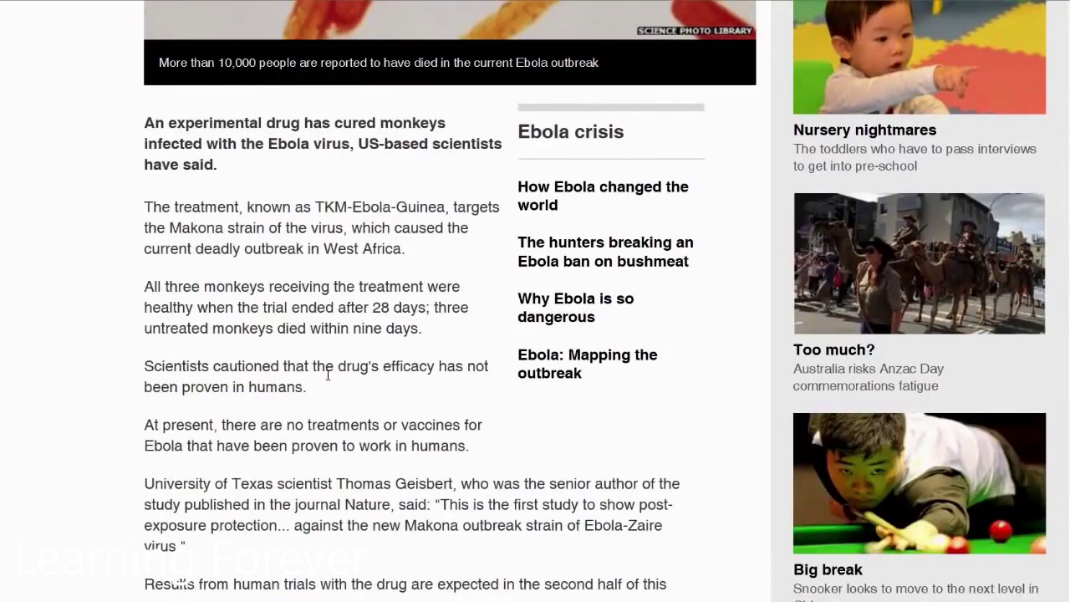
pyautogui.scroll(1, 328, 376)
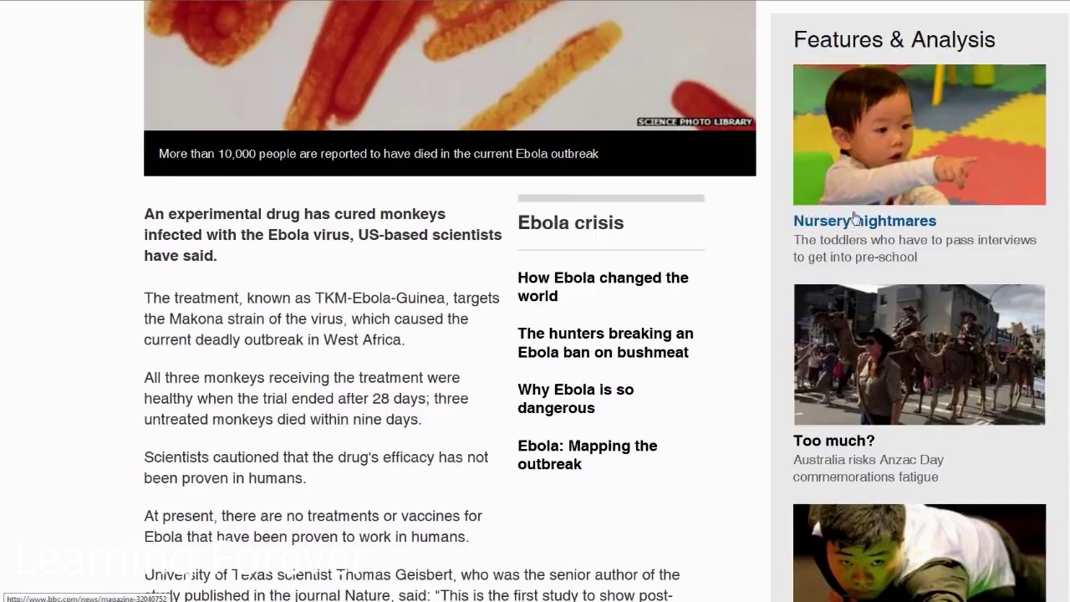
# Open and scroll through the 'Nursery nightmares' toddler interview article
pyautogui.click(854, 222)
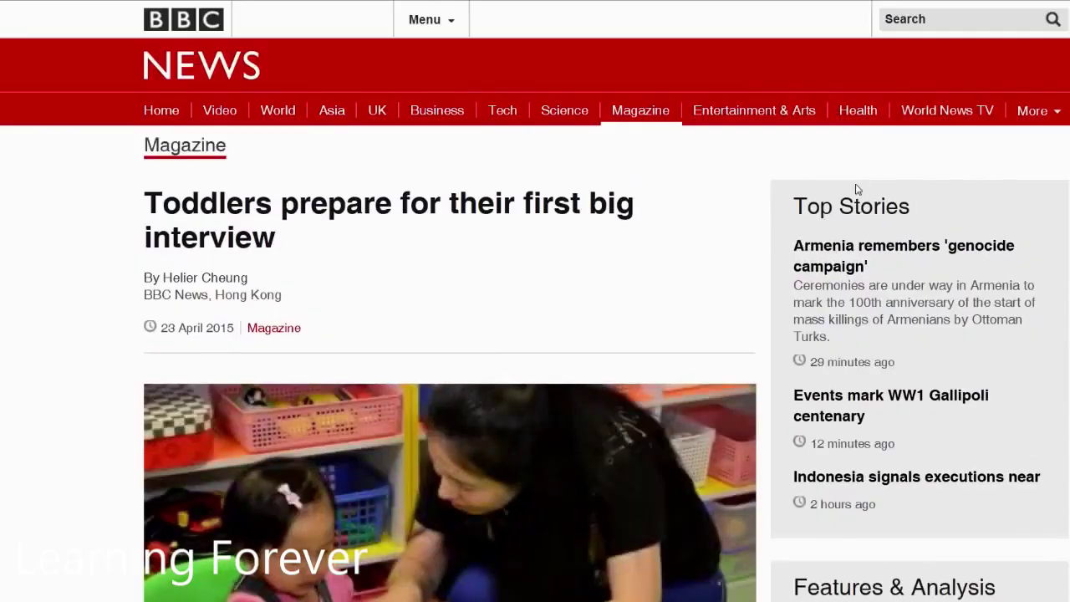
pyautogui.scroll(-8, 856, 189)
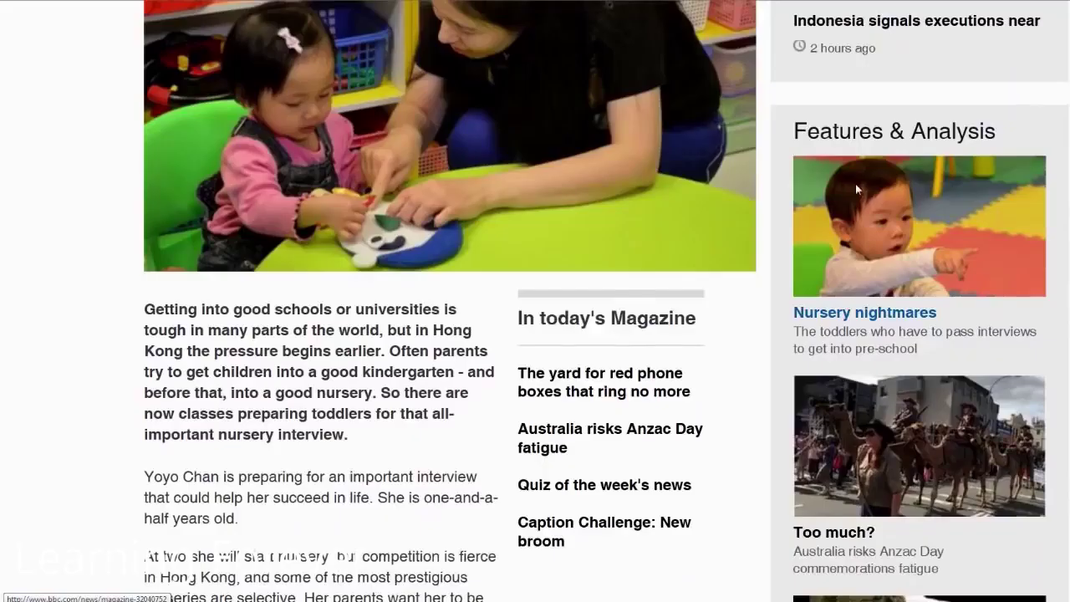
pyautogui.scroll(-5, 858, 190)
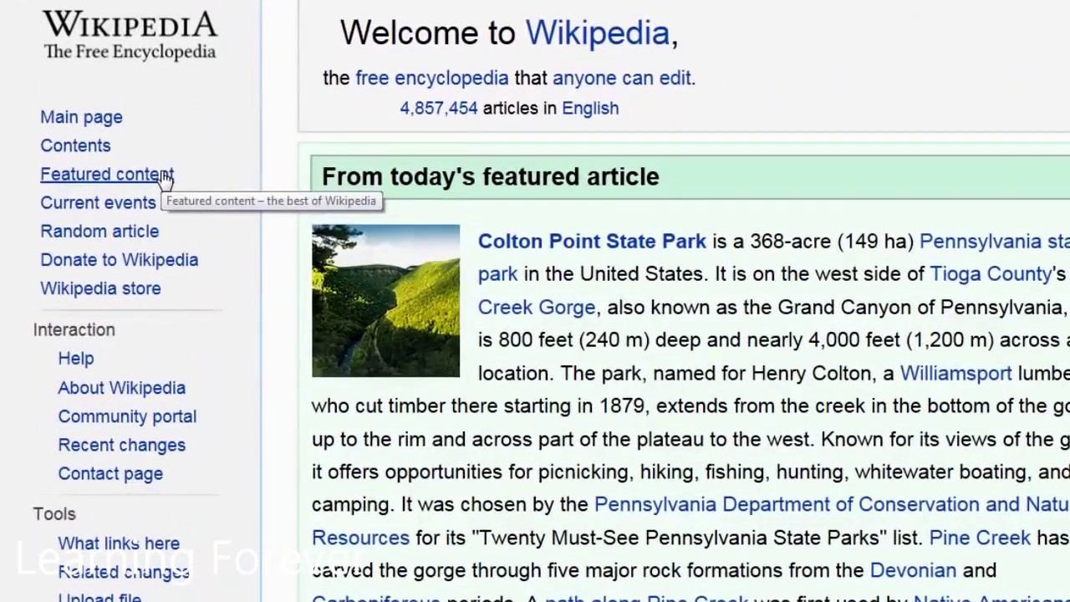
# Open Wikipedia's Featured content link in a new window, move it aside, and refocus the Main Page window
pyautogui.rightClick(166, 177)
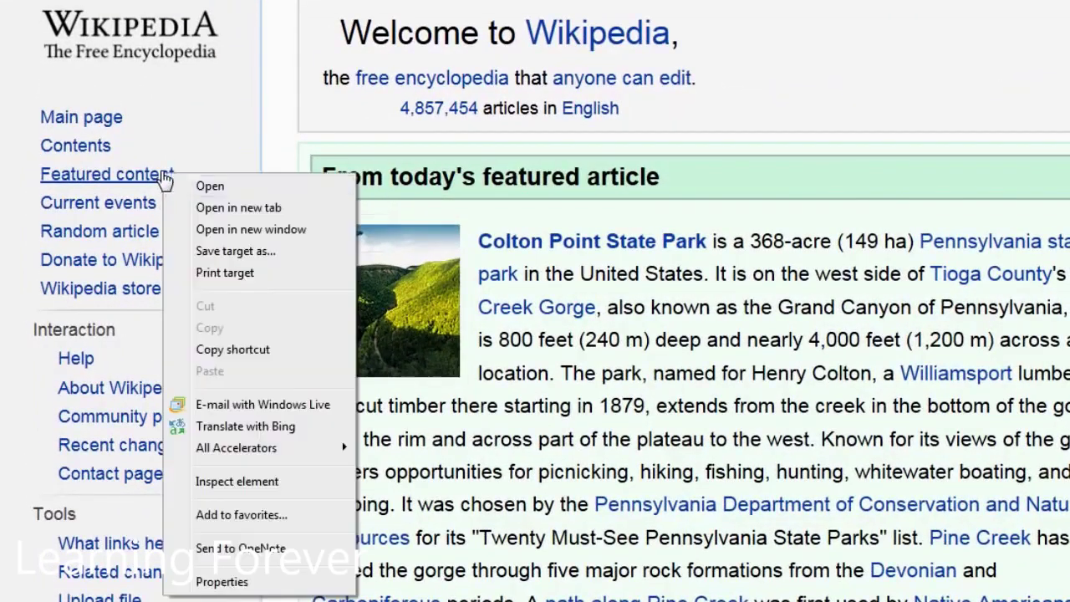
pyautogui.click(215, 232)
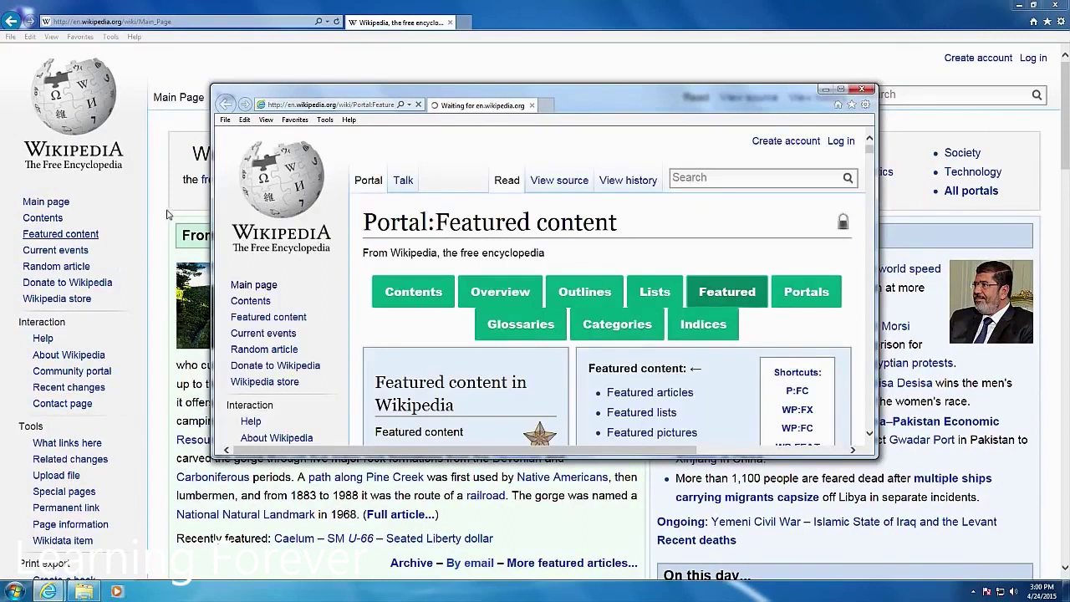
pyautogui.moveTo(538, 92); pyautogui.dragTo(690, 66)
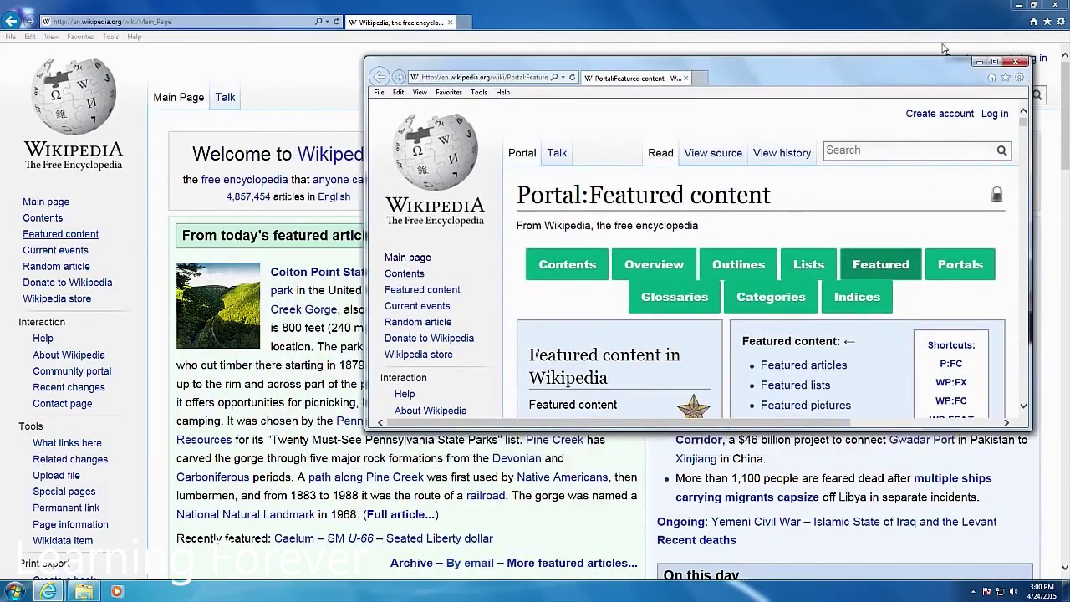
pyautogui.click(917, 21)
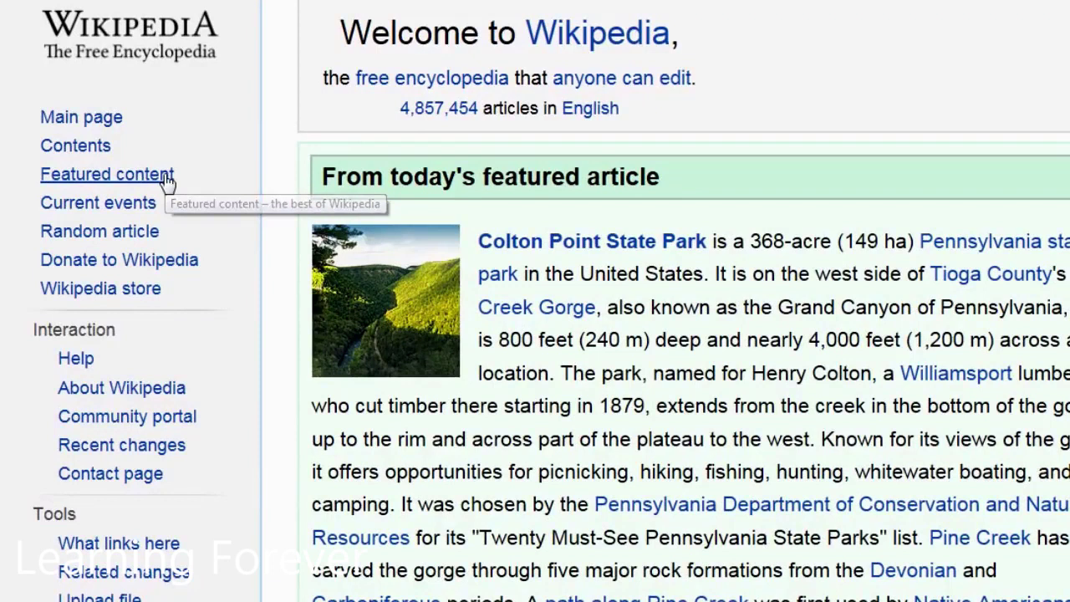
# Open Wikipedia's Featured content portal in a new tab and switch to that tab
pyautogui.rightClick(167, 178)
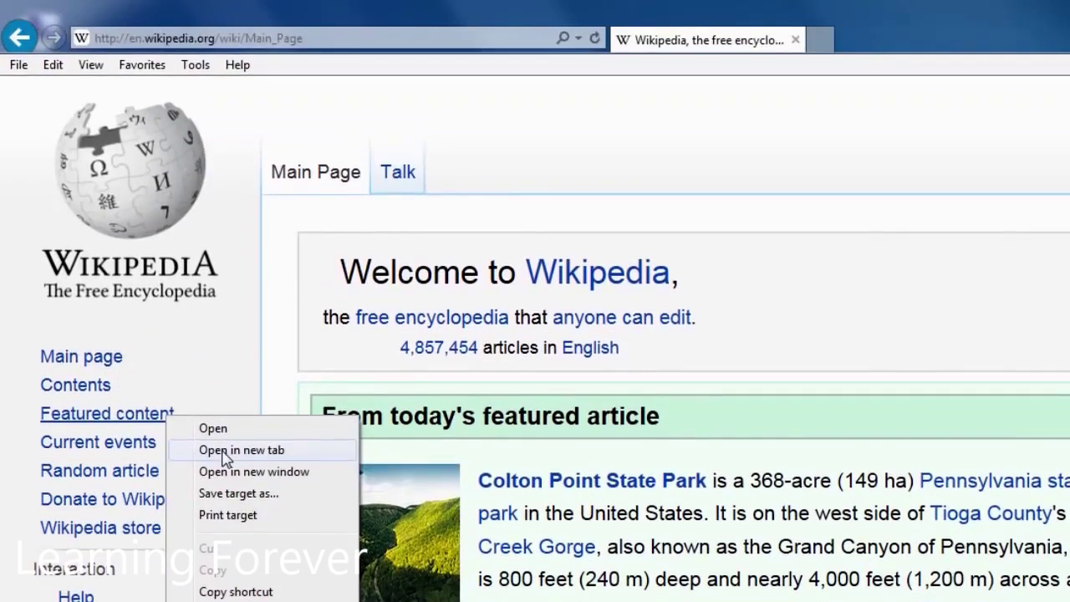
pyautogui.click(224, 452)
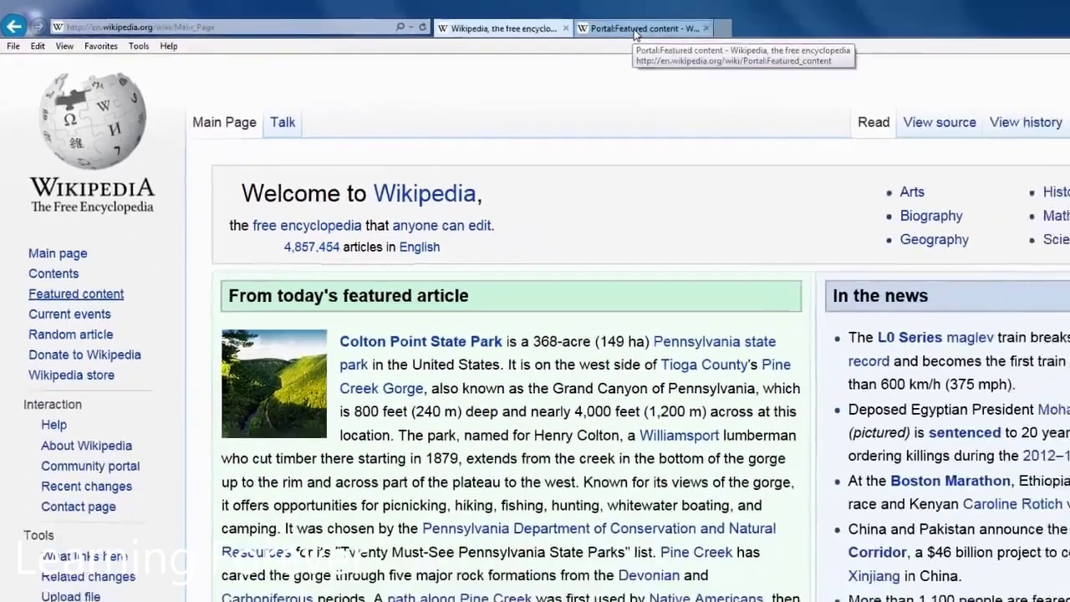
pyautogui.click(859, 43)
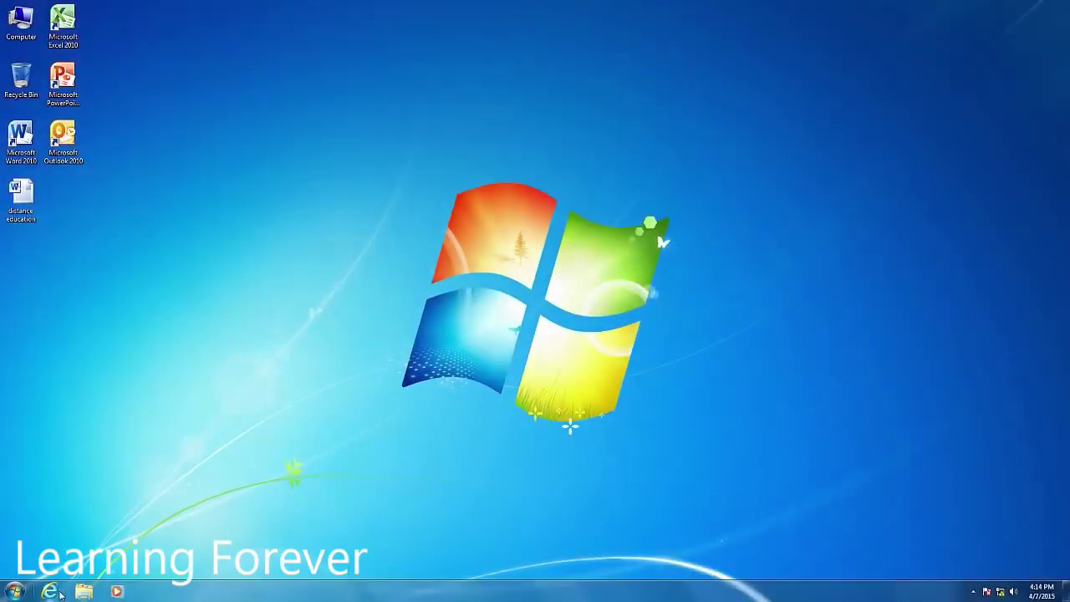
pyautogui.click(51, 592)
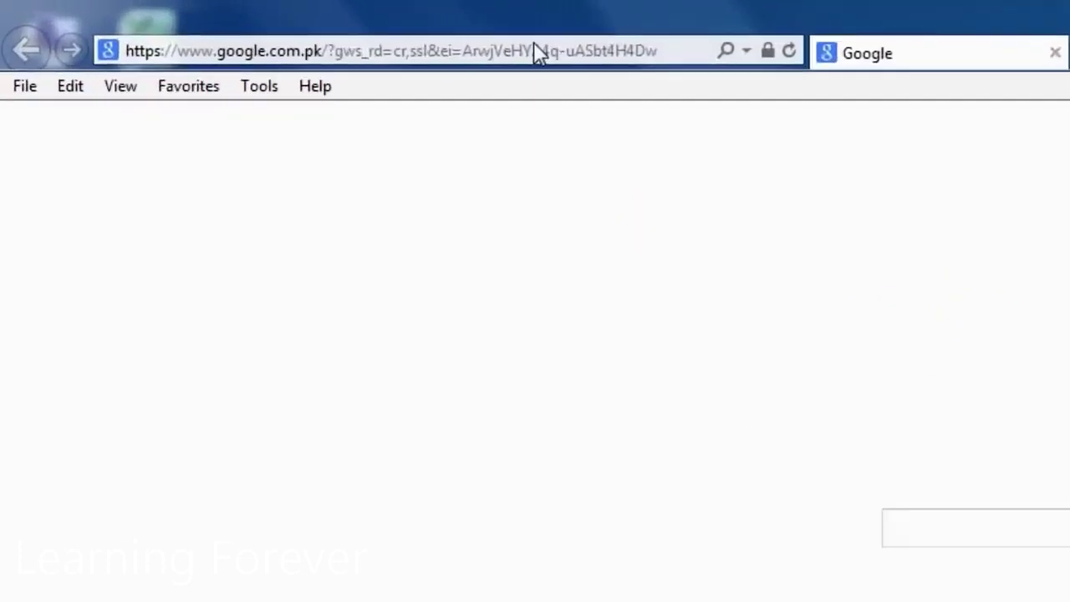
pyautogui.click(539, 52)
pyautogui.write('www')
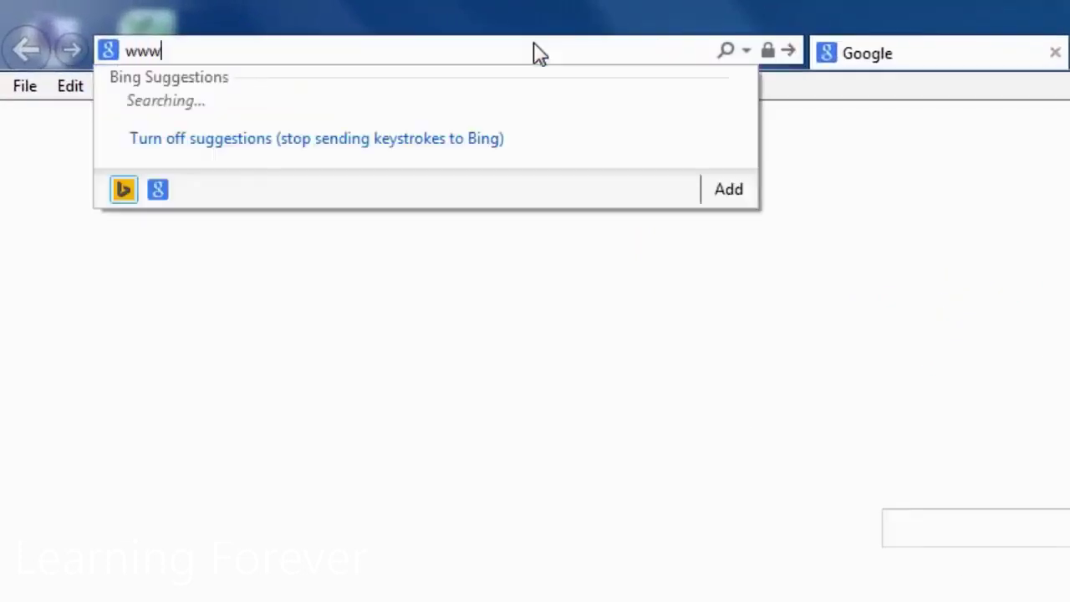
pyautogui.write('.vu.edu')
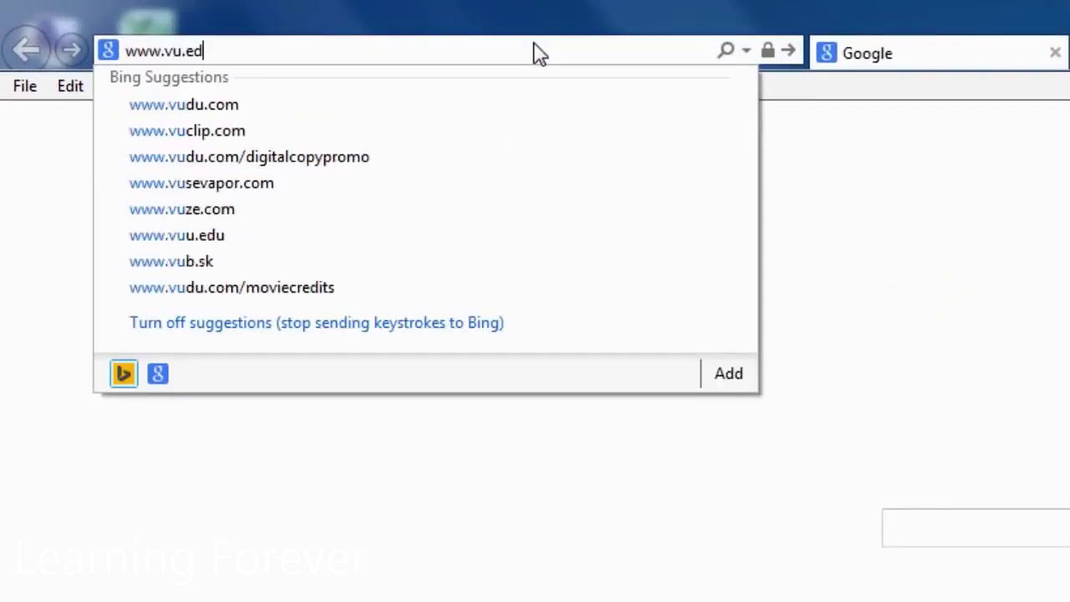
pyautogui.write('.pk')
pyautogui.press('Return')
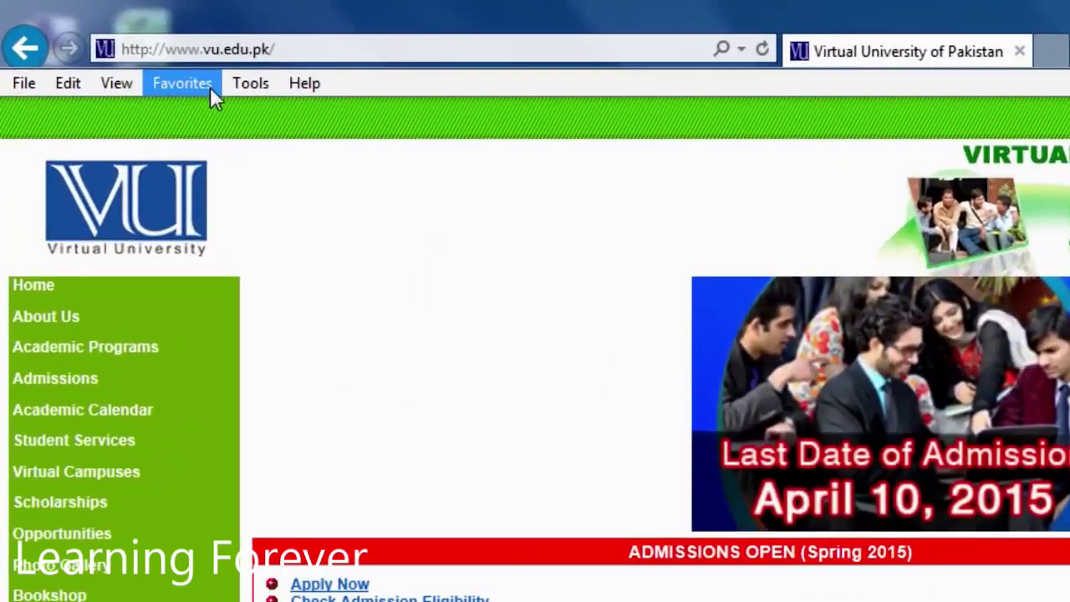
pyautogui.click(210, 87)
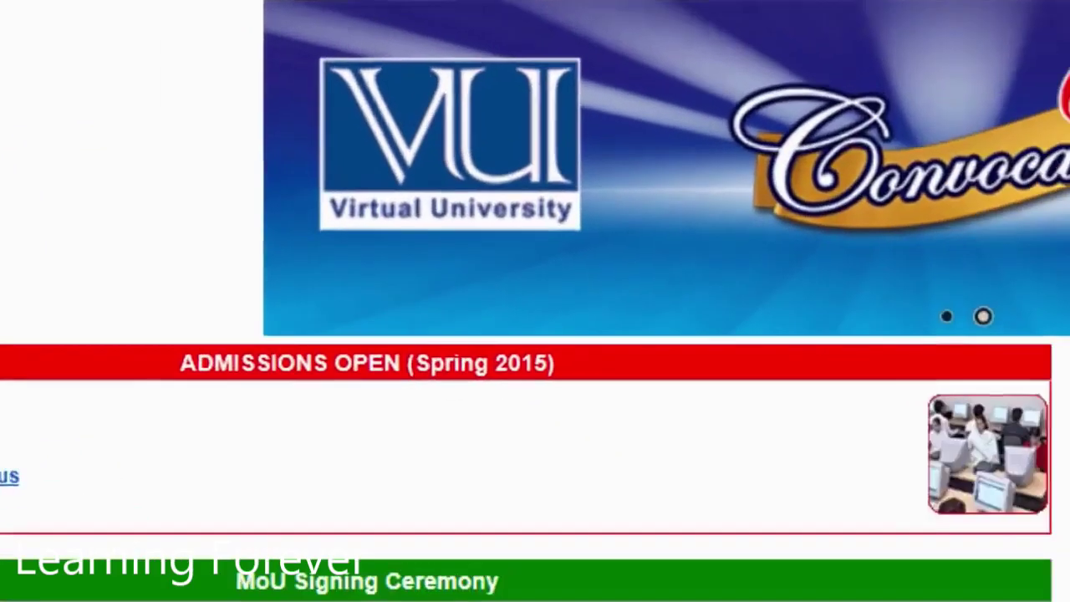
pyautogui.click(227, 109)
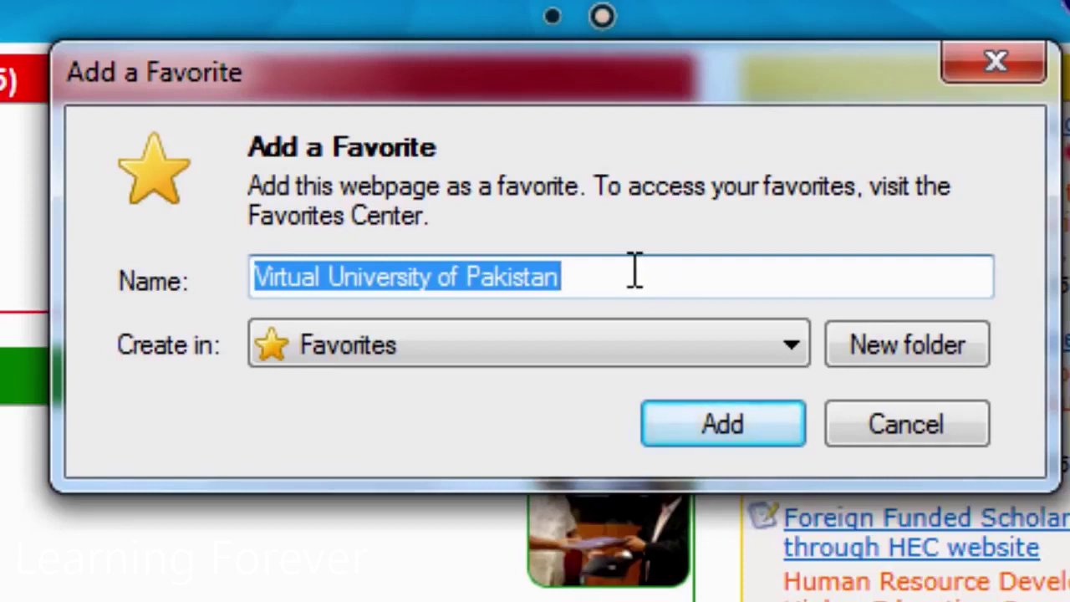
# Trim the favorite's name to 'Virtual University', add it, and check it in the Favorites list
pyautogui.click(634, 270)
pyautogui.press('BackSpace')
pyautogui.press('BackSpace')
pyautogui.press('BackSpace')
pyautogui.press('BackSpace')
pyautogui.press('BackSpace')
pyautogui.press('BackSpace')
pyautogui.press('BackSpace')
pyautogui.press('BackSpace')
pyautogui.press('BackSpace')
pyautogui.press('BackSpace')
pyautogui.press('BackSpace')
pyautogui.press('BackSpace')
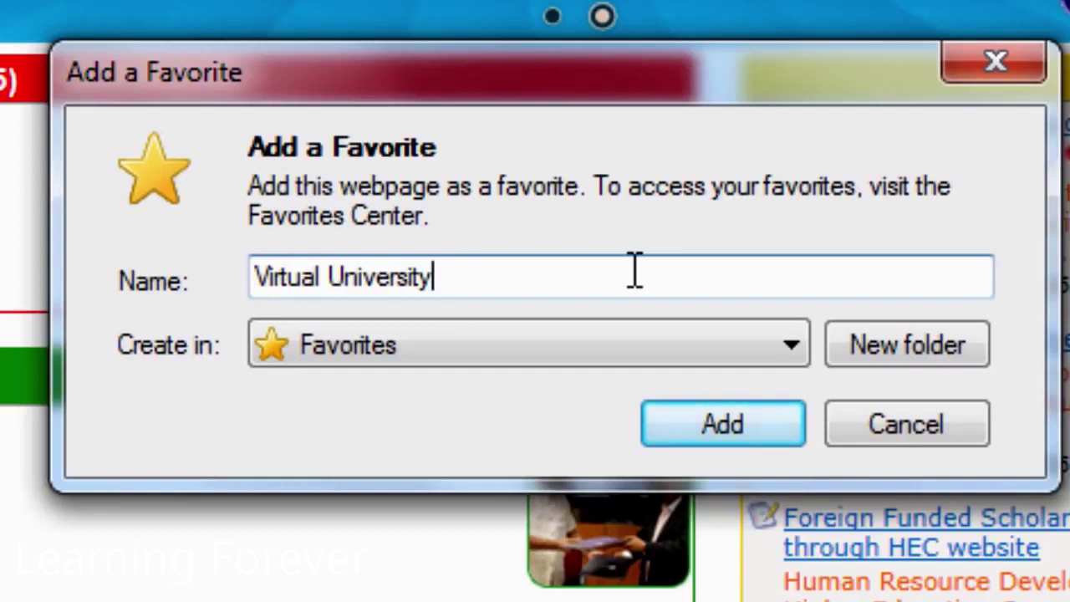
pyautogui.click(726, 441)
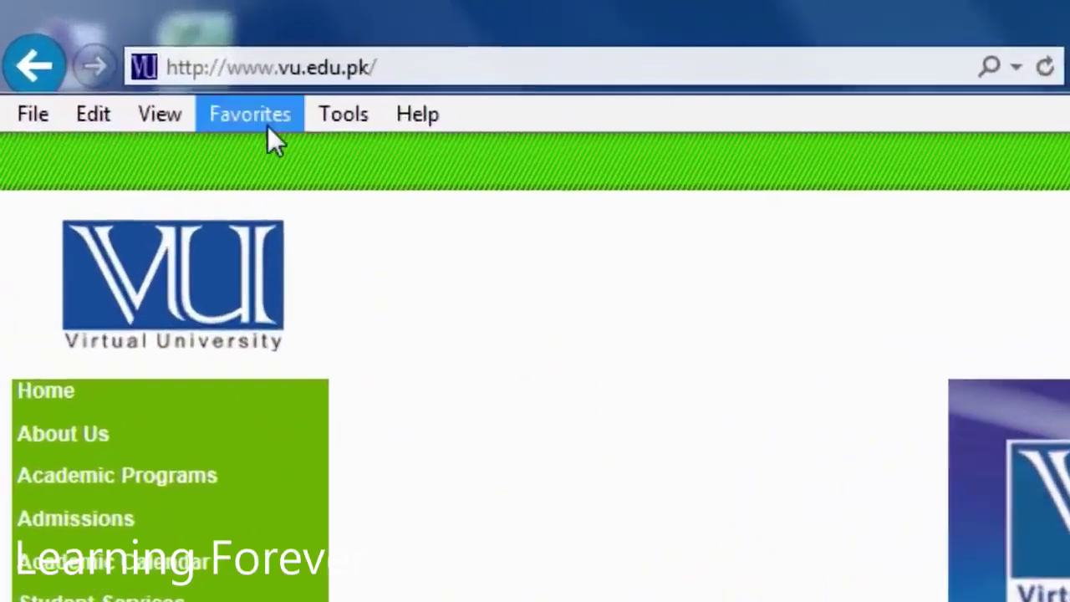
pyautogui.click(269, 130)
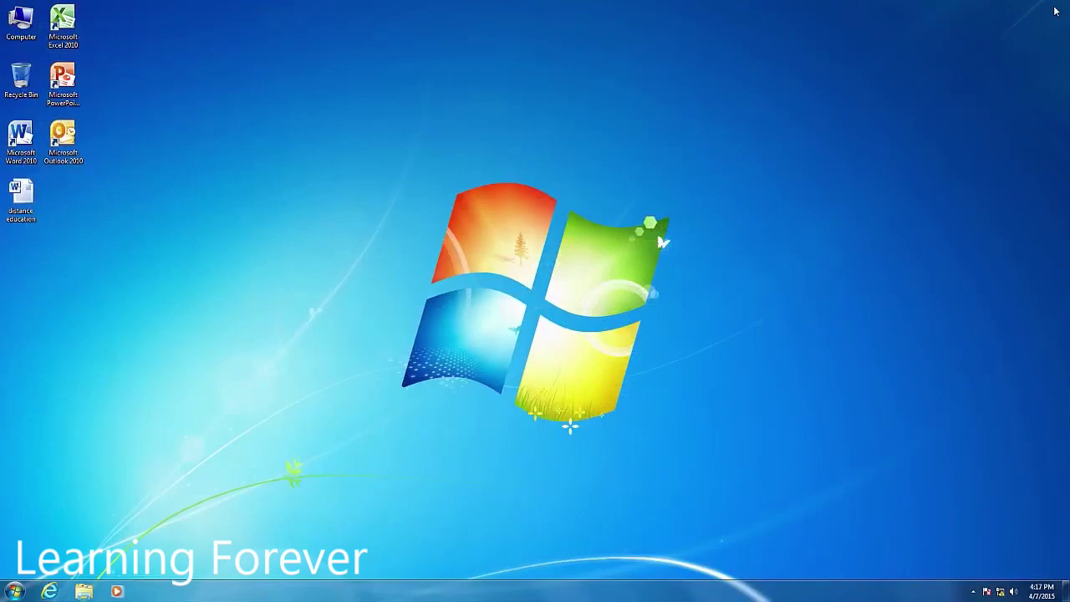
# Start Internet Explorer on the Google homepage and briefly view the saved favorites list
pyautogui.click(49, 591)
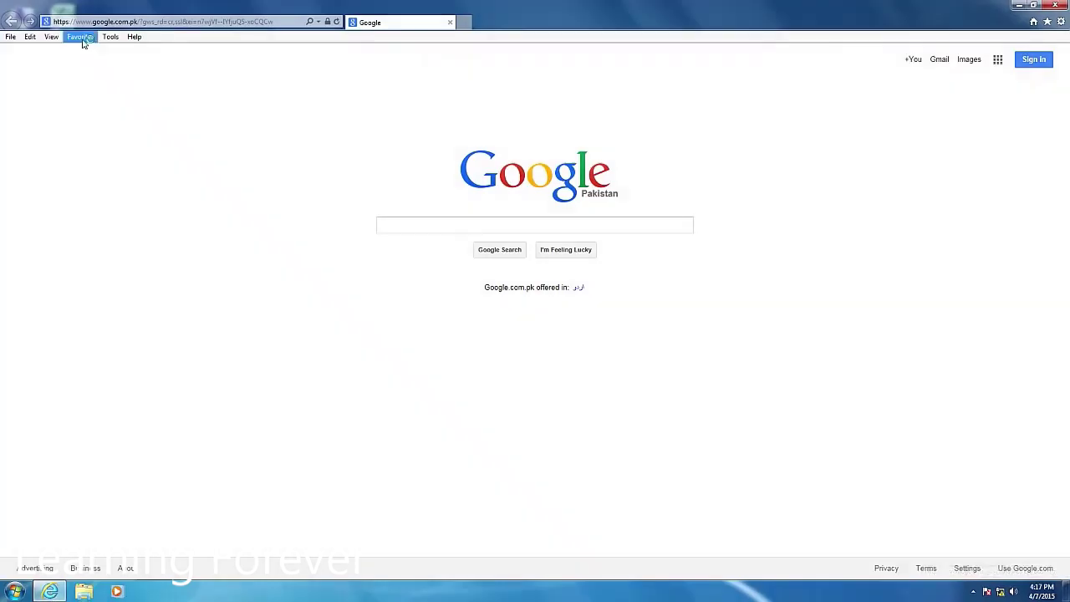
pyautogui.click(83, 39)
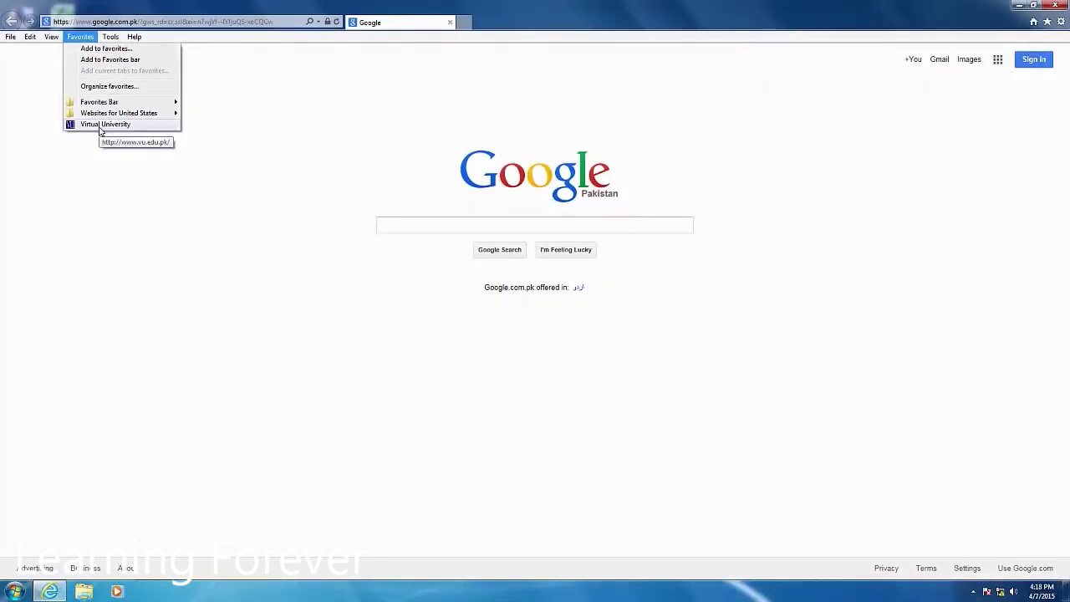
pyautogui.click(103, 137)
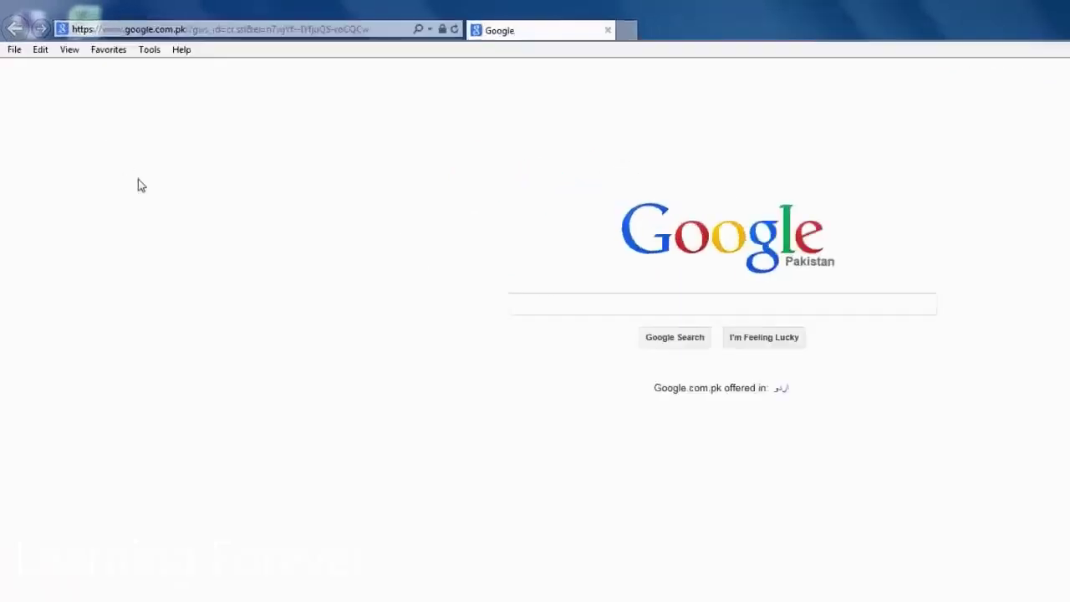
# Create a new favorites folder named 'FV-Page List' in Organize Favorites, then close the organizer
pyautogui.click(243, 127)
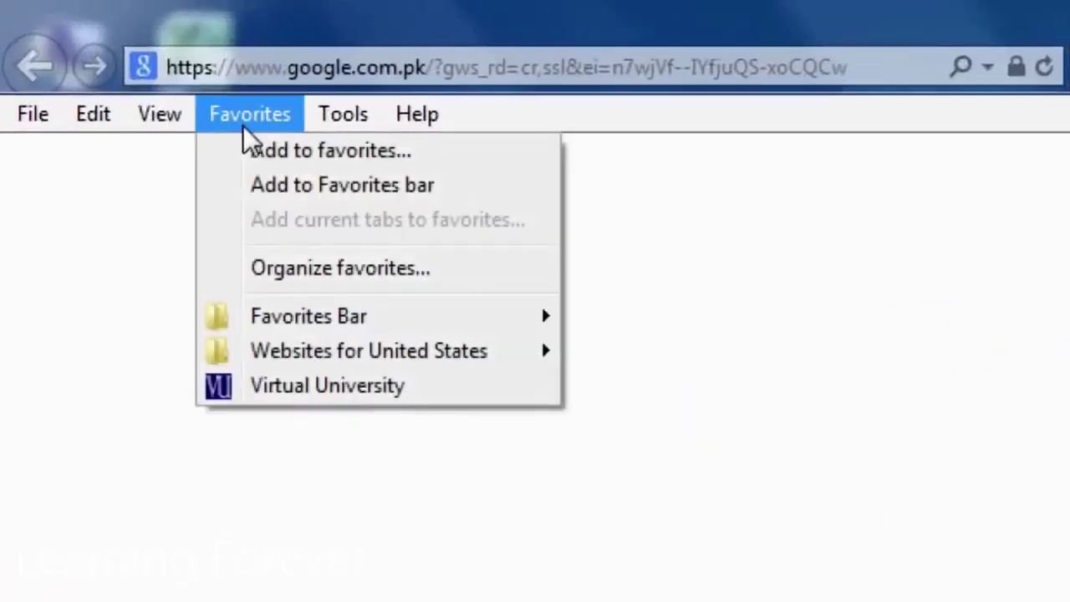
pyautogui.click(315, 279)
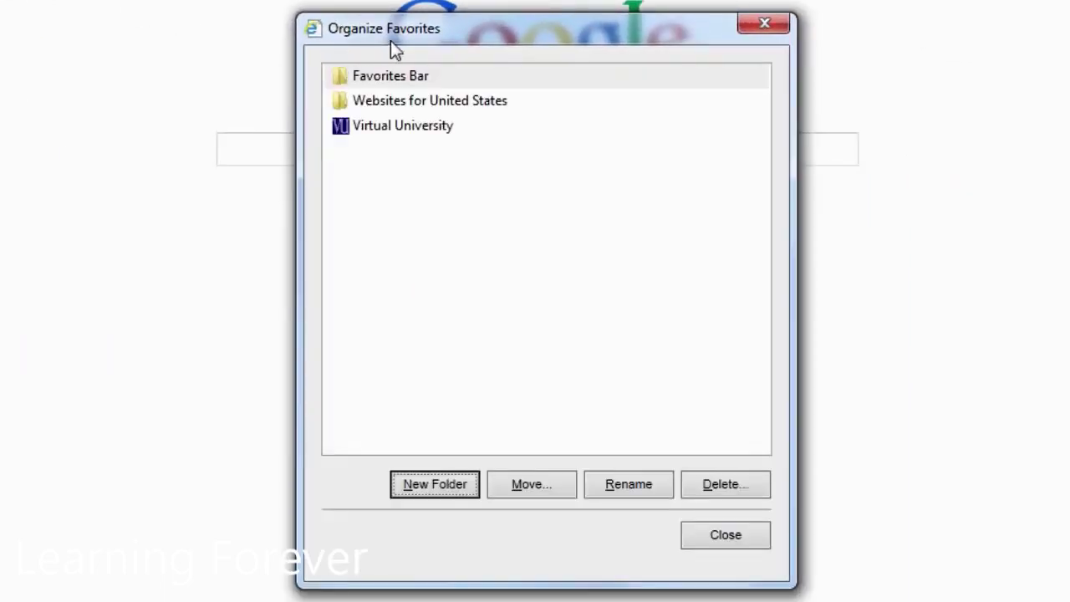
pyautogui.click(440, 488)
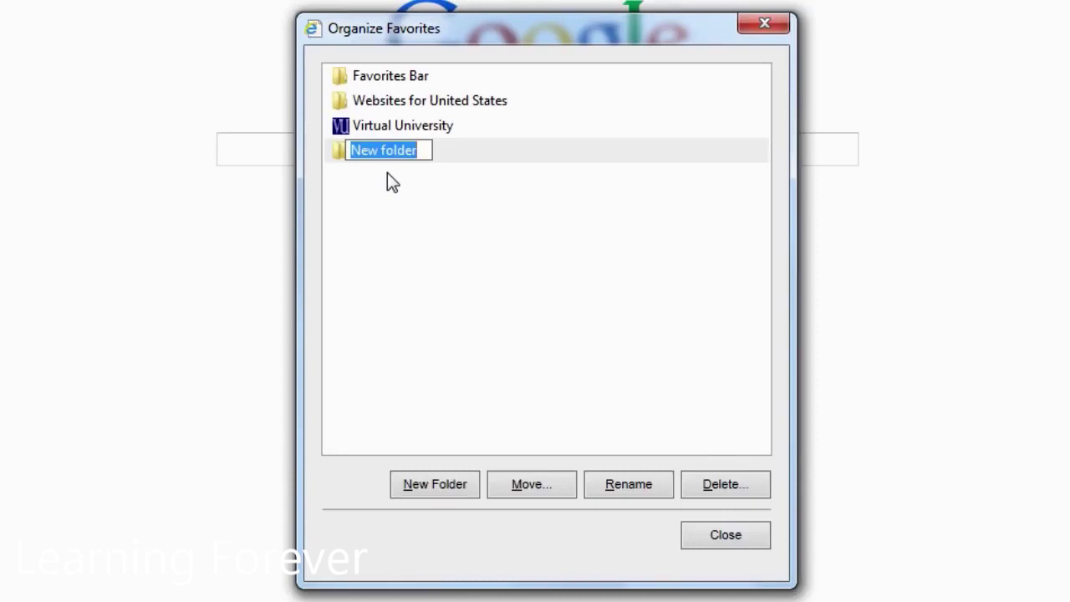
pyautogui.write('FV-')
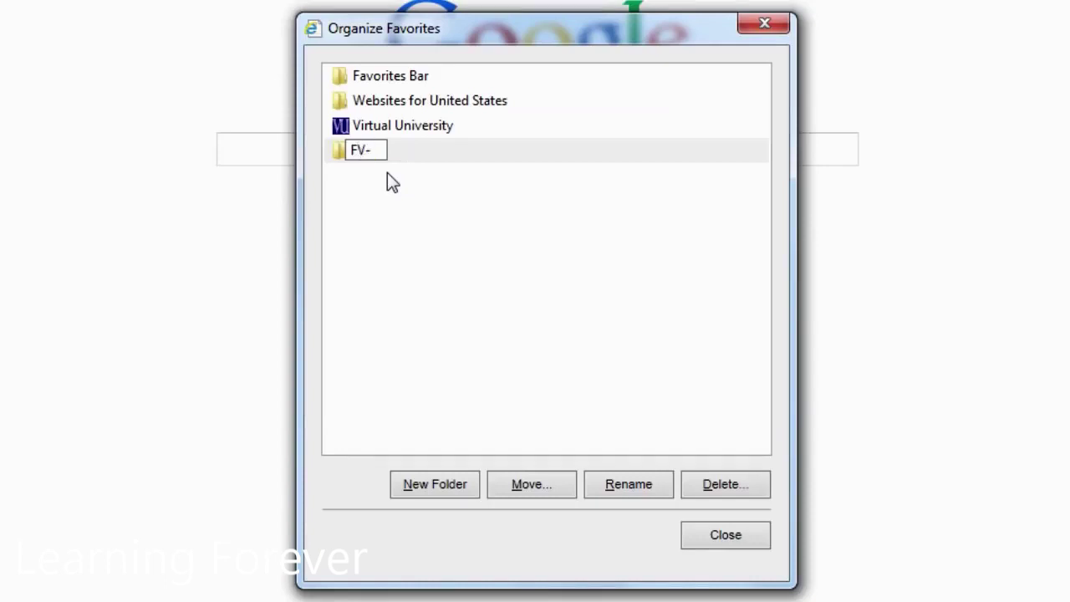
pyautogui.write('List')
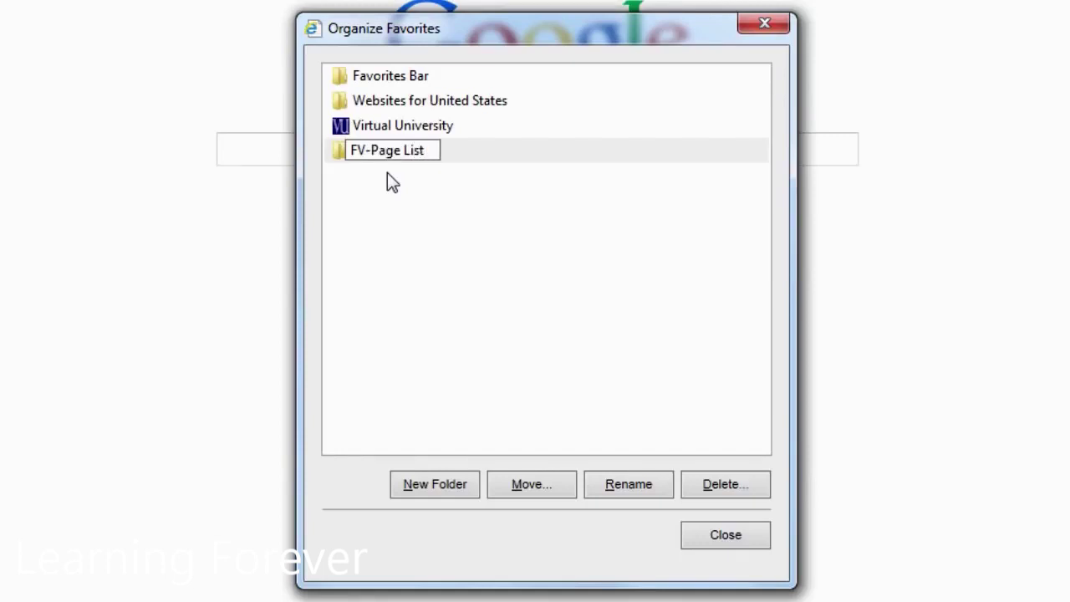
pyautogui.press('Return')
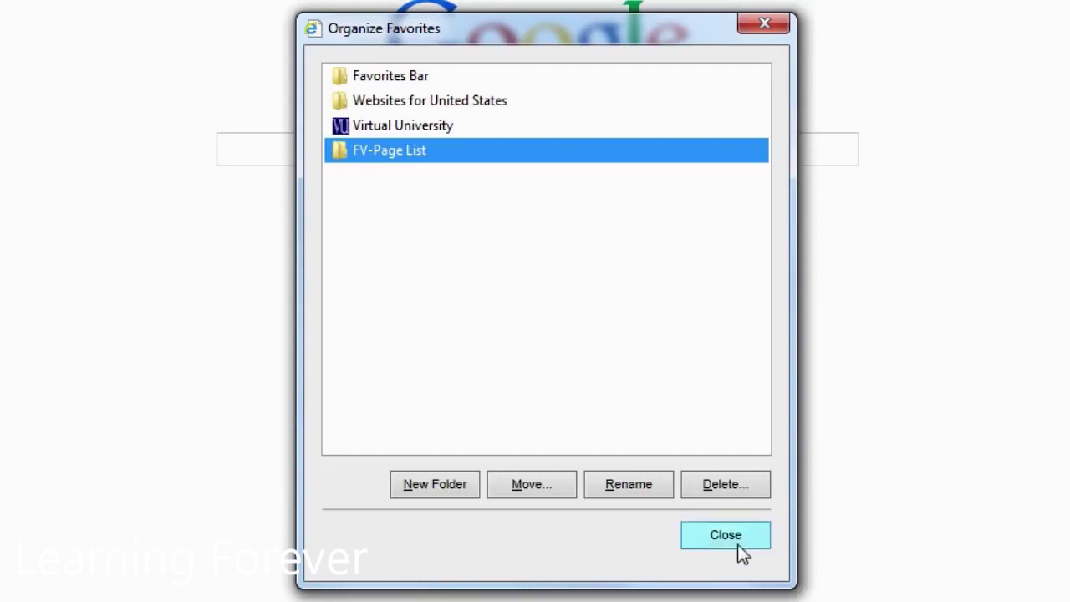
pyautogui.click(647, 436)
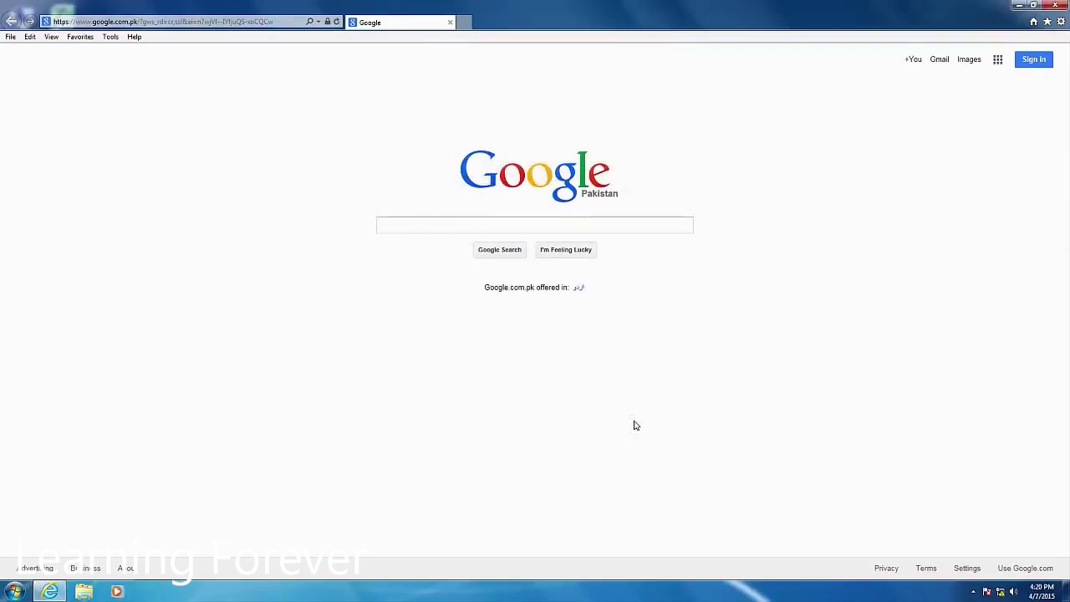
# Load yahoo.com from the address bar, then bring up the Favorites menu
pyautogui.click(230, 23)
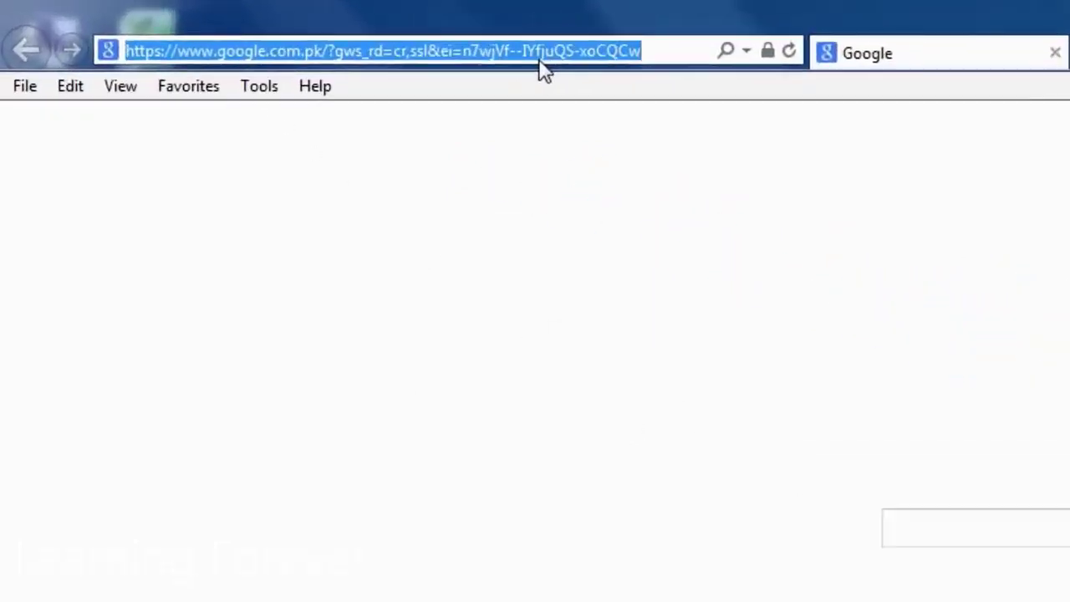
pyautogui.write('yah')
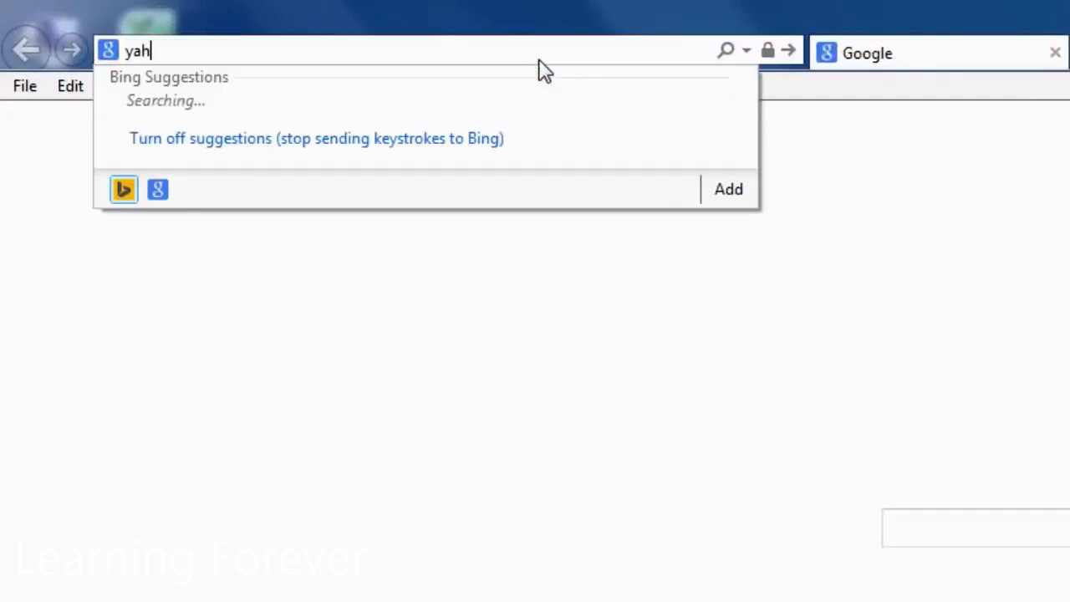
pyautogui.write('oo.com')
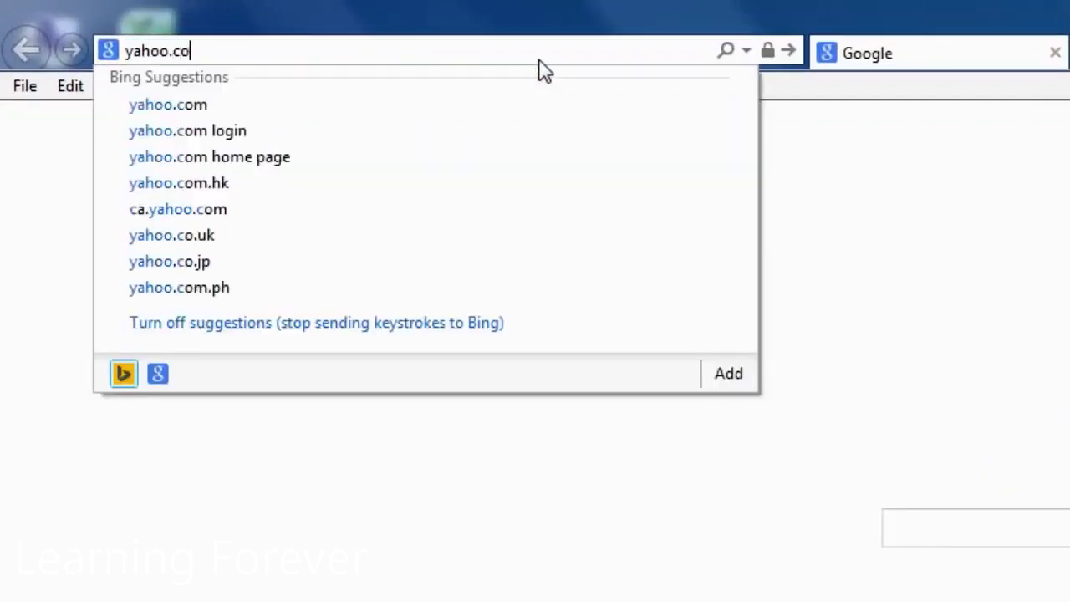
pyautogui.press('Return')
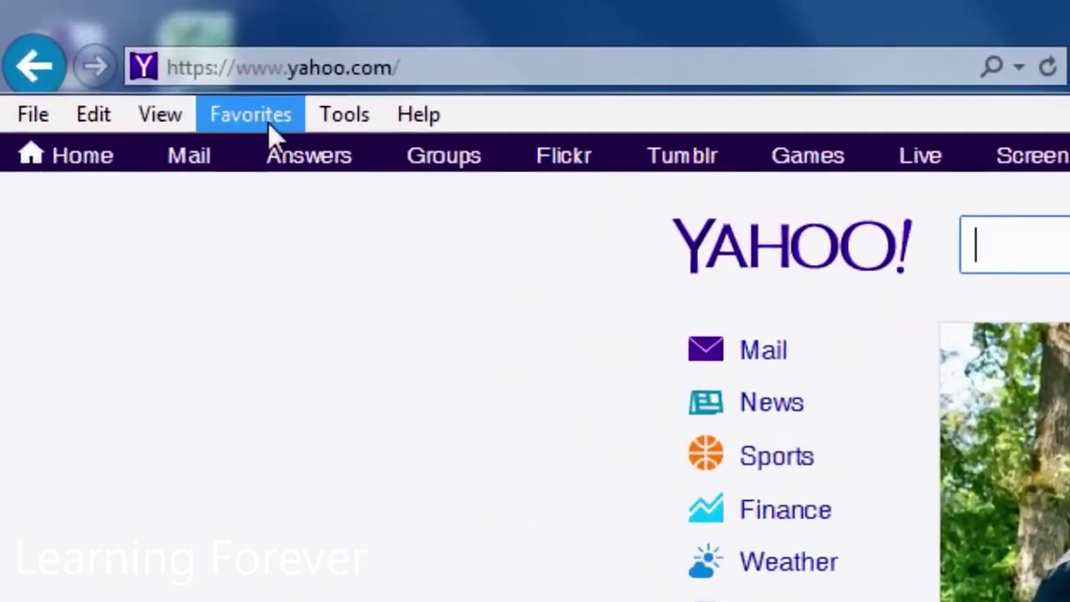
pyautogui.click(268, 123)
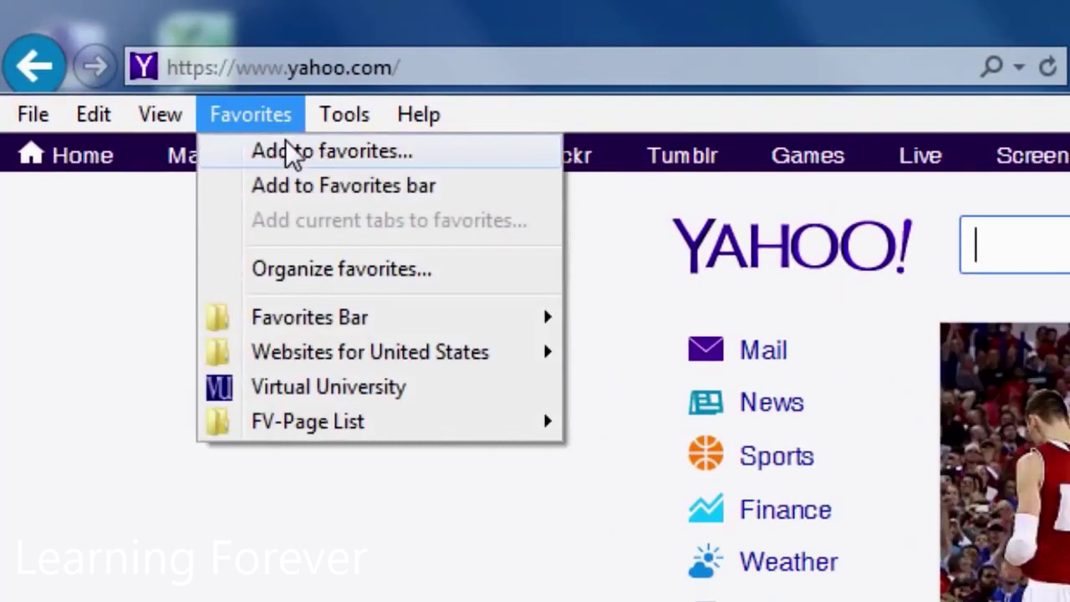
# Add the Yahoo page as a favorite named Yahoo in the FV-Page List folder
pyautogui.click(311, 154)
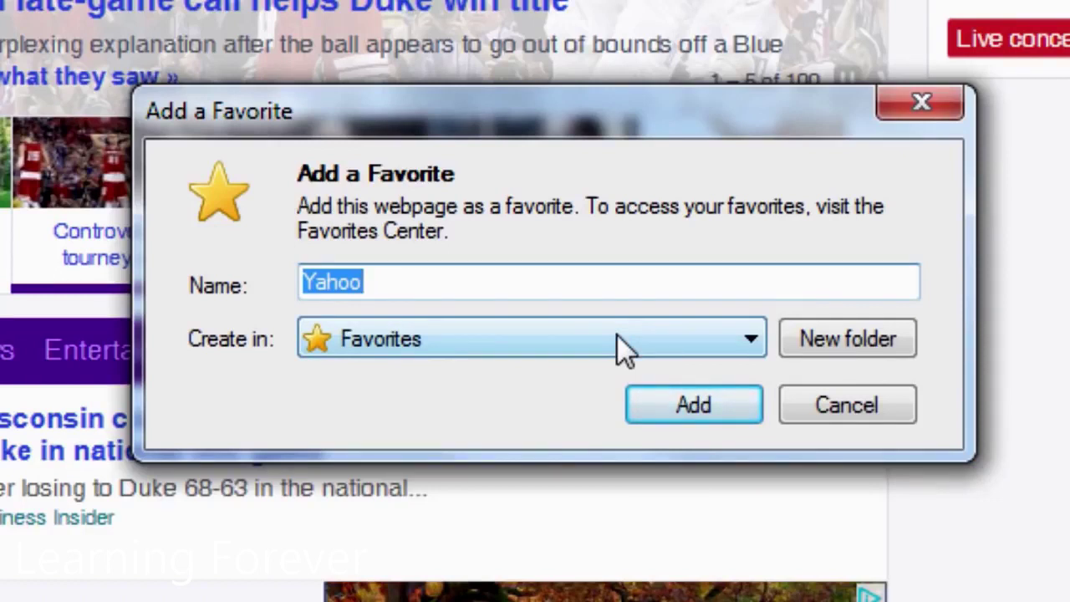
pyautogui.click(732, 342)
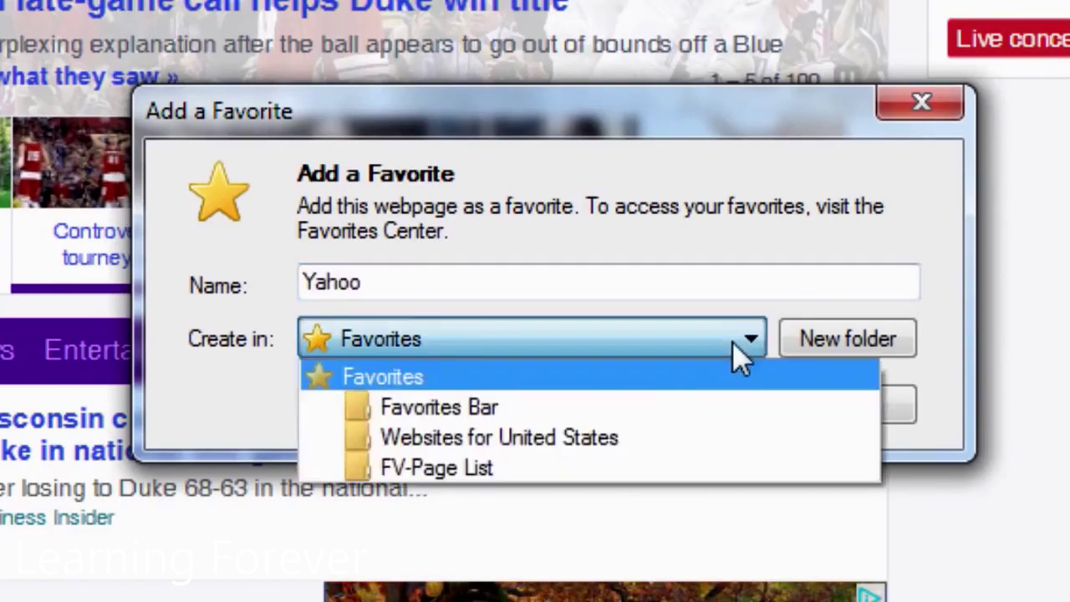
pyautogui.click(493, 473)
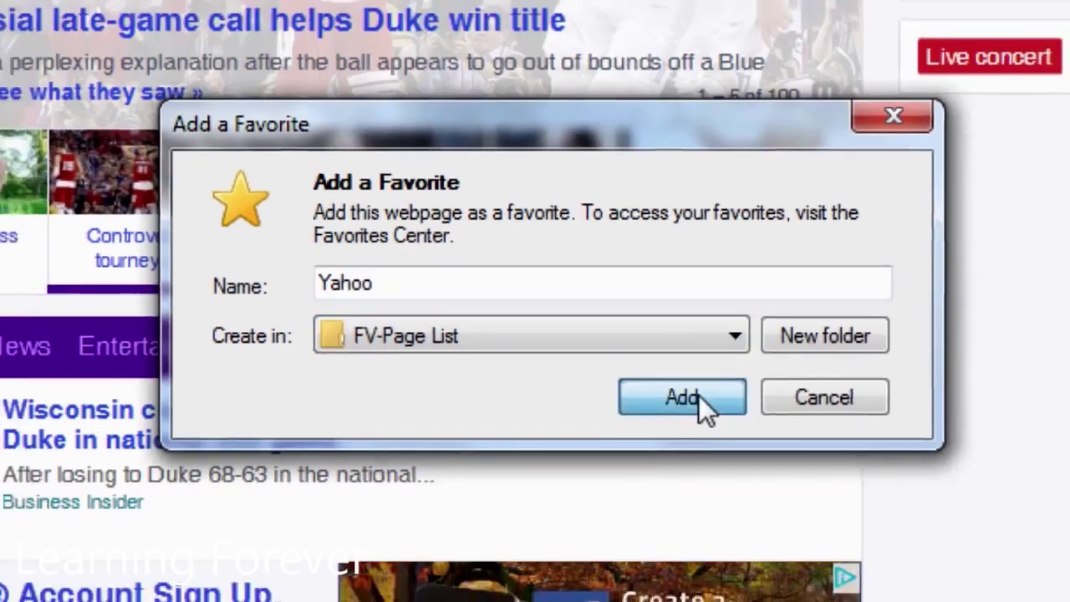
pyautogui.click(710, 405)
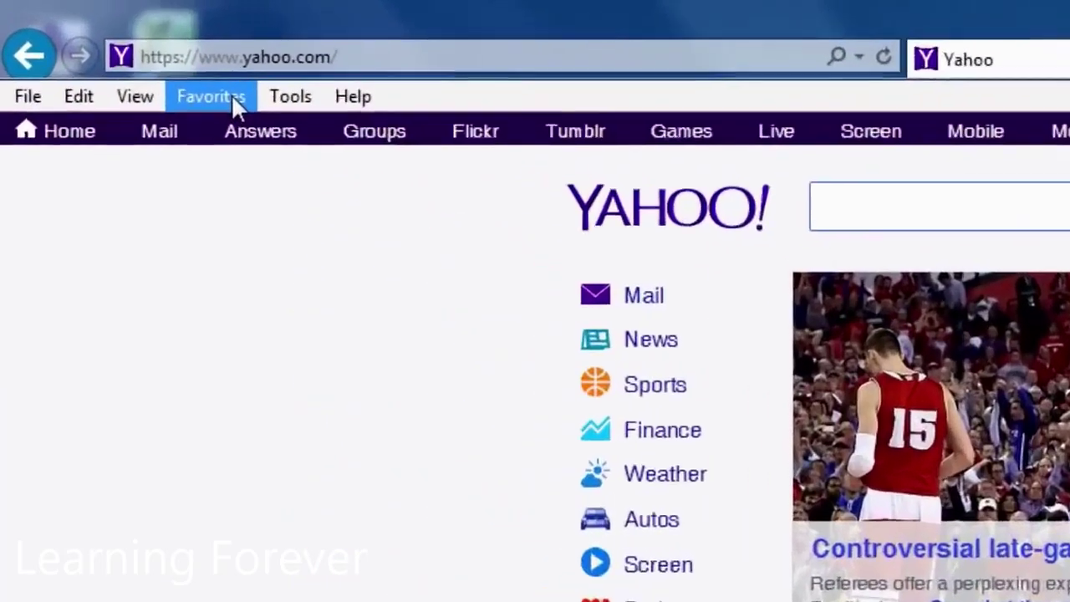
# Check in Favorites that the FV-Page List folder contains the Yahoo favorite
pyautogui.click(83, 37)
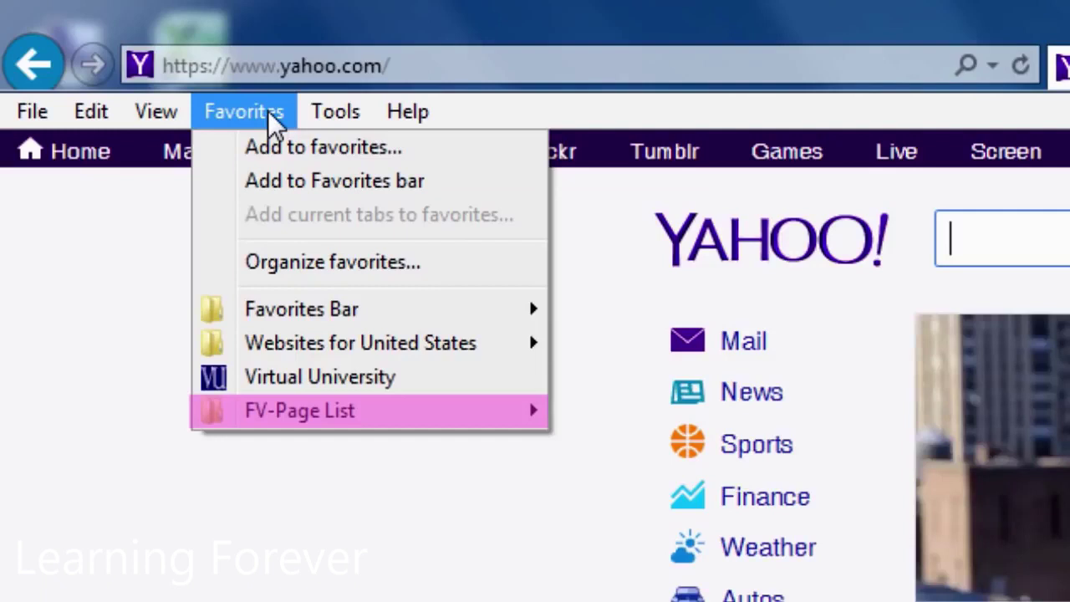
pyautogui.moveTo(377, 422)
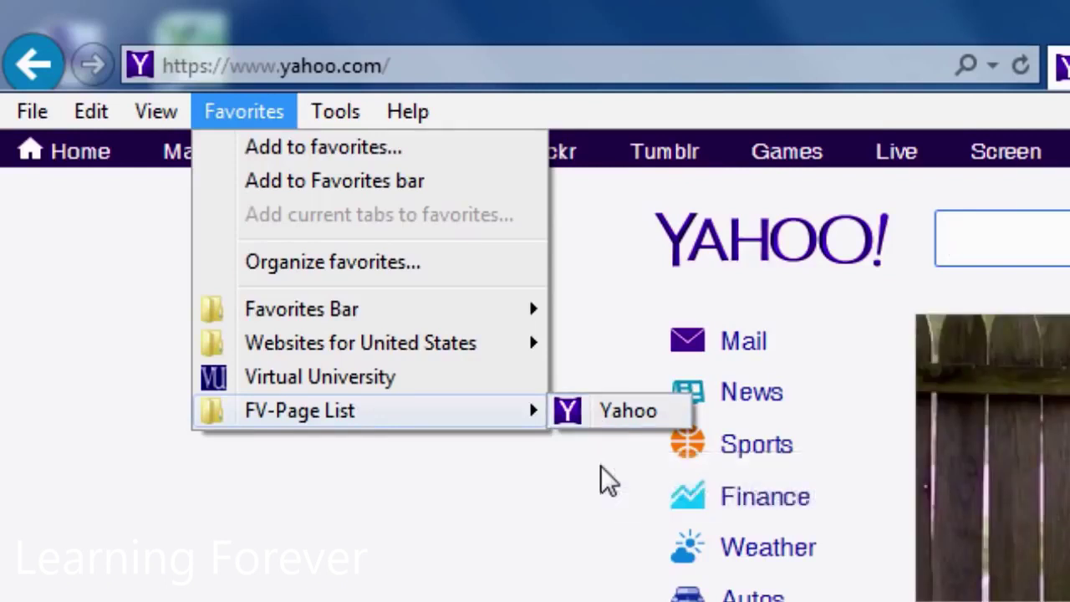
pyautogui.click(600, 472)
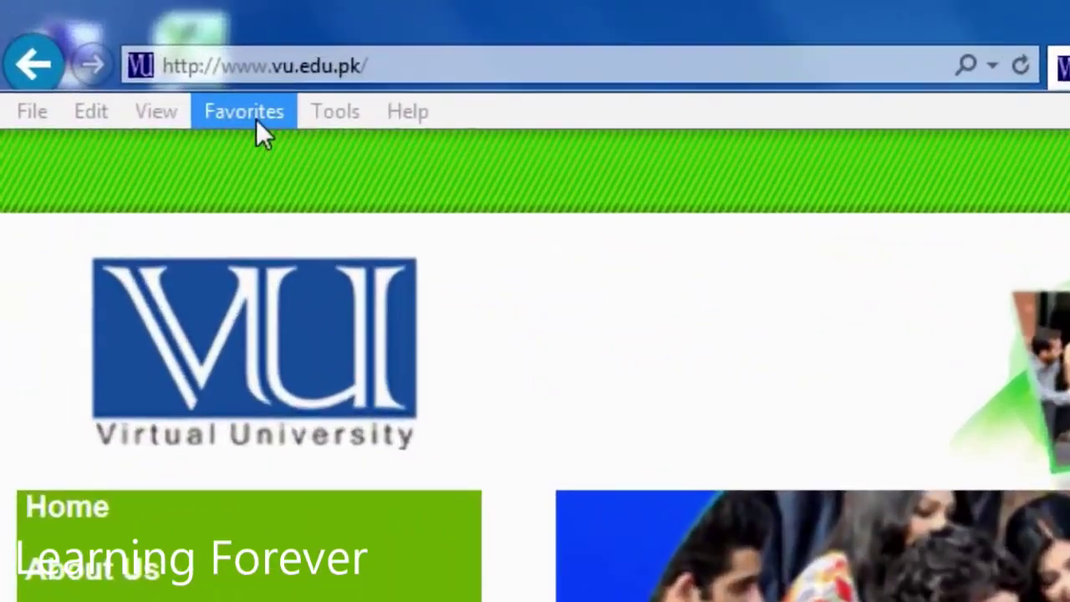
# Delete the Virtual University favorite in Organize Favorites
pyautogui.click(256, 121)
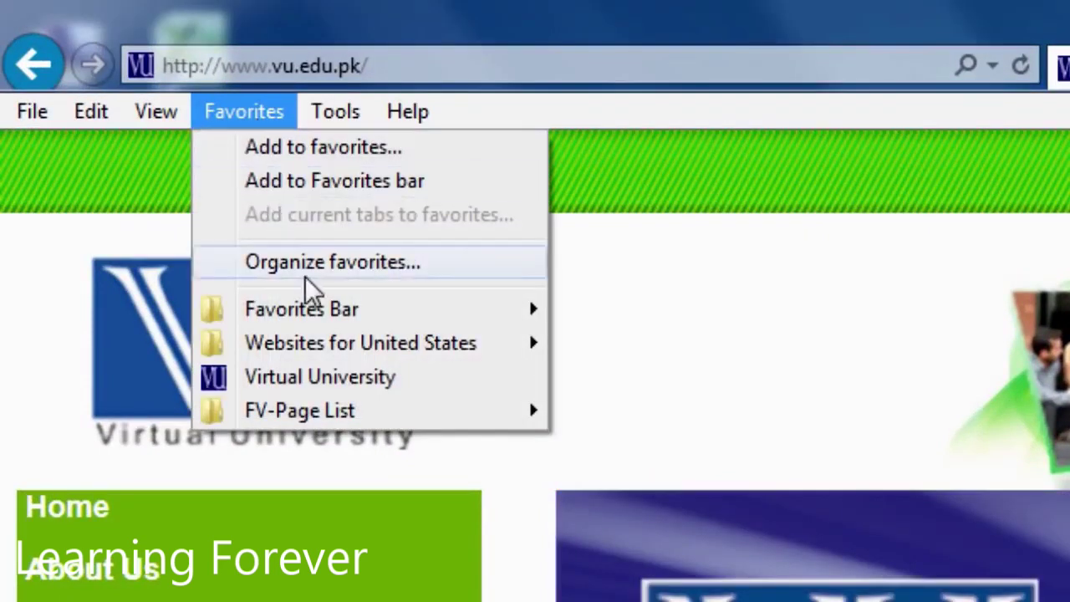
pyautogui.click(350, 276)
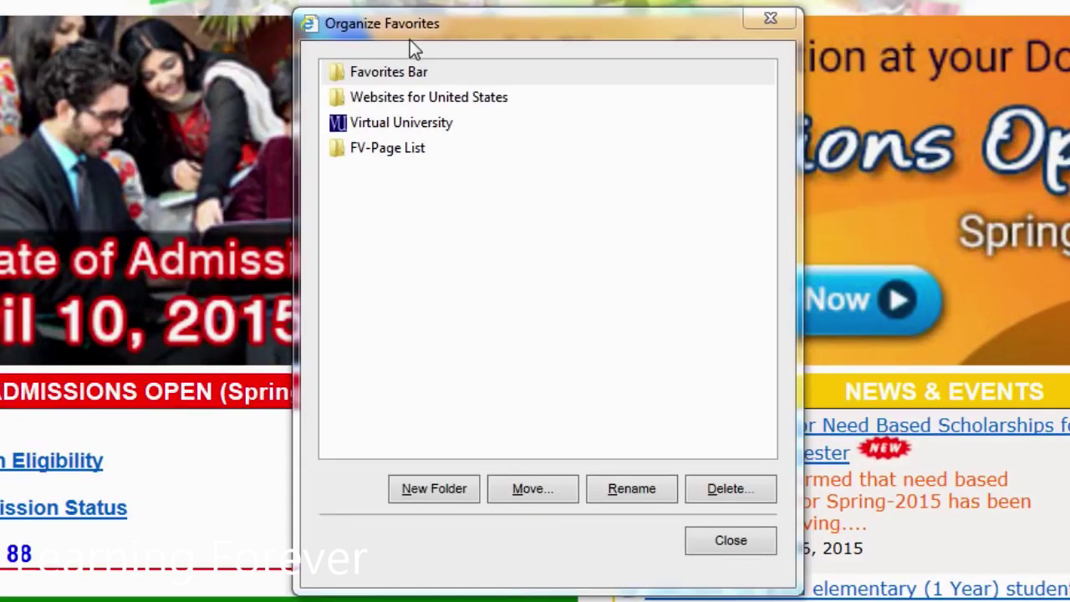
pyautogui.click(395, 129)
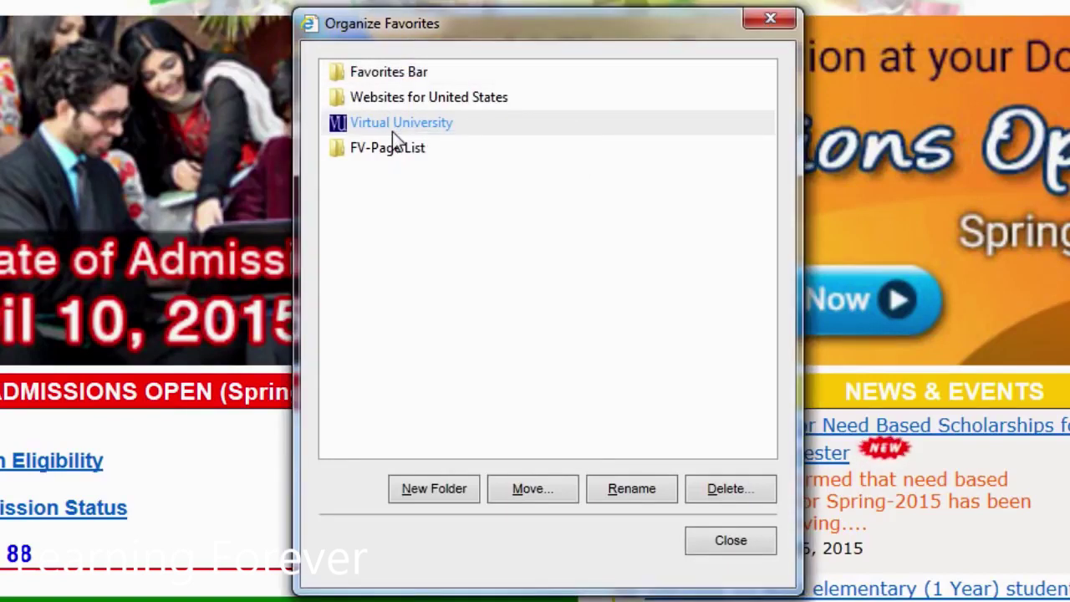
pyautogui.click(392, 131)
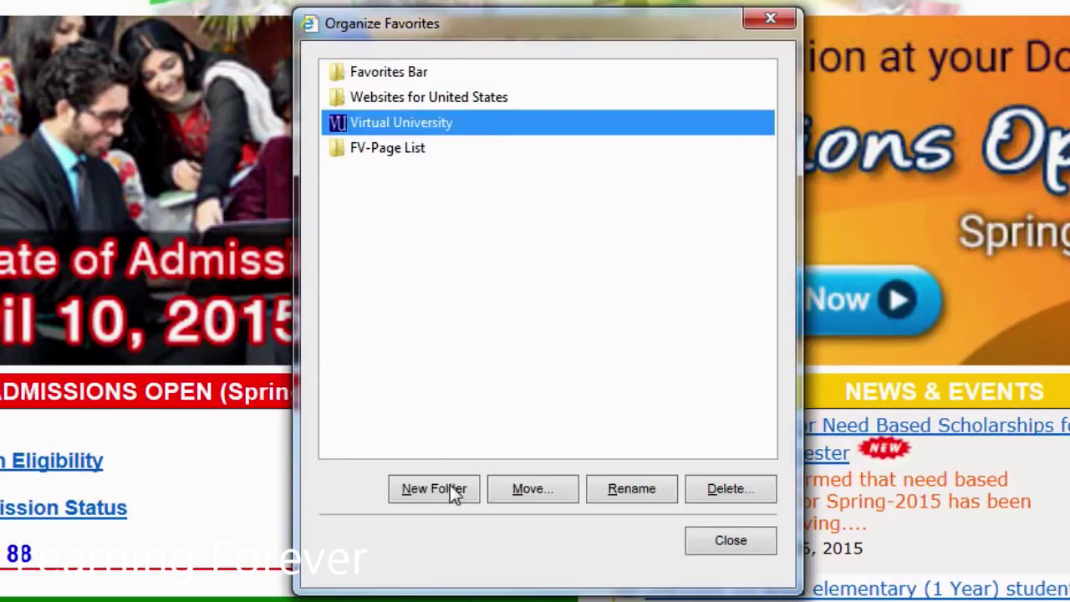
pyautogui.click(722, 491)
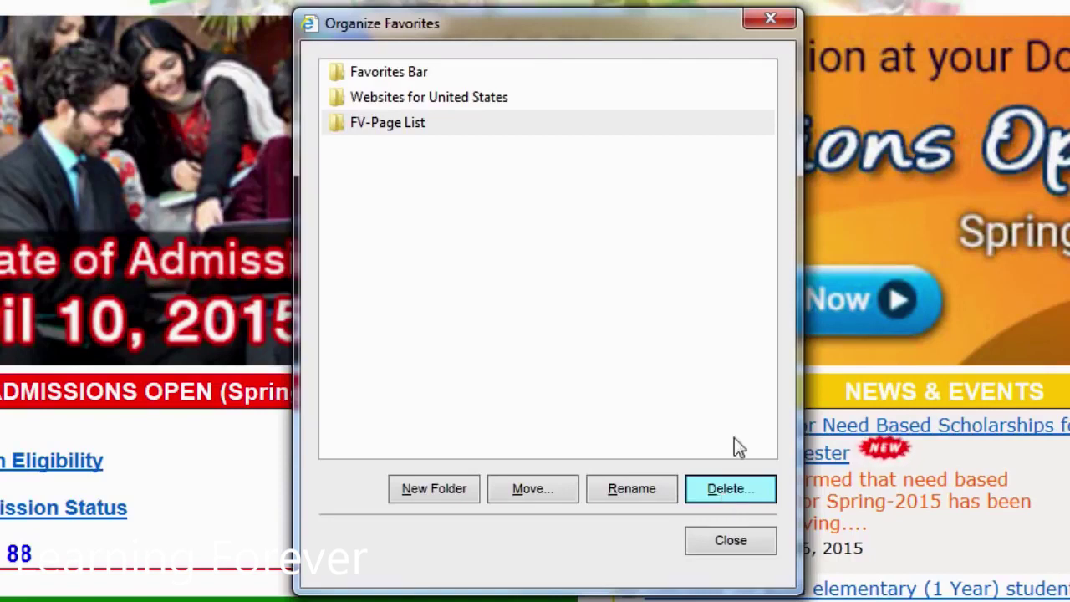
# Decline deleting the FV-Page List folder so Yahoo stays inside, then close the organizer
pyautogui.click(410, 131)
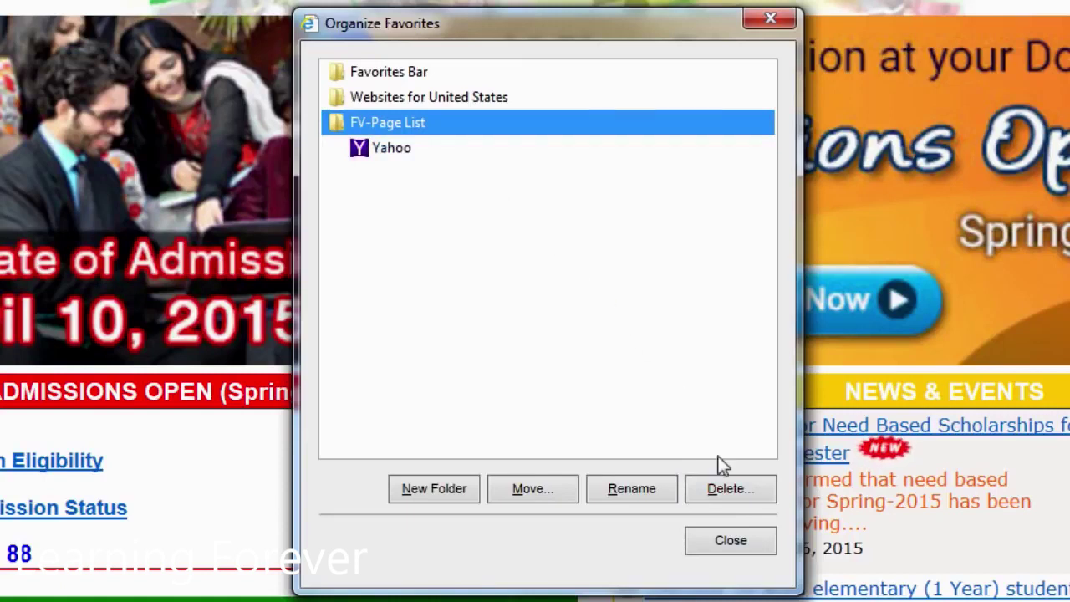
pyautogui.click(729, 491)
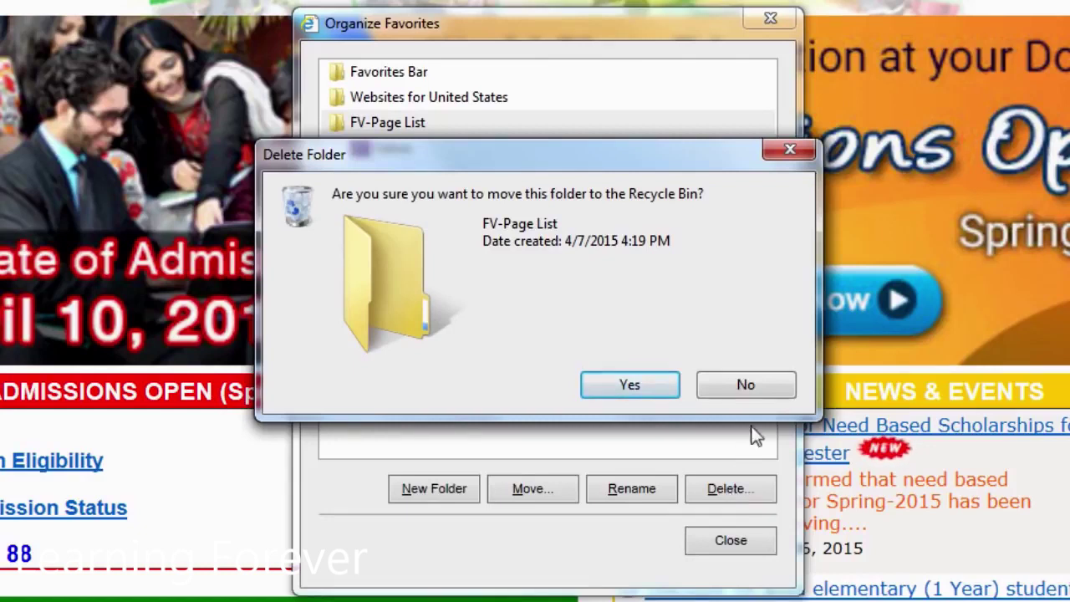
pyautogui.click(763, 387)
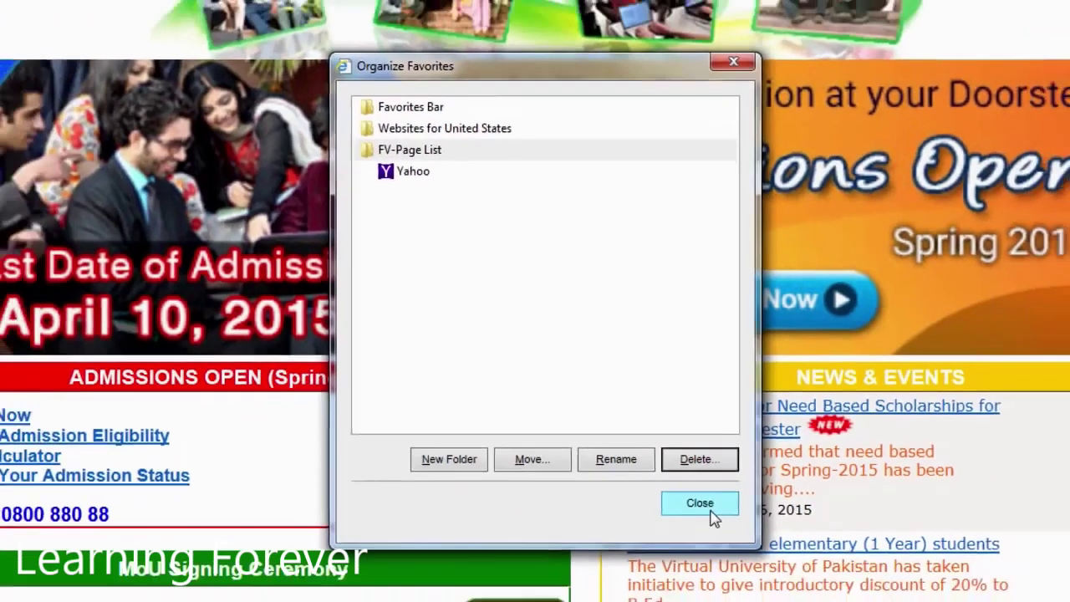
pyautogui.click(744, 549)
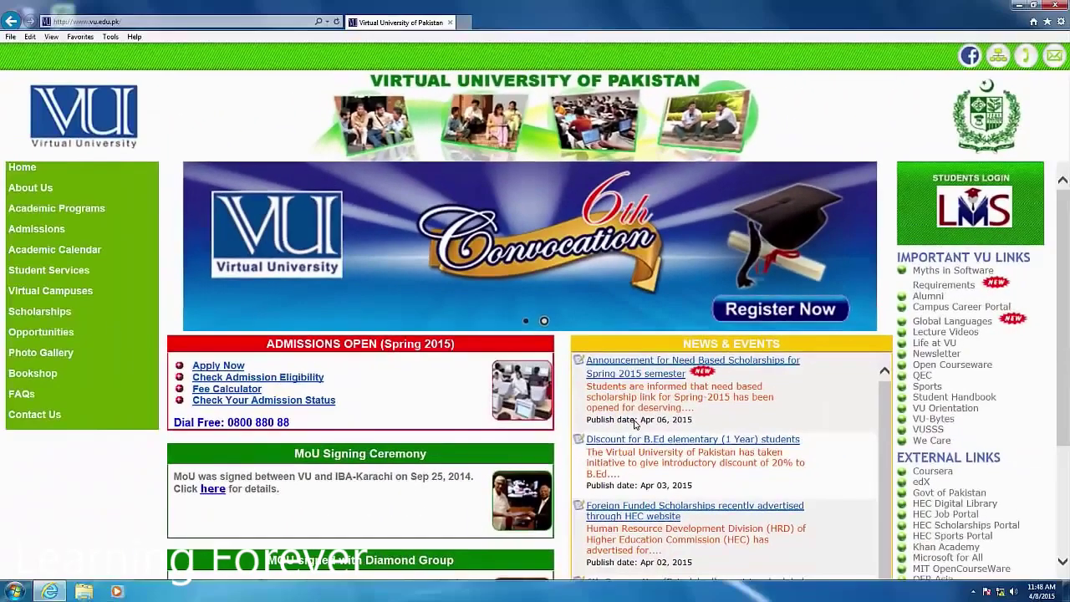
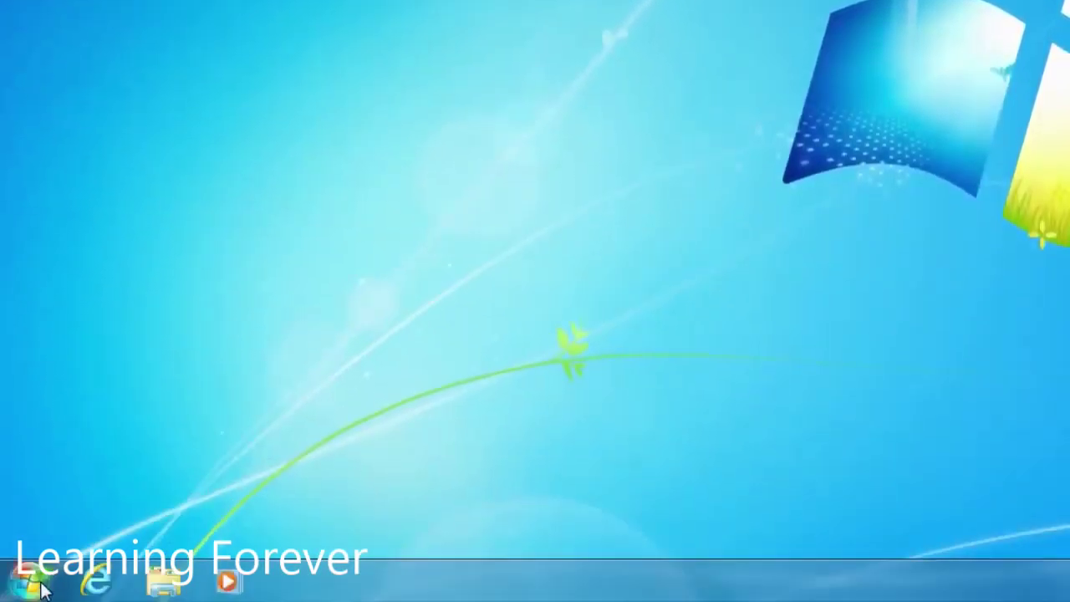
# Launch Microsoft Outlook 2010 from the Start menu's Microsoft Office program group
pyautogui.click(33, 589)
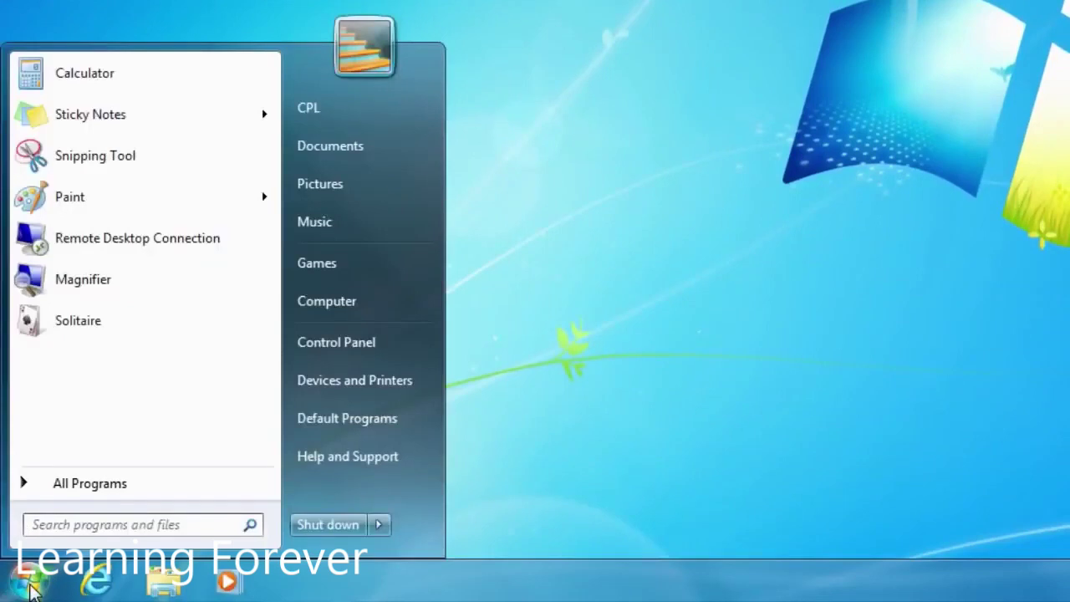
pyautogui.click(78, 485)
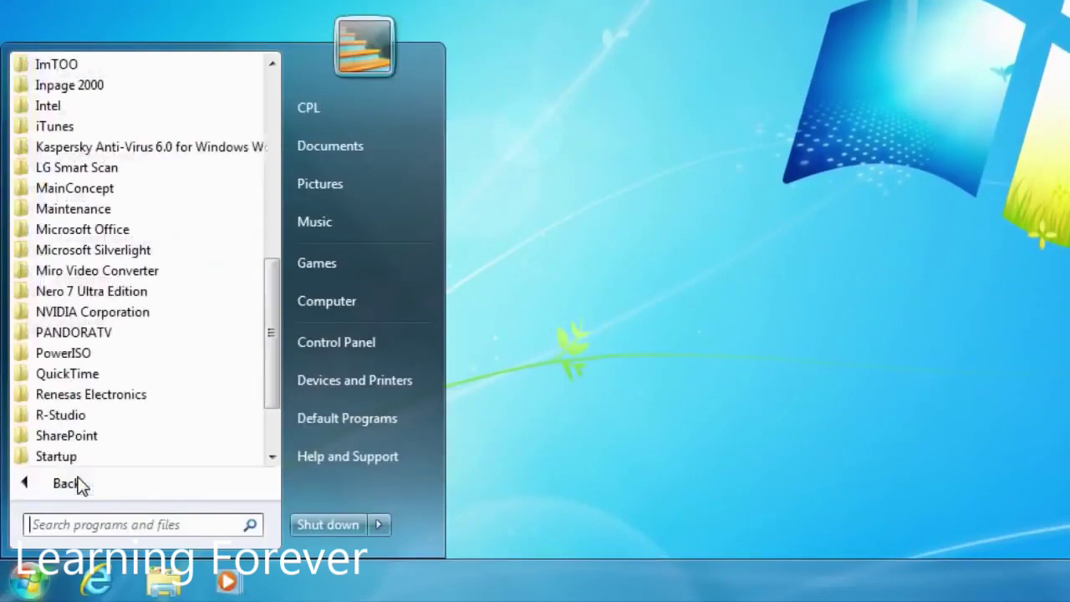
pyautogui.click(97, 233)
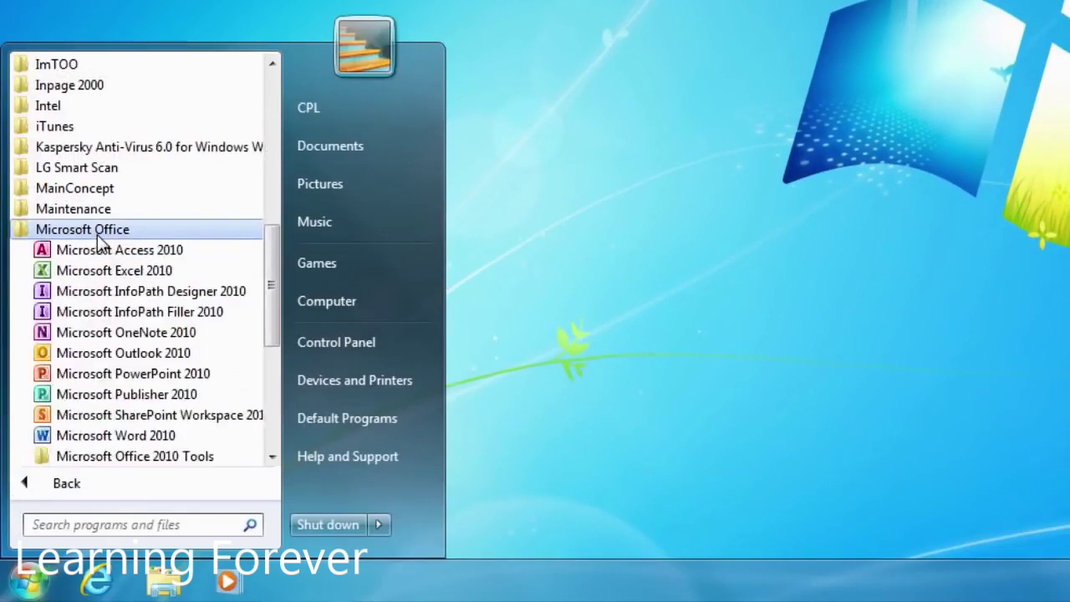
pyautogui.click(124, 354)
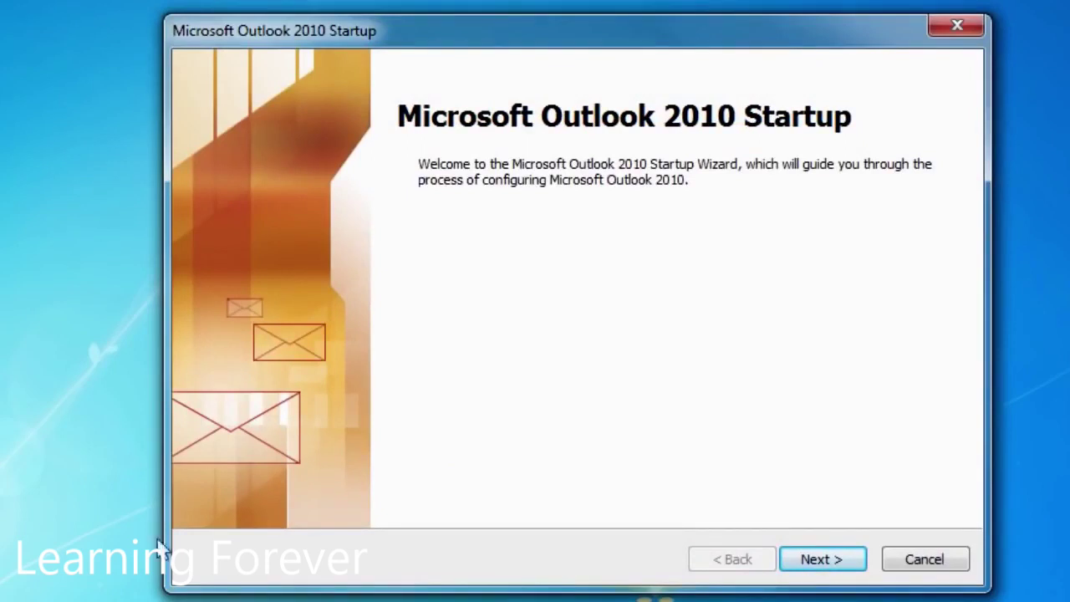
# Complete the Startup Wizard by declining an e-mail account and continuing with no e-mail support
pyautogui.click(833, 567)
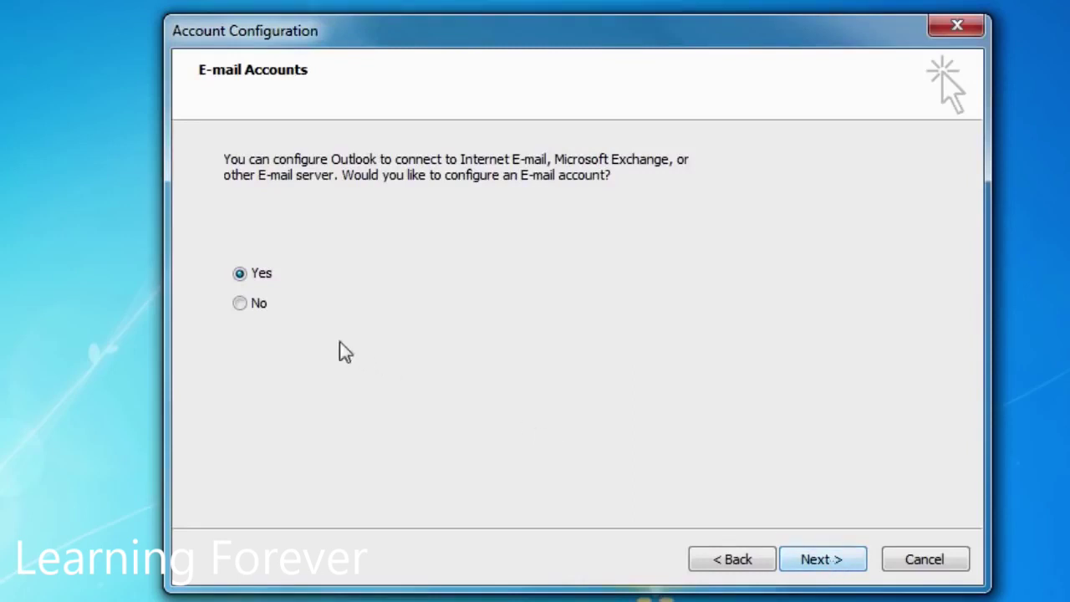
pyautogui.click(259, 305)
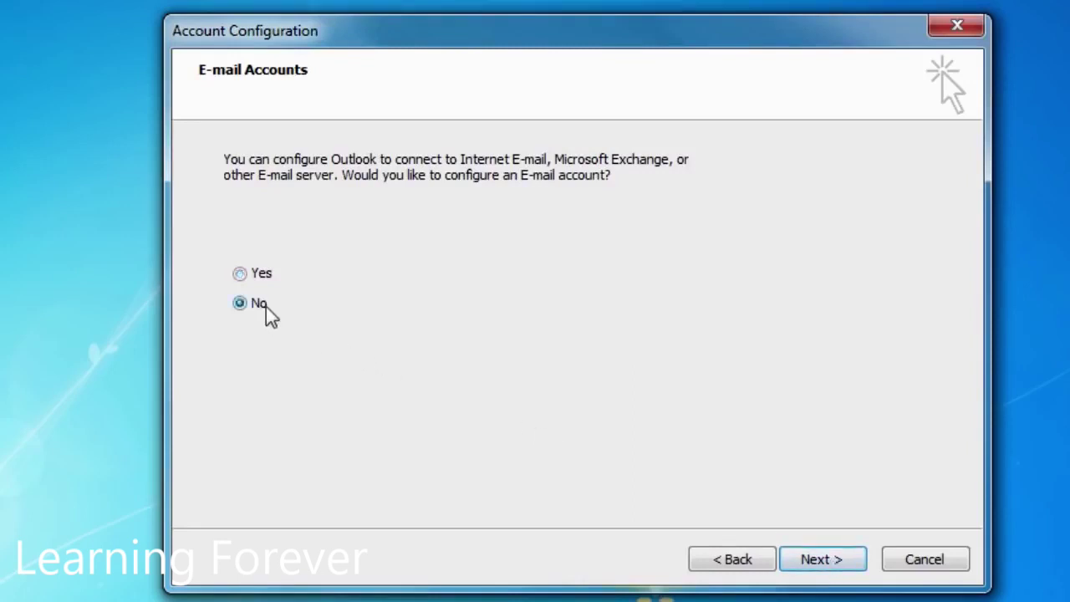
pyautogui.click(839, 567)
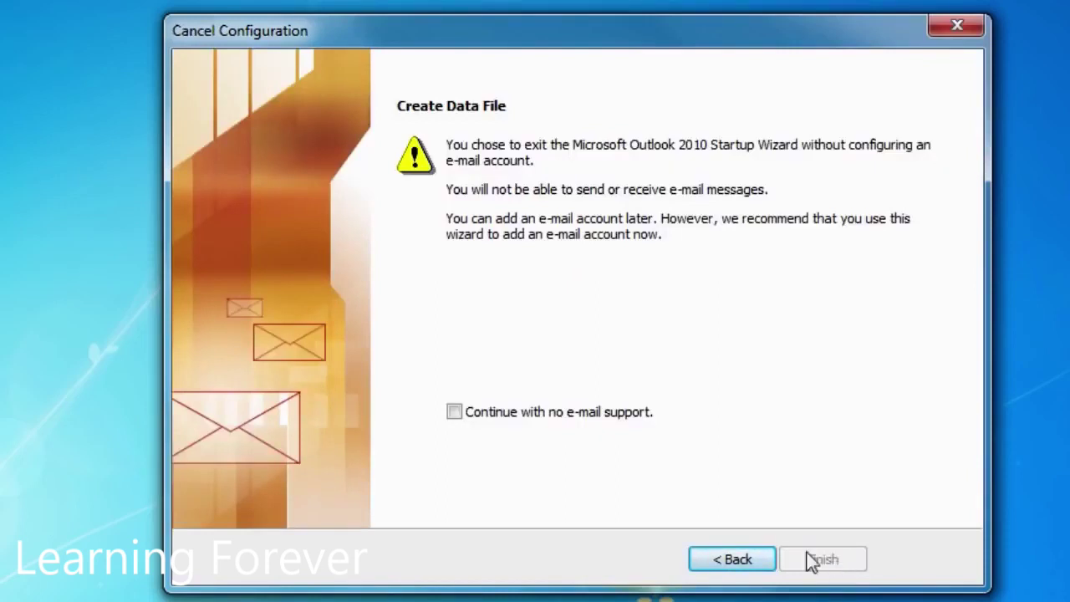
pyautogui.click(454, 412)
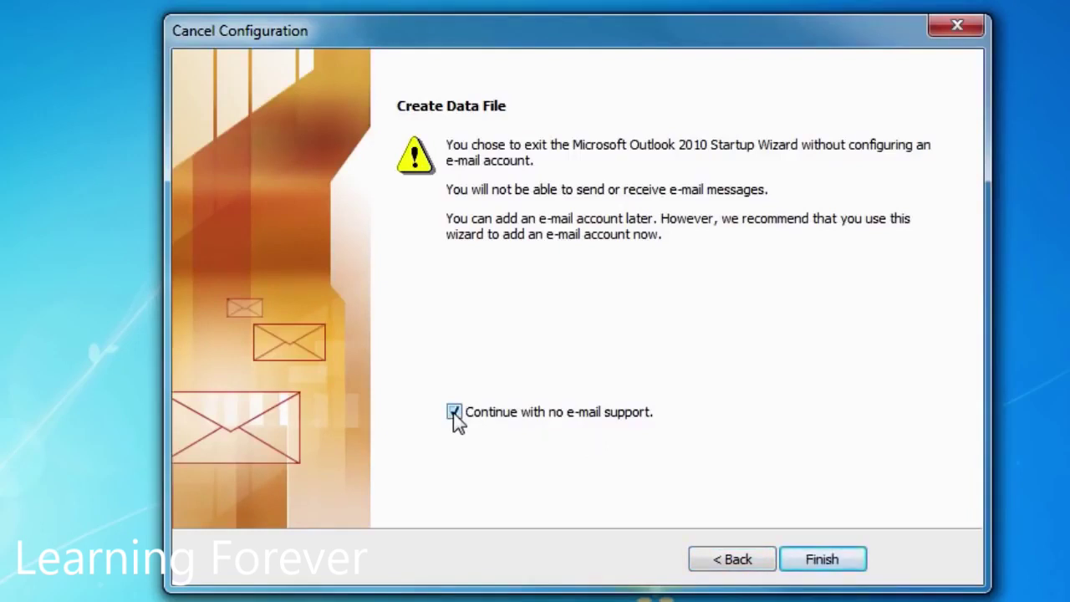
pyautogui.click(786, 565)
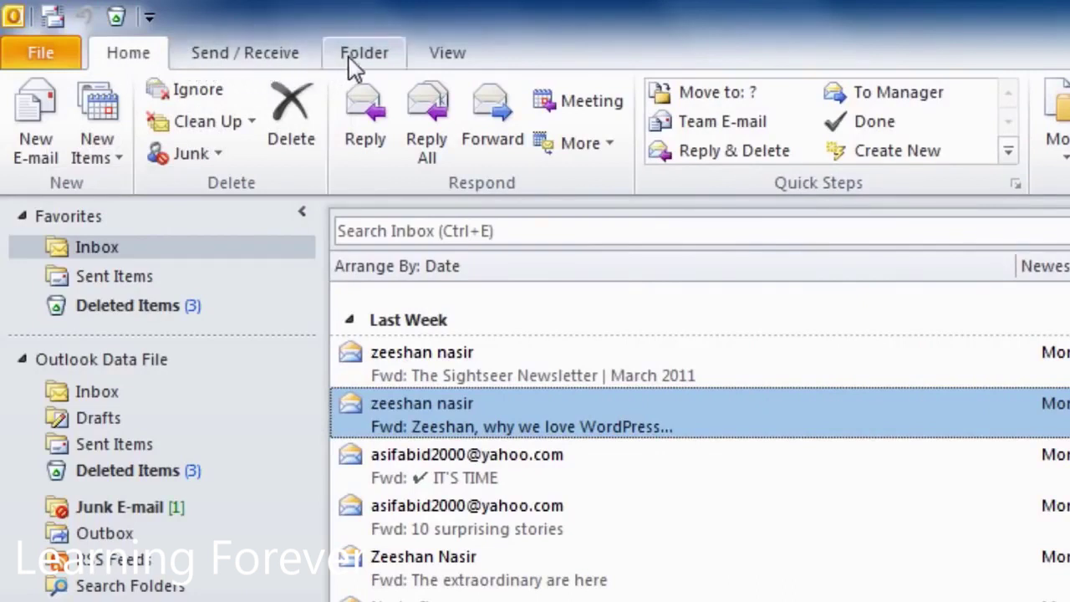
pyautogui.click(436, 64)
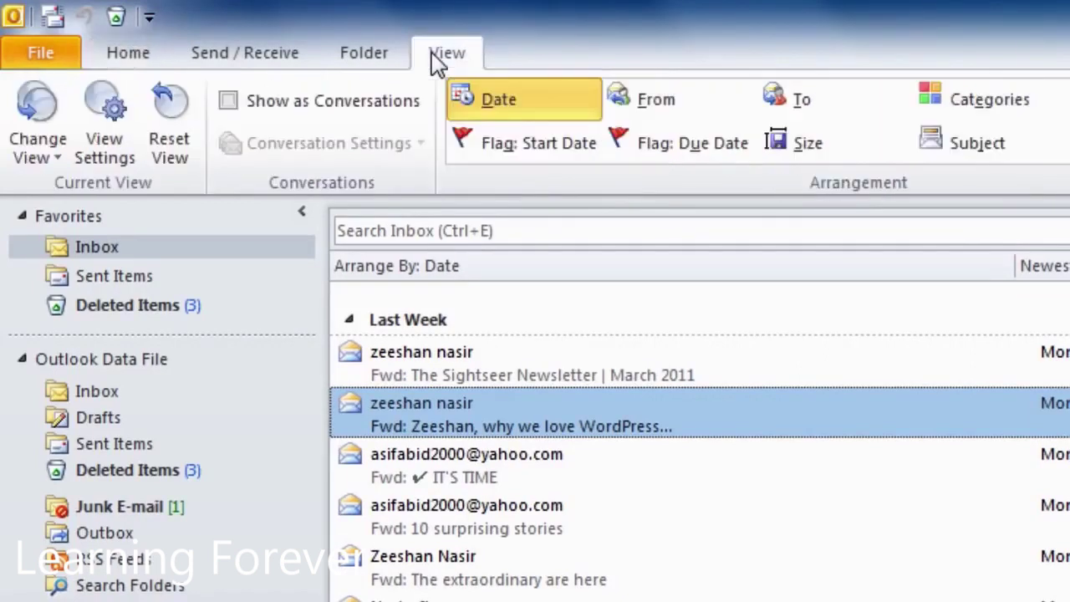
pyautogui.click(373, 52)
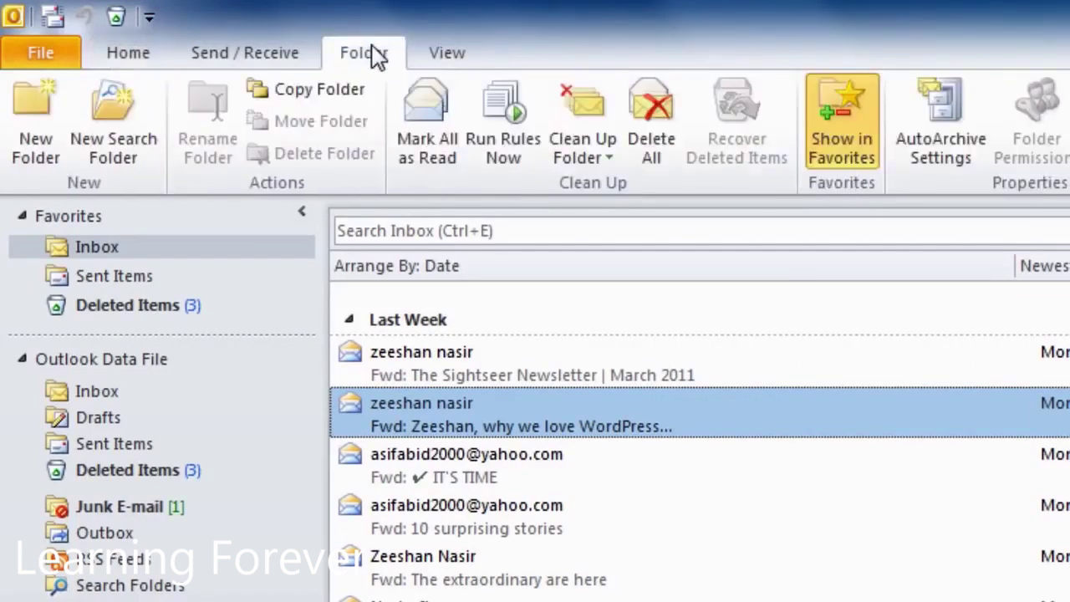
pyautogui.click(272, 56)
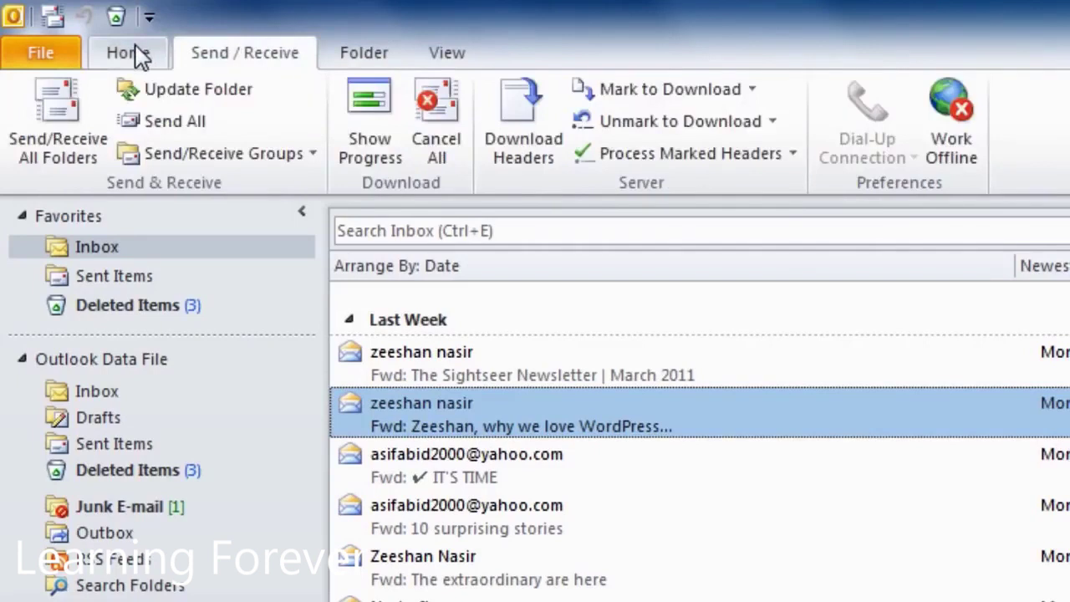
pyautogui.click(138, 55)
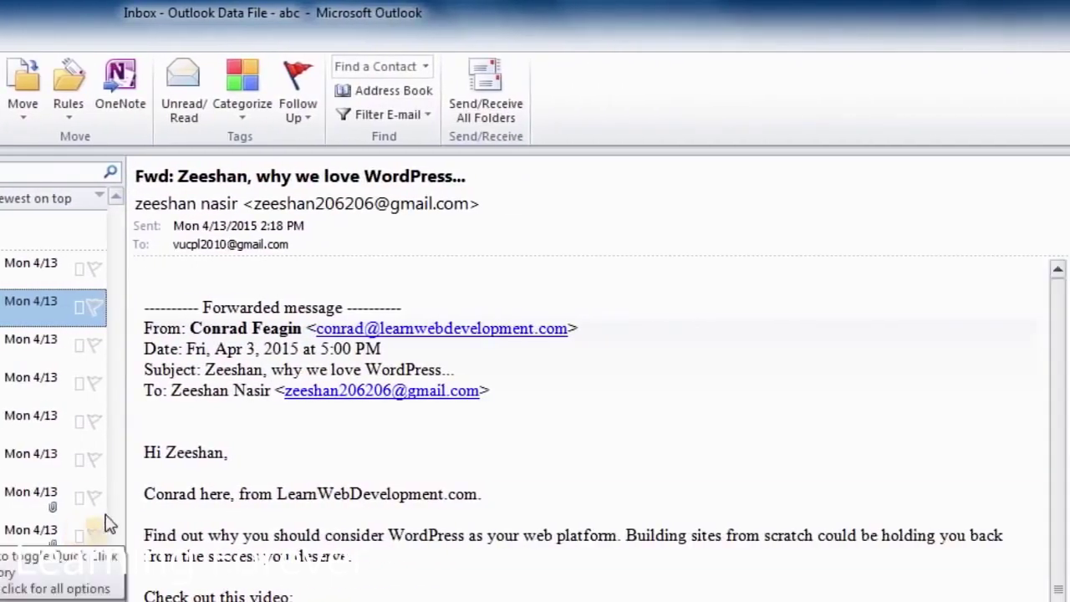
# Select the WordPress message text from 'Conrad here' through the following paragraph
pyautogui.moveTo(270, 203)
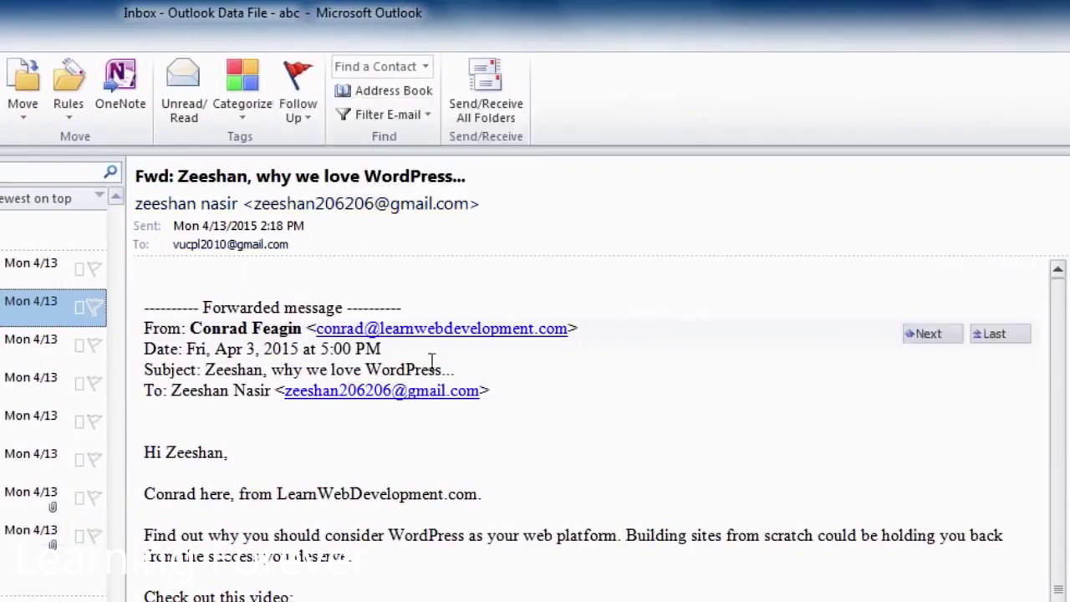
pyautogui.moveTo(146, 495); pyautogui.dragTo(397, 567)
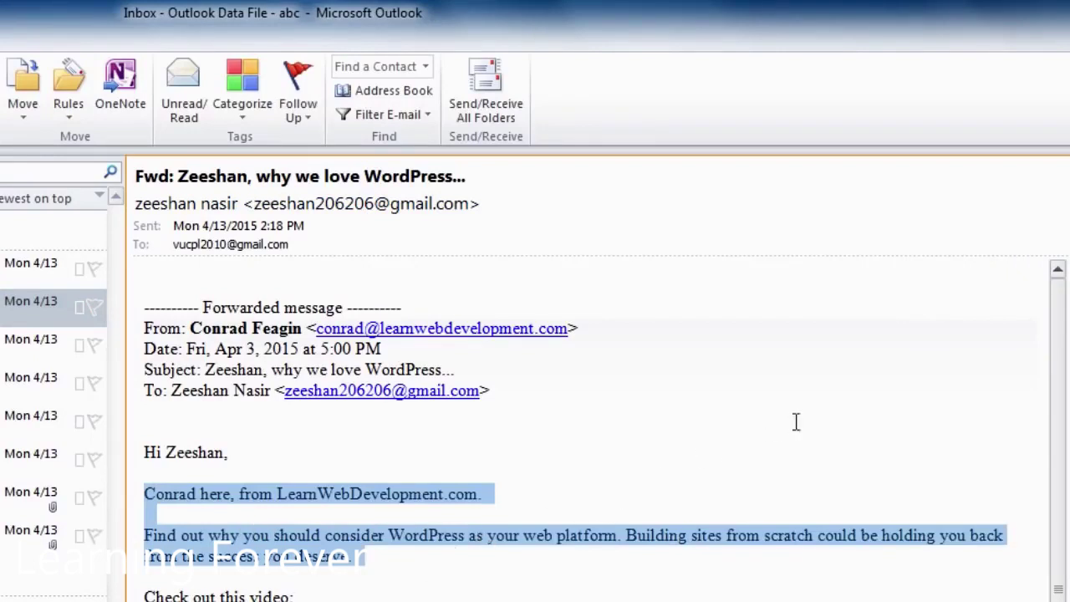
pyautogui.moveTo(949, 371)
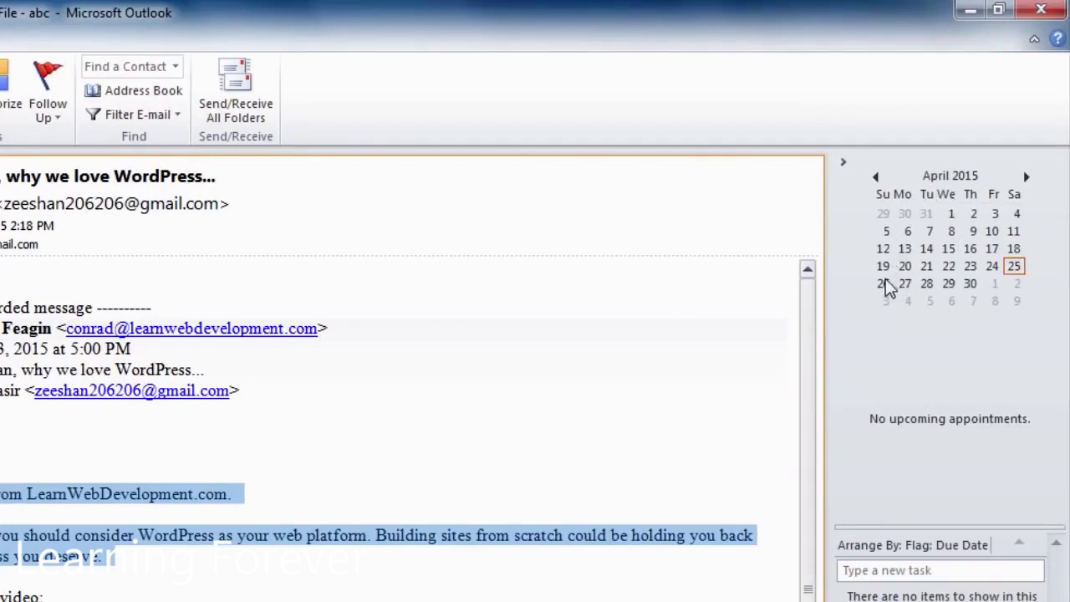
# Create an 8 am appointment on April 26, 2015 reading 'Work to do onSunday'
pyautogui.click(886, 284)
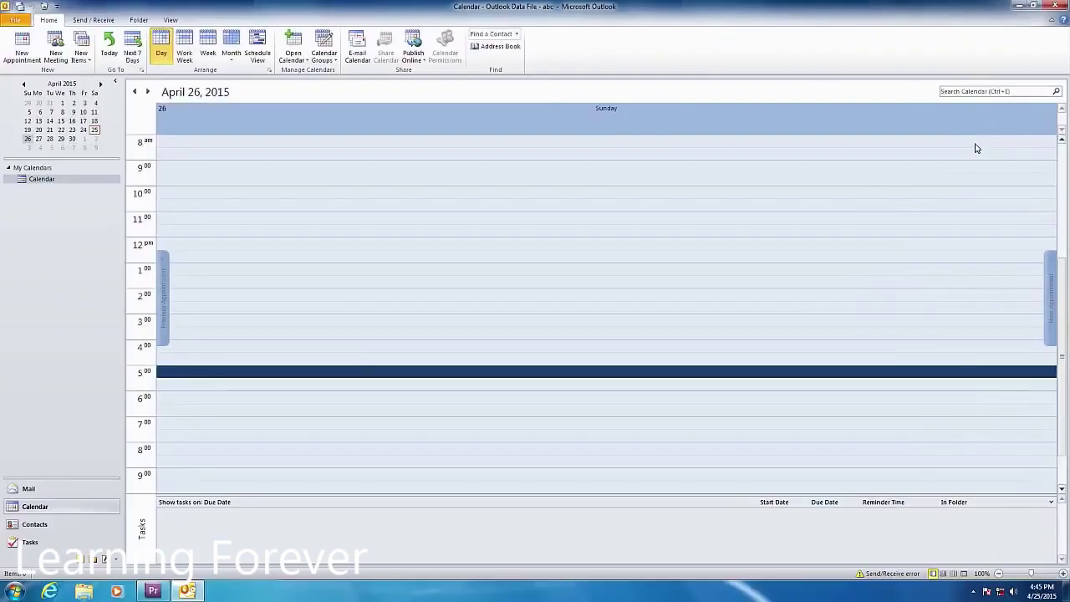
pyautogui.click(449, 146)
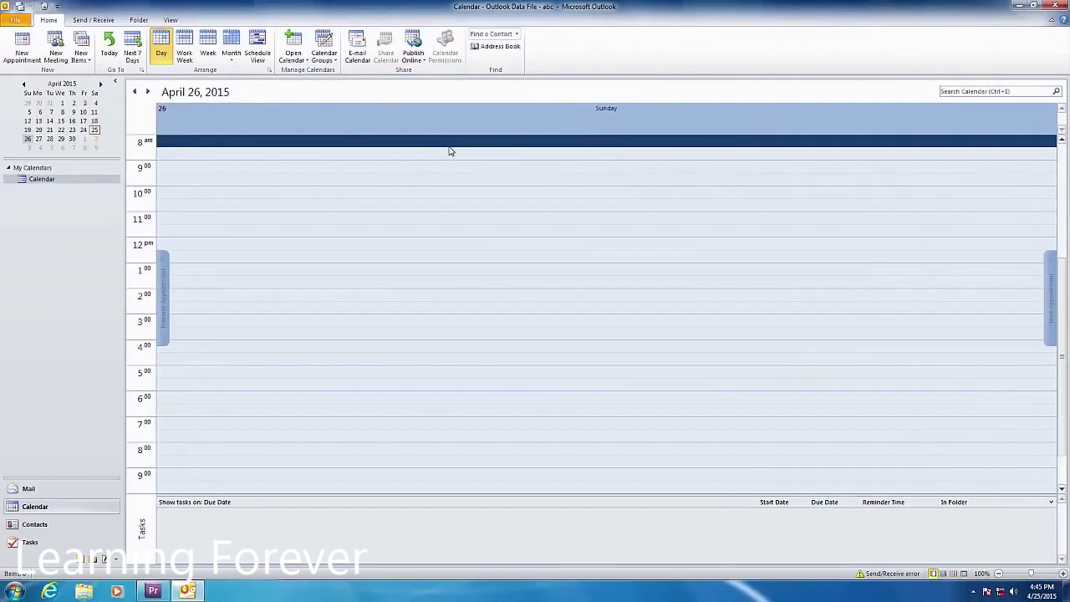
pyautogui.write('Work to do on')
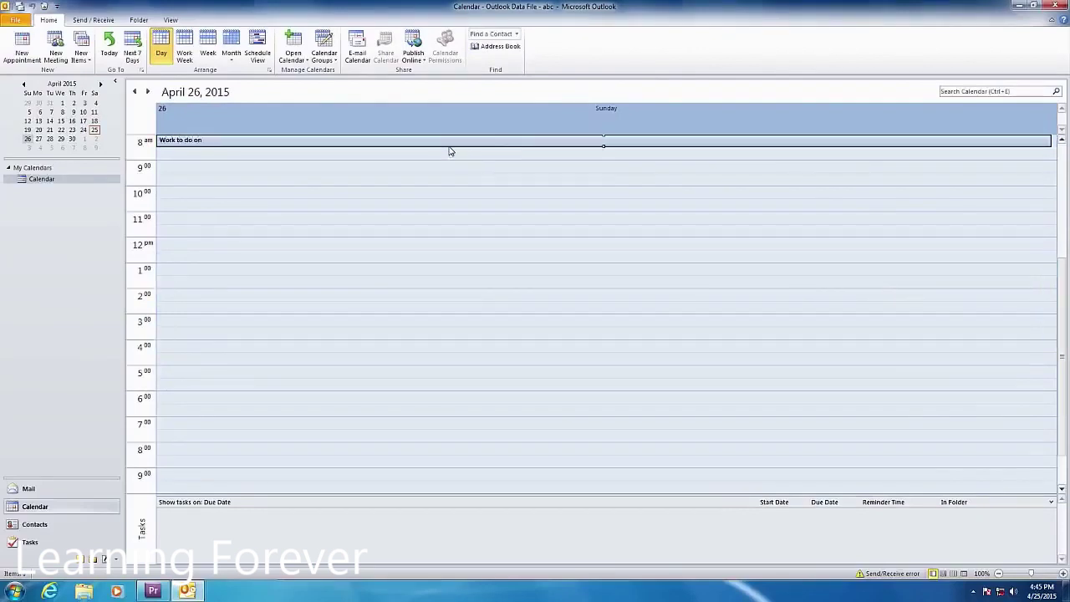
pyautogui.write('Sunday')
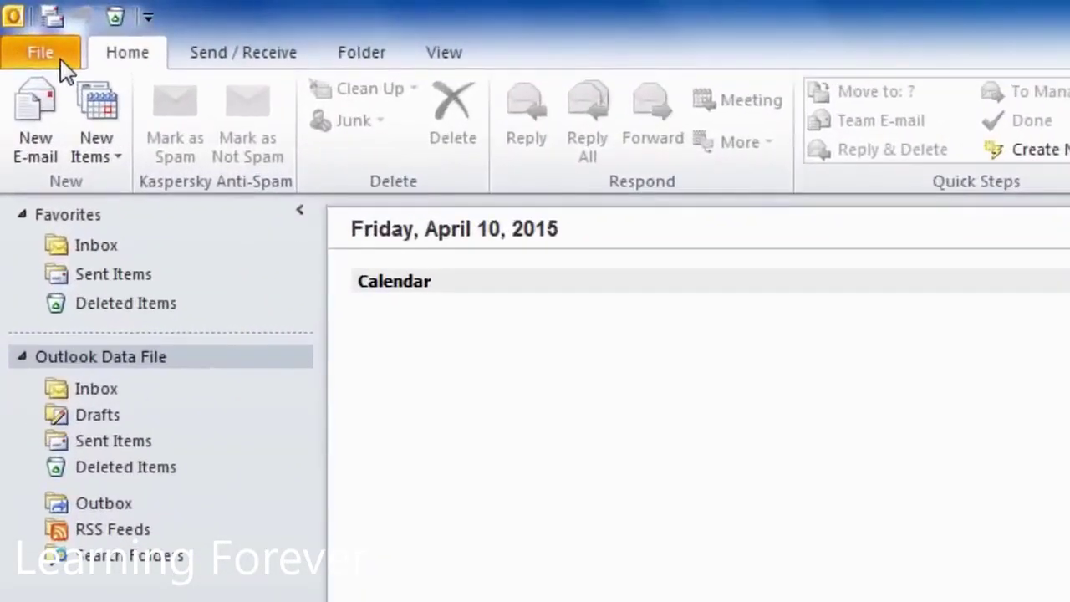
# Open the Account Settings dialog from the File tab's Info page
pyautogui.click(56, 53)
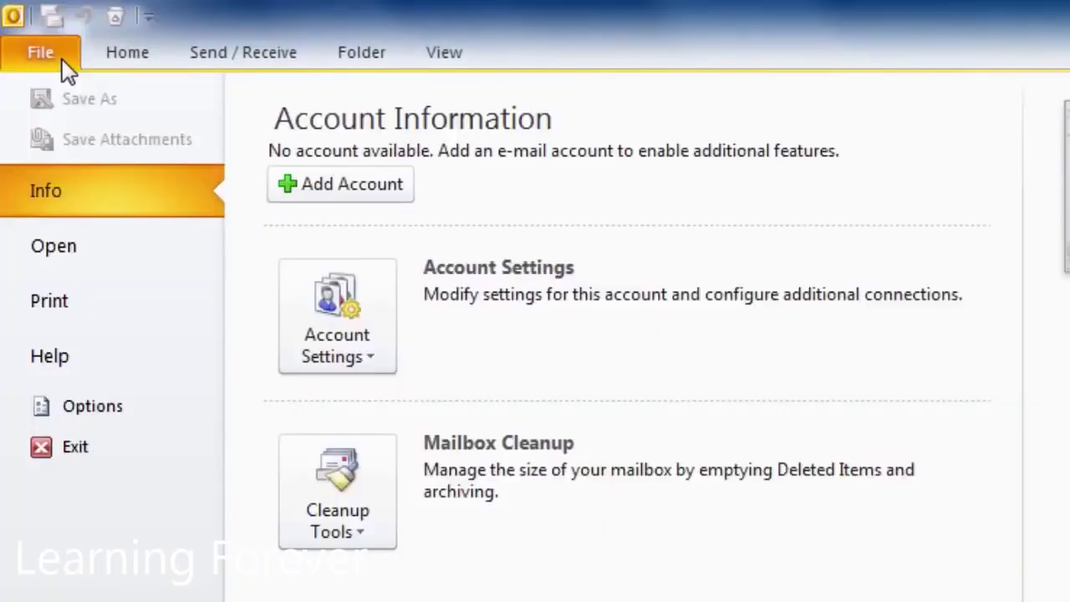
pyautogui.click(376, 334)
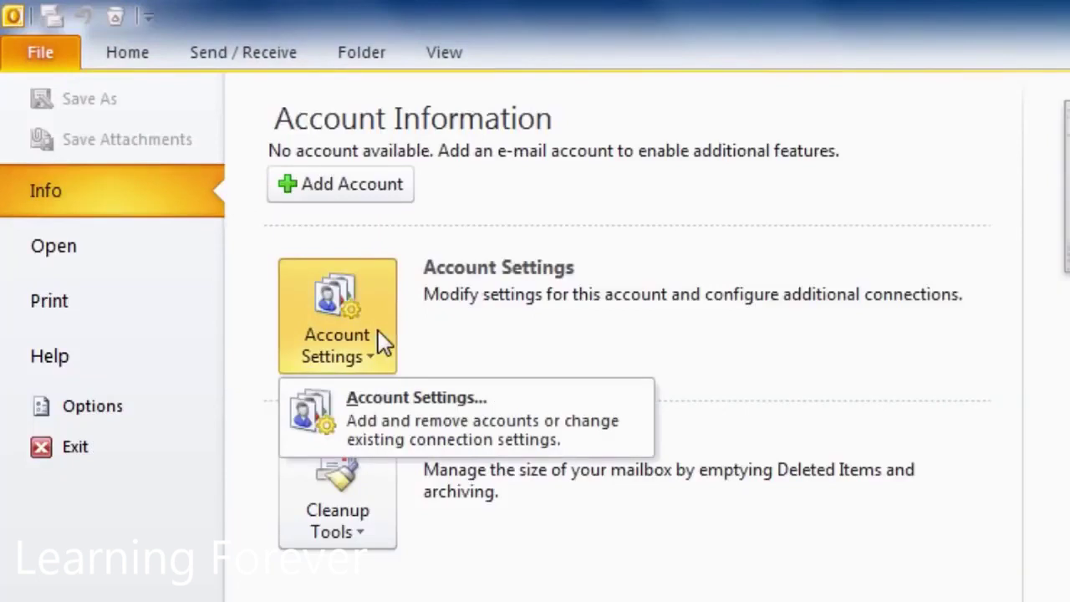
pyautogui.click(410, 408)
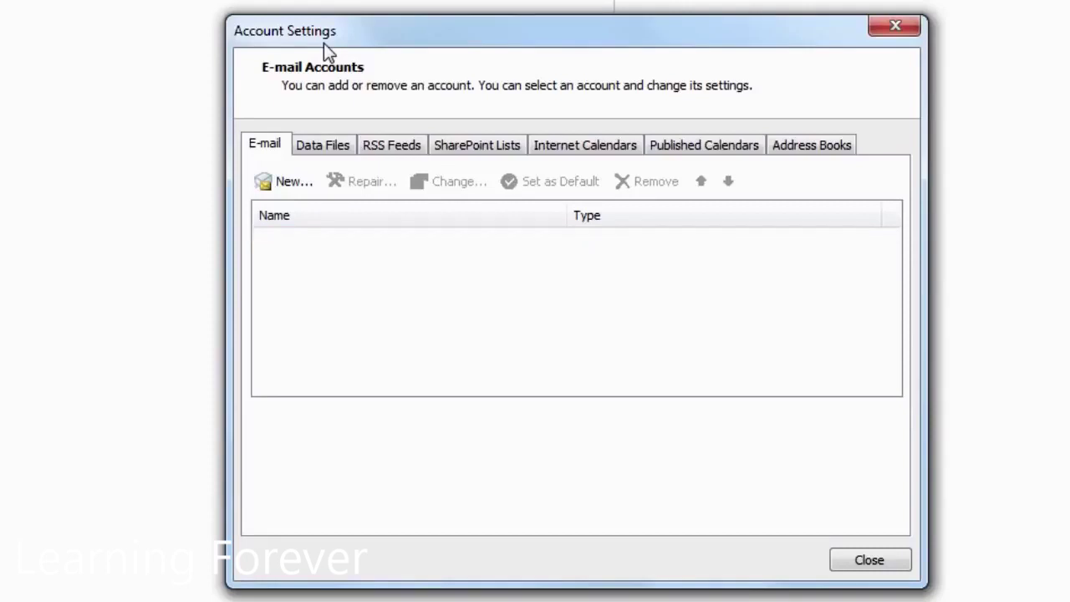
# Start a new account with manual server configuration and choose Internet E-mail
pyautogui.click(288, 185)
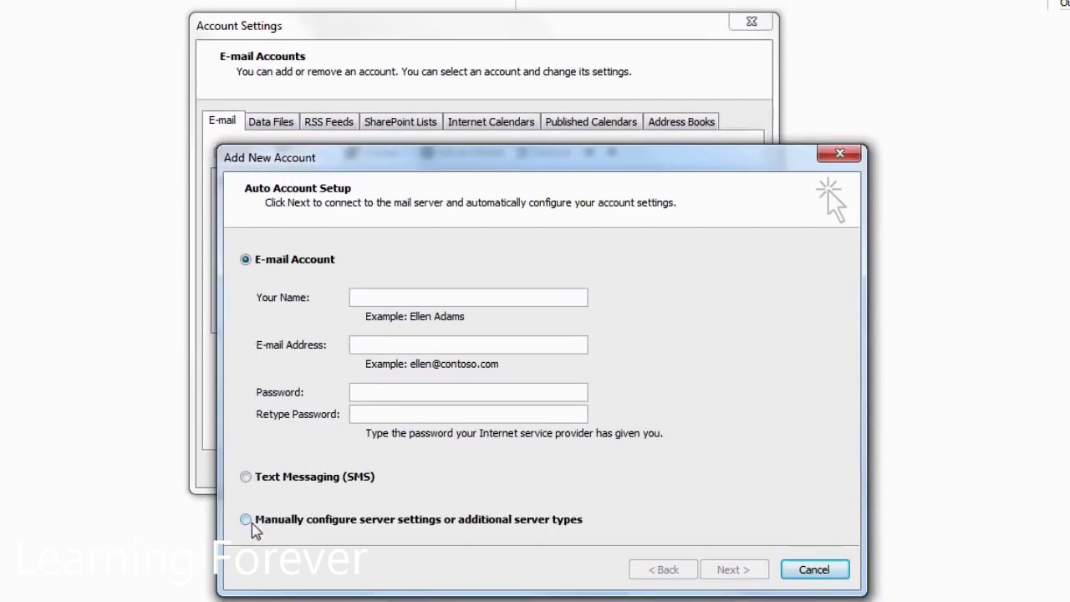
pyautogui.click(246, 520)
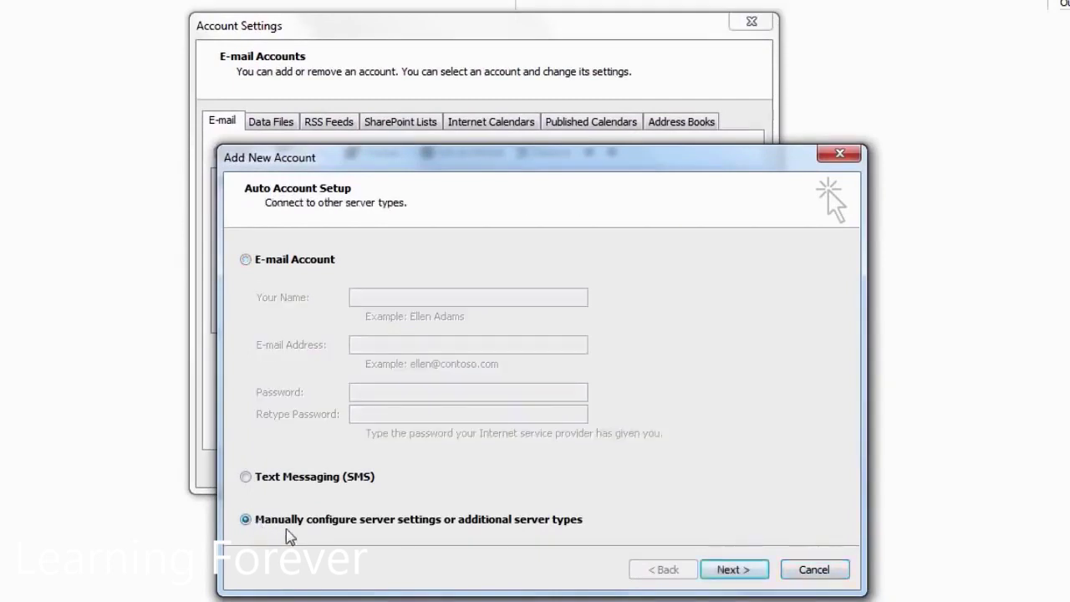
pyautogui.click(741, 575)
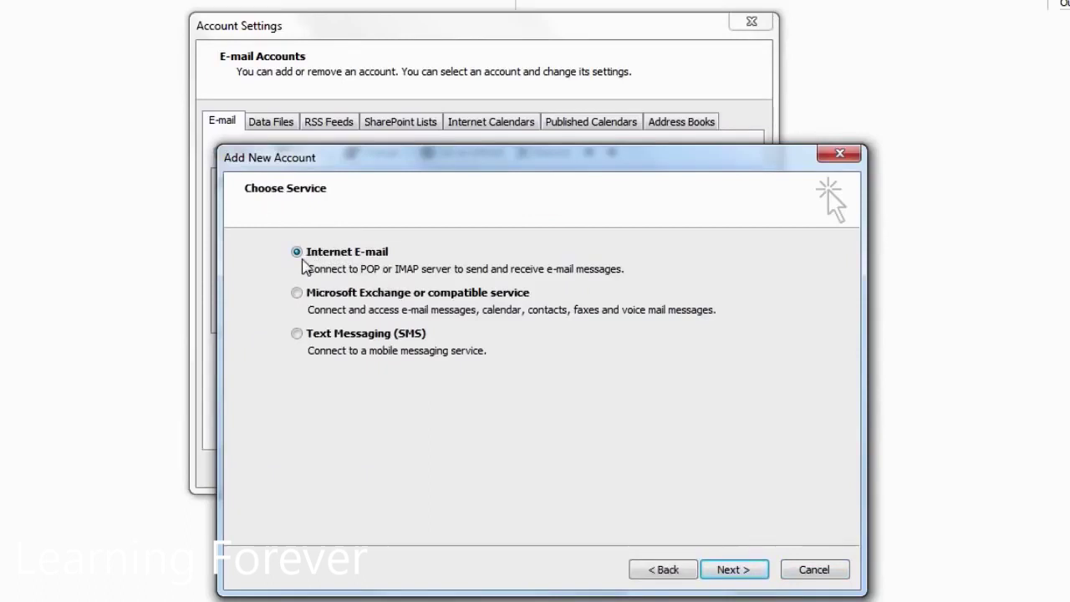
pyautogui.click(733, 571)
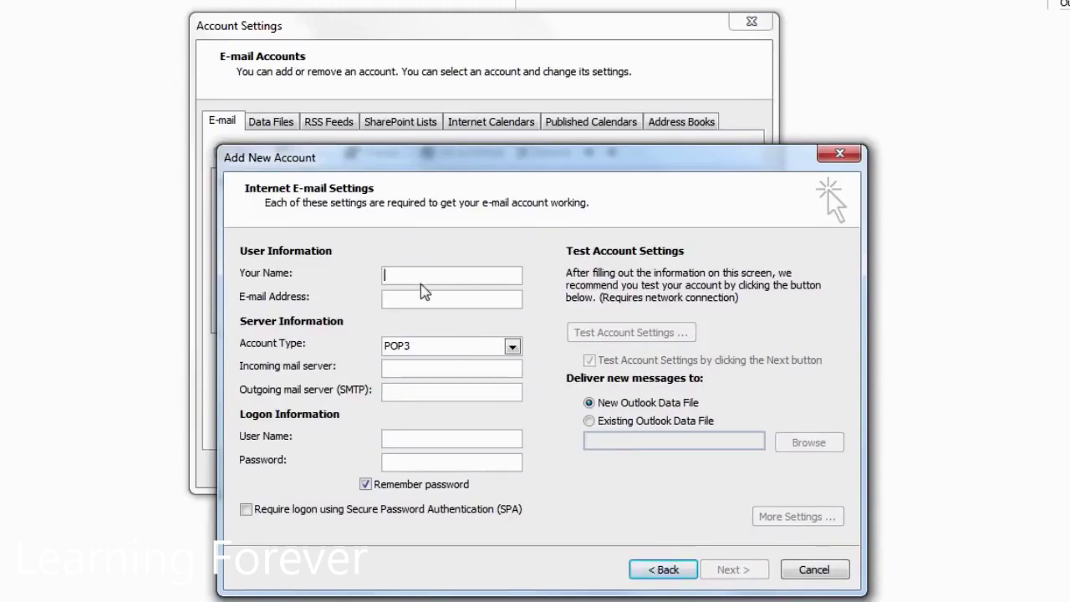
# Enter the account holder's name and Gmail e-mail address
pyautogui.write('vu cpl')
pyautogui.click(411, 300)
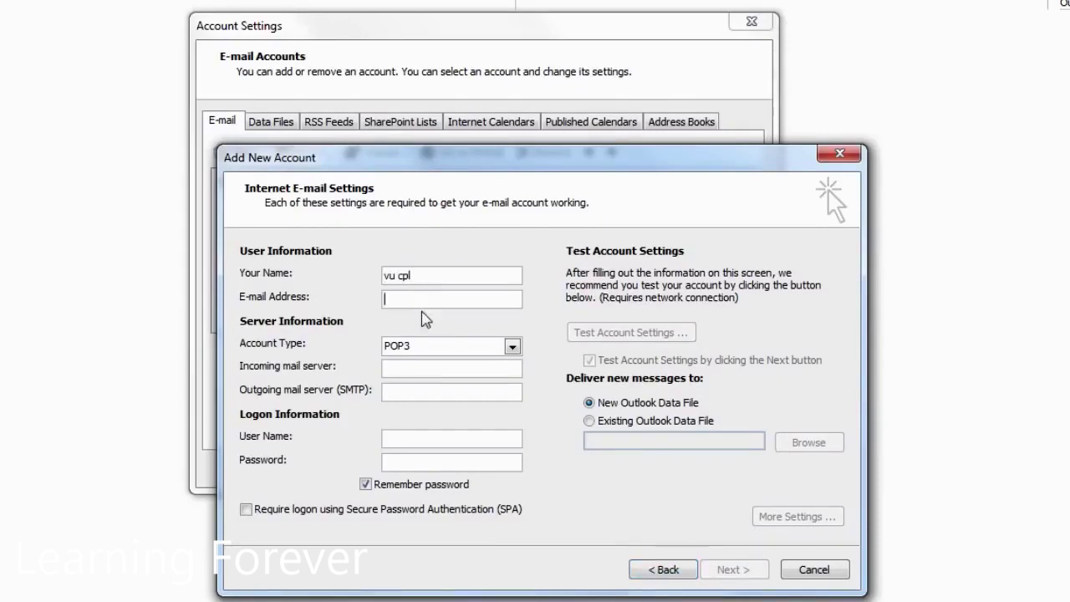
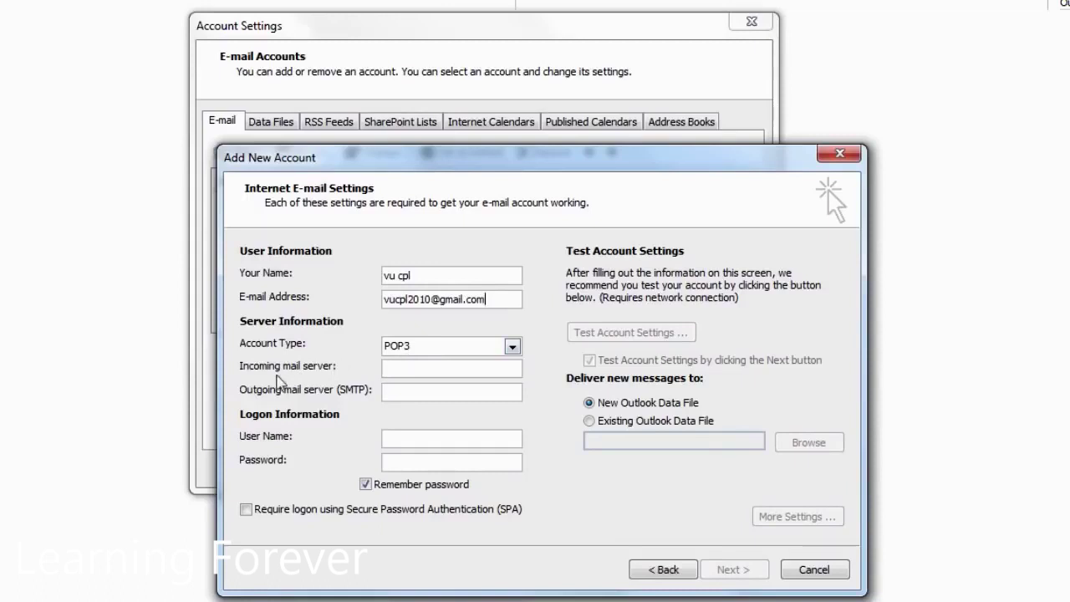
# Enter pop.gmail.com as incoming server and smtp.gmail.com as outgoing SMTP server
pyautogui.click(391, 370)
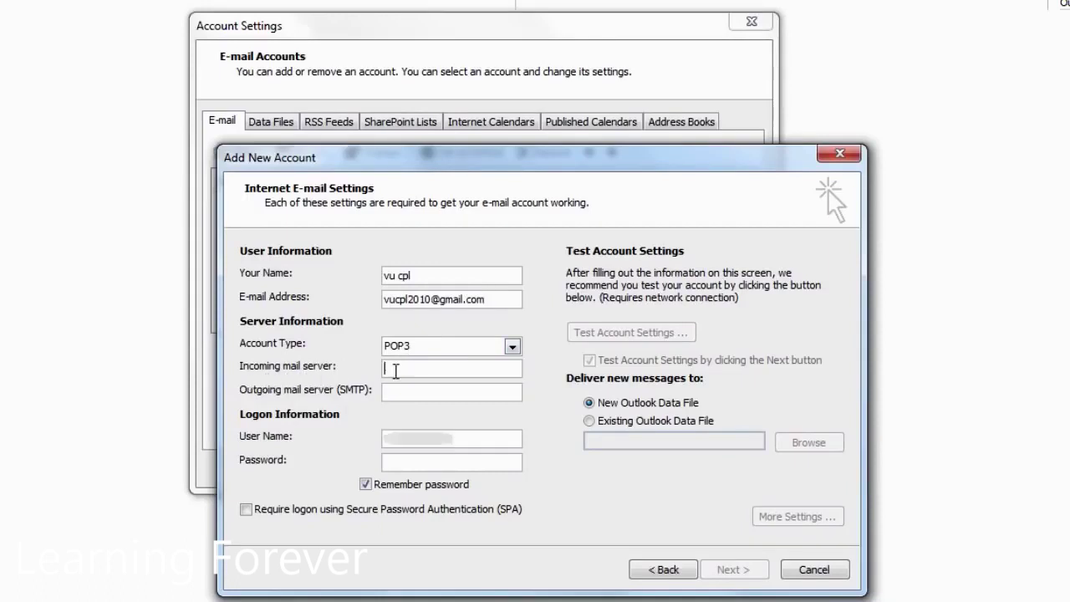
pyautogui.write('pop.gmail.com')
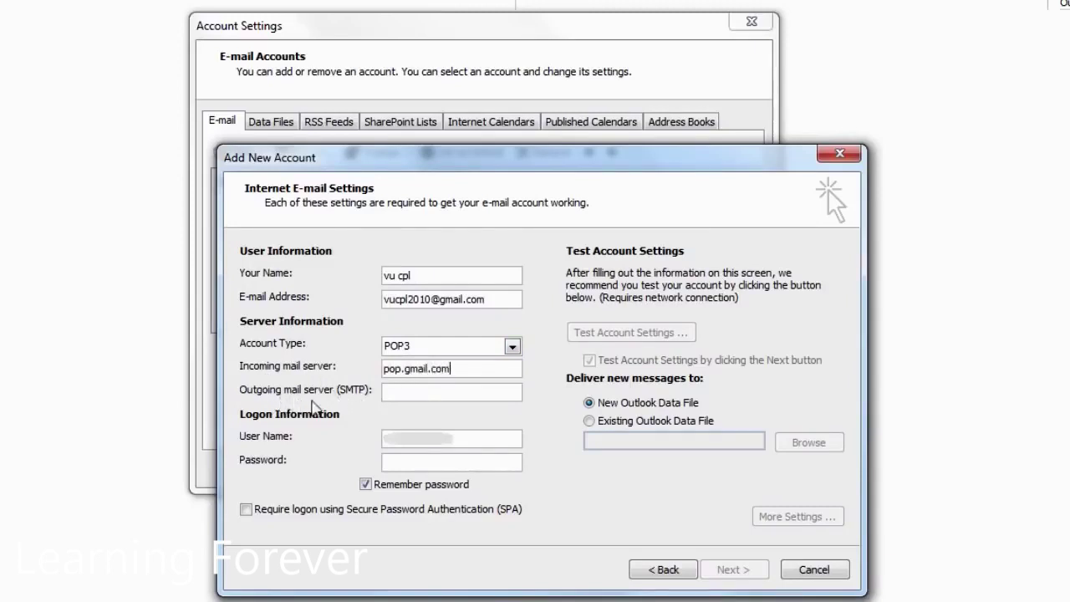
pyautogui.click(396, 393)
pyautogui.write('smtp')
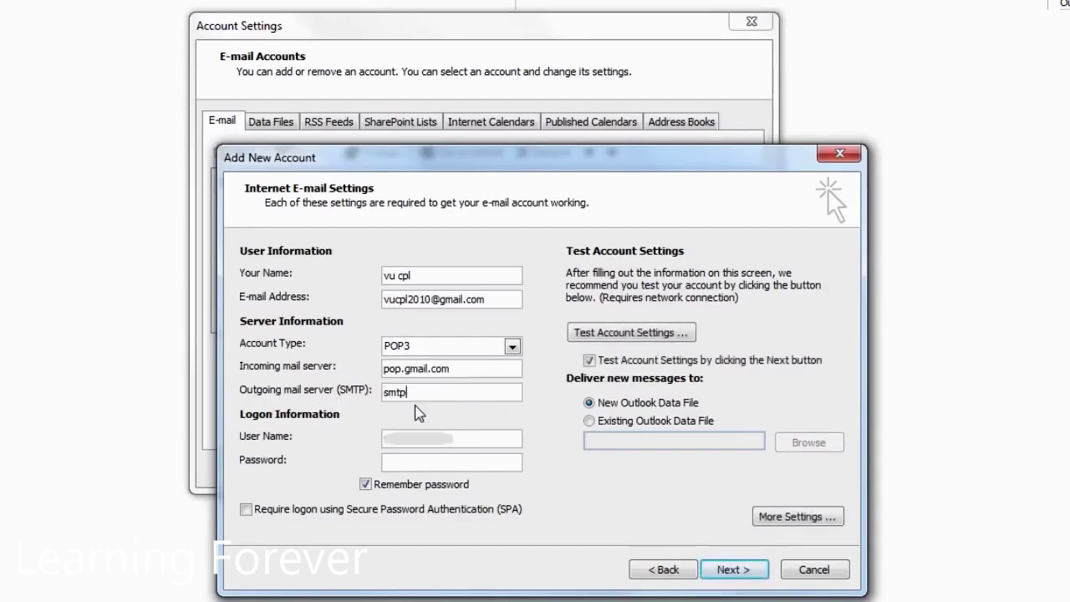
pyautogui.write('.gmail.com')
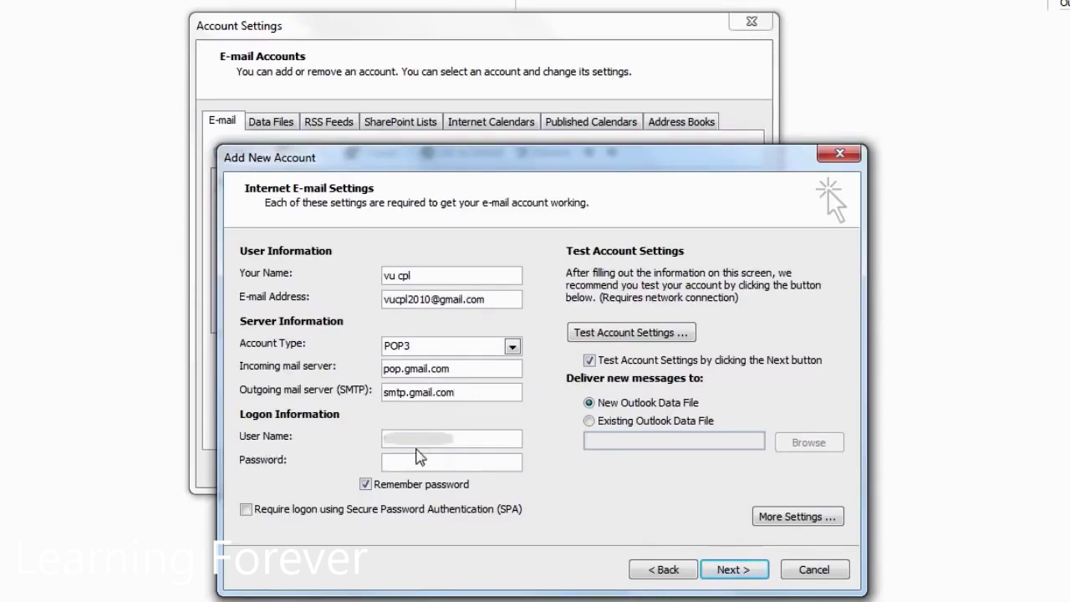
# Enter the Gmail user name and password, untick Remember password, and use an existing data file
pyautogui.press('Tab')
pyautogui.click(448, 462)
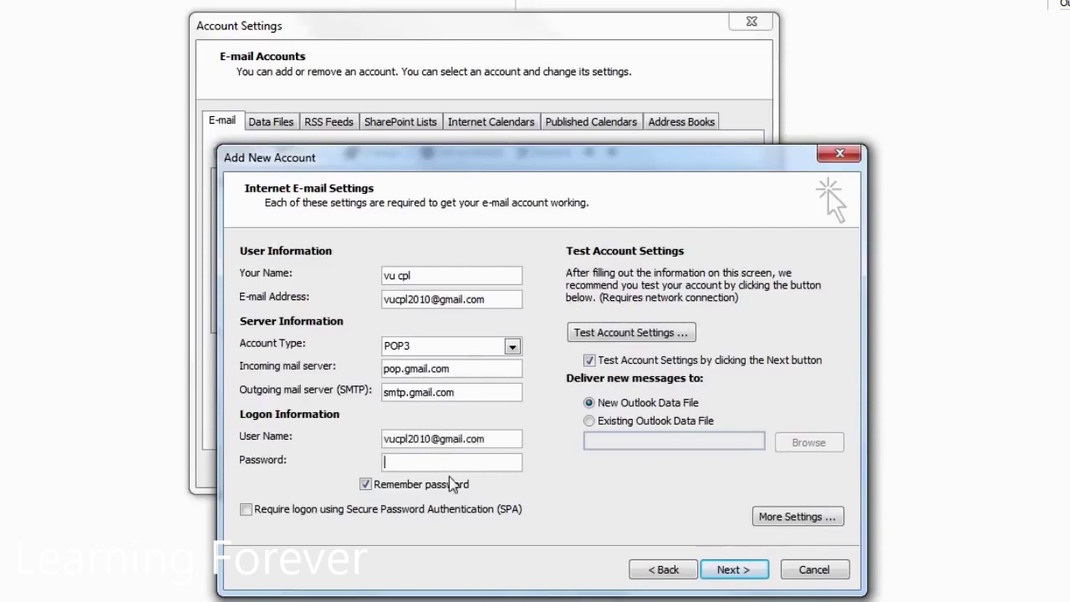
pyautogui.write('******')
pyautogui.click(370, 488)
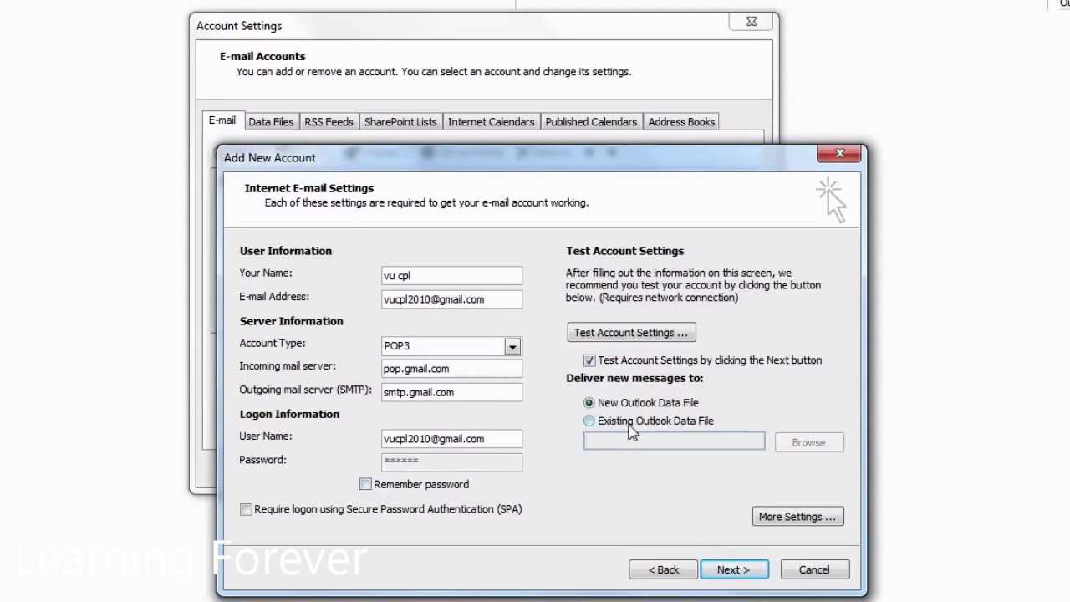
pyautogui.click(597, 422)
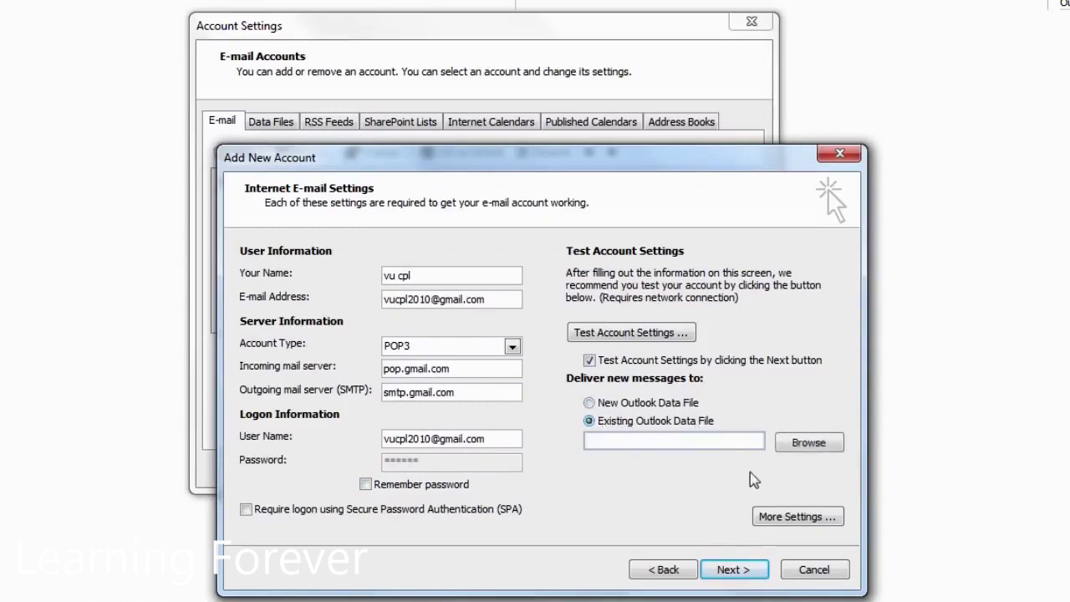
# Turn on SMTP authentication on the More Settings Outgoing Server tab
pyautogui.click(793, 519)
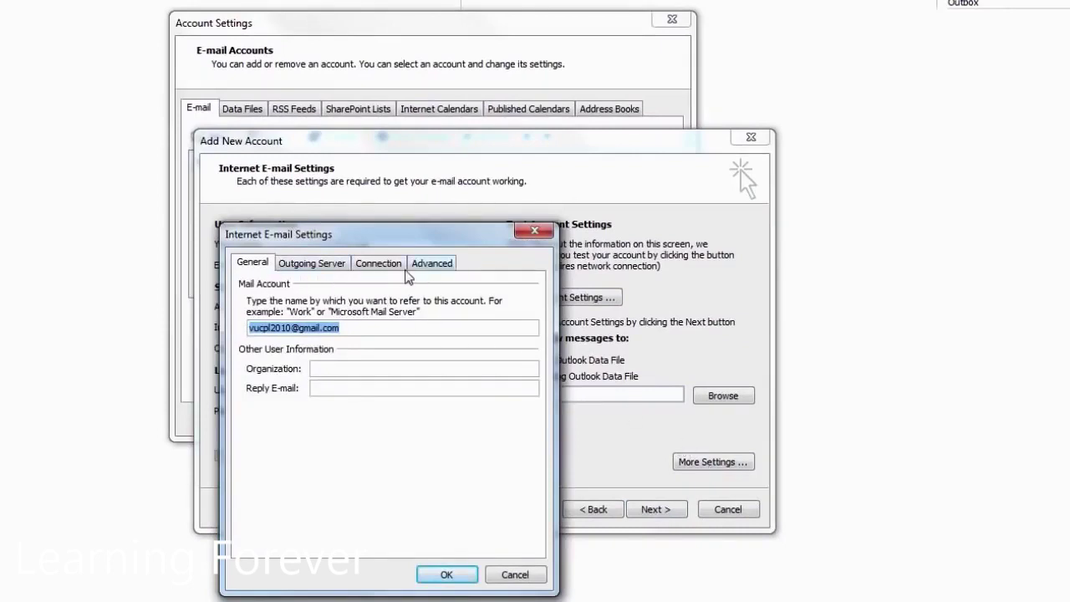
pyautogui.click(299, 268)
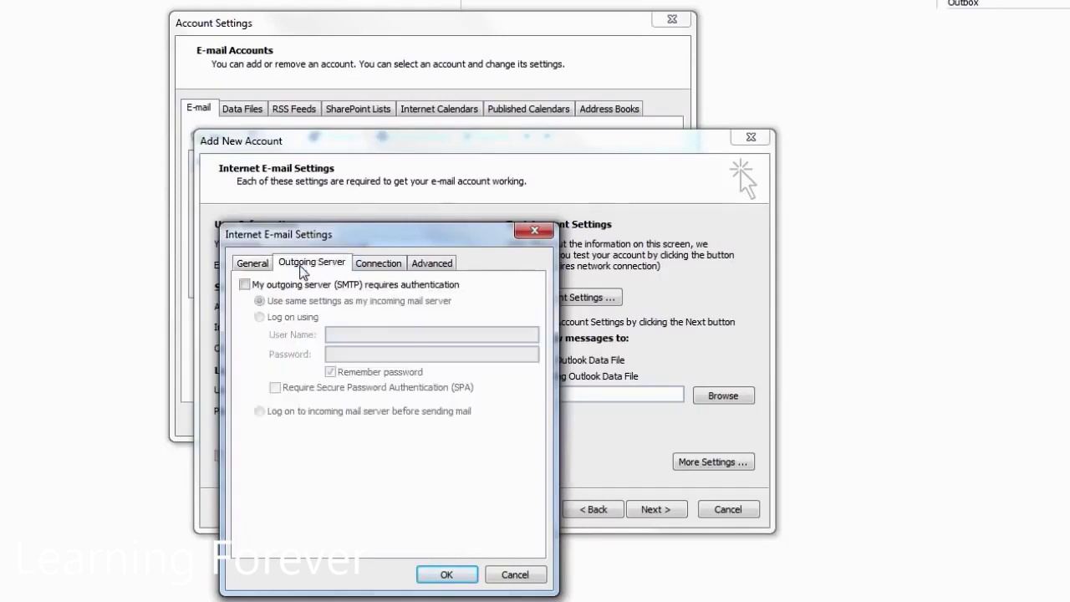
pyautogui.click(245, 285)
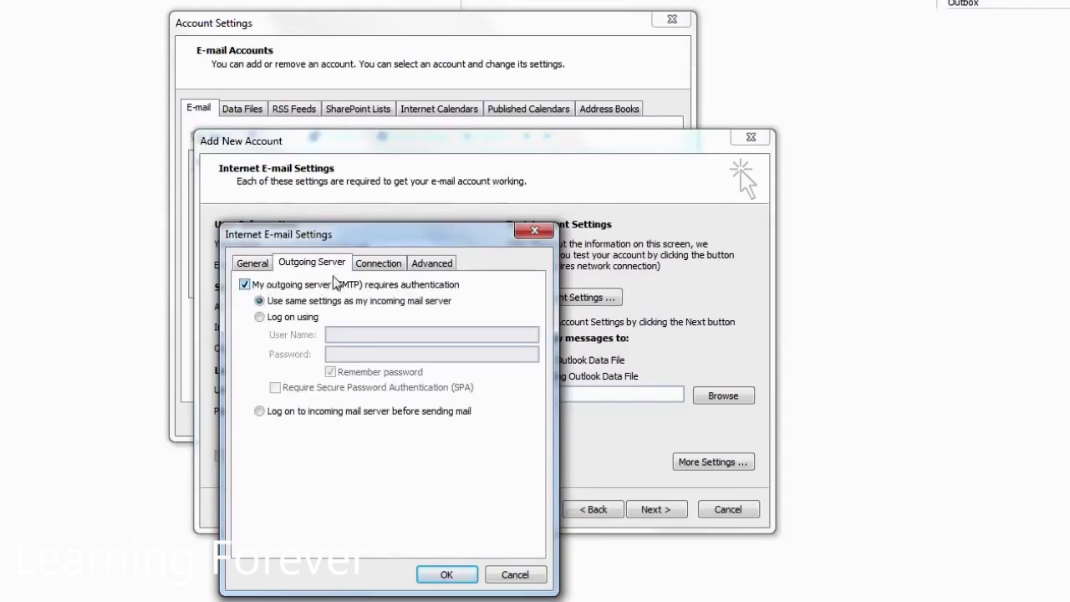
# Set POP3 port 995 with SSL and SMTP port 465 with SSL encryption
pyautogui.click(379, 264)
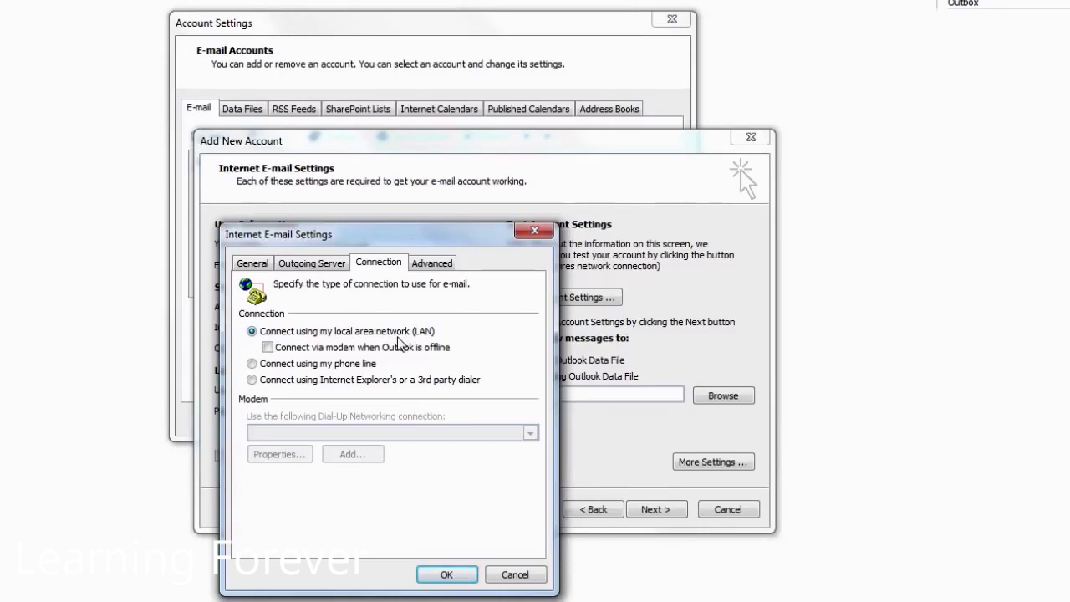
pyautogui.click(432, 265)
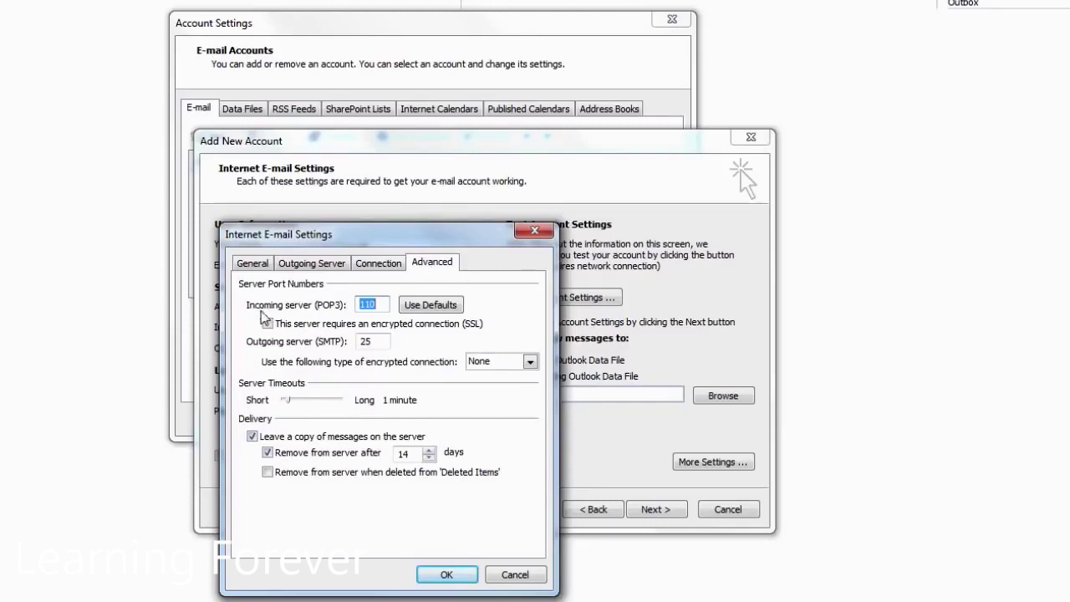
pyautogui.write('995')
pyautogui.click(269, 325)
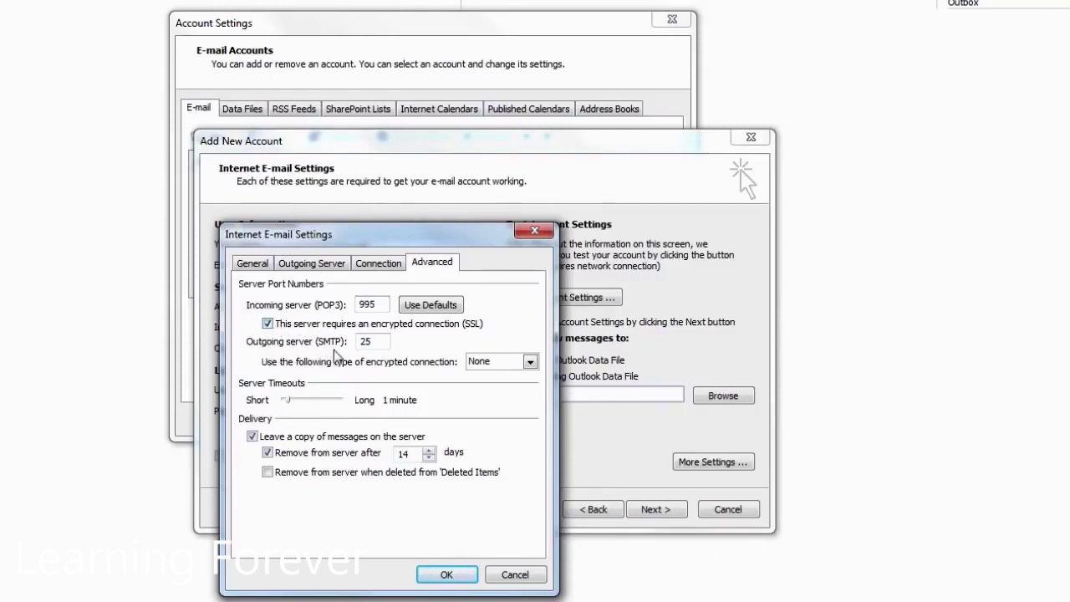
pyautogui.doubleClick(368, 342)
pyautogui.write('465')
pyautogui.click(530, 363)
pyautogui.click(515, 388)
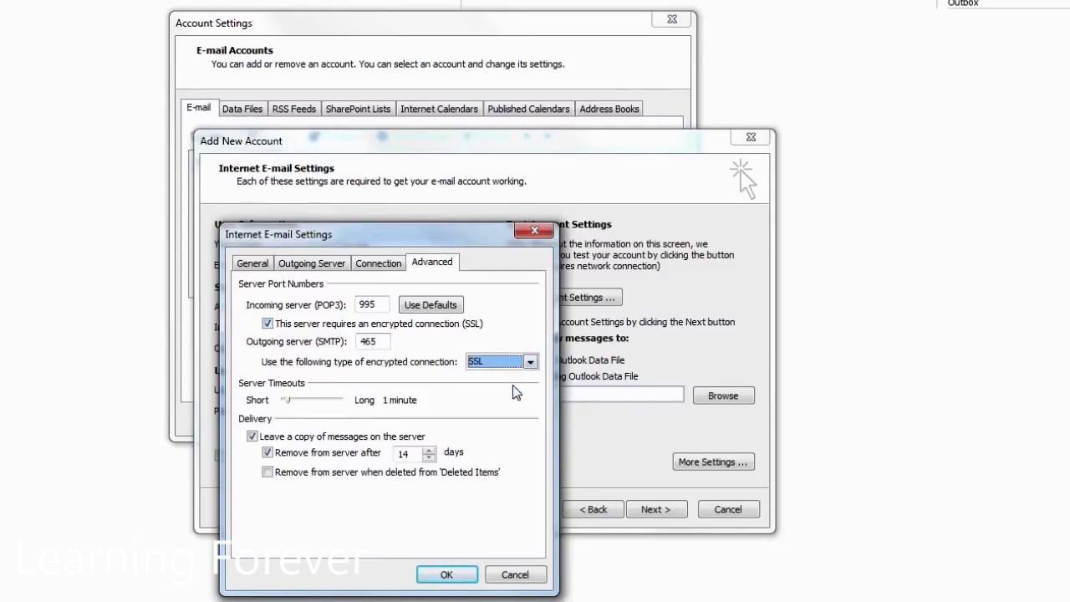
pyautogui.click(448, 575)
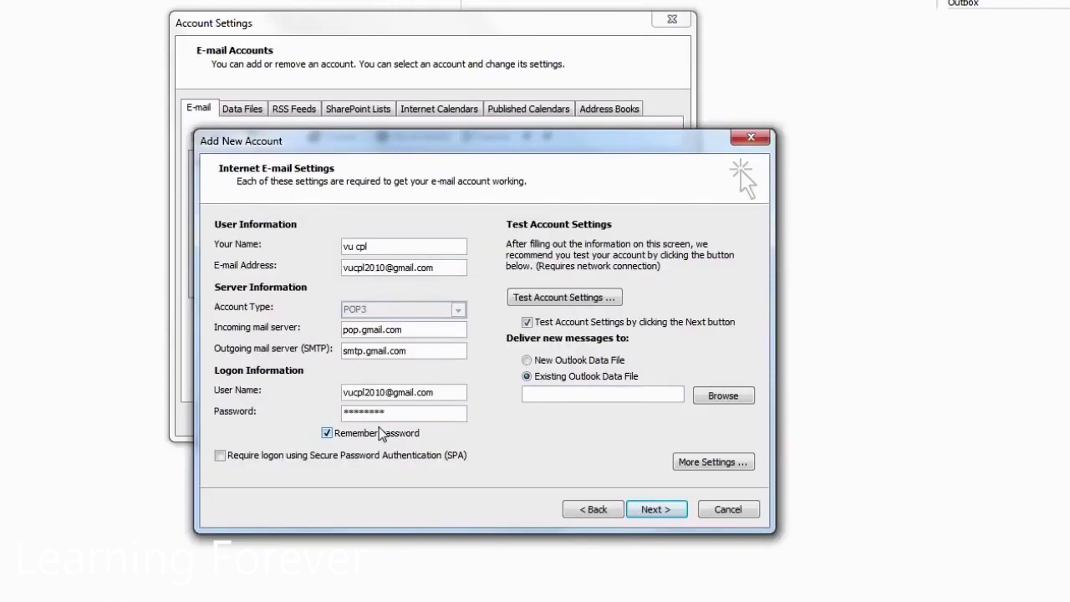
# Test the account settings, close the successful results, and advance to the Congratulations page
pyautogui.click(583, 307)
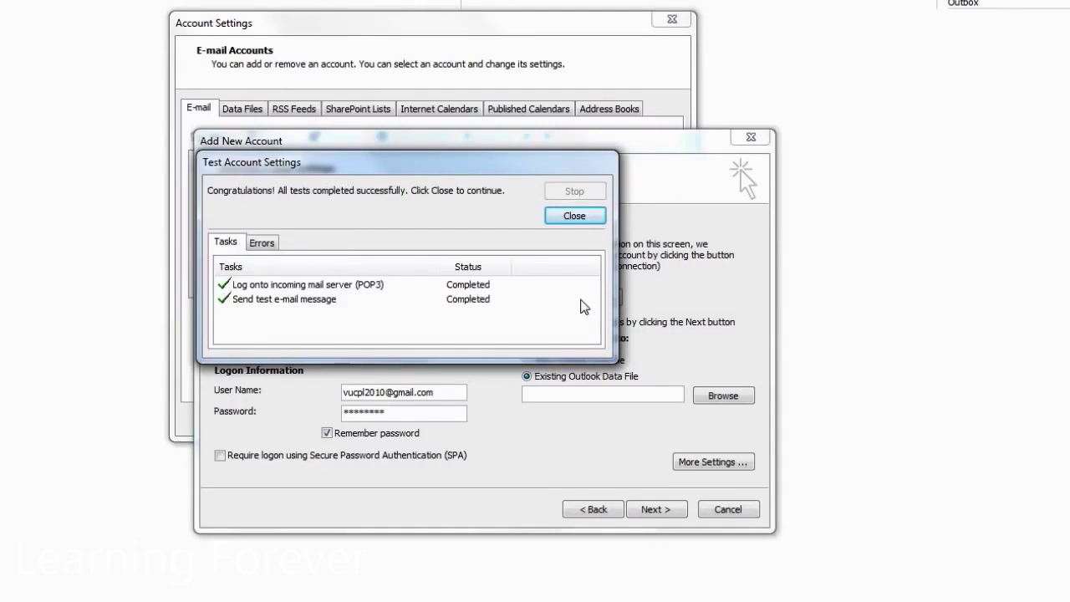
pyautogui.click(577, 219)
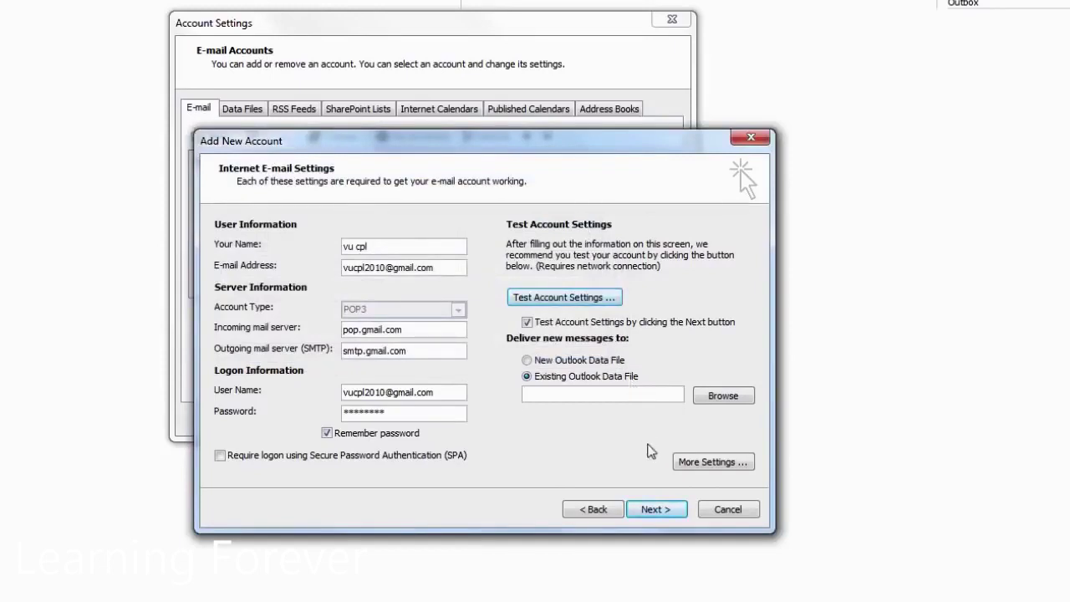
pyautogui.click(656, 510)
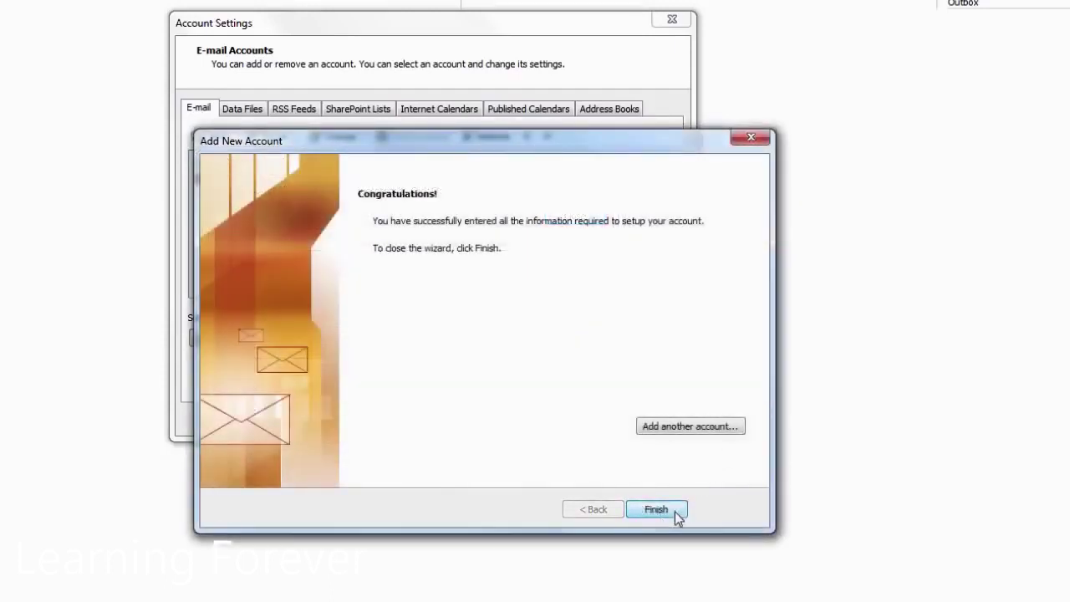
# Complete the new Gmail POP3 account wizard and dismiss the Account Settings dialog
pyautogui.click(657, 510)
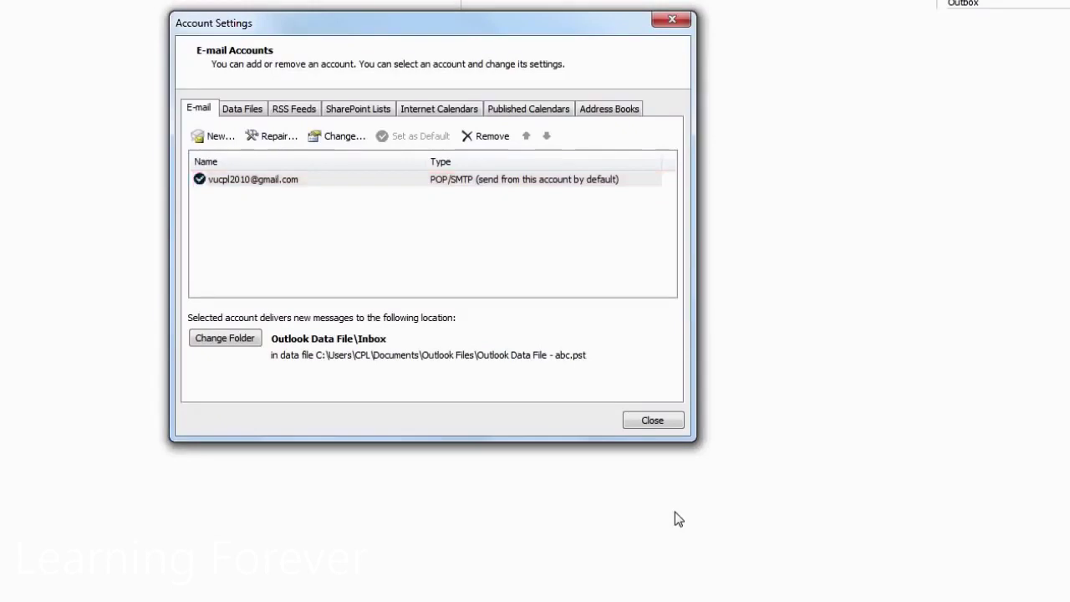
pyautogui.click(659, 424)
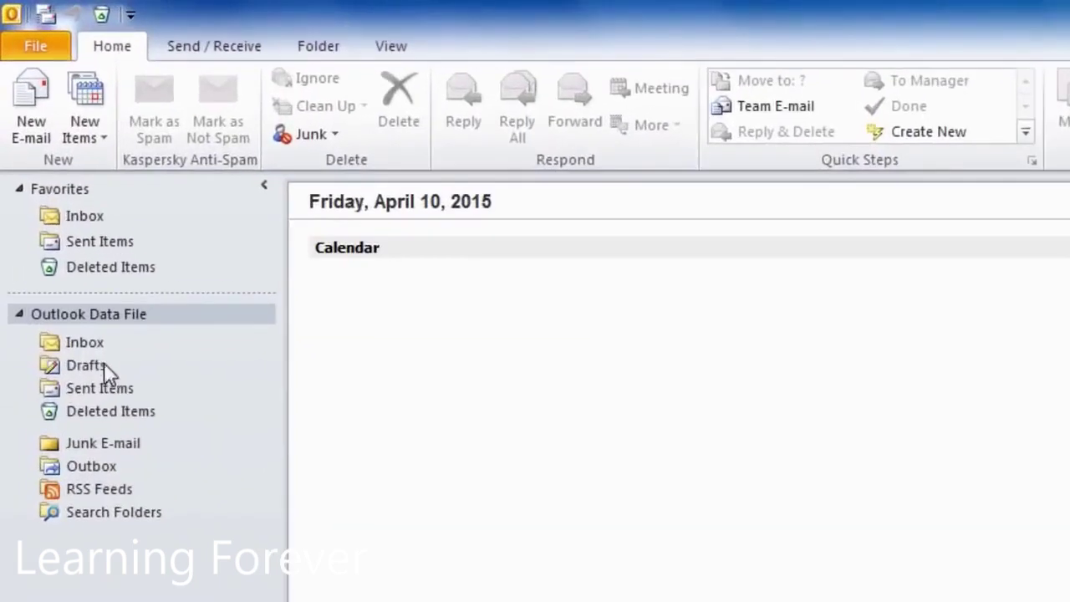
# Run Send/Receive All Folders for the Outlook Data File Inbox and open the second Outlook Test Message
pyautogui.click(68, 346)
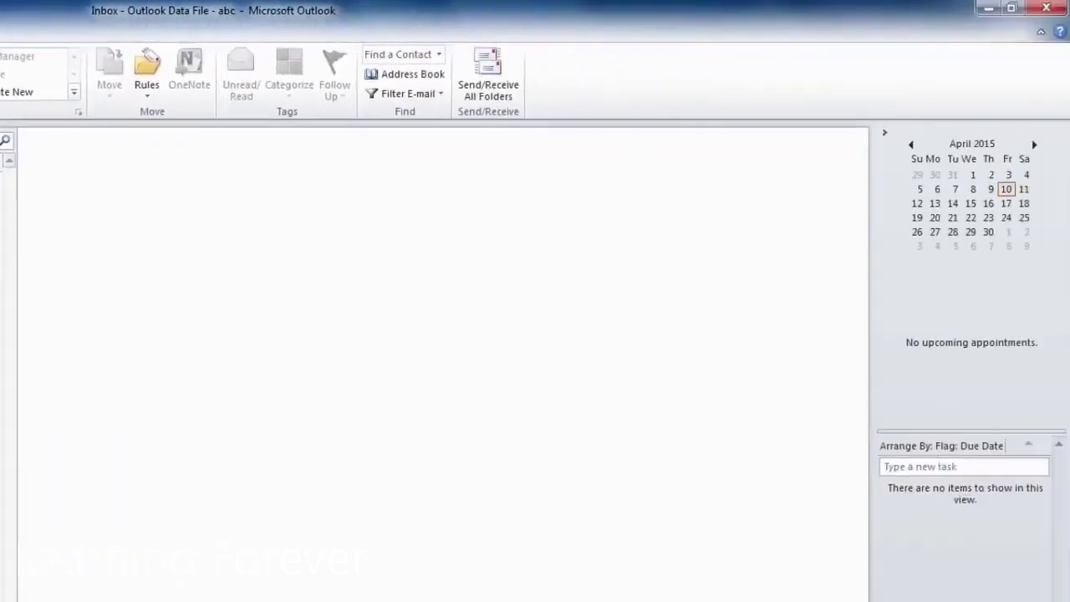
pyautogui.click(494, 98)
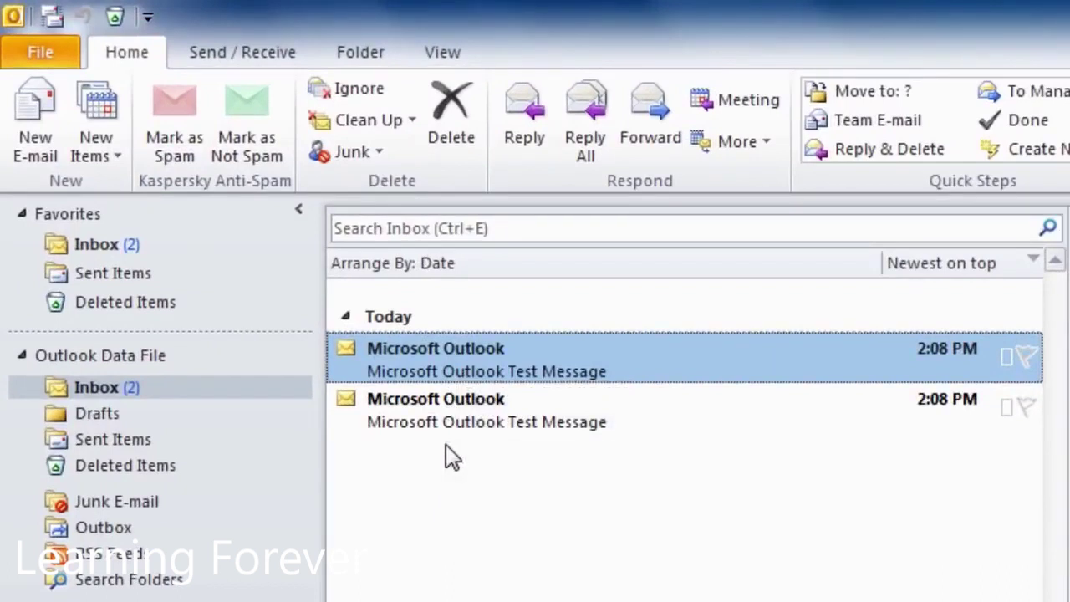
pyautogui.click(112, 391)
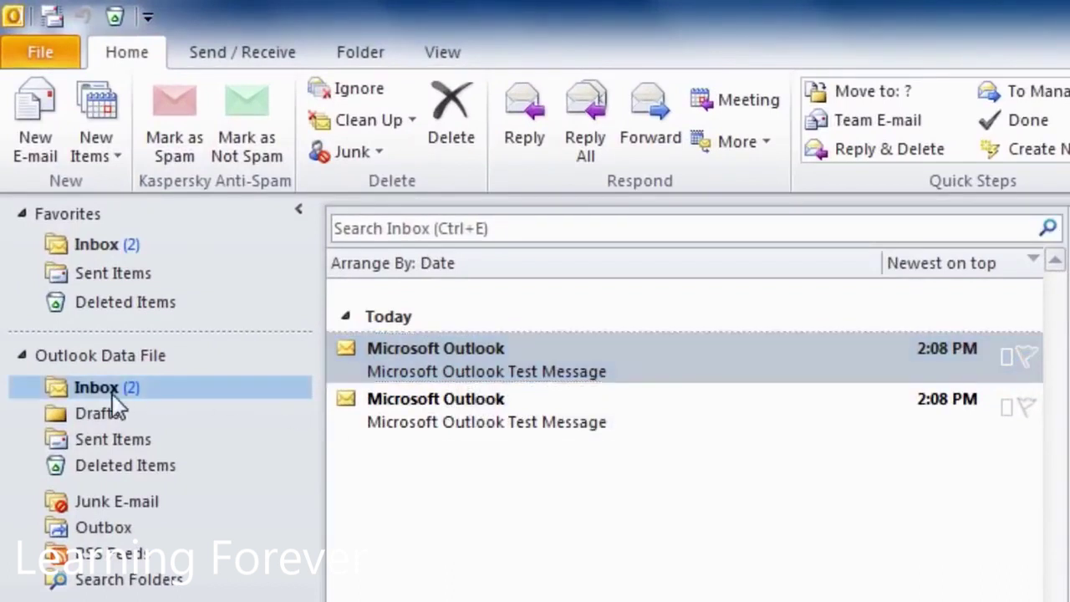
pyautogui.moveTo(439, 372)
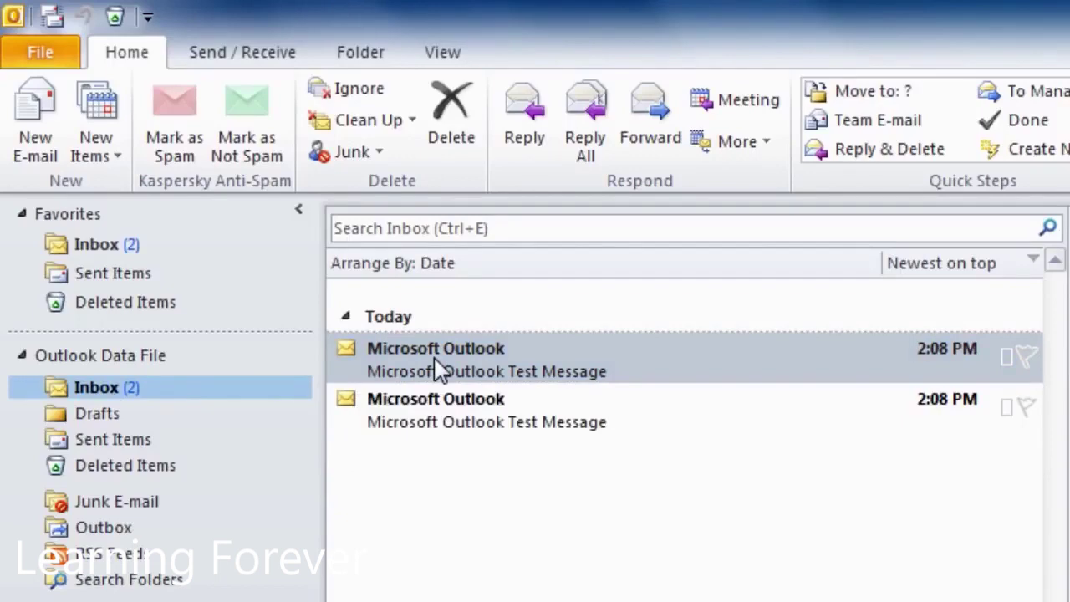
pyautogui.doubleClick(442, 418)
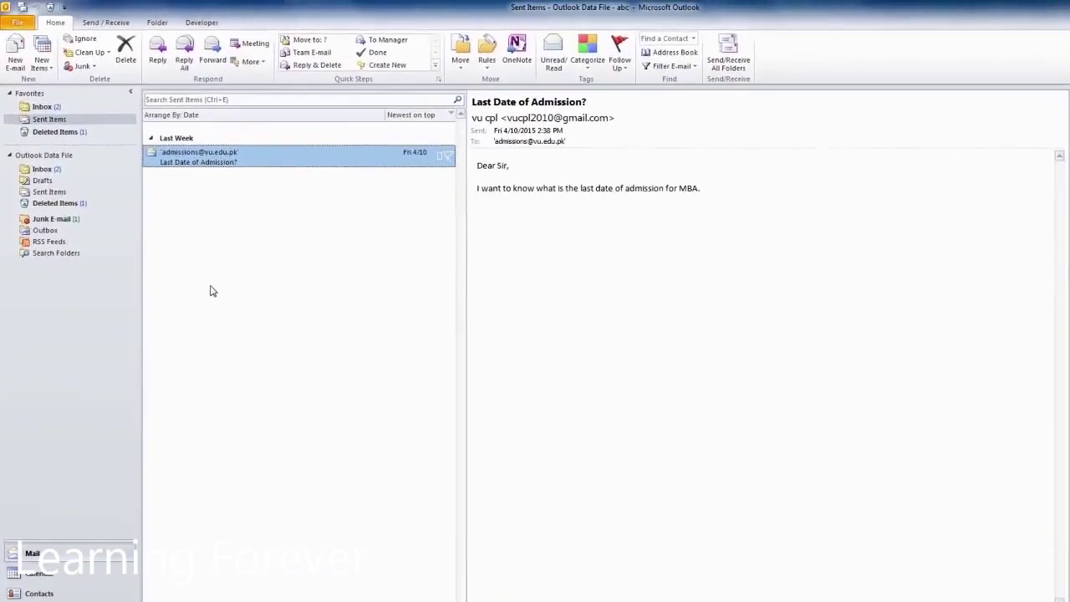
# Go from Sent Items back to the Inbox and show the 'Project proposal' message in the Reading Pane
pyautogui.click(41, 170)
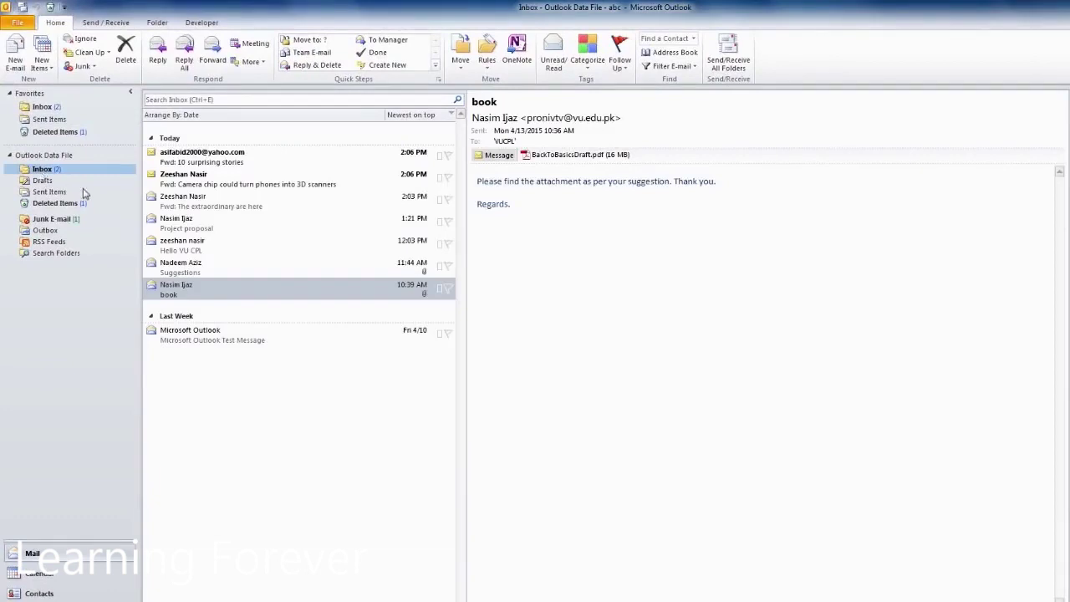
pyautogui.click(188, 231)
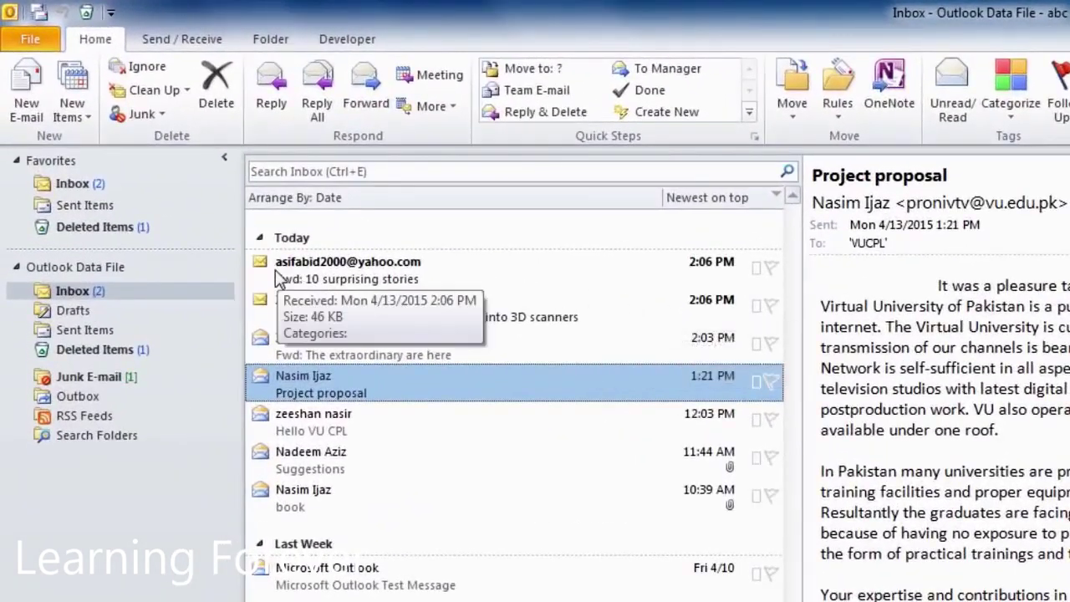
pyautogui.moveTo(284, 322)
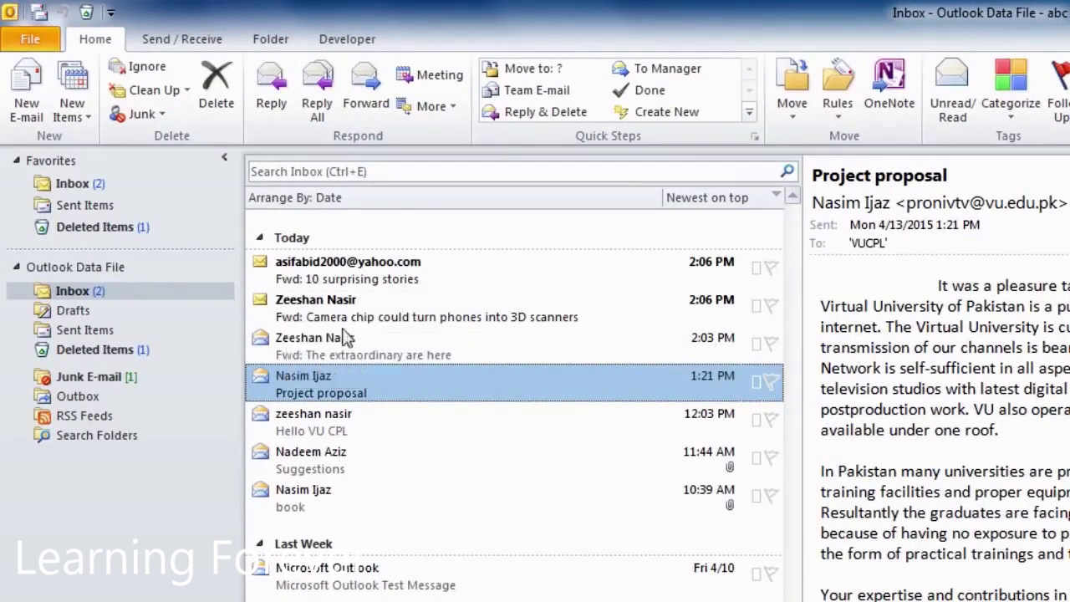
pyautogui.moveTo(326, 524)
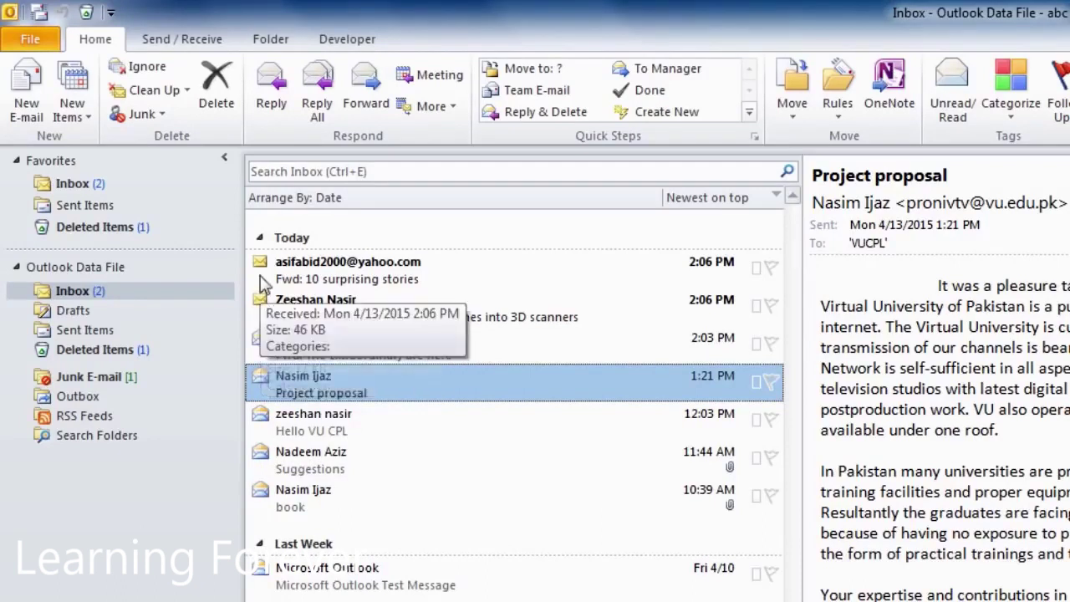
pyautogui.moveTo(263, 272)
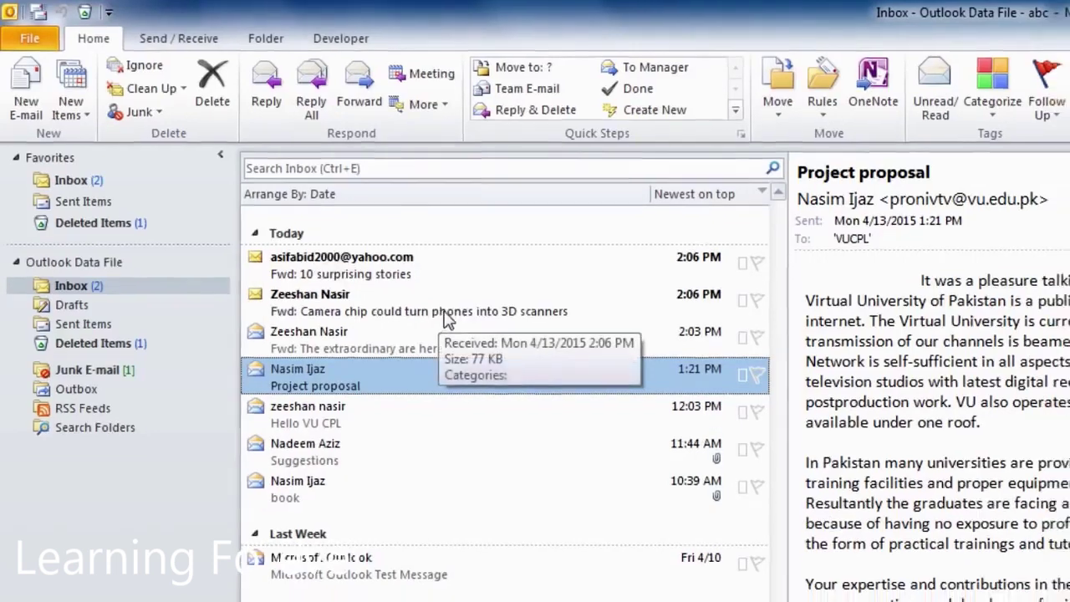
# Mark the 2:06 PM 'Camera chip could turn phones into 3D scanners' forward as read
pyautogui.rightClick(451, 322)
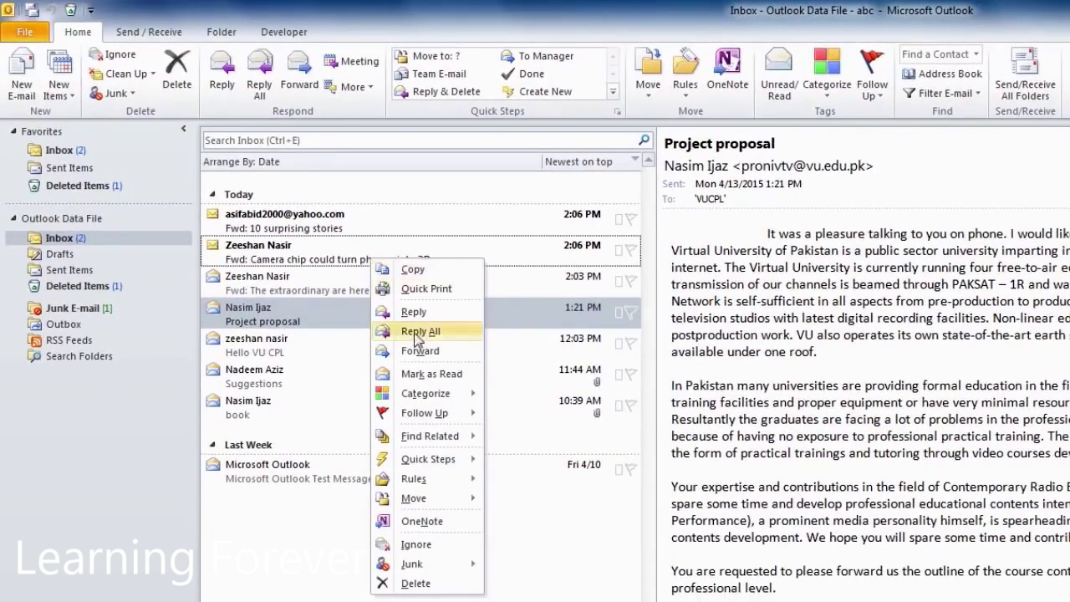
pyautogui.click(437, 372)
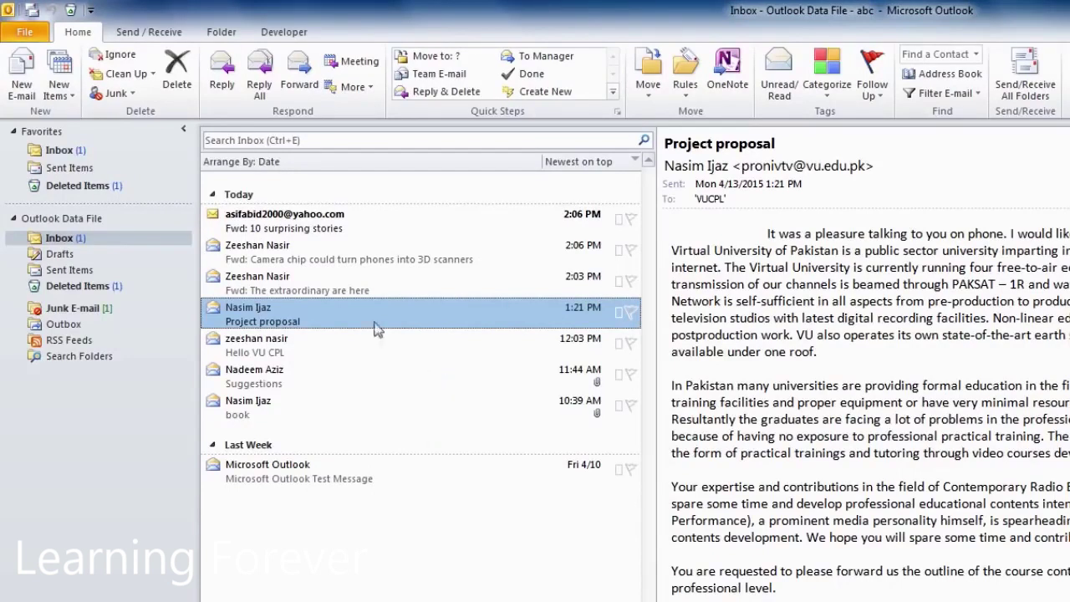
# Mark all messages under the Today group header as read and confirm
pyautogui.rightClick(247, 198)
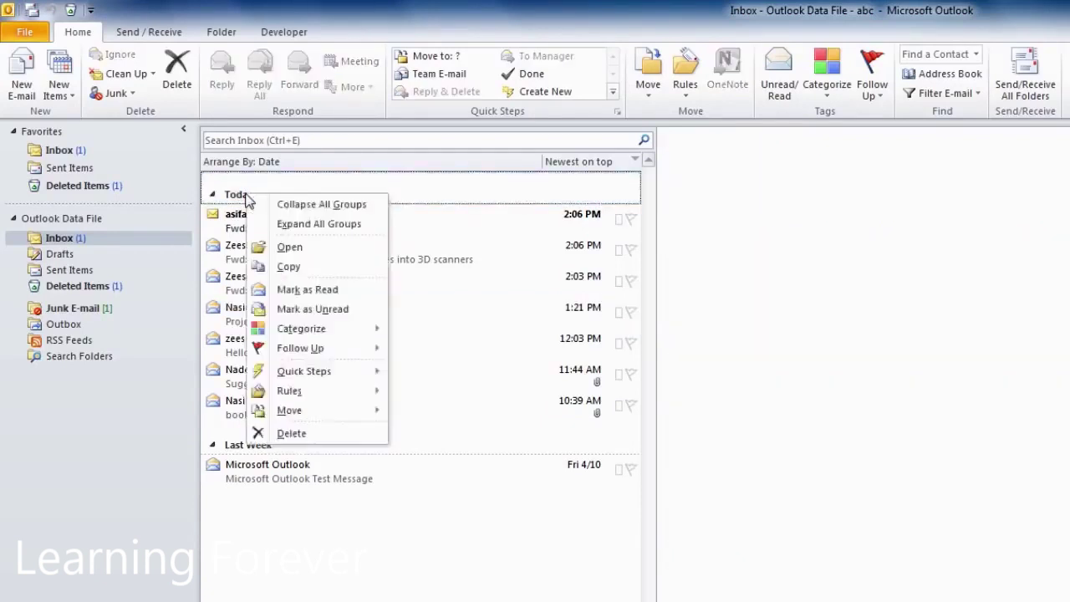
pyautogui.click(309, 294)
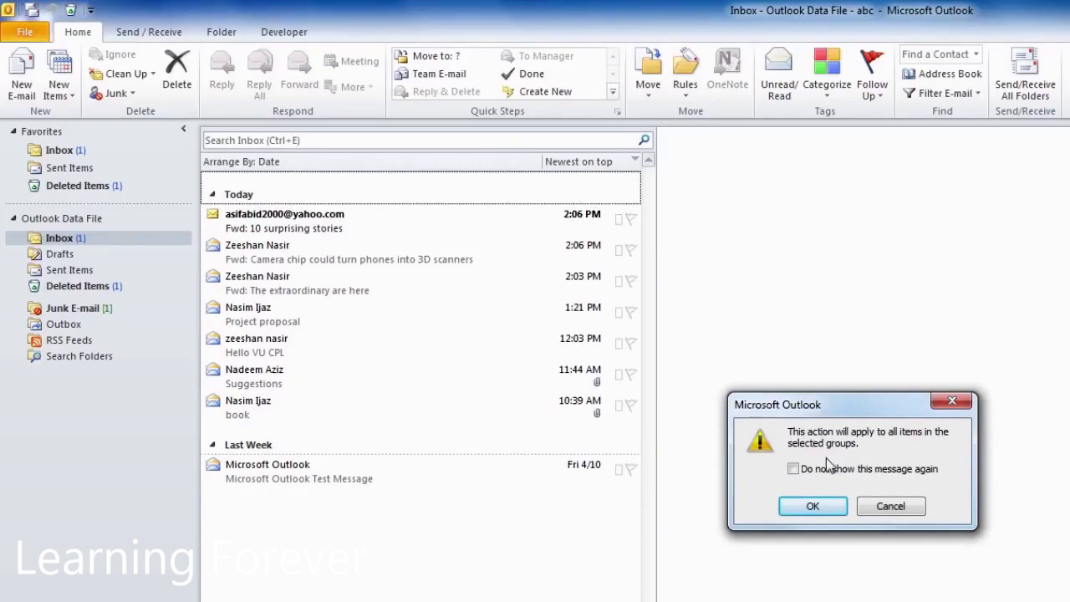
pyautogui.click(813, 506)
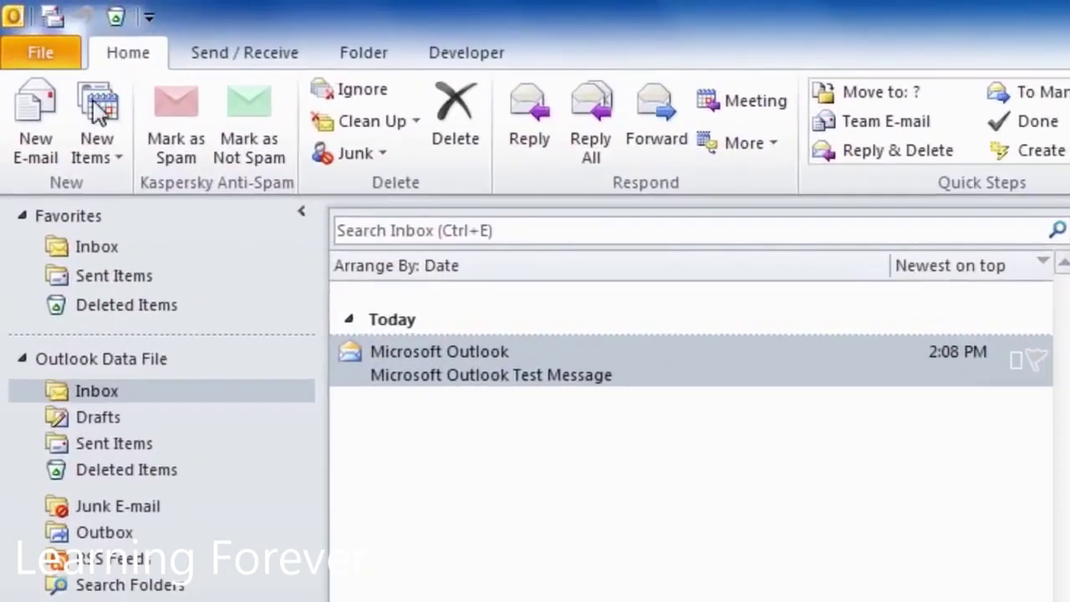
# Open a blank new e-mail message from the Home tab
pyautogui.click(38, 161)
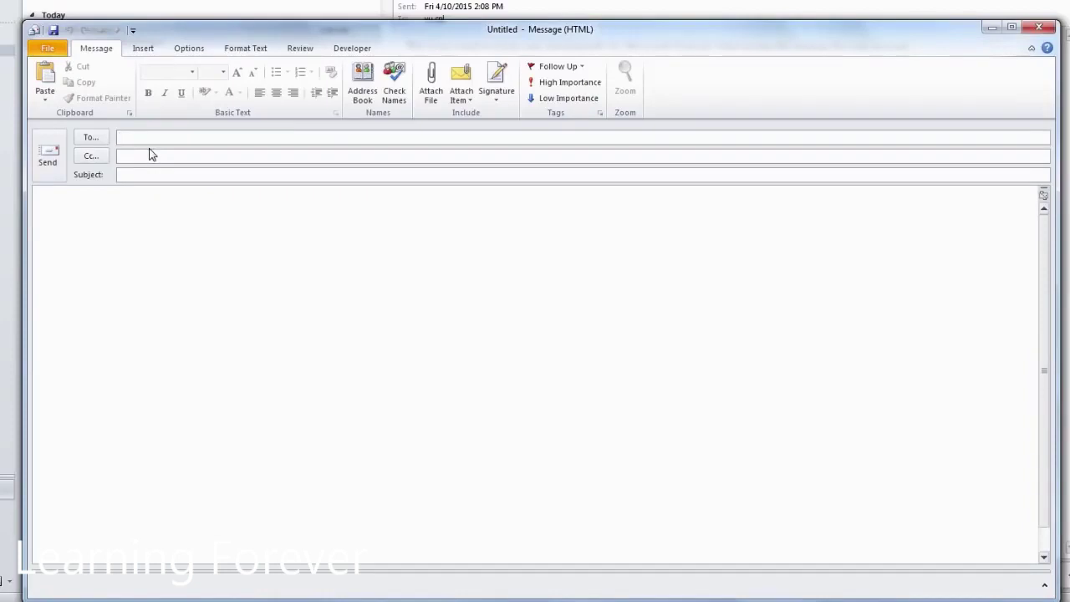
# Send the admissions office 'Last Date of Admission?' with body 'Dear Sir, I want to know the last date of admission for MBA.'
pyautogui.click(122, 174)
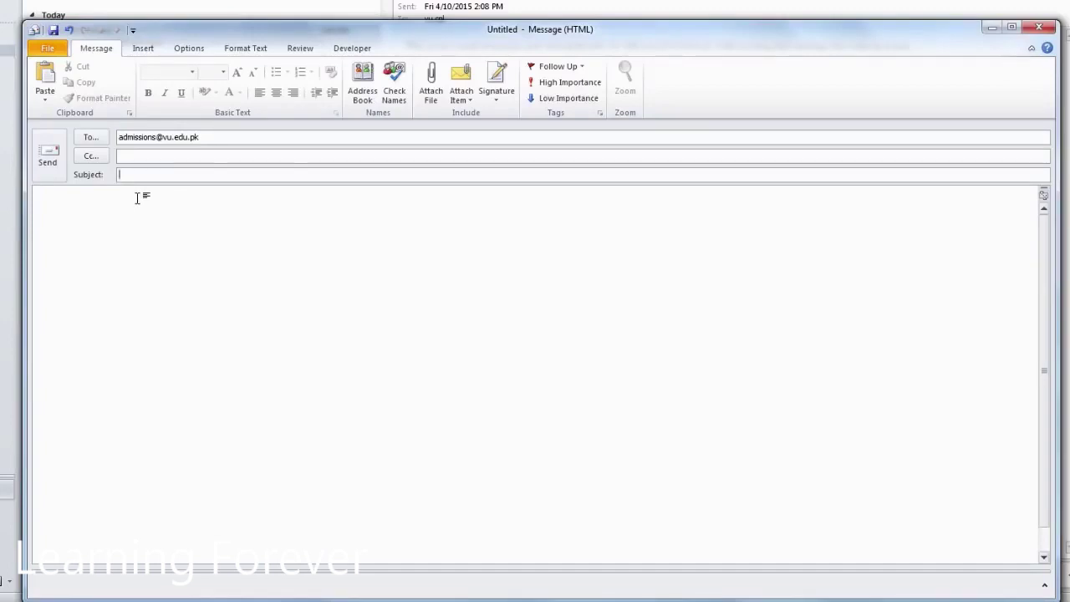
pyautogui.write('Last Date of Admission?')
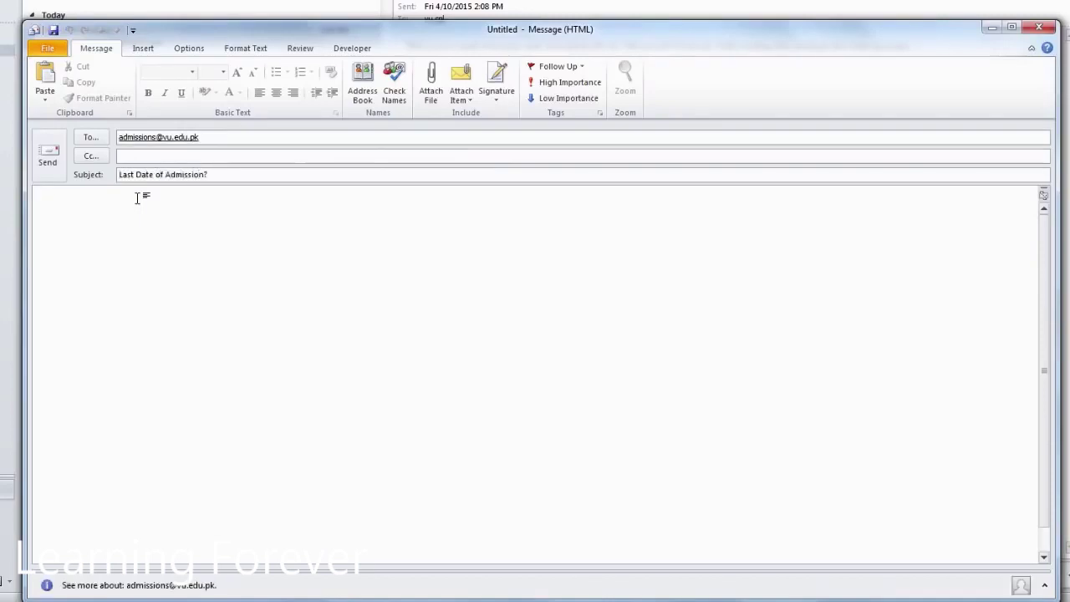
pyautogui.click(103, 202)
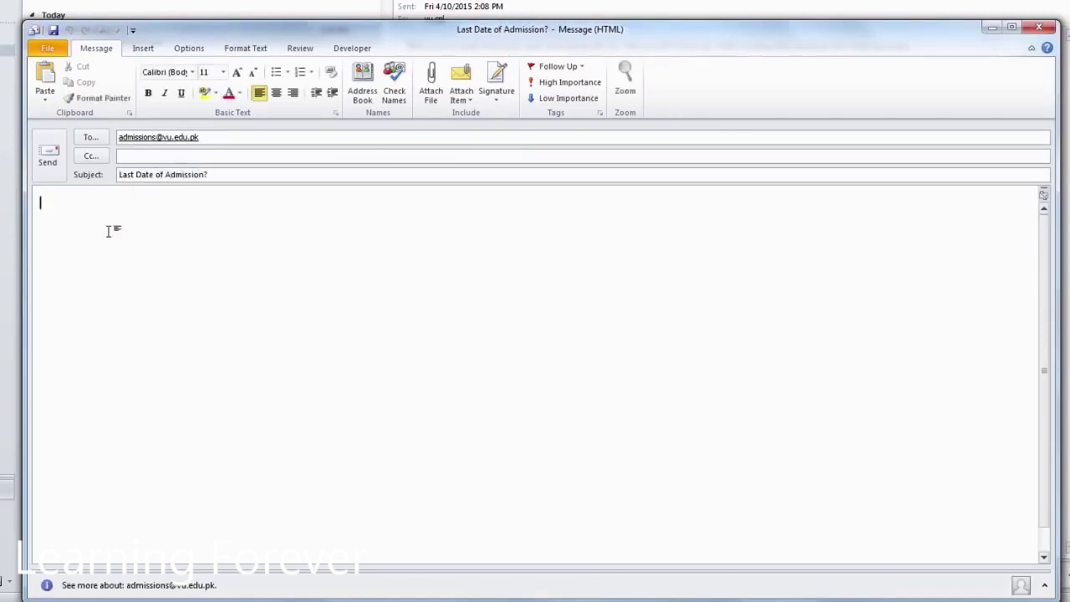
pyautogui.write('Dear Sir,')
pyautogui.press('Return')
pyautogui.press('Return')
pyautogui.write('I want to know what is the last date of admission')
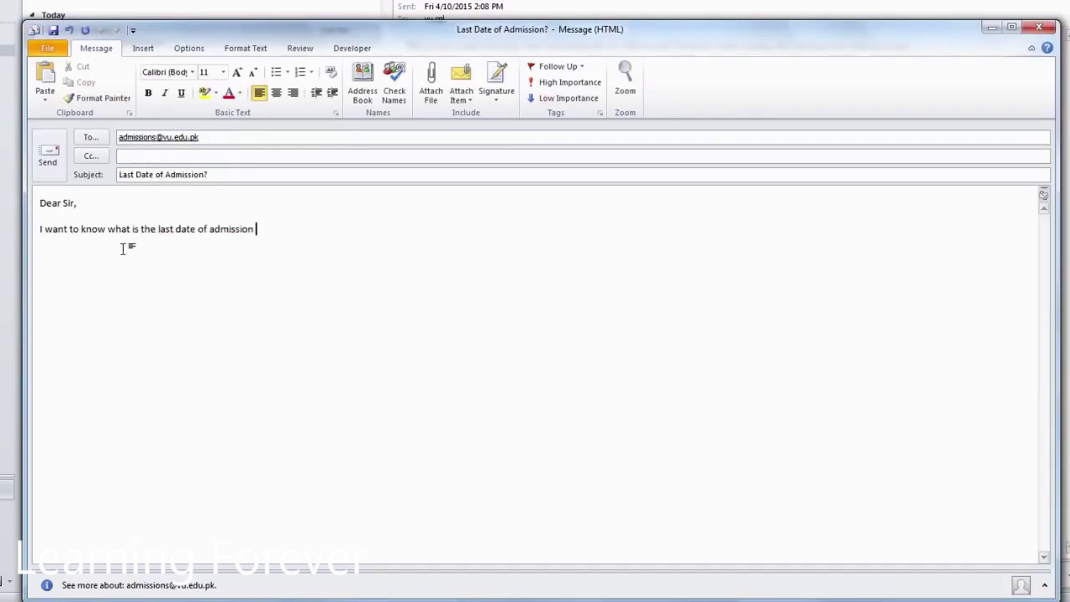
pyautogui.write(' for MBA.')
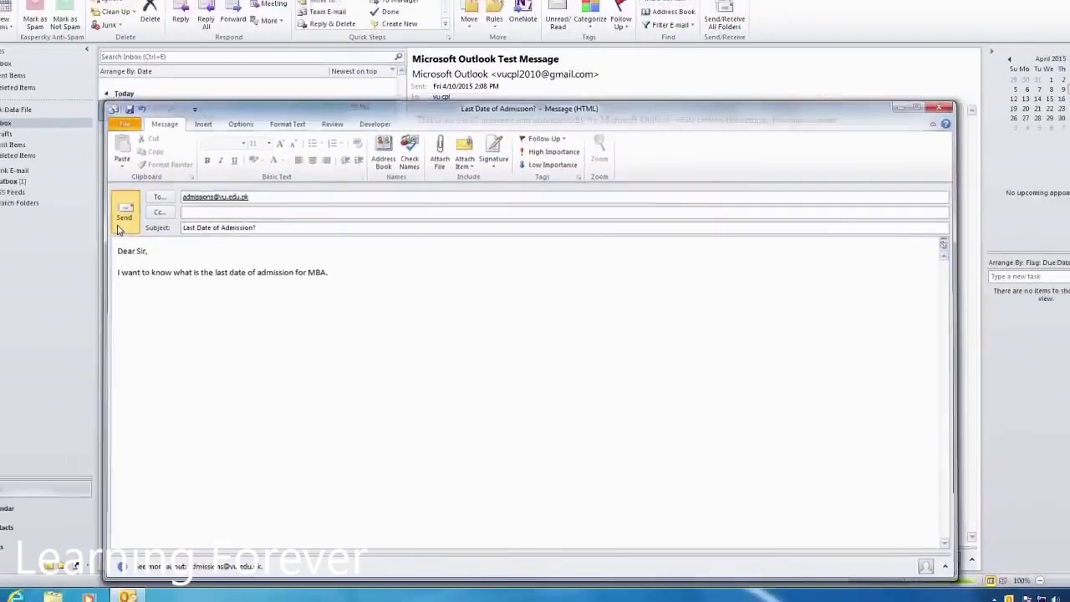
pyautogui.click(47, 168)
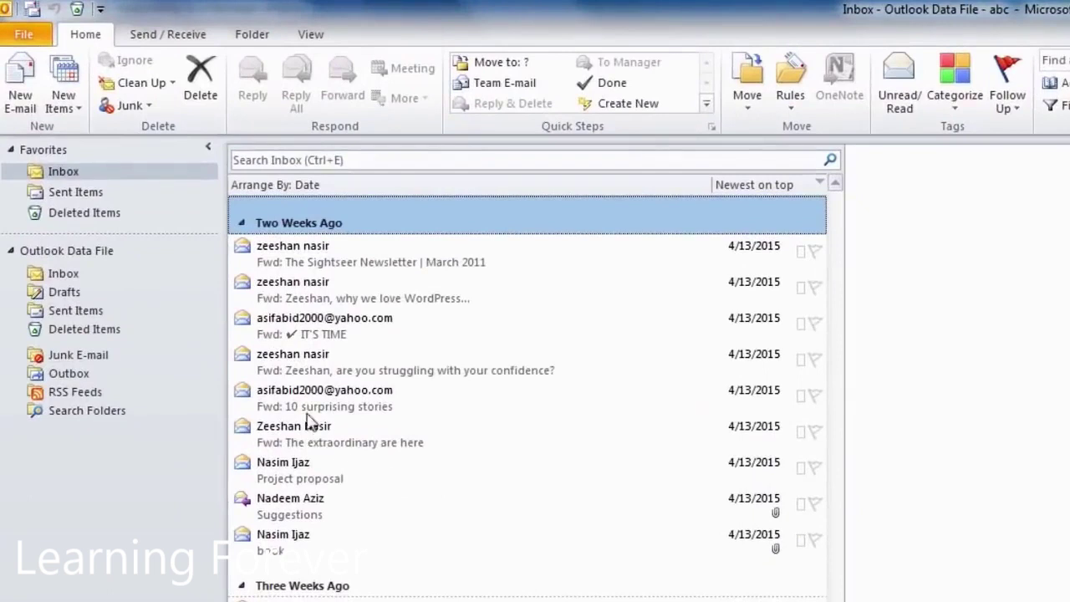
# Show the Outlook Data File Inbox and display the forwarded WordPress message
pyautogui.click(63, 277)
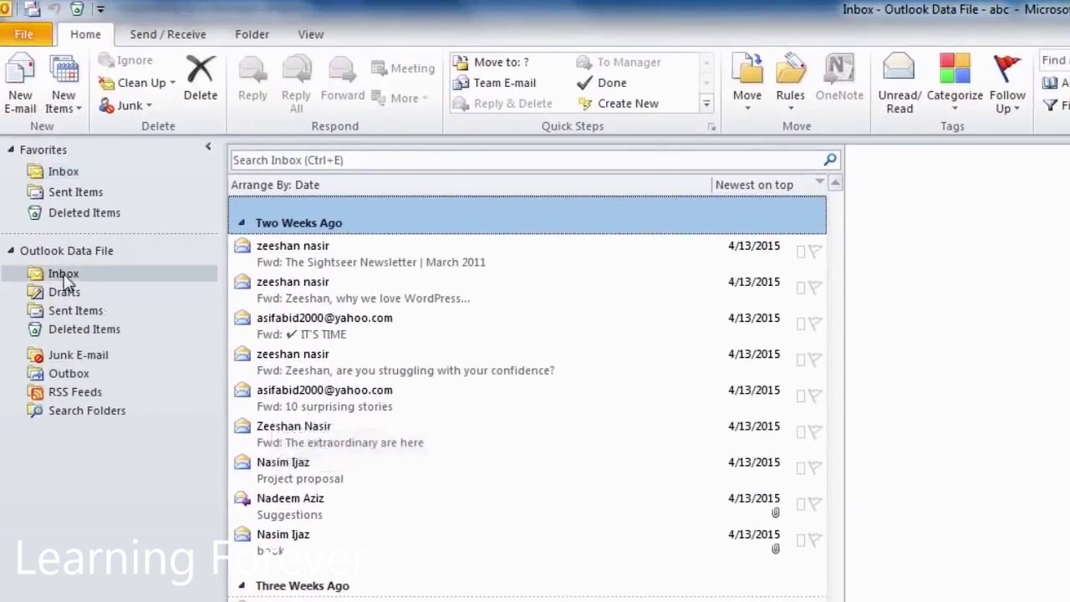
pyautogui.click(289, 299)
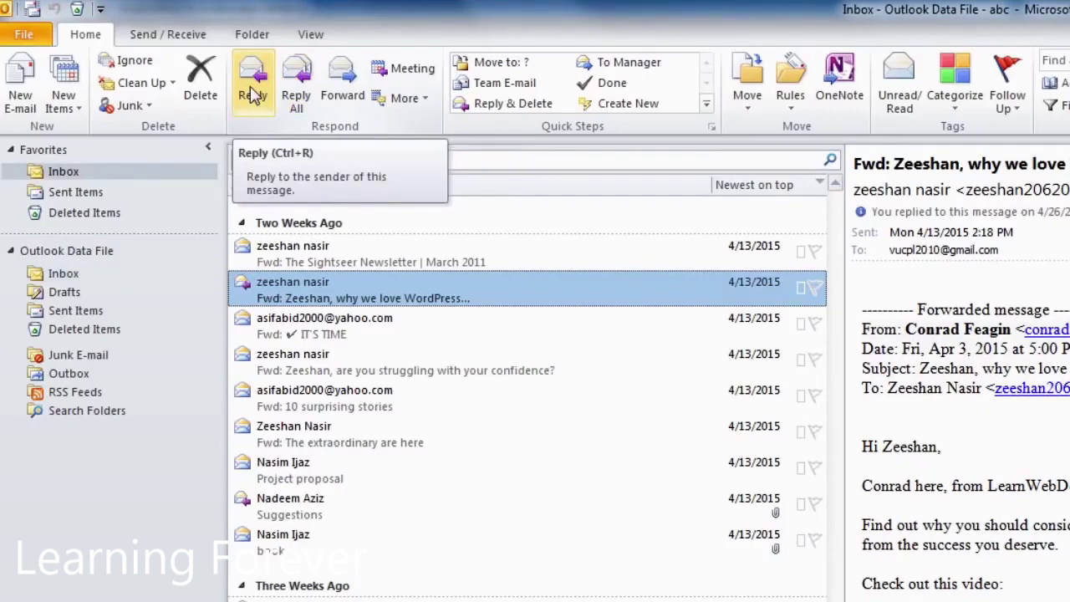
# Reply to the WordPress sender with a named greeting and 'Thank you very much for your response.'
pyautogui.click(252, 95)
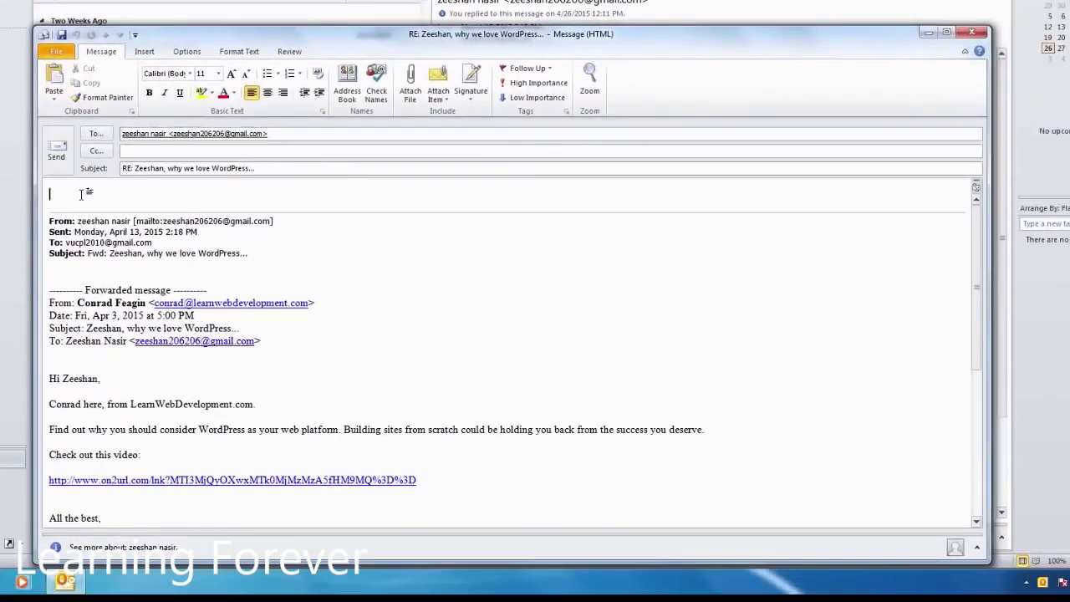
pyautogui.write('Dear Zeeshan,')
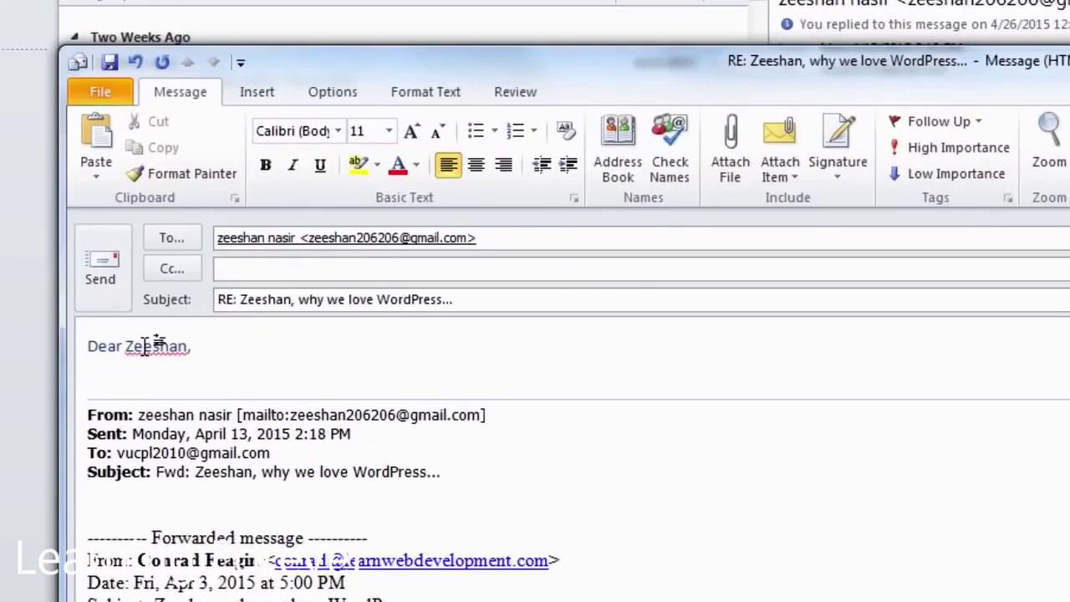
pyautogui.press('Return')
pyautogui.write('Thank you very much for your response.')
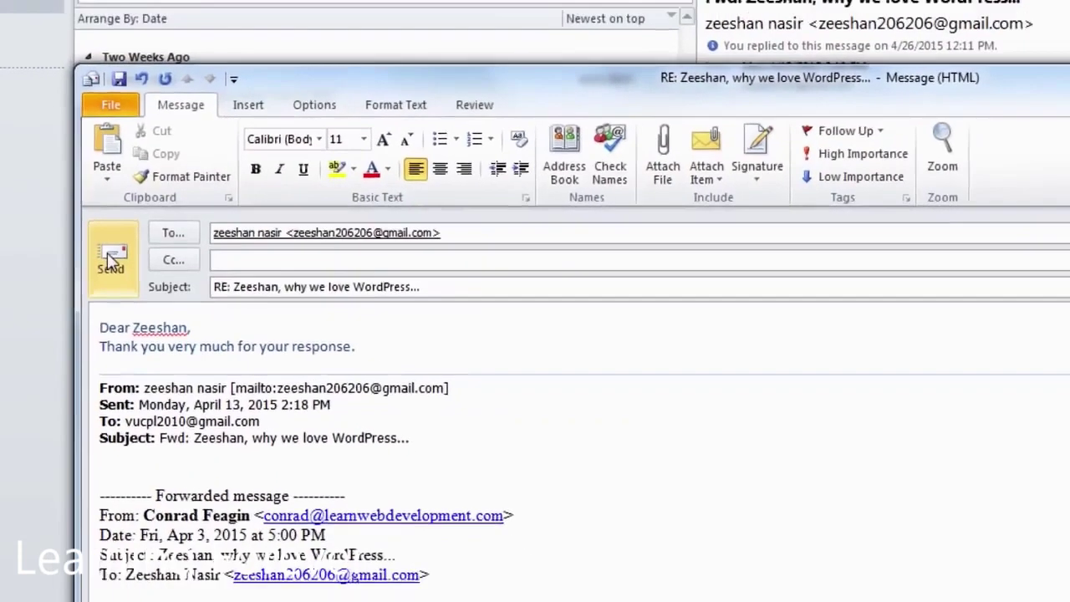
pyautogui.click(92, 269)
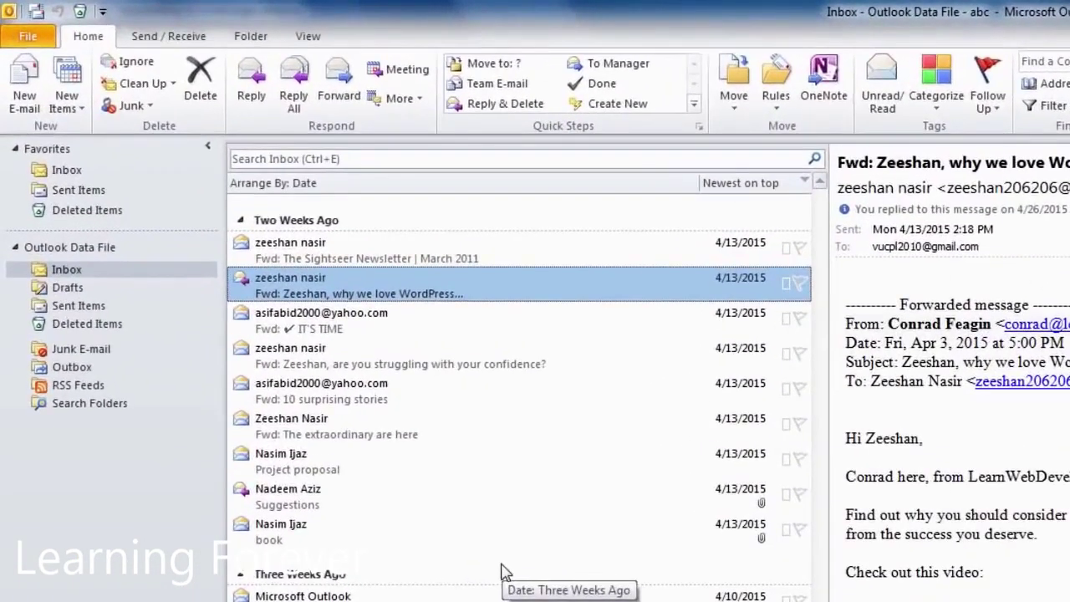
pyautogui.click(85, 306)
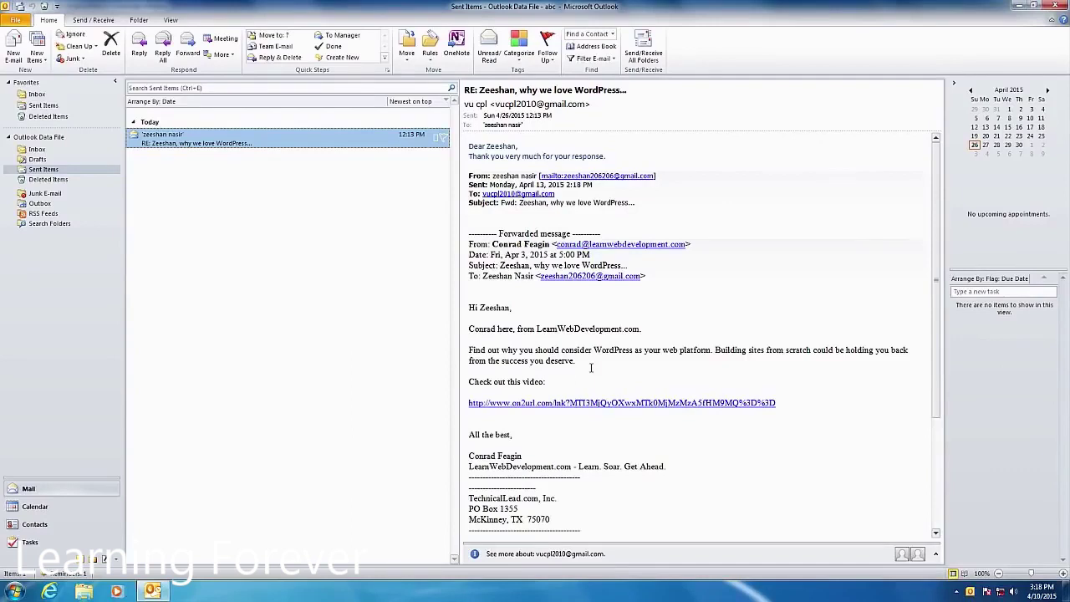
pyautogui.click(34, 150)
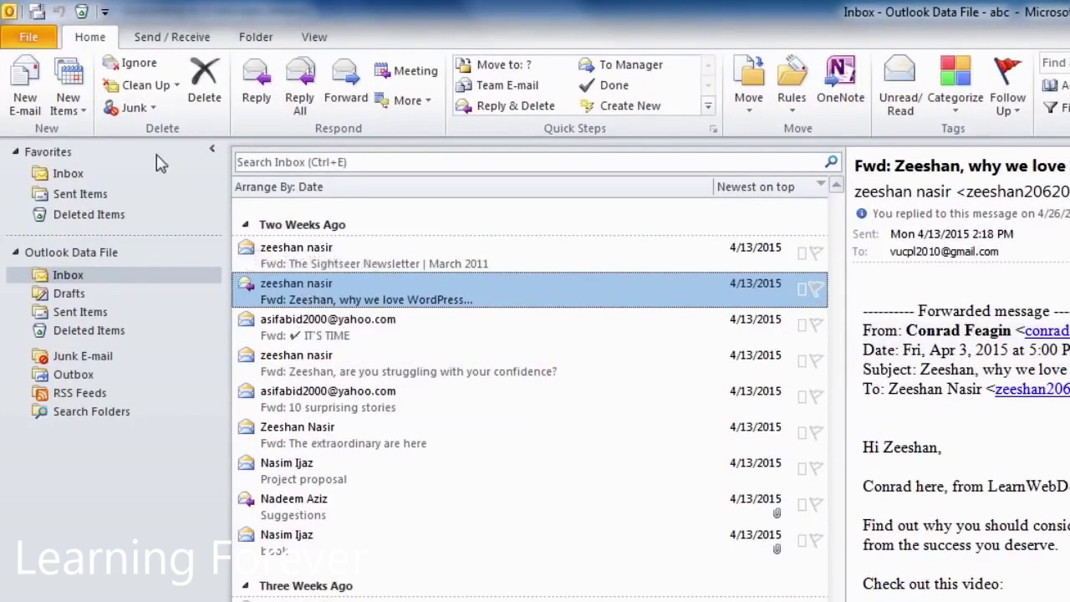
# Set Mail options' 'When replying to a message' to 'Do not include original message', then start a test reply
pyautogui.click(29, 38)
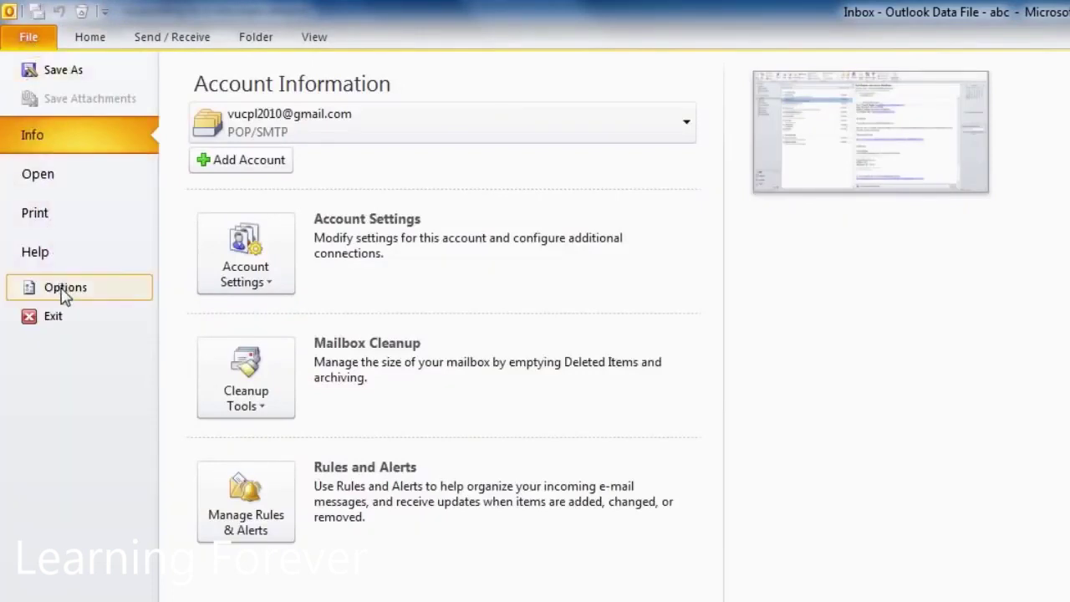
pyautogui.press('Escape')
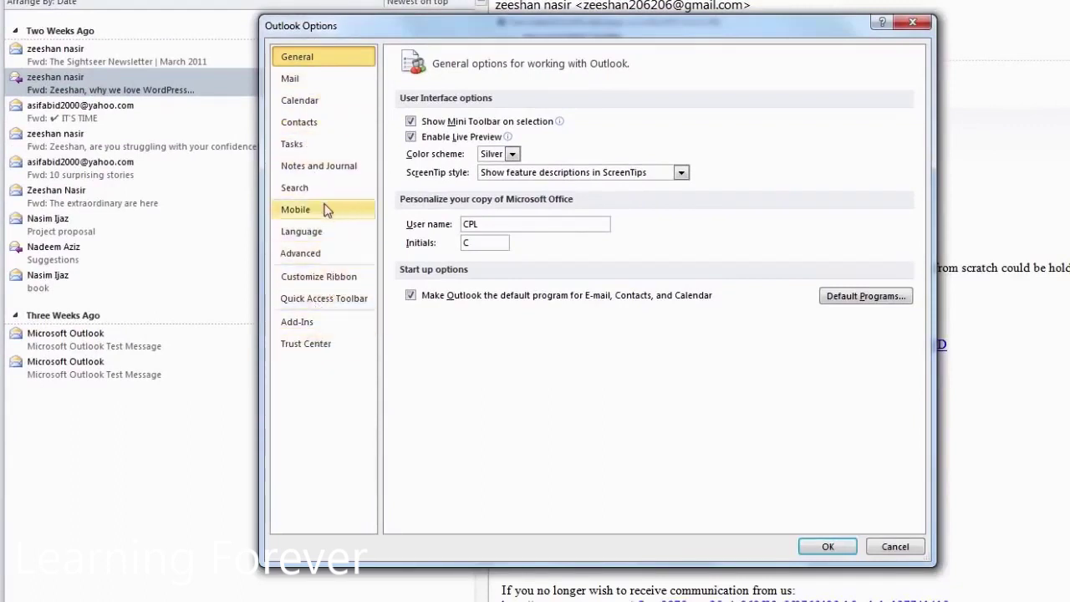
pyautogui.click(292, 79)
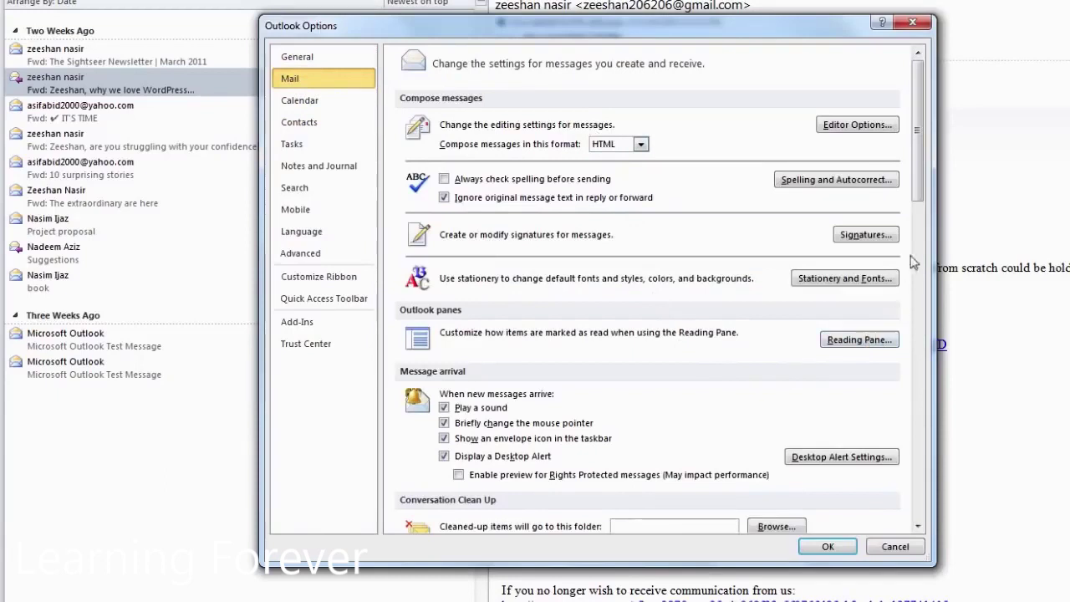
pyautogui.moveTo(919, 178); pyautogui.dragTo(930, 332)
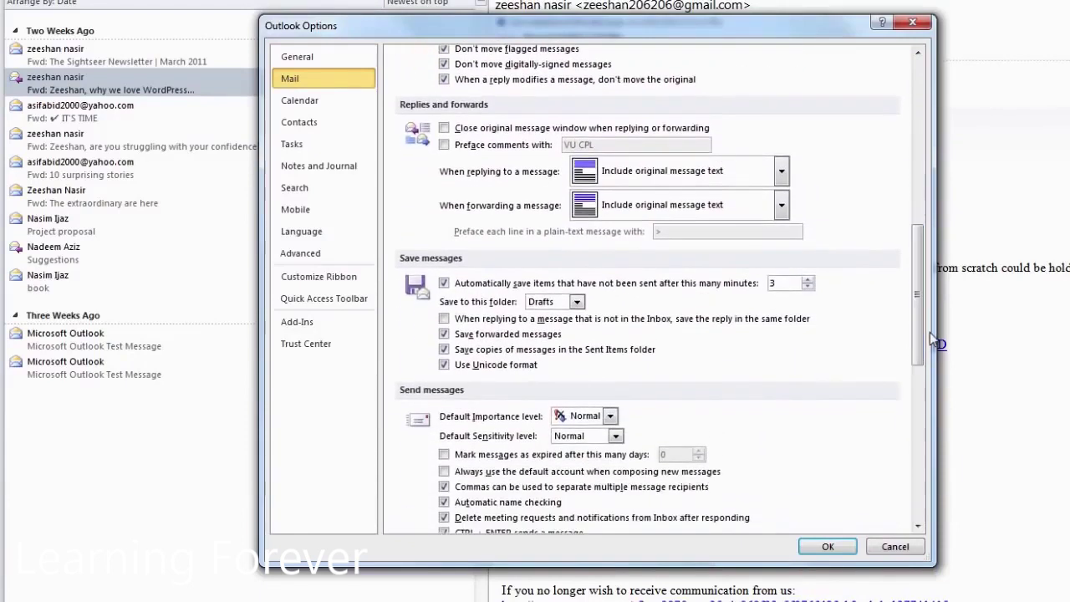
pyautogui.click(782, 172)
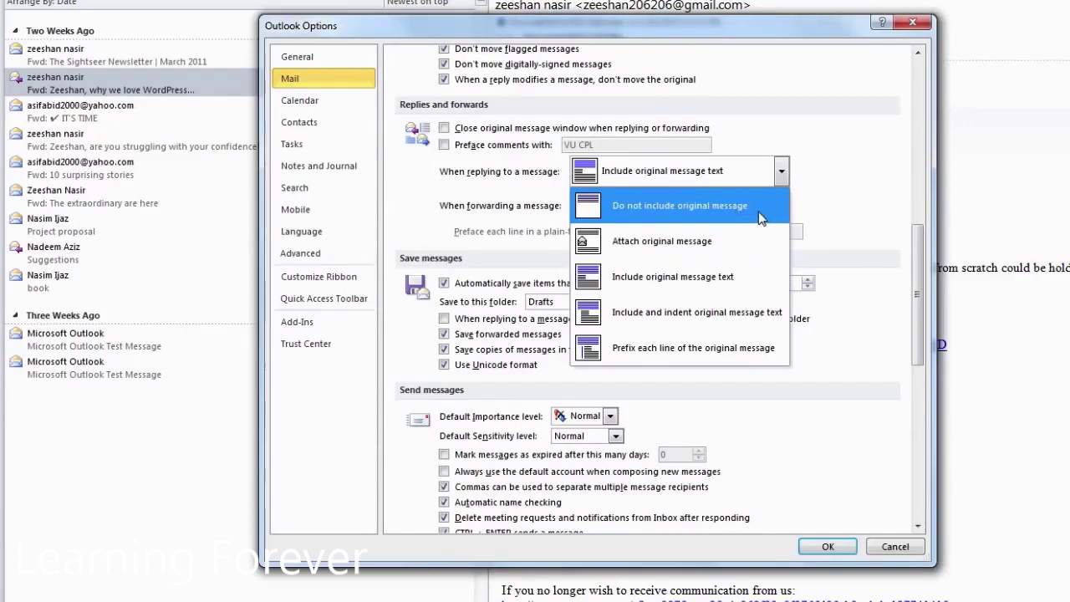
pyautogui.click(761, 217)
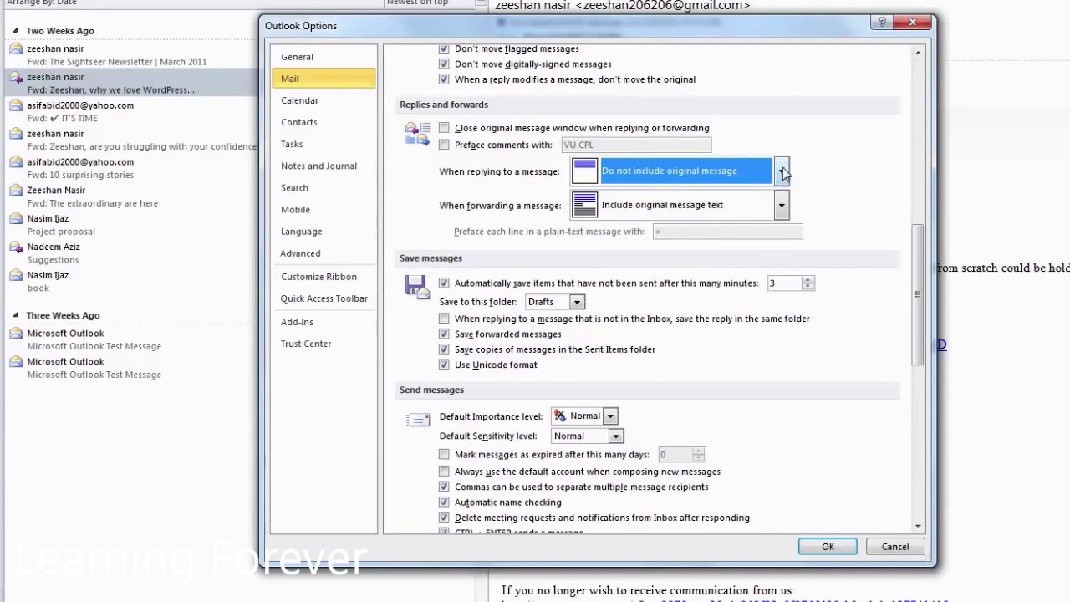
pyautogui.click(782, 171)
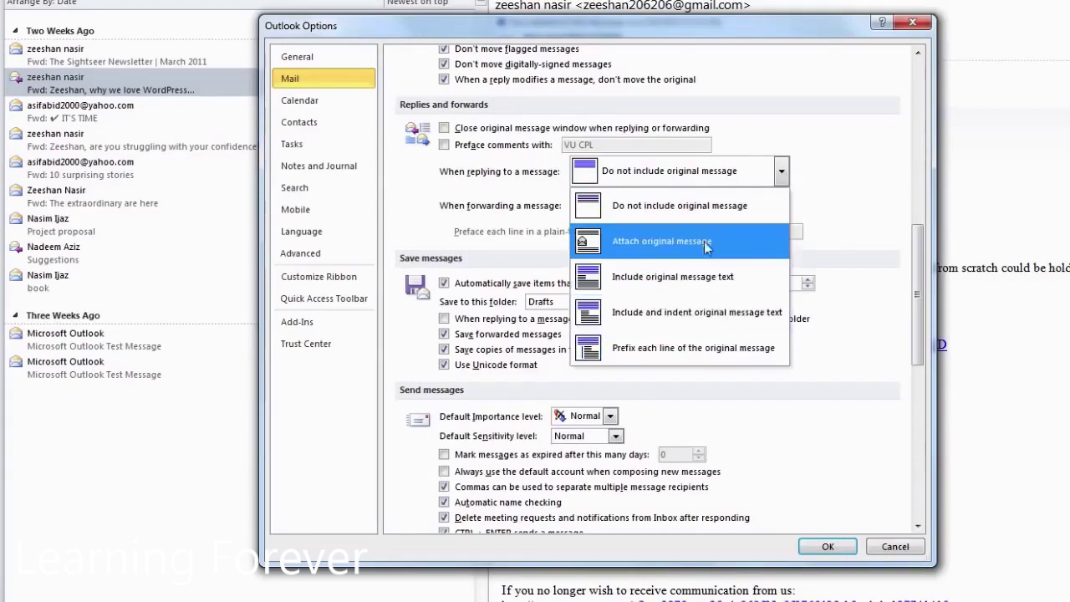
pyautogui.click(684, 209)
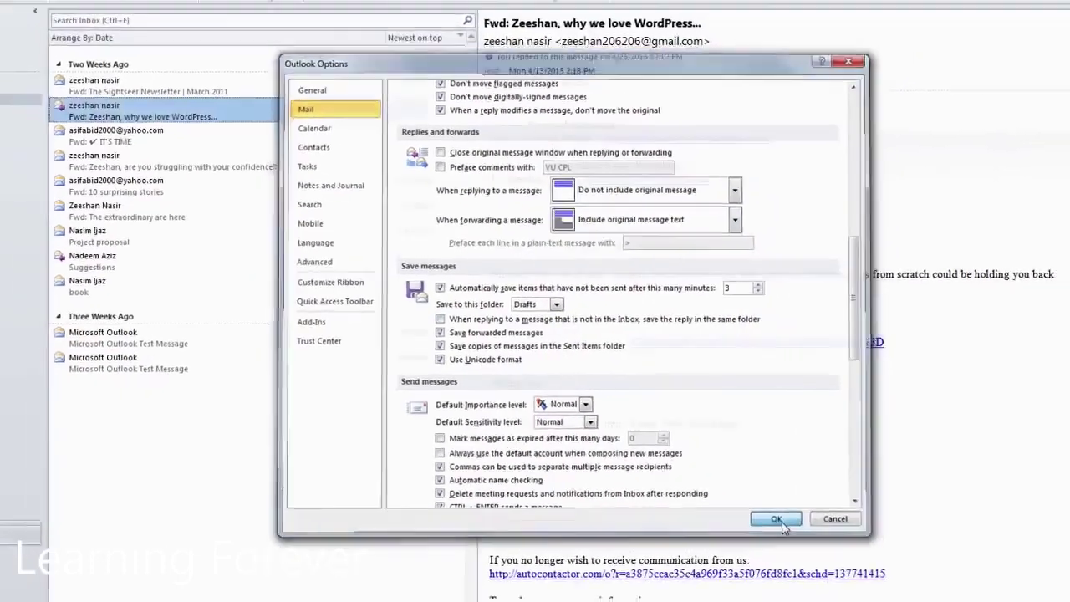
pyautogui.click(828, 546)
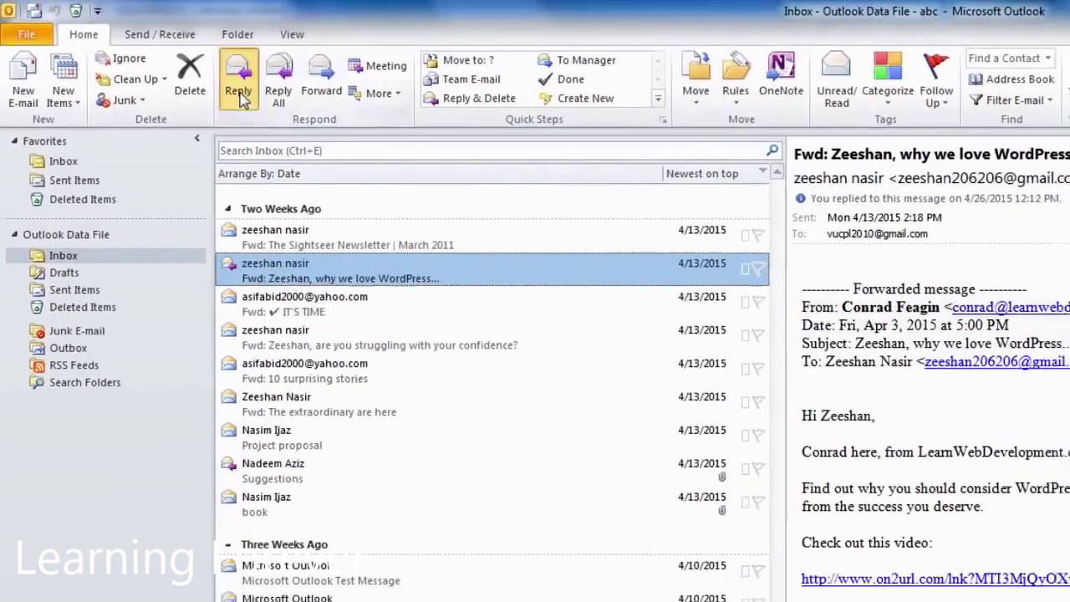
pyautogui.click(239, 92)
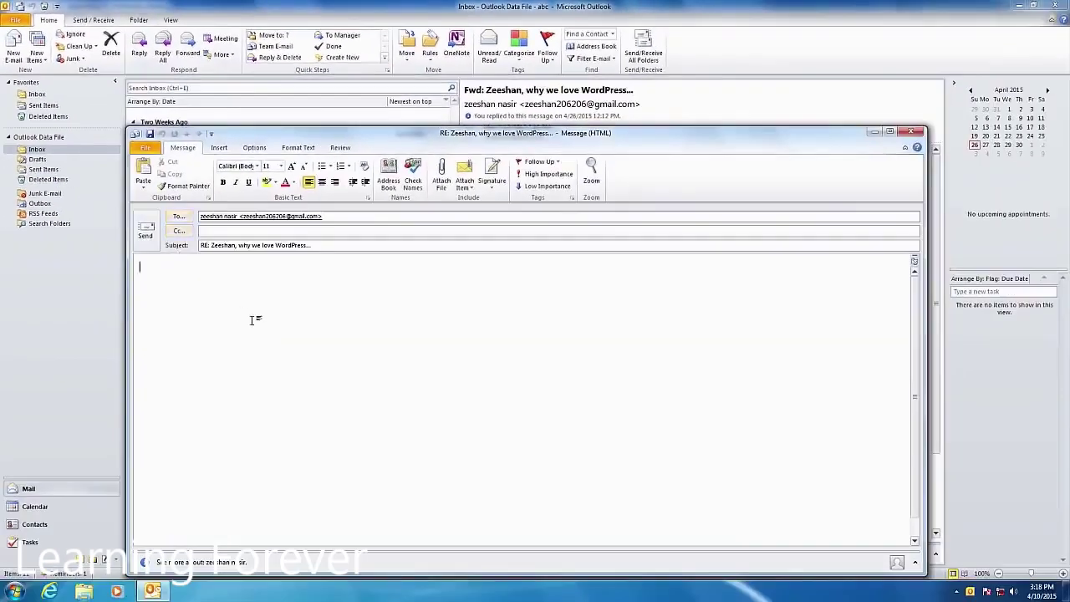
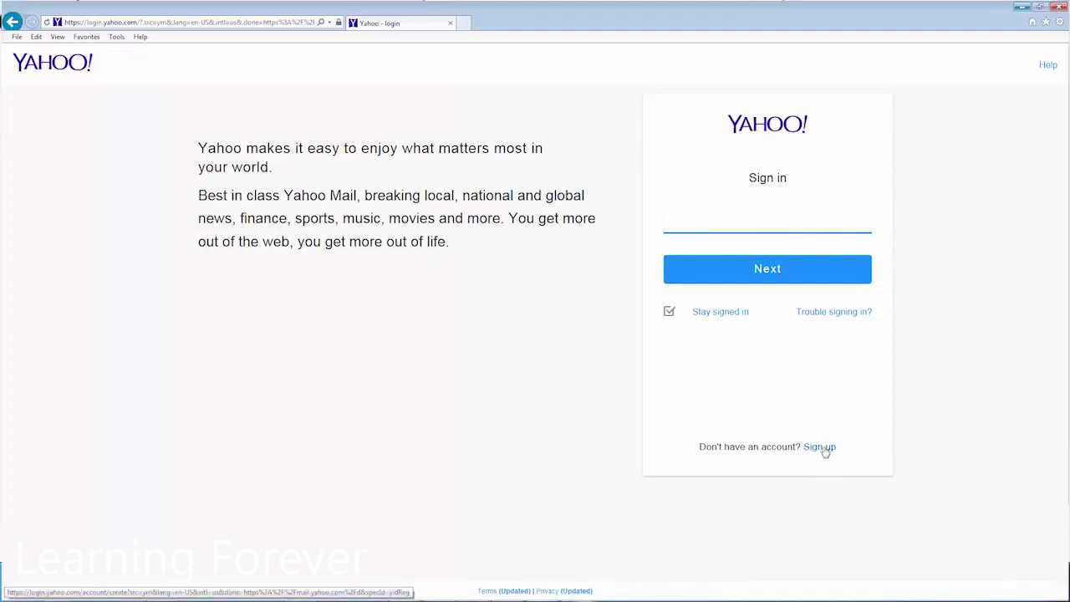
# Open the Yahoo sign-up form and enter the new user's first and last name
pyautogui.click(824, 449)
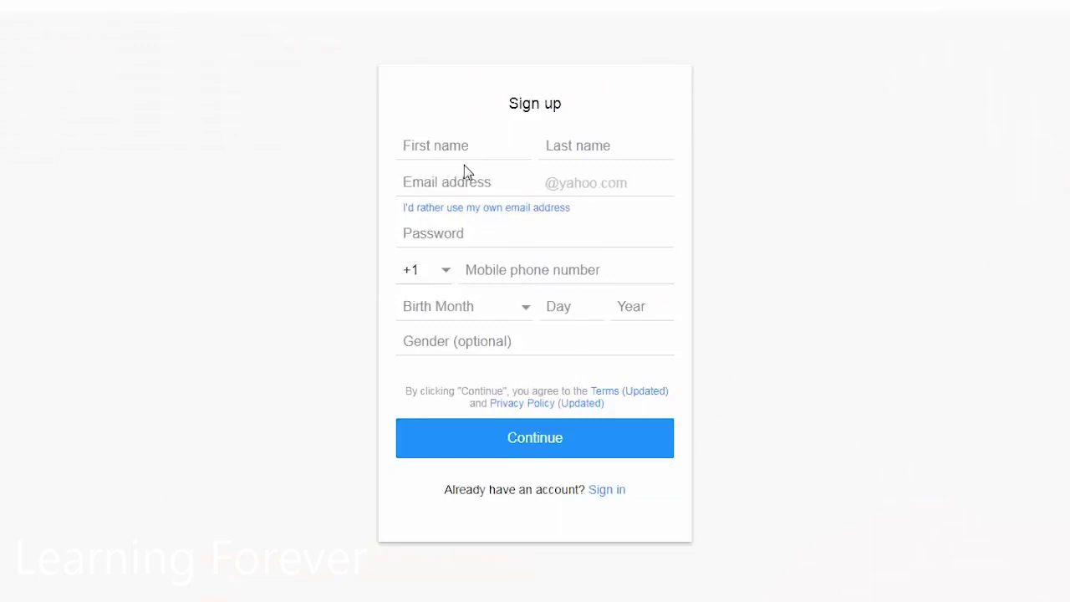
pyautogui.click(439, 148)
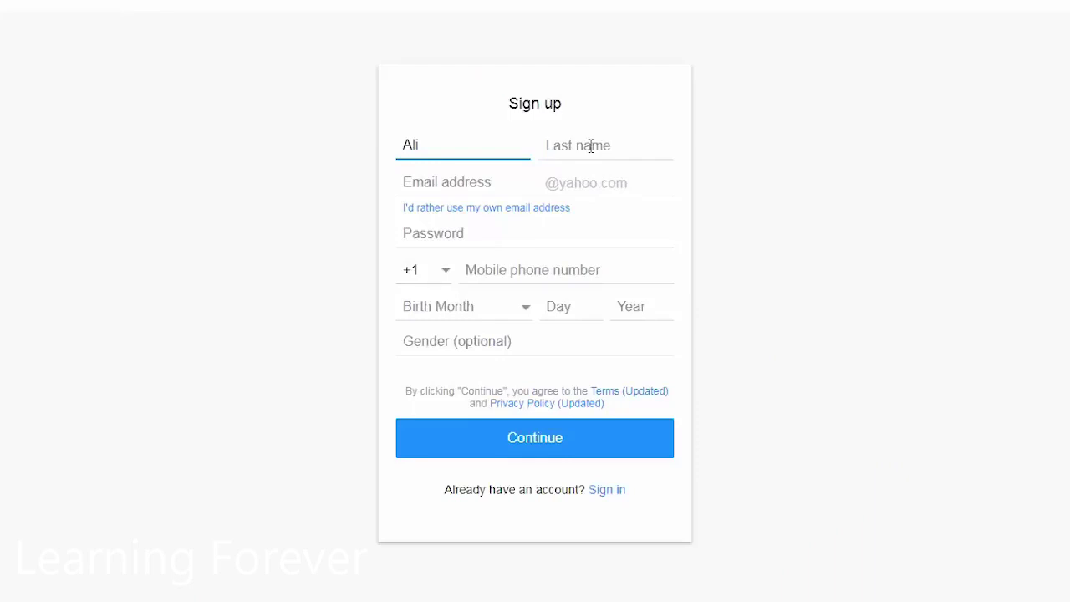
pyautogui.click(590, 146)
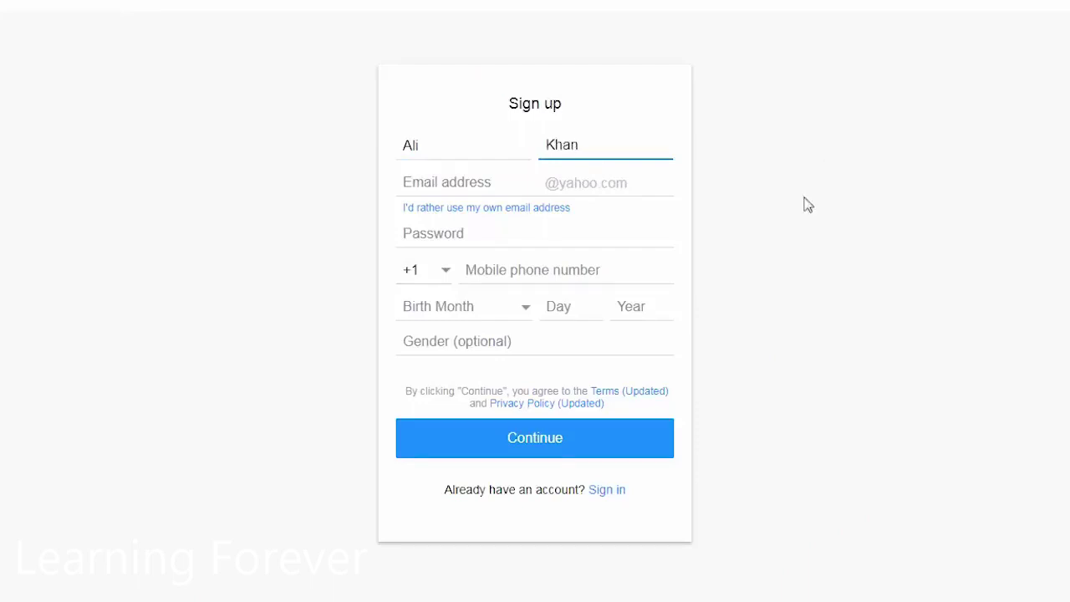
# Enter the desired Yahoo email username and an account password
pyautogui.press('Tab')
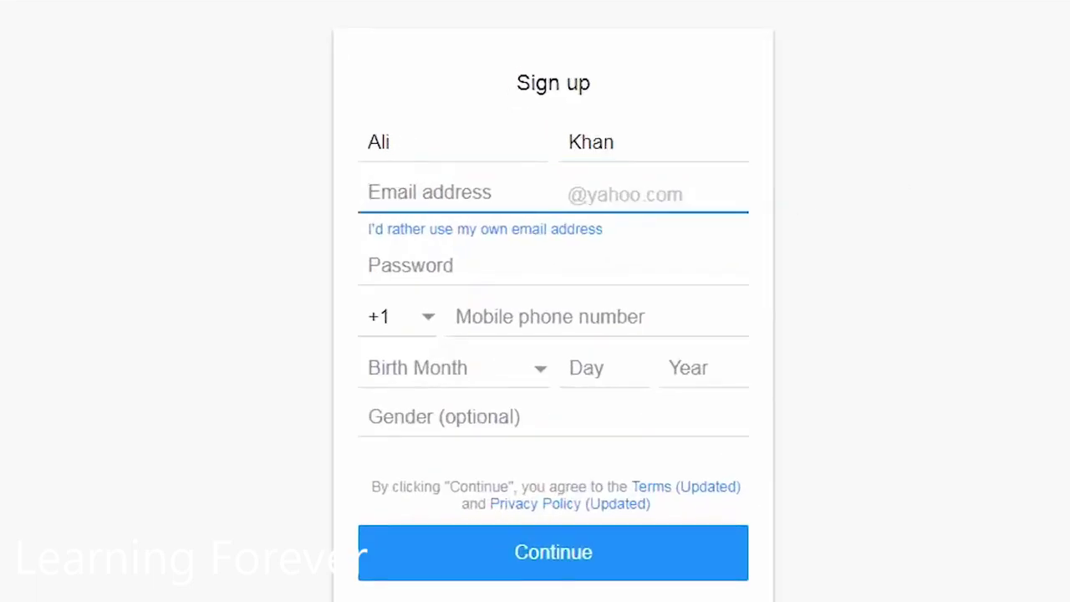
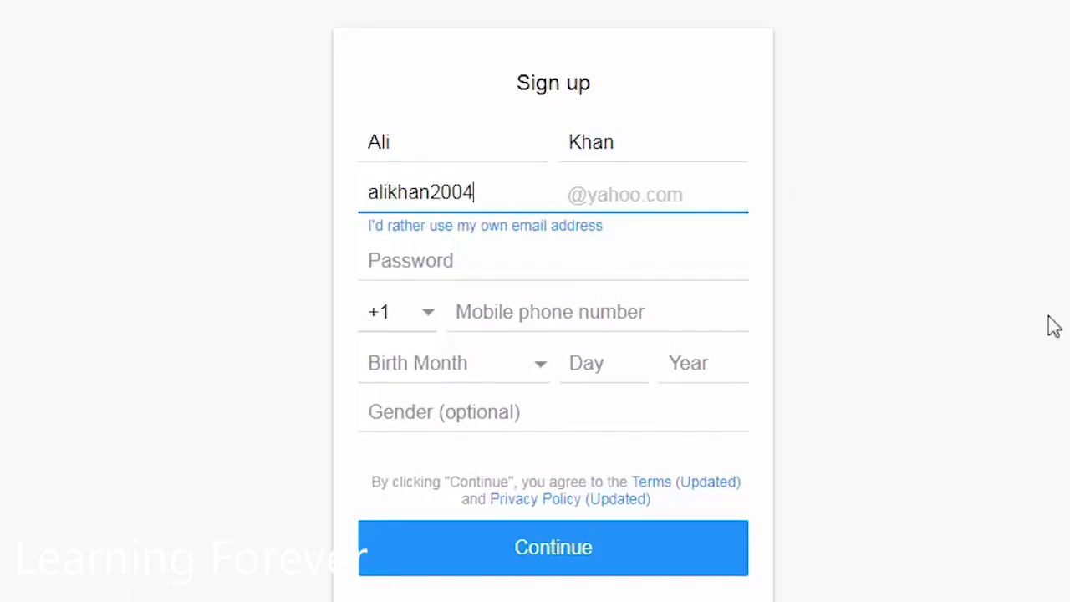
pyautogui.click(636, 275)
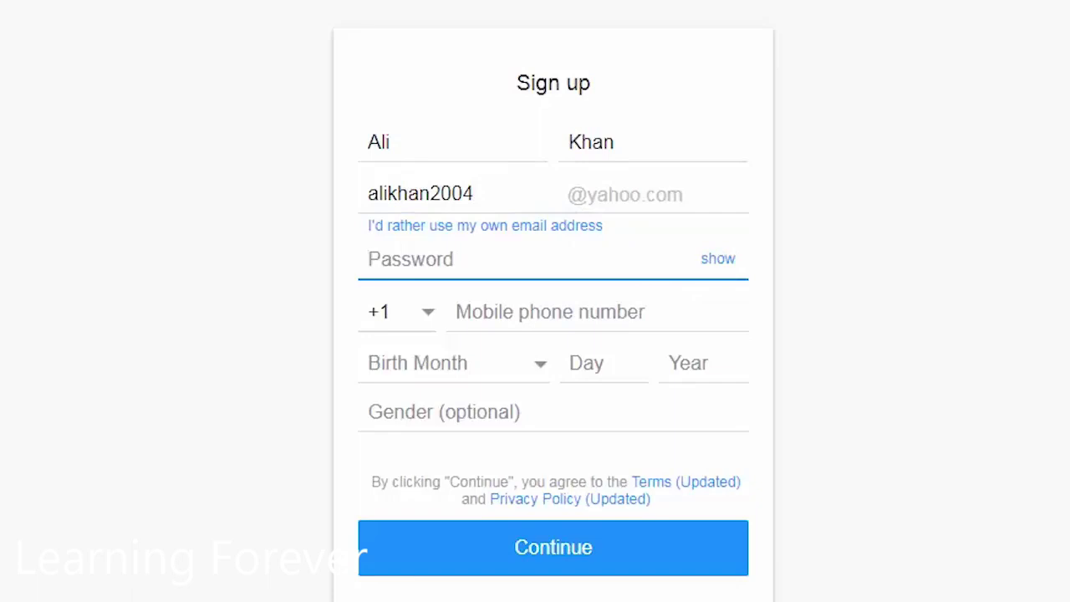
pyautogui.write('•••••••••')
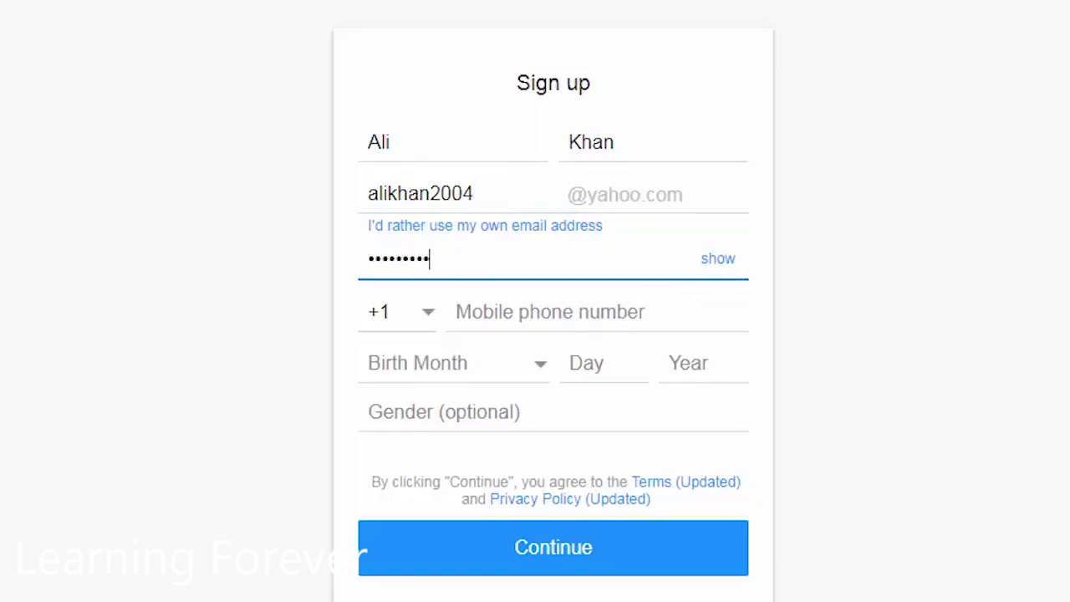
pyautogui.write('••••')
# Enter the mobile number with the Pakistan (+92) country code
pyautogui.click(429, 317)
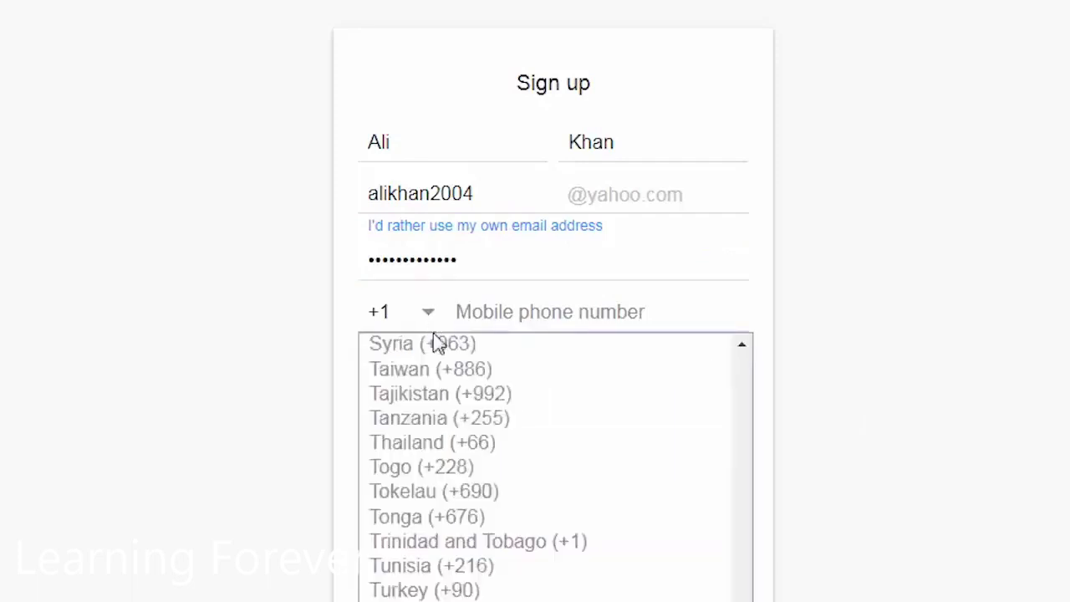
pyautogui.press('p')
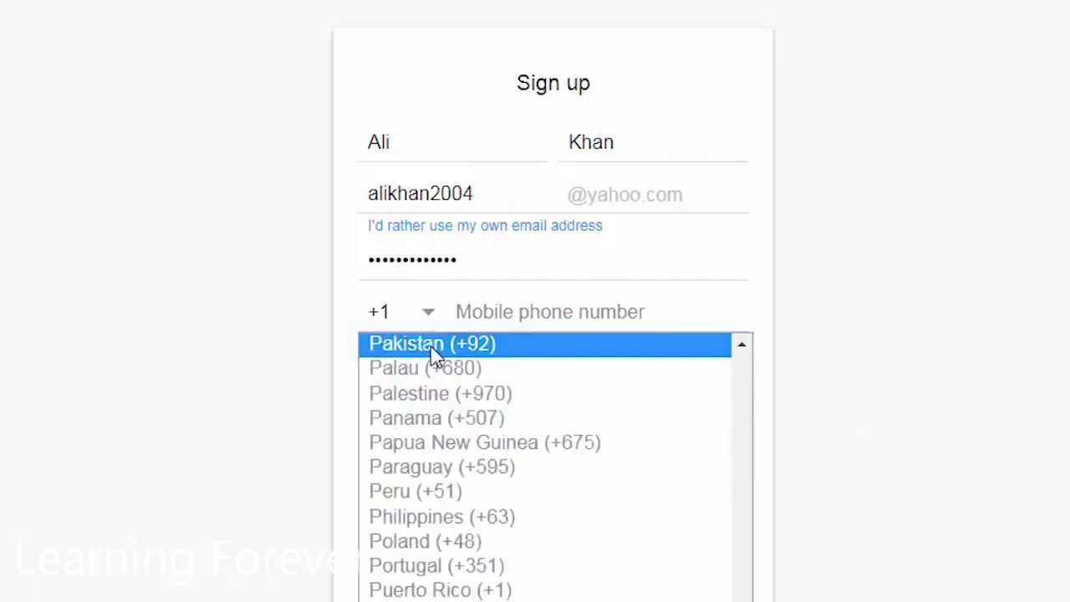
pyautogui.click(431, 349)
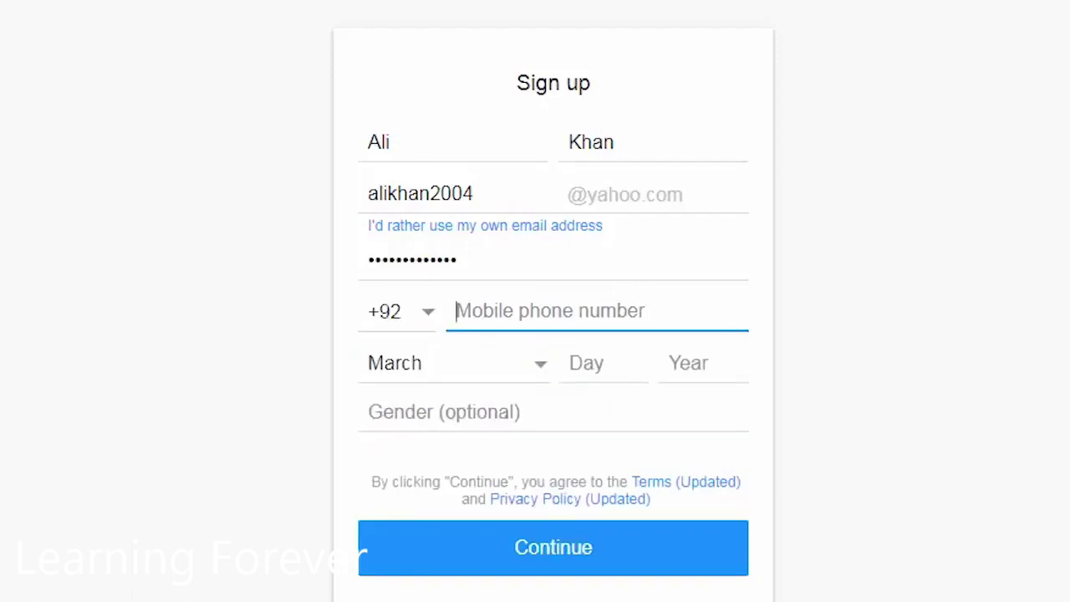
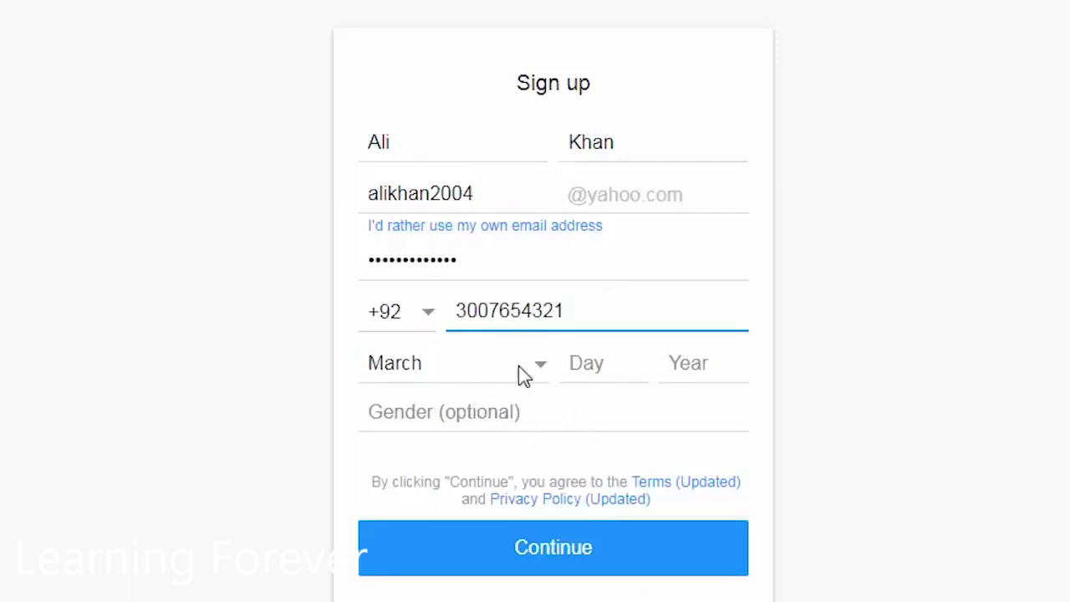
pyautogui.click(435, 371)
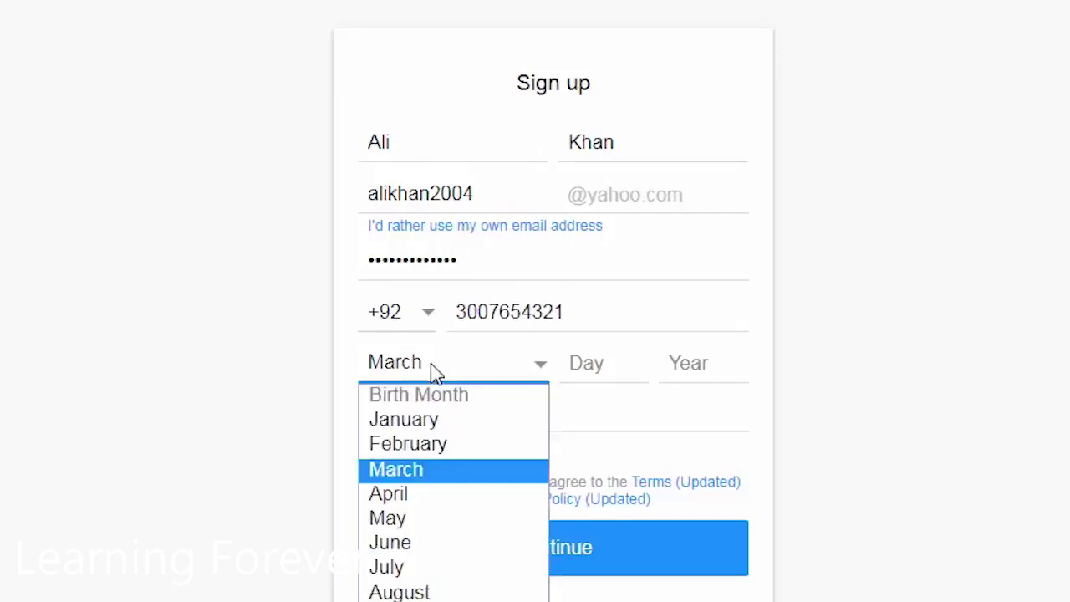
pyautogui.click(418, 473)
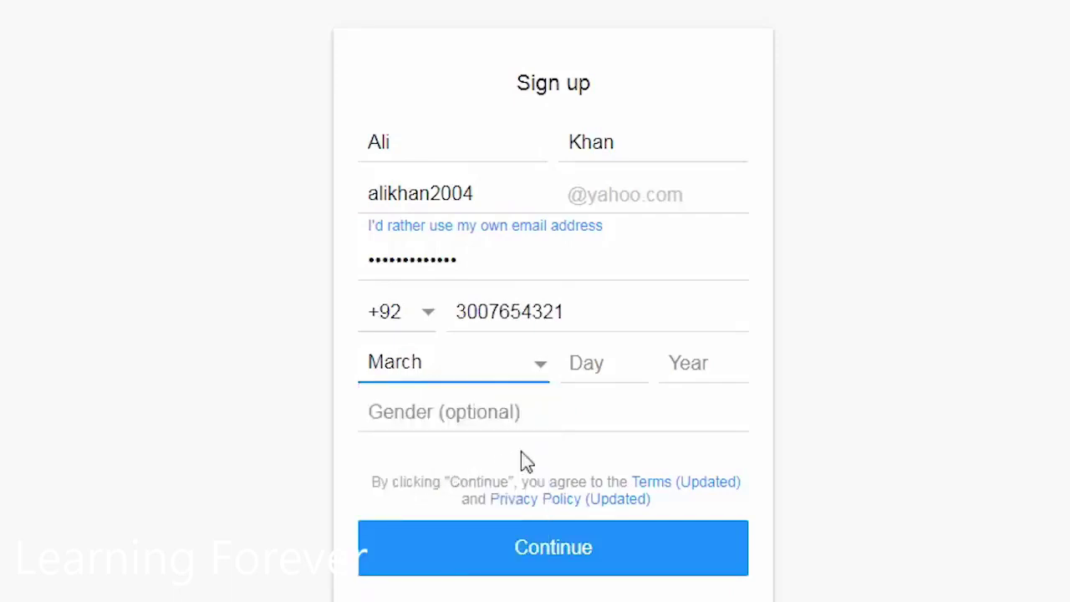
pyautogui.click(607, 363)
pyautogui.write('19')
pyautogui.click(681, 374)
pyautogui.write('2001')
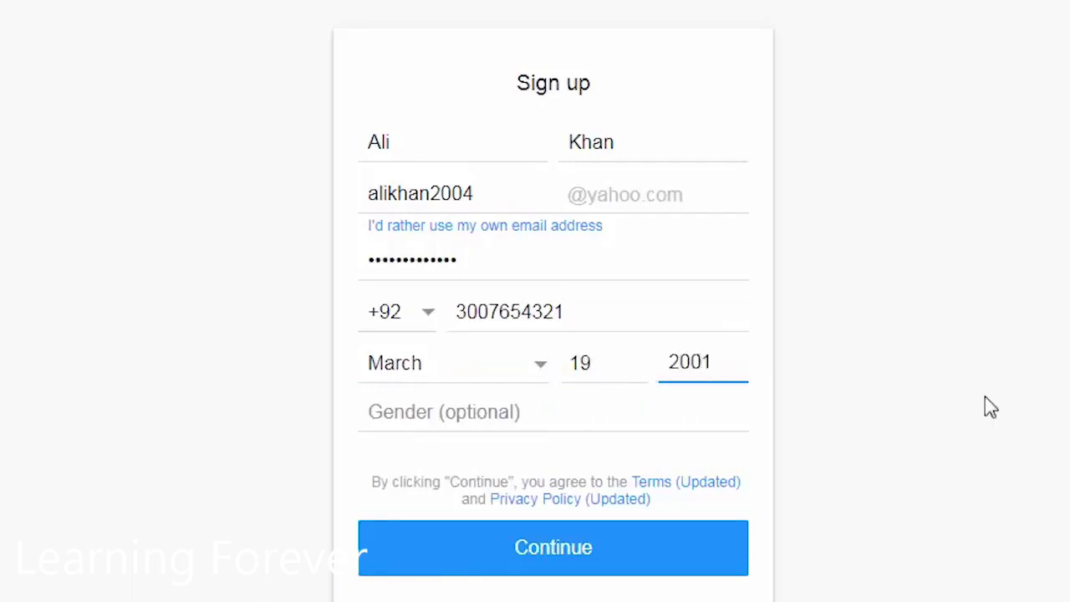
pyautogui.click(549, 418)
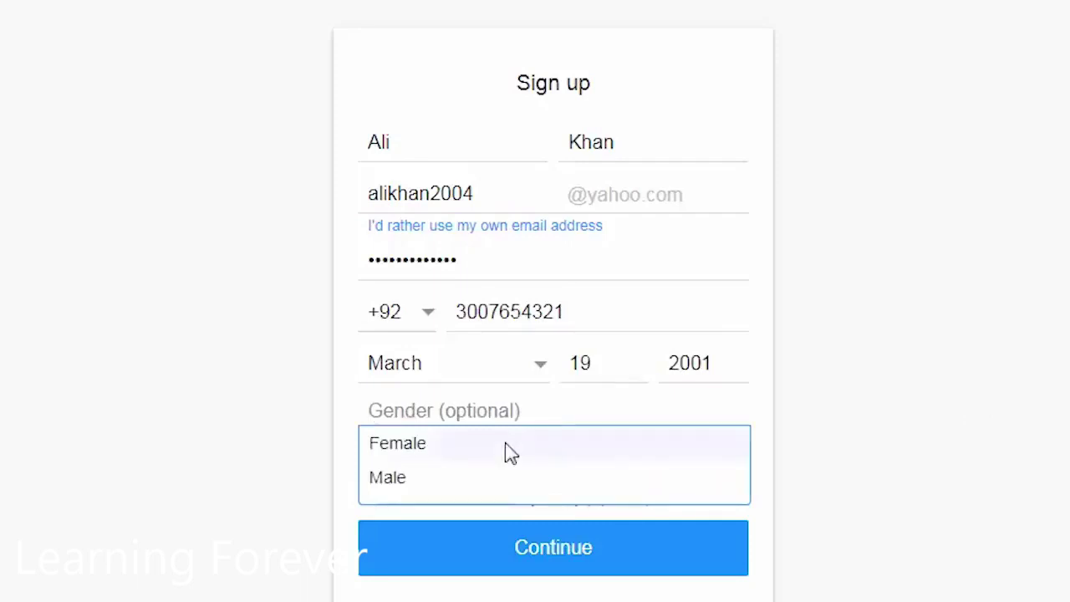
pyautogui.click(390, 477)
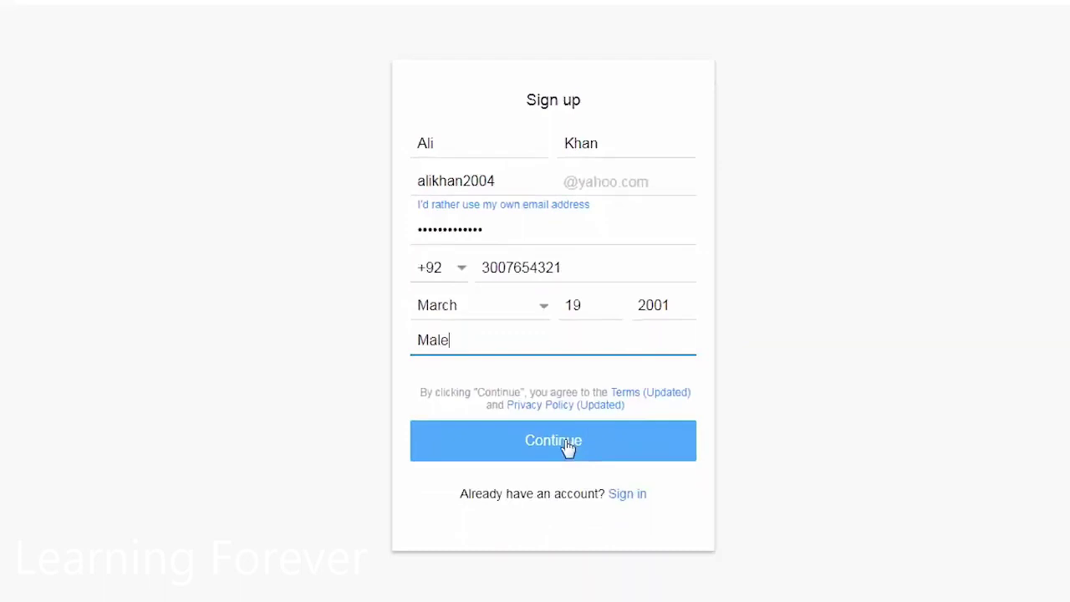
pyautogui.click(567, 448)
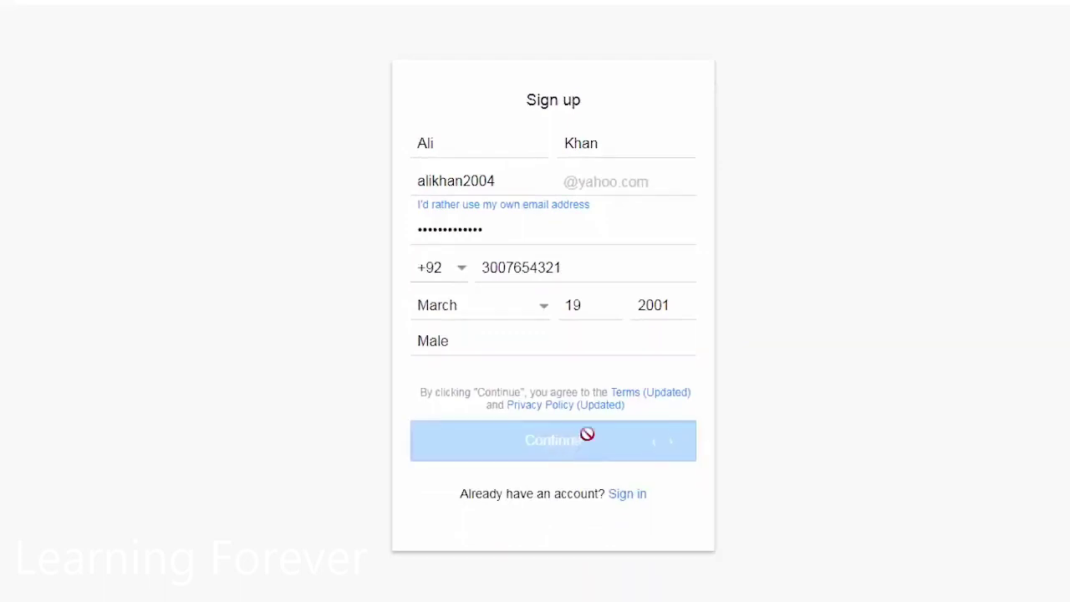
# Request a texted account key, enter the received code, and verify the phone
pyautogui.click(560, 373)
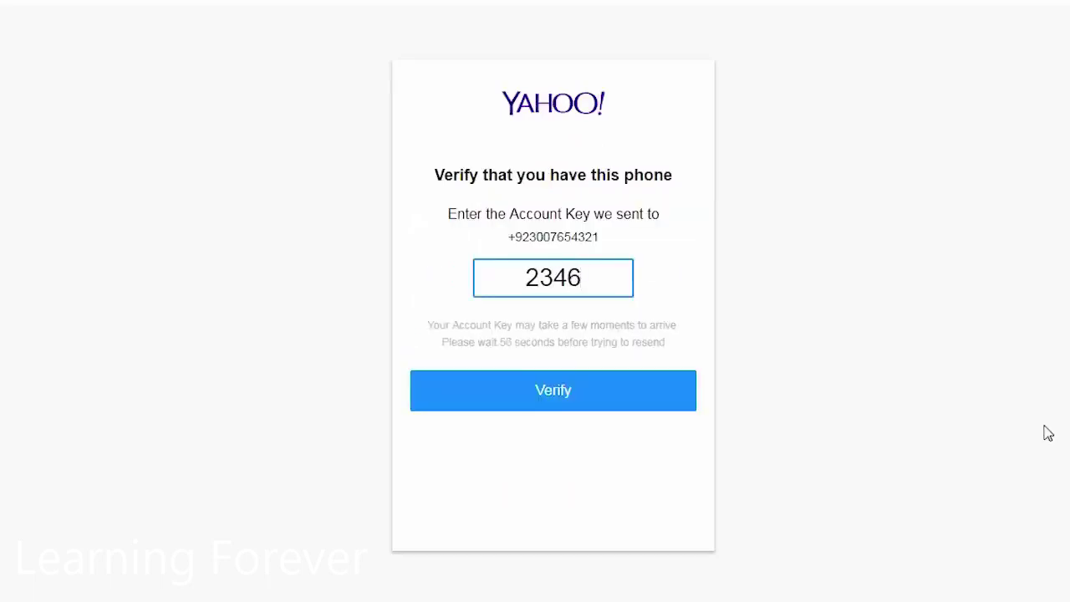
pyautogui.click(569, 399)
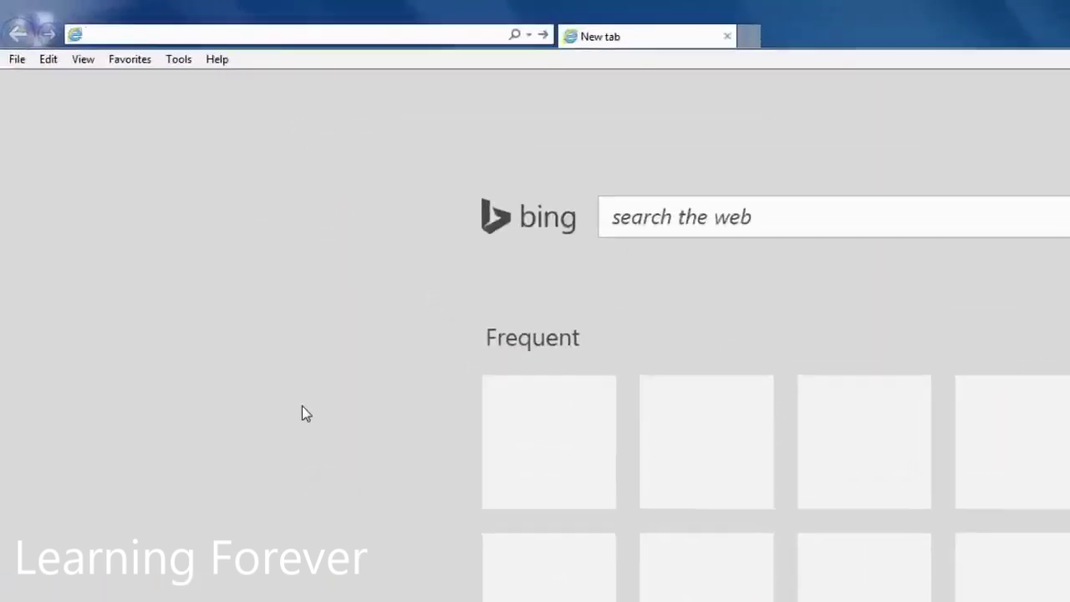
# Load mail.yahoo.com and sign in with the existing account's username and password
pyautogui.write('mail.yahoo.co')
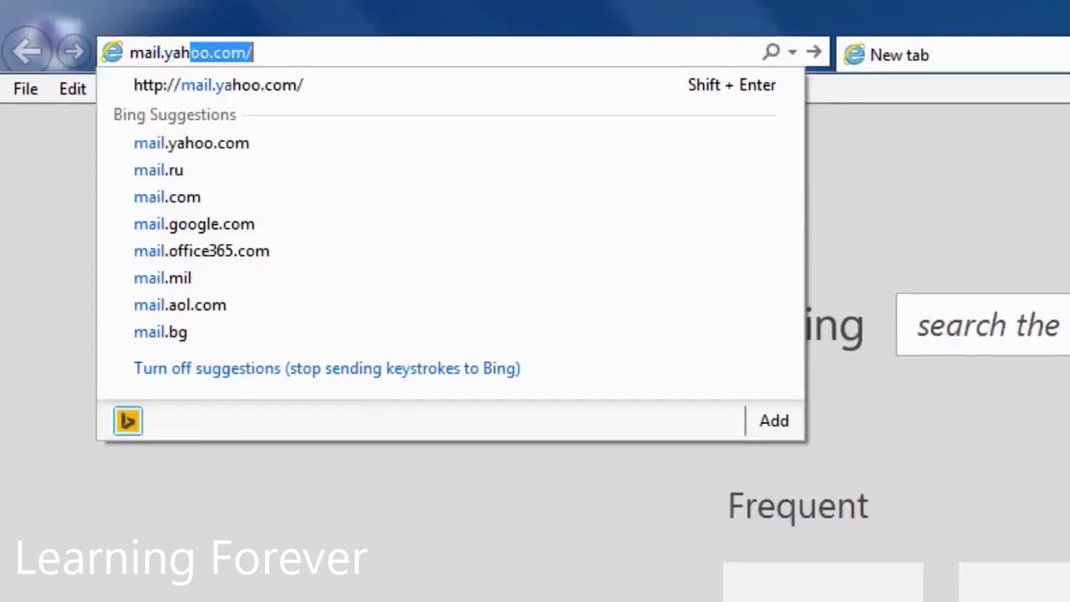
pyautogui.write('m')
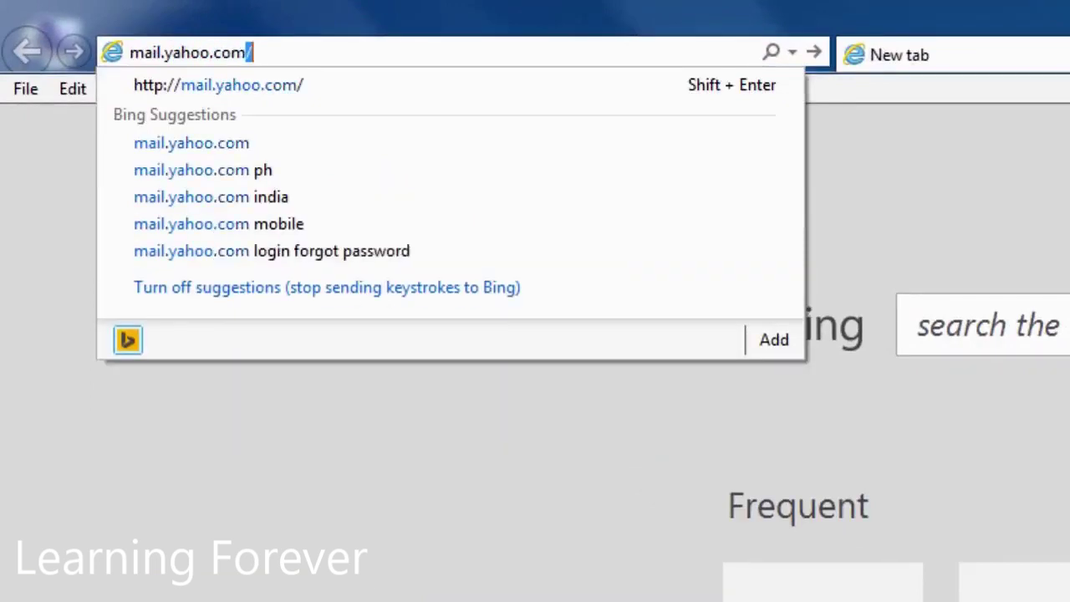
pyautogui.press('Return')
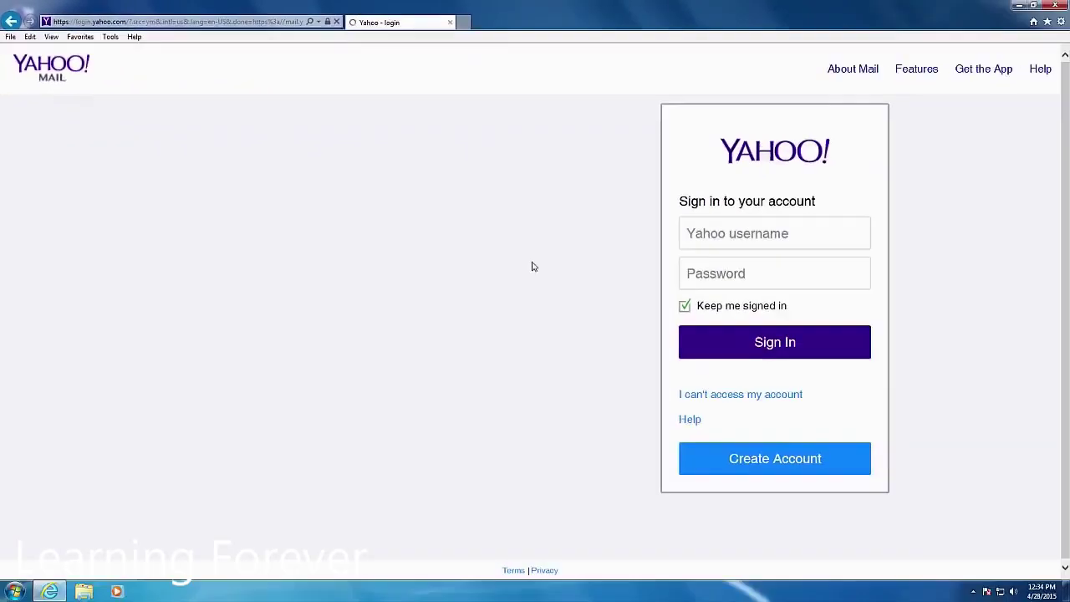
pyautogui.click(697, 237)
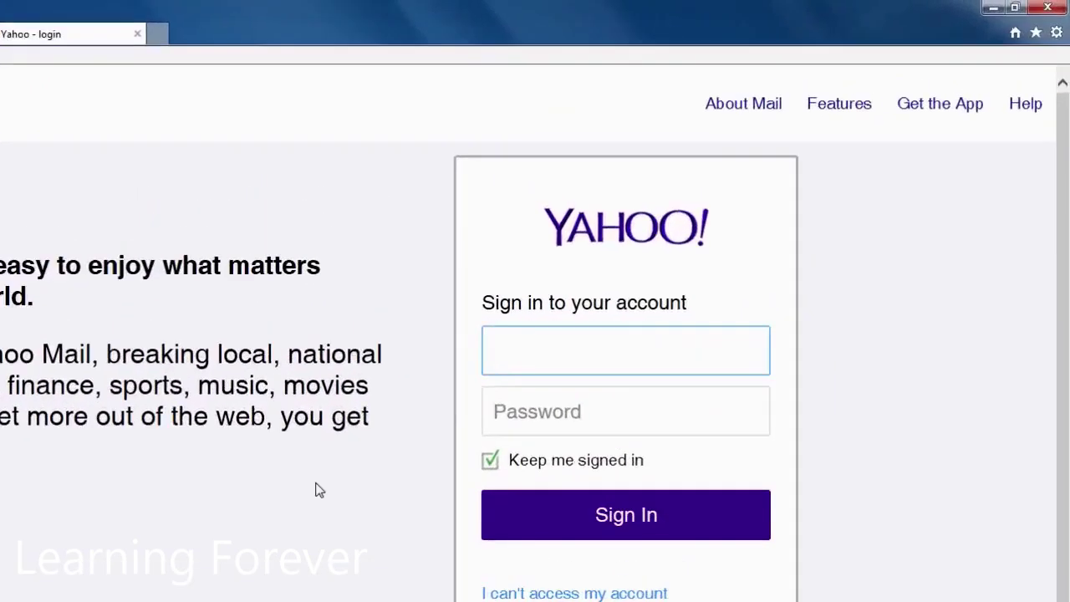
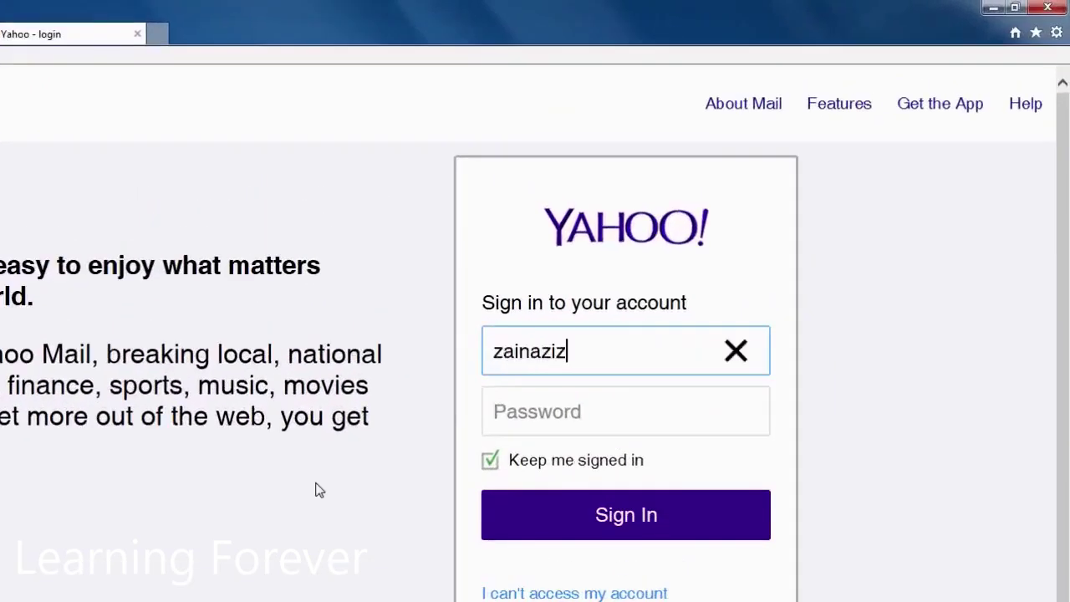
pyautogui.click(513, 421)
pyautogui.write('••••••••••')
pyautogui.click(618, 552)
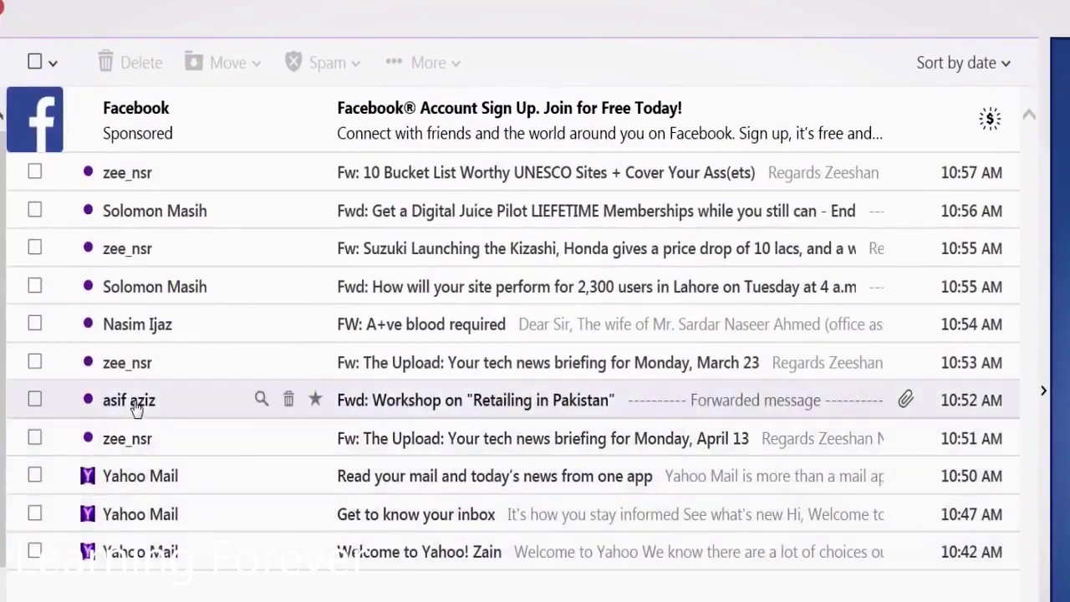
# Read the Workshop on Retailing in Pakistan email, then open 'FW: A+ve blood required'
pyautogui.click(134, 402)
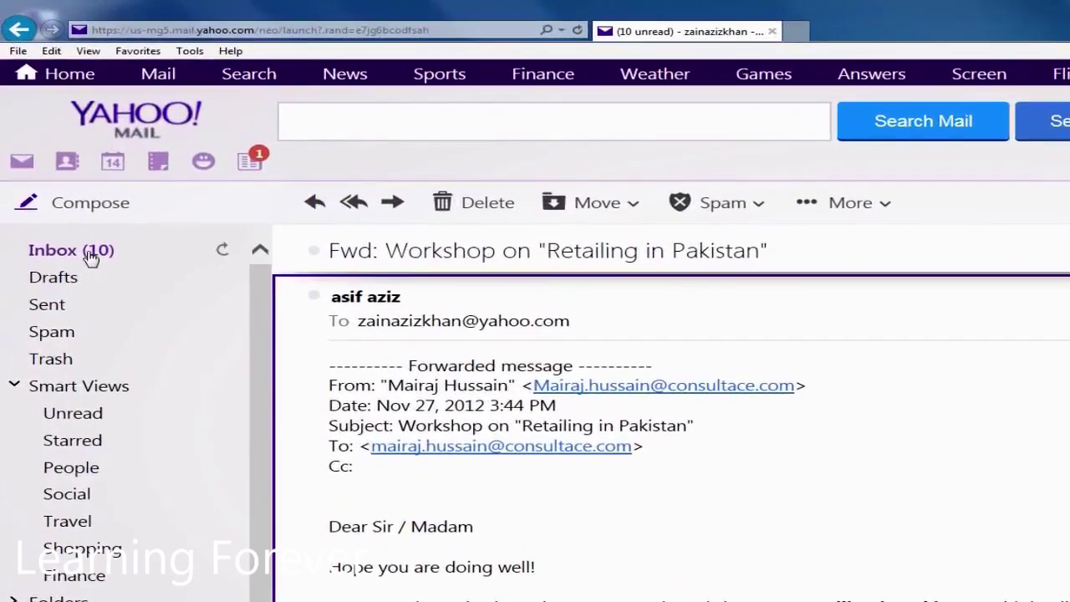
pyautogui.click(91, 253)
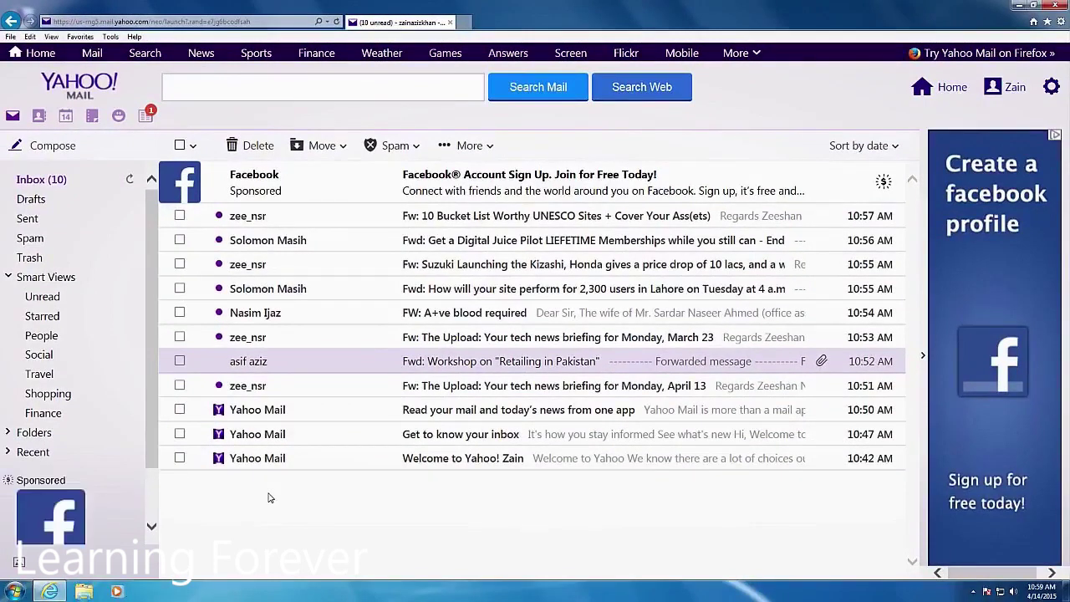
pyautogui.click(242, 313)
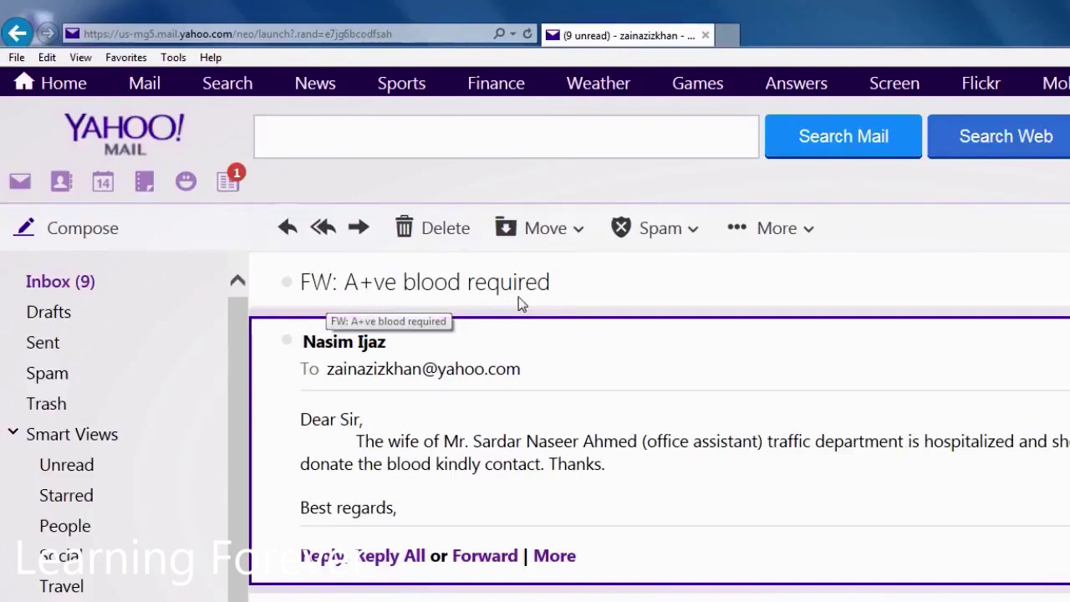
# View the sender's contact card on the blood request email, then close it
pyautogui.tripleClick(306, 343)
pyautogui.click(312, 366)
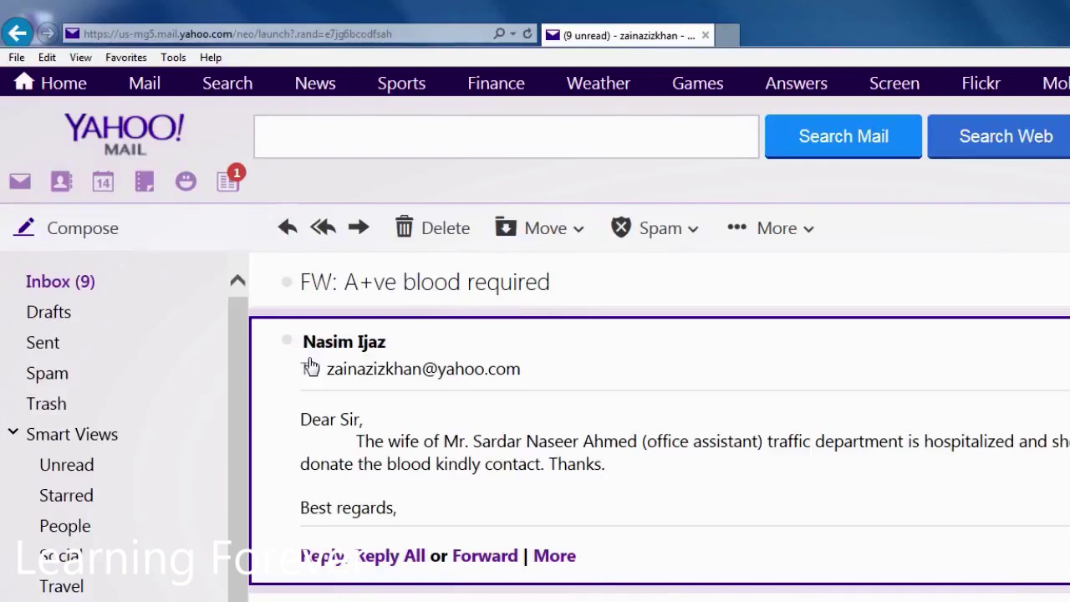
pyautogui.tripleClick(335, 343)
pyautogui.moveTo(376, 358)
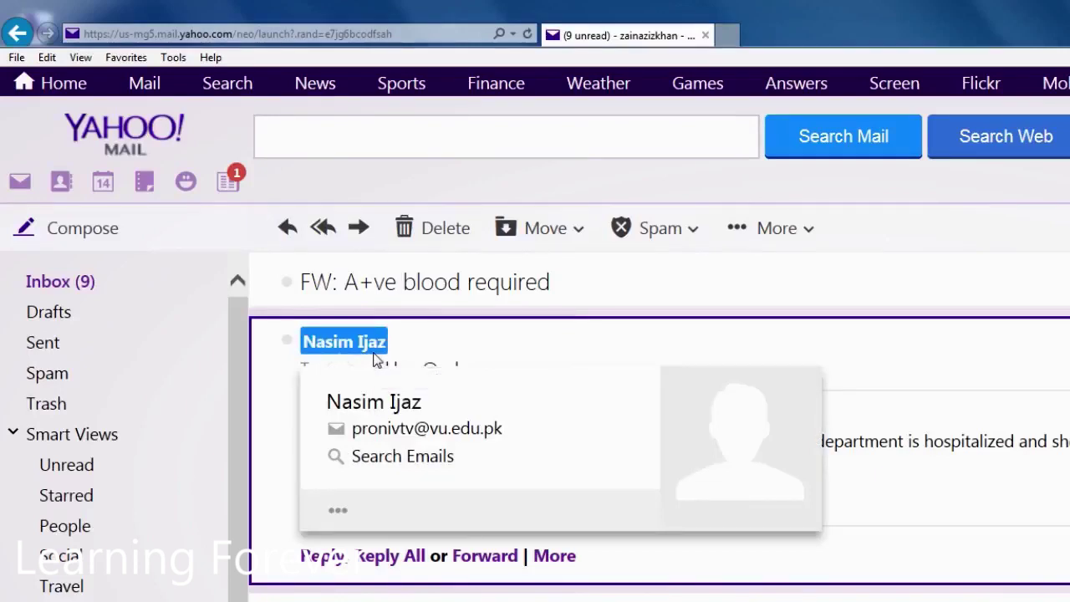
pyautogui.click(279, 388)
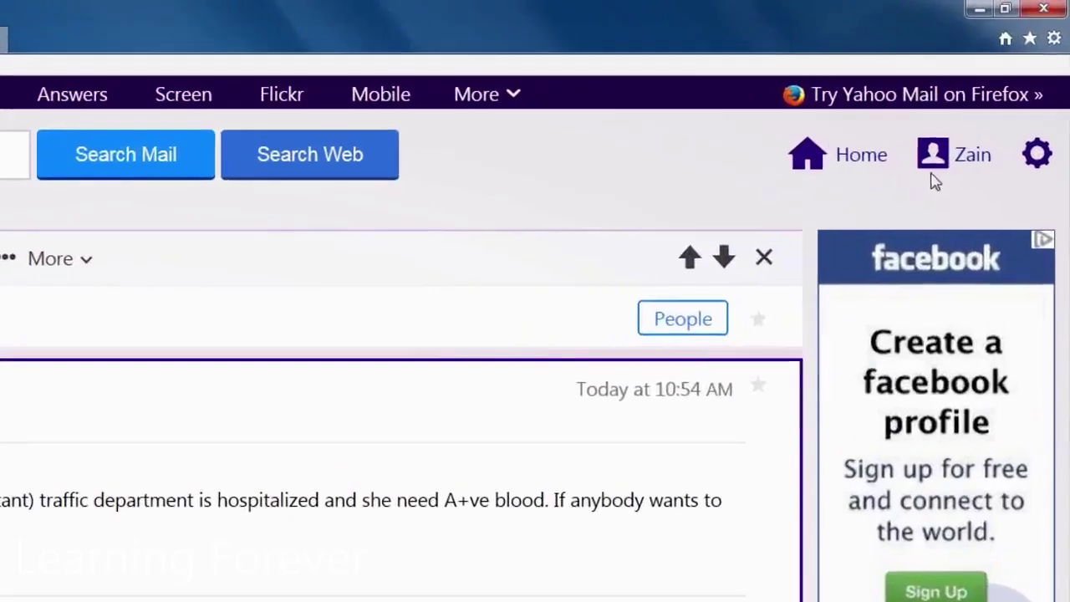
# Sign out via the account menu in the top-right header
pyautogui.click(1002, 92)
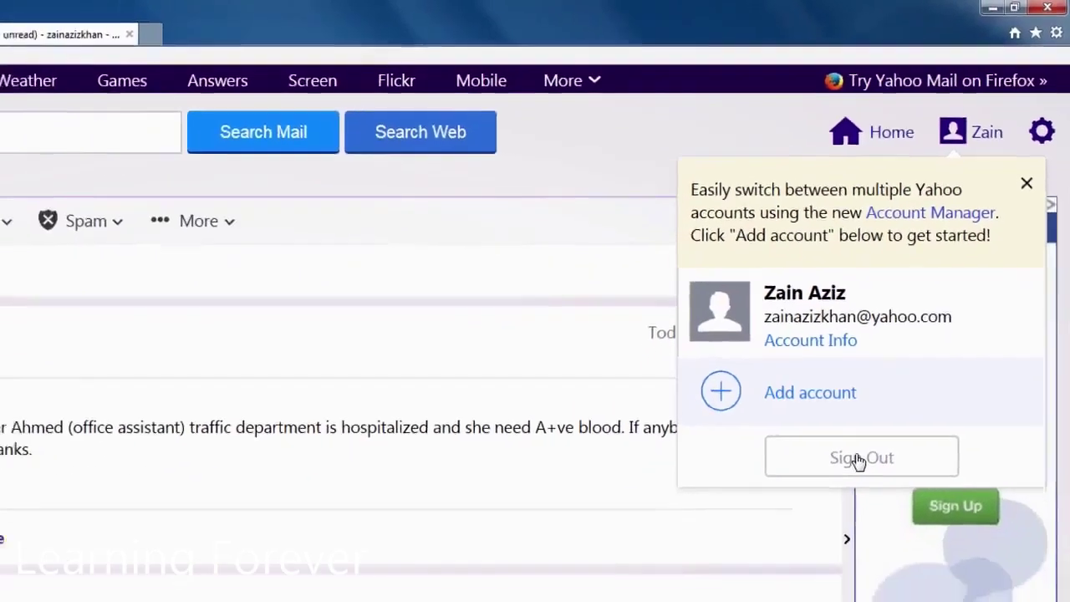
pyautogui.click(825, 539)
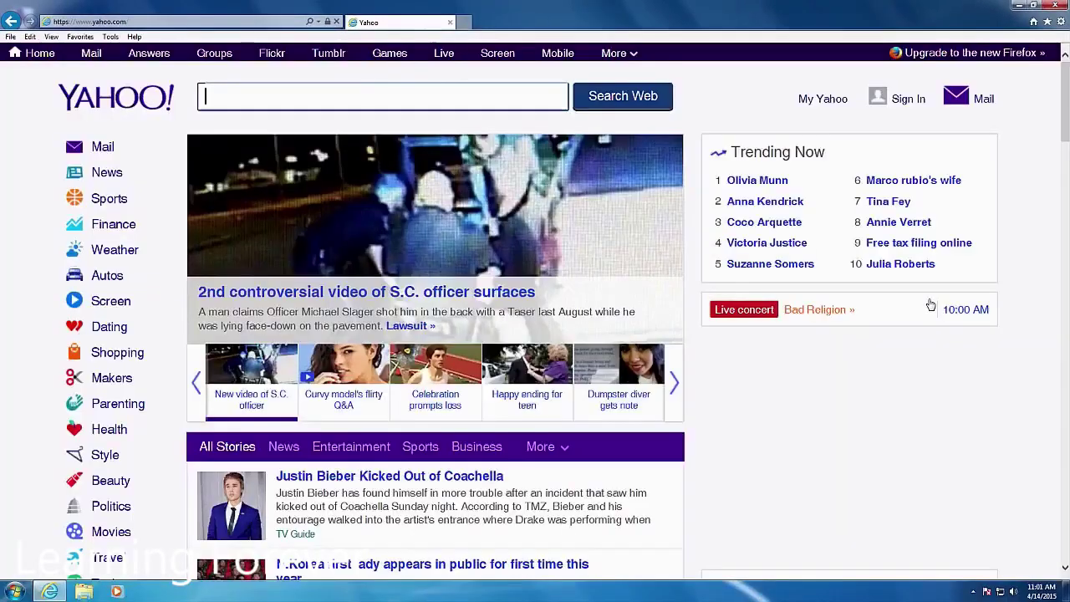
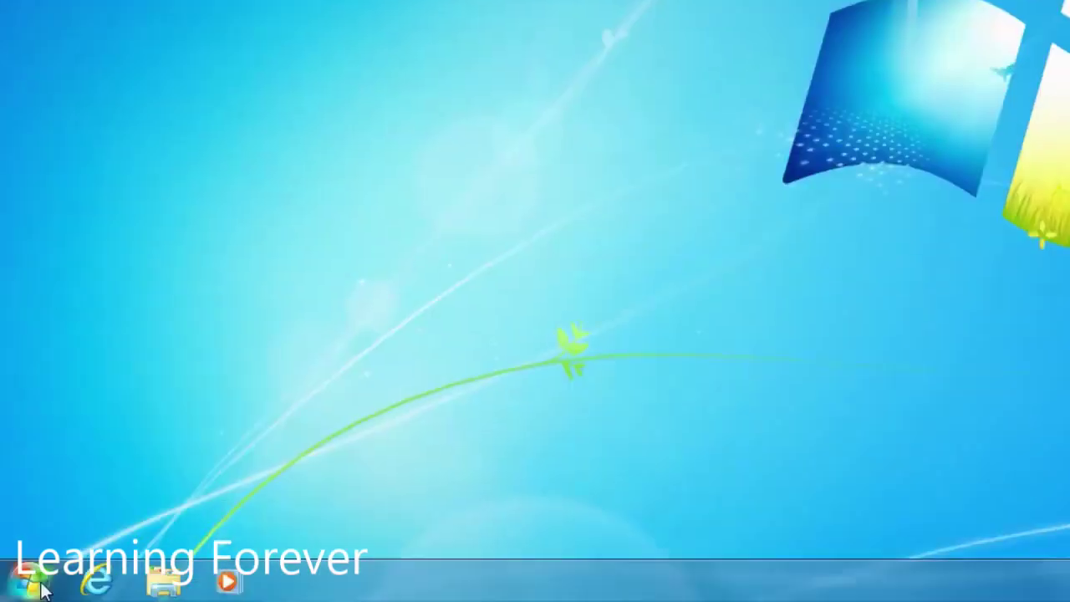
# Launch Microsoft Outlook 2010 from Start > All Programs > Microsoft Office
pyautogui.click(14, 591)
pyautogui.click(42, 540)
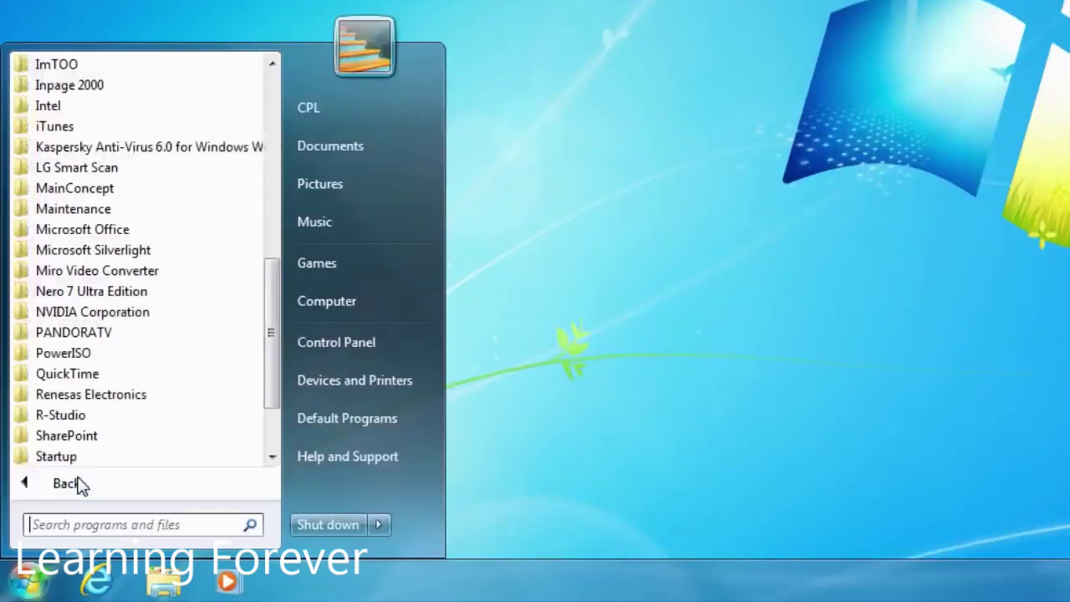
pyautogui.click(83, 229)
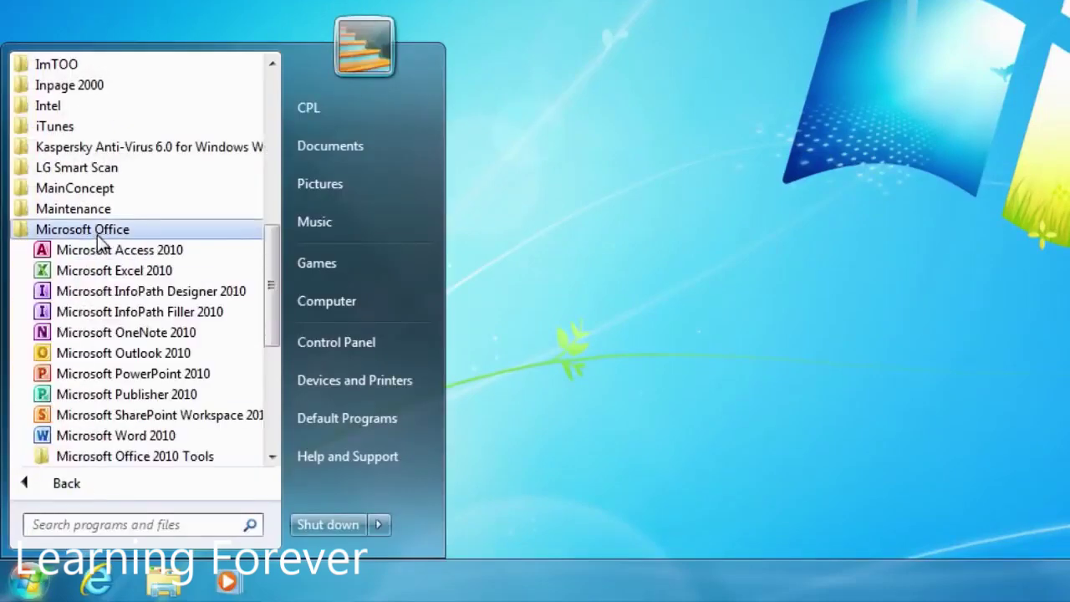
pyautogui.click(125, 354)
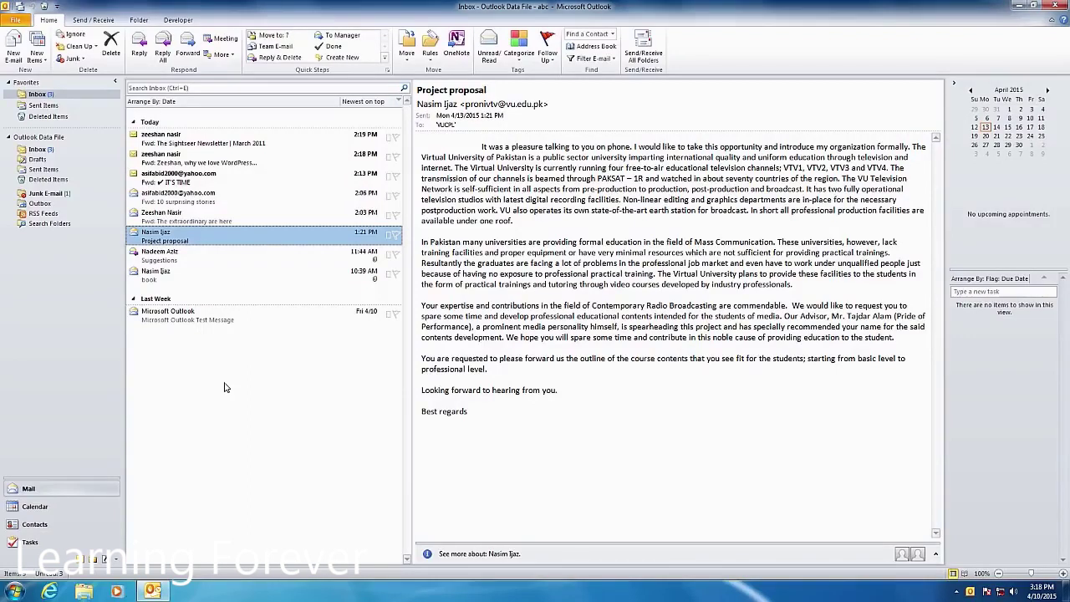
# Open the Project proposal email and add its sender to Outlook Contacts
pyautogui.doubleClick(176, 243)
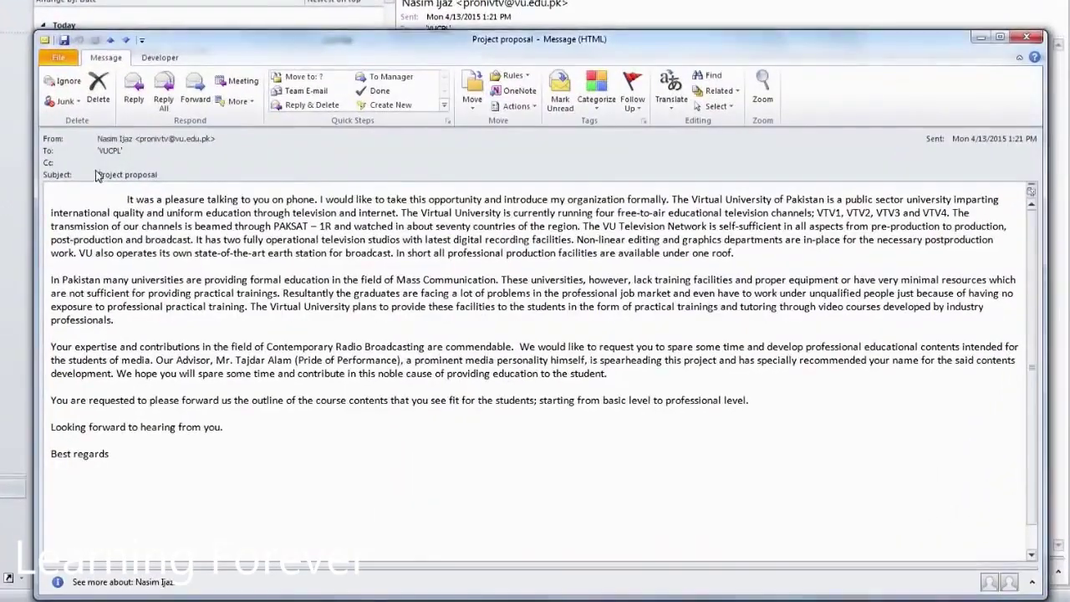
pyautogui.rightClick(159, 140)
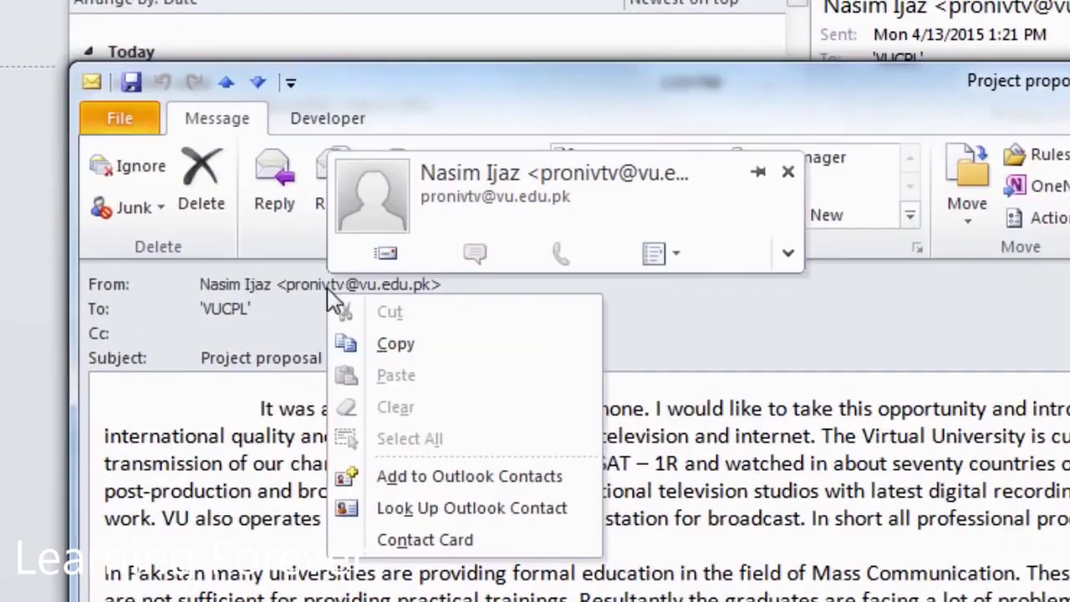
pyautogui.click(455, 483)
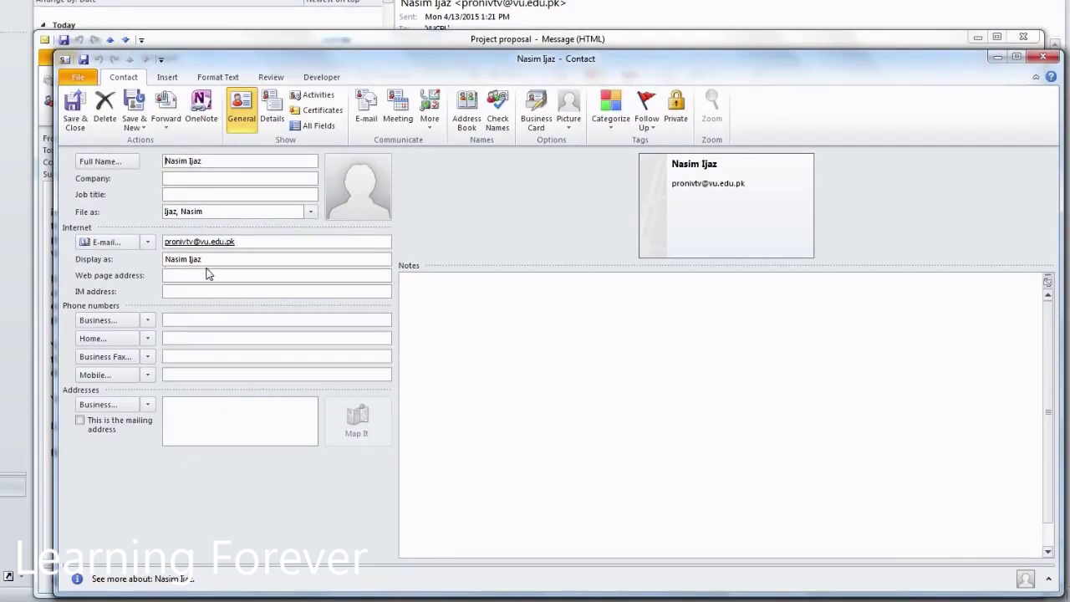
# Enter the contact's business and mobile phone numbers and save the contact
pyautogui.click(198, 319)
pyautogui.write('111-880-880')
pyautogui.click(206, 374)
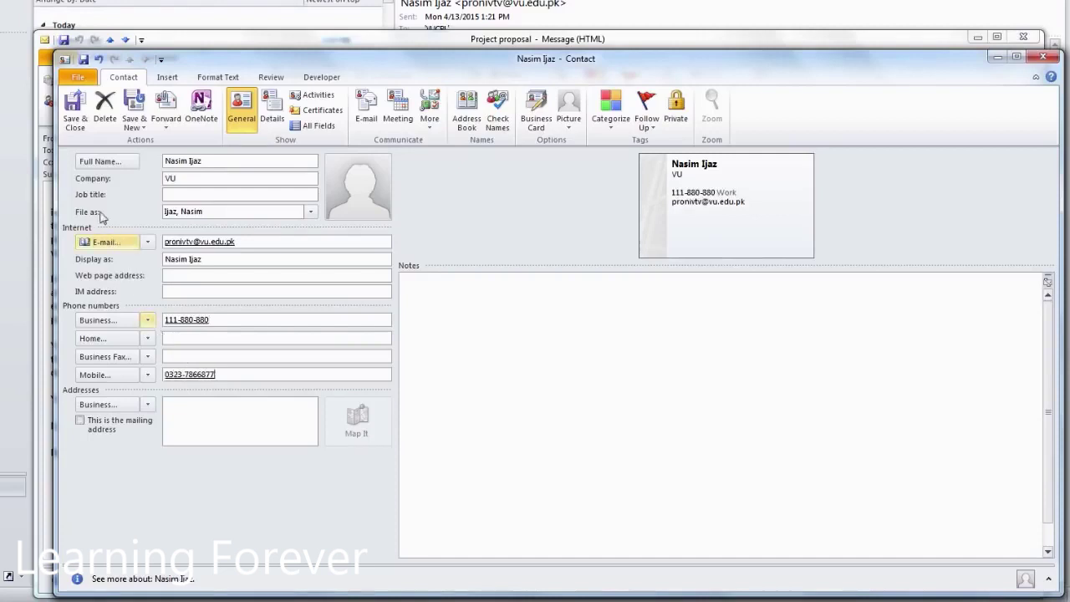
pyautogui.click(74, 126)
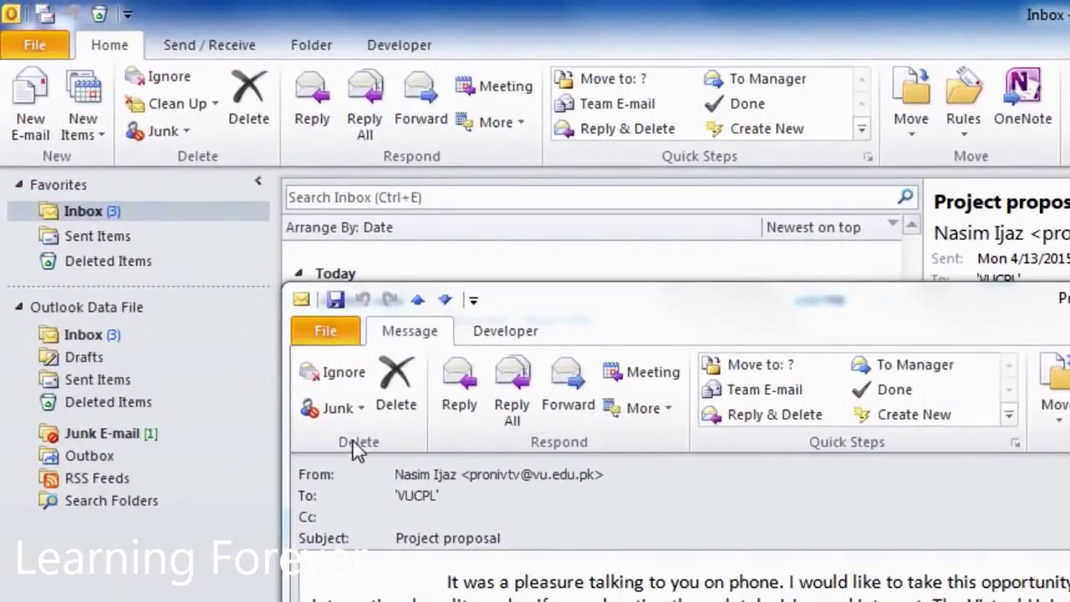
# Close the Project proposal message with Esc and start a new blank contact
pyautogui.press('Escape')
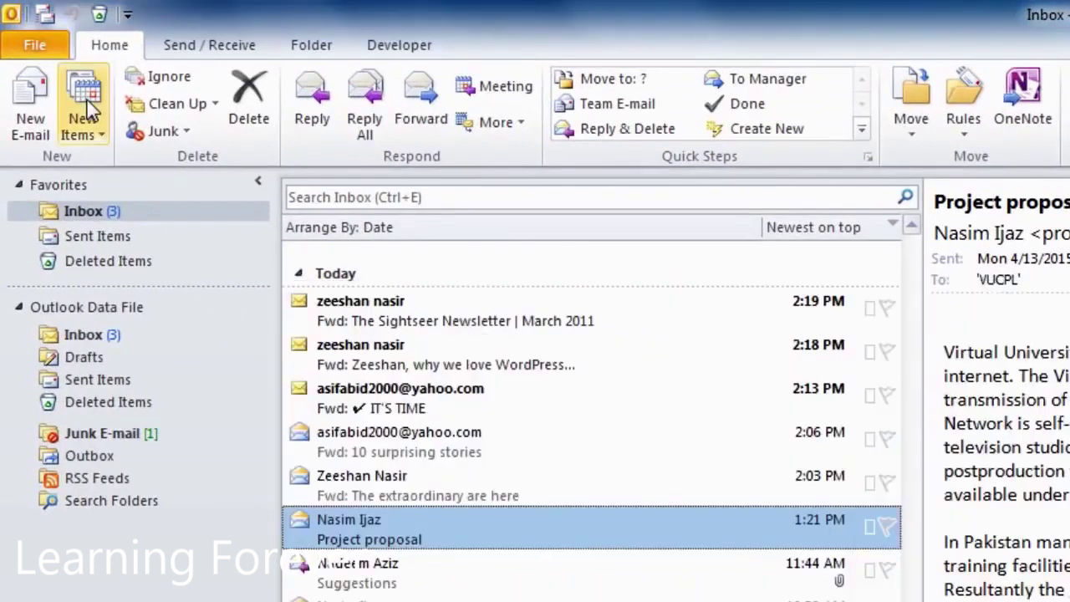
pyautogui.click(88, 101)
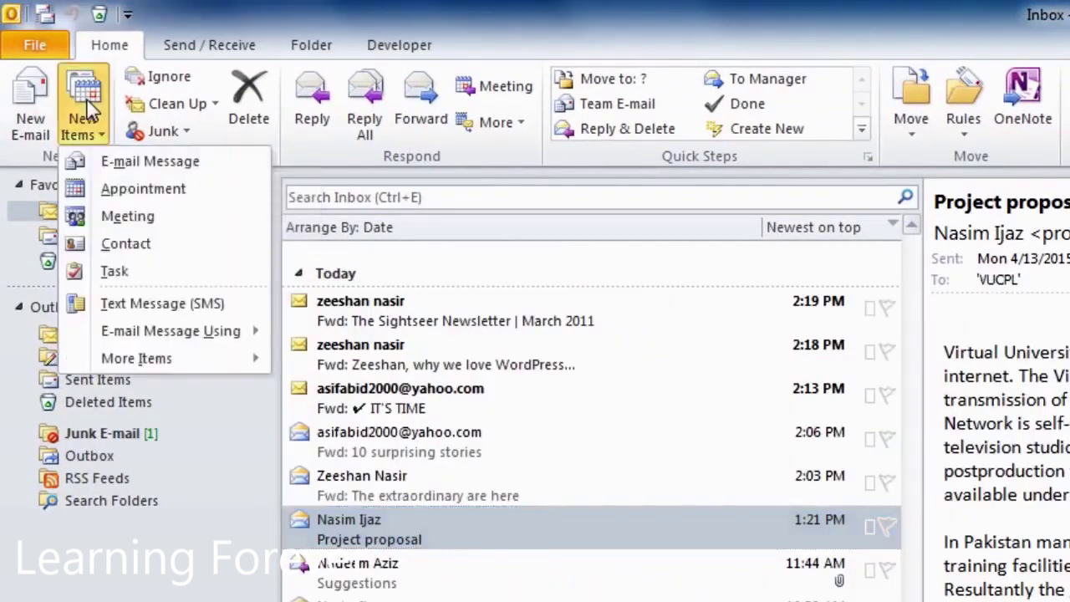
pyautogui.click(141, 243)
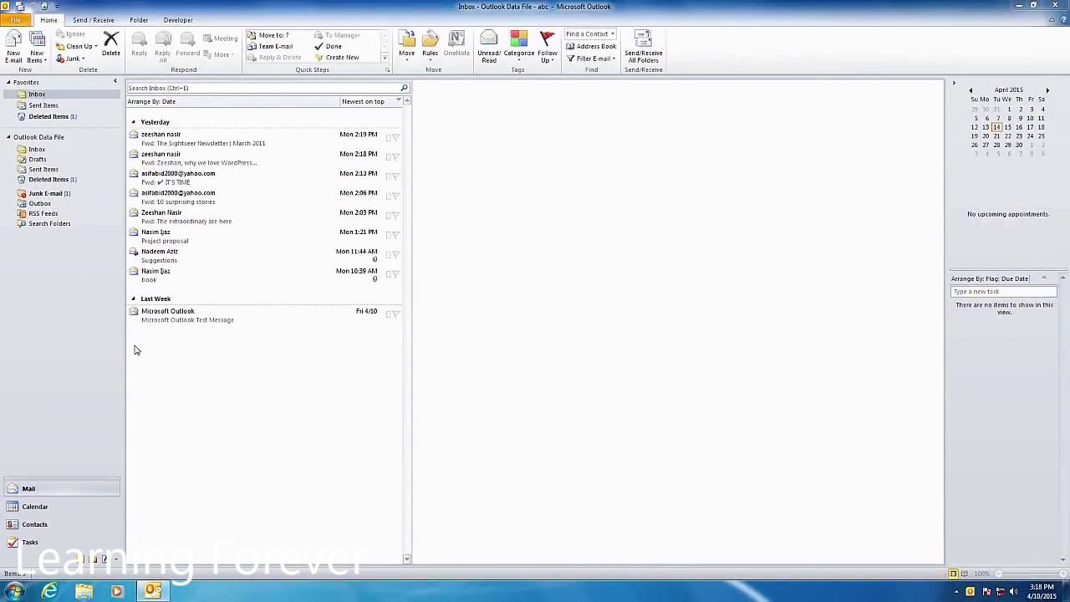
# In Contacts, create a new contact group named 'Friends'
pyautogui.click(41, 525)
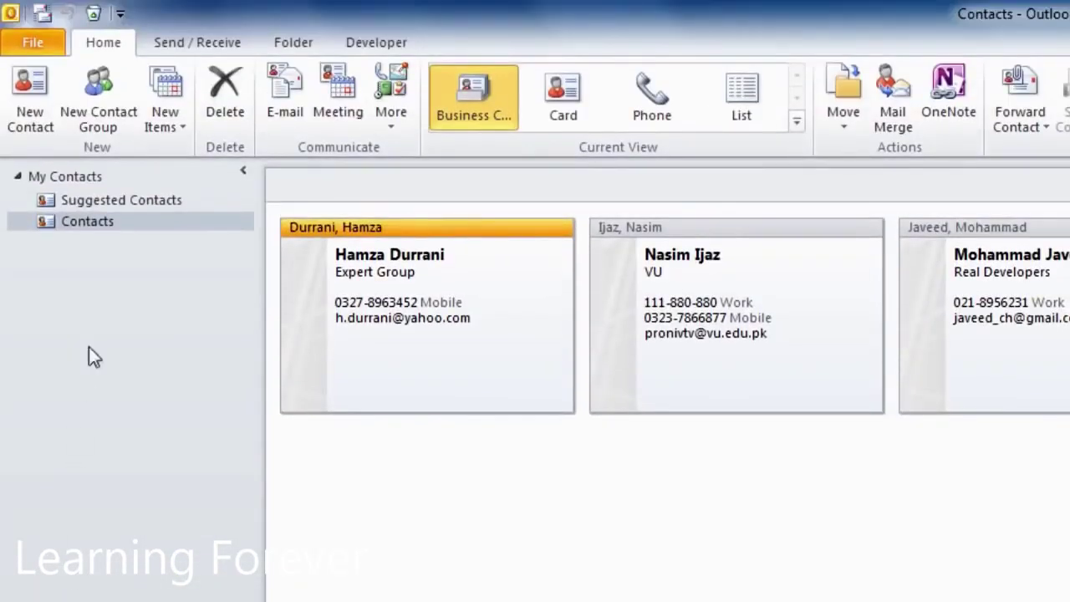
pyautogui.click(111, 125)
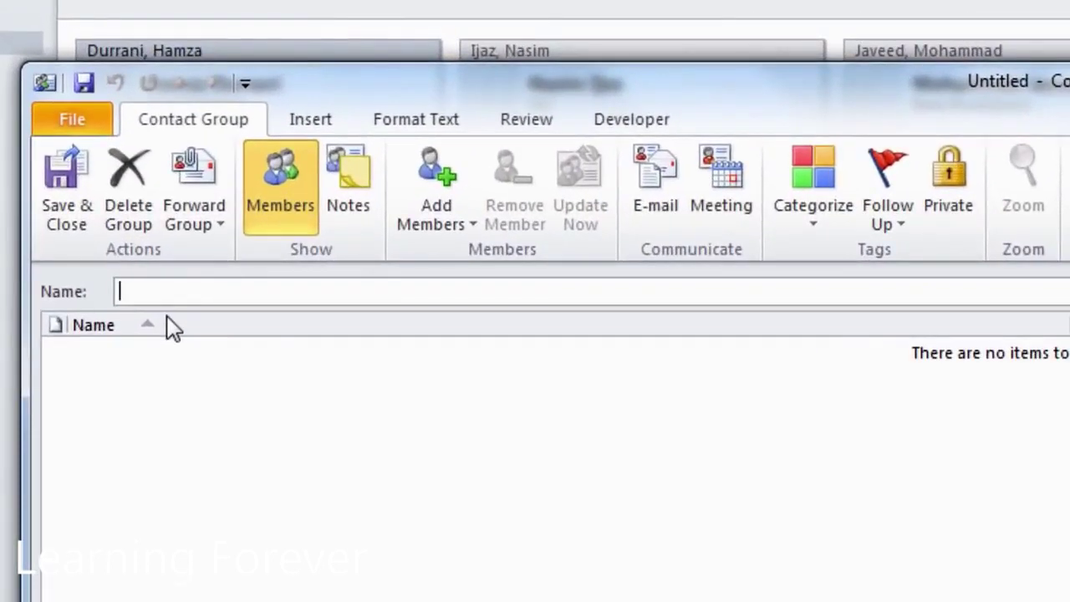
pyautogui.write('Friends')
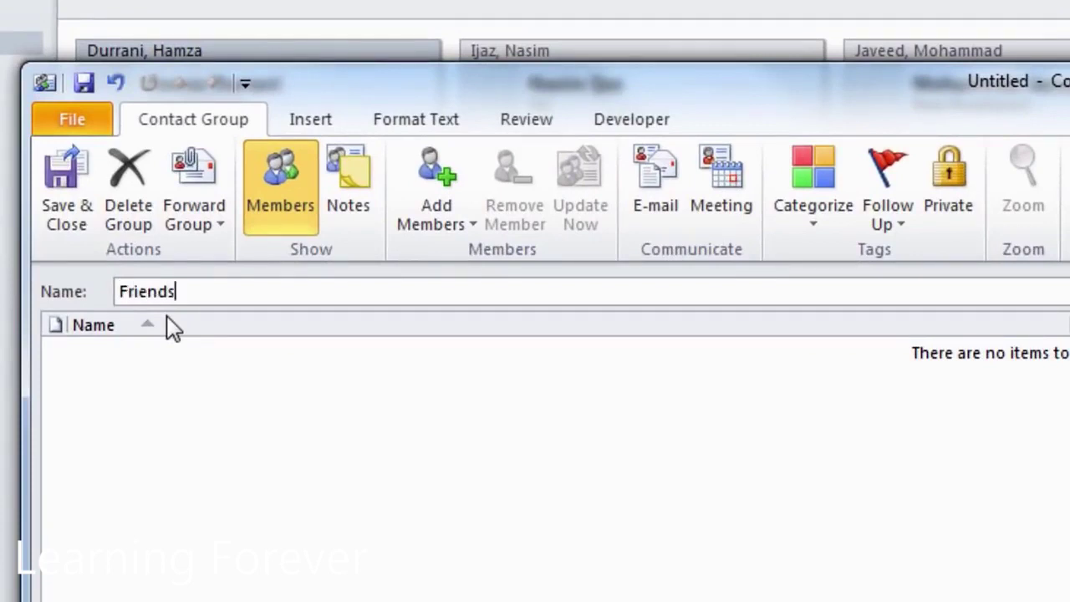
pyautogui.click(443, 224)
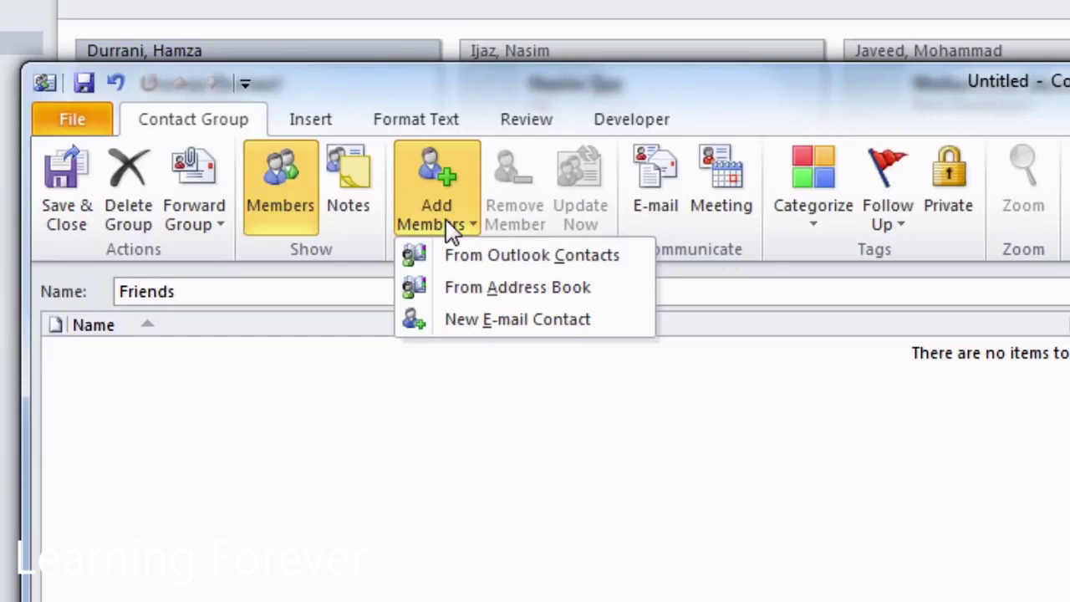
# Add the second, fourth and last Outlook contacts as members and save the Friends group
pyautogui.click(490, 263)
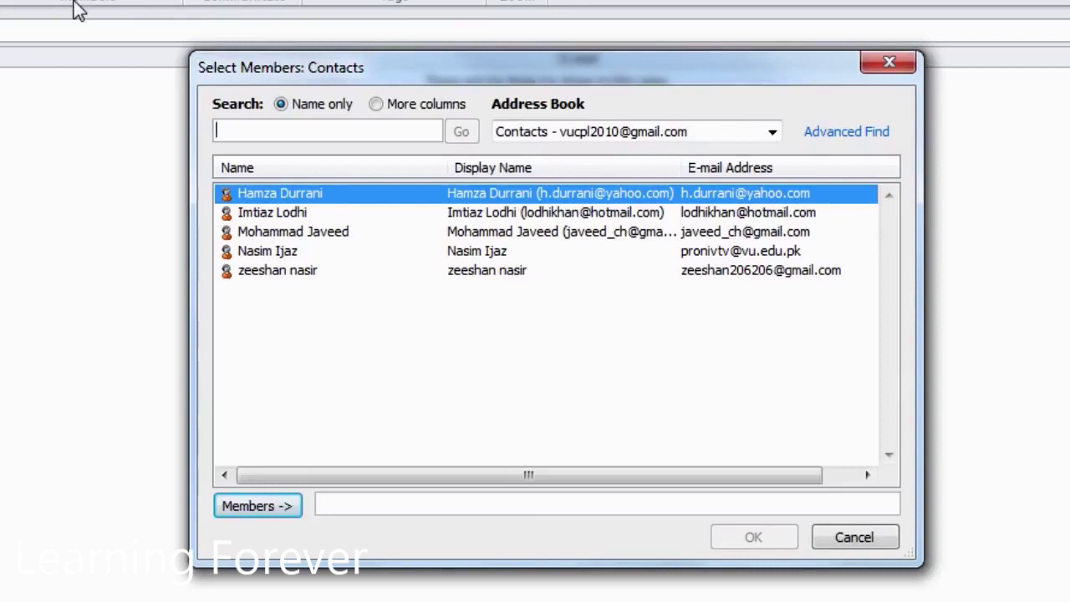
pyautogui.click(288, 216)
pyautogui.click(269, 510)
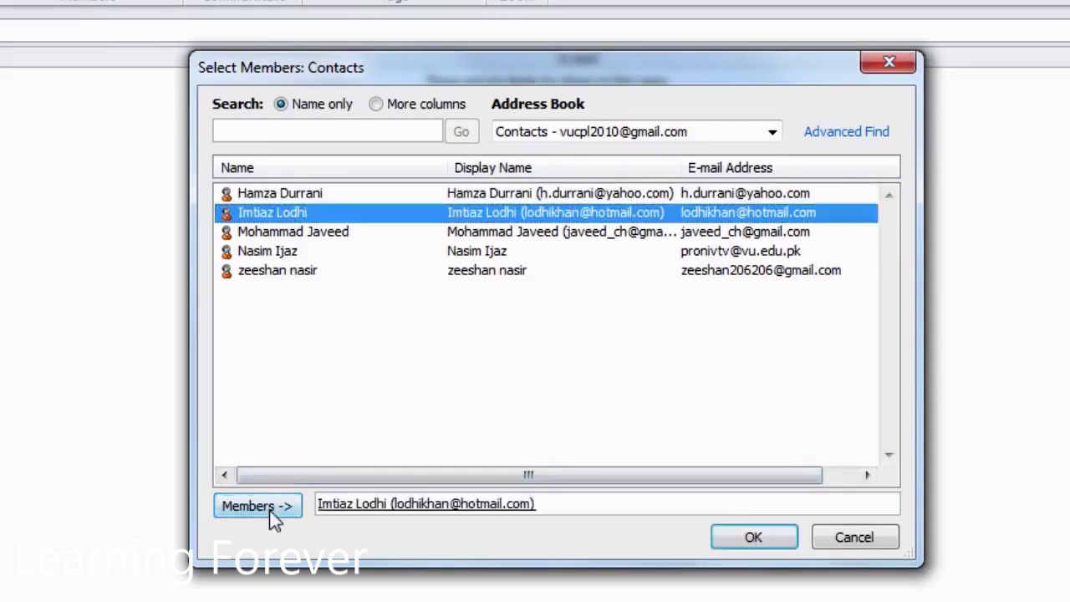
pyautogui.click(281, 251)
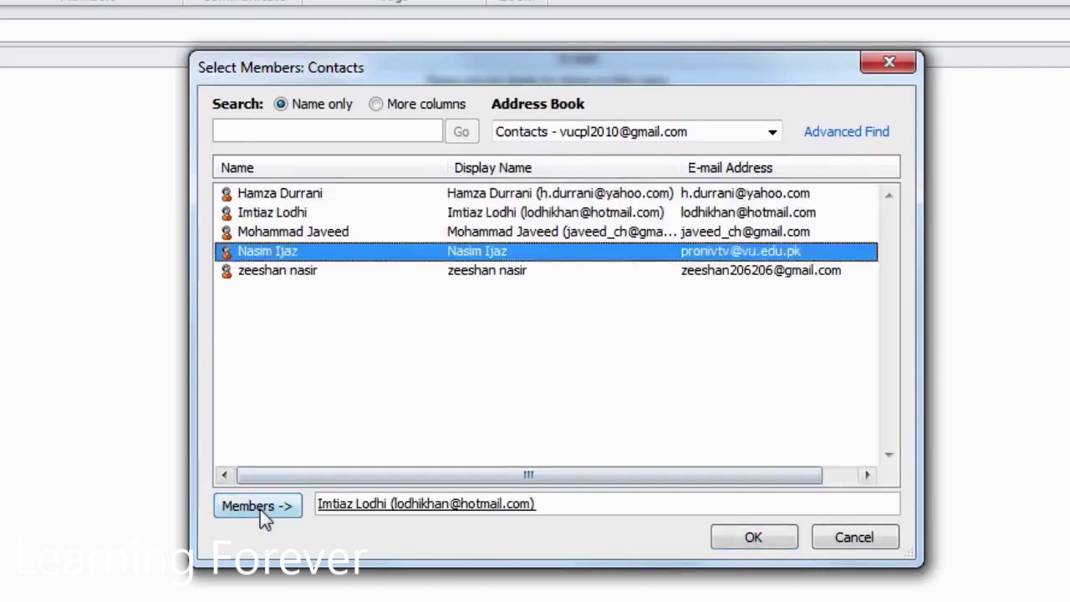
pyautogui.click(261, 511)
pyautogui.click(277, 270)
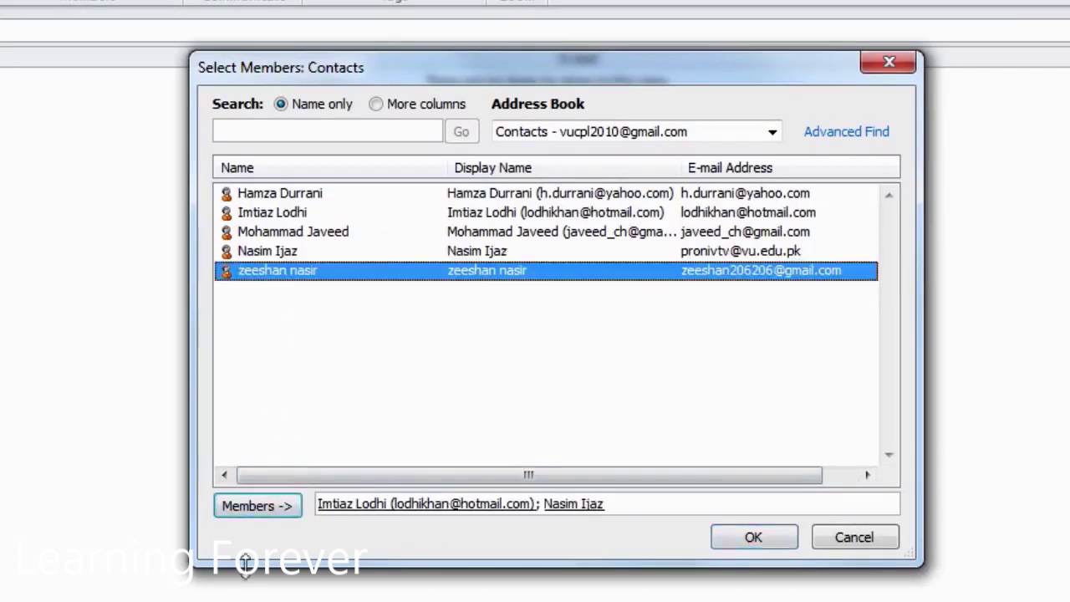
pyautogui.click(259, 512)
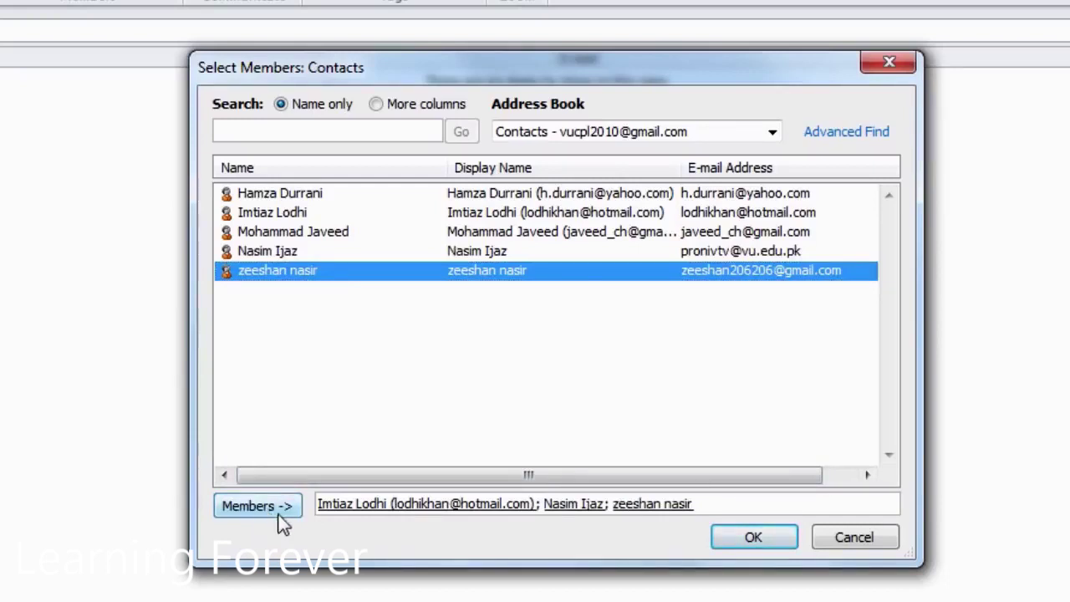
pyautogui.click(771, 548)
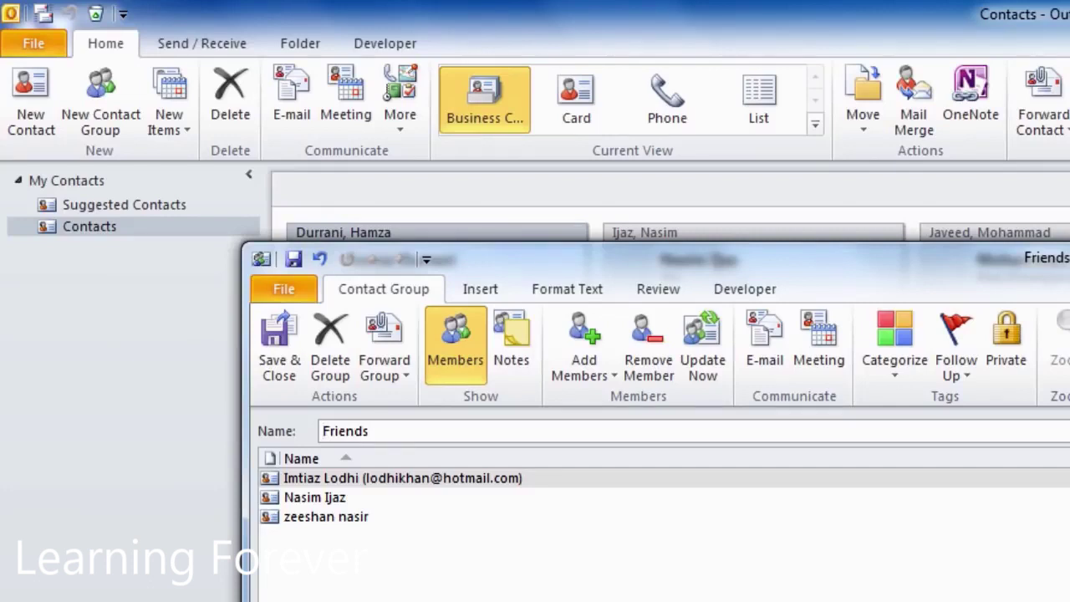
pyautogui.click(277, 368)
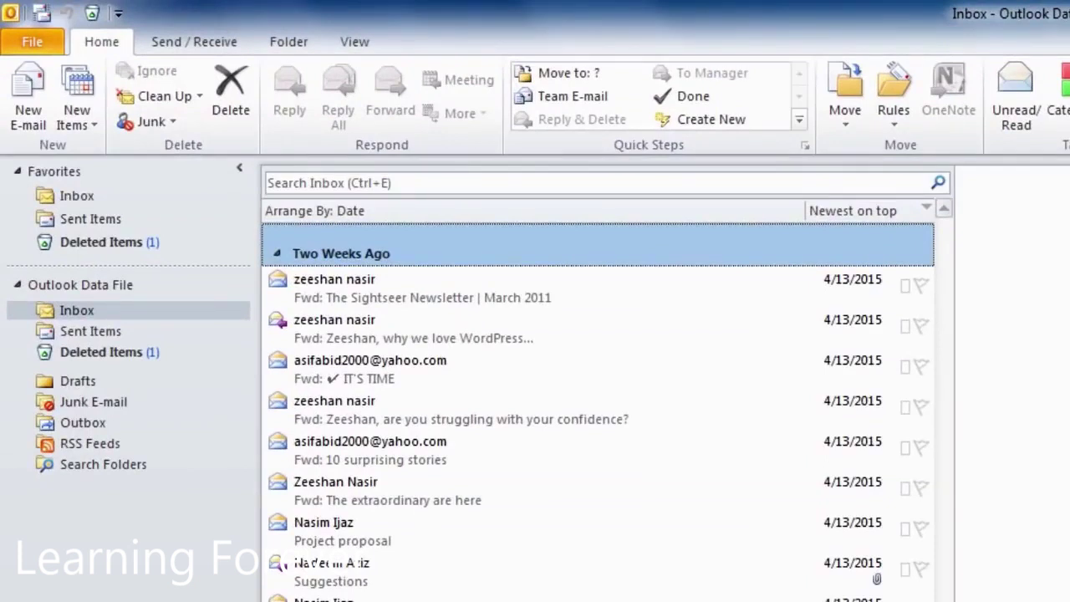
# Start a new e-mail and add the first three address-book contacts as To recipients
pyautogui.click(27, 93)
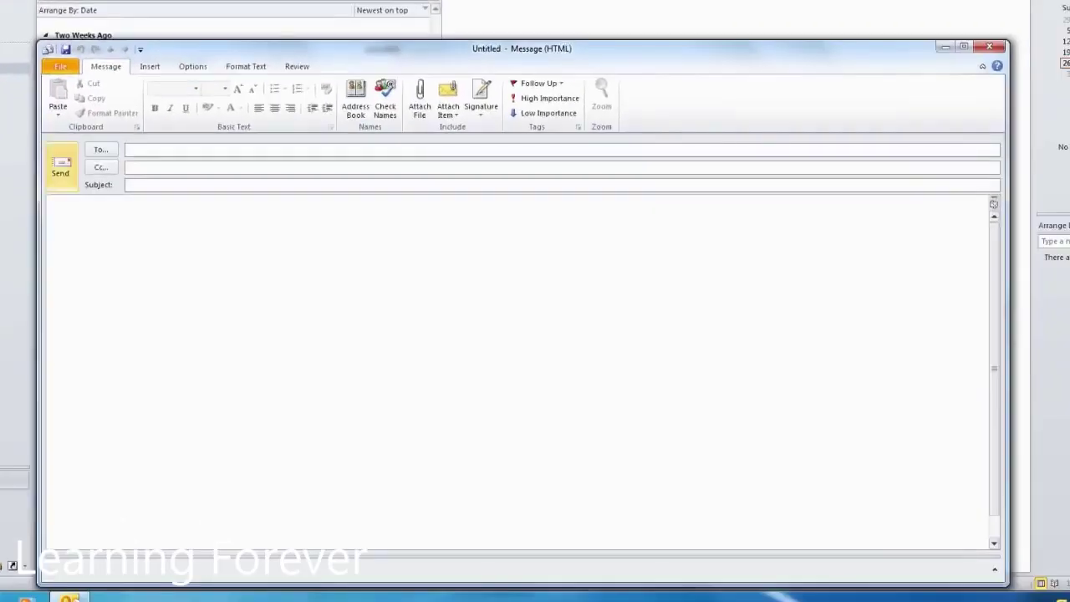
pyautogui.click(101, 149)
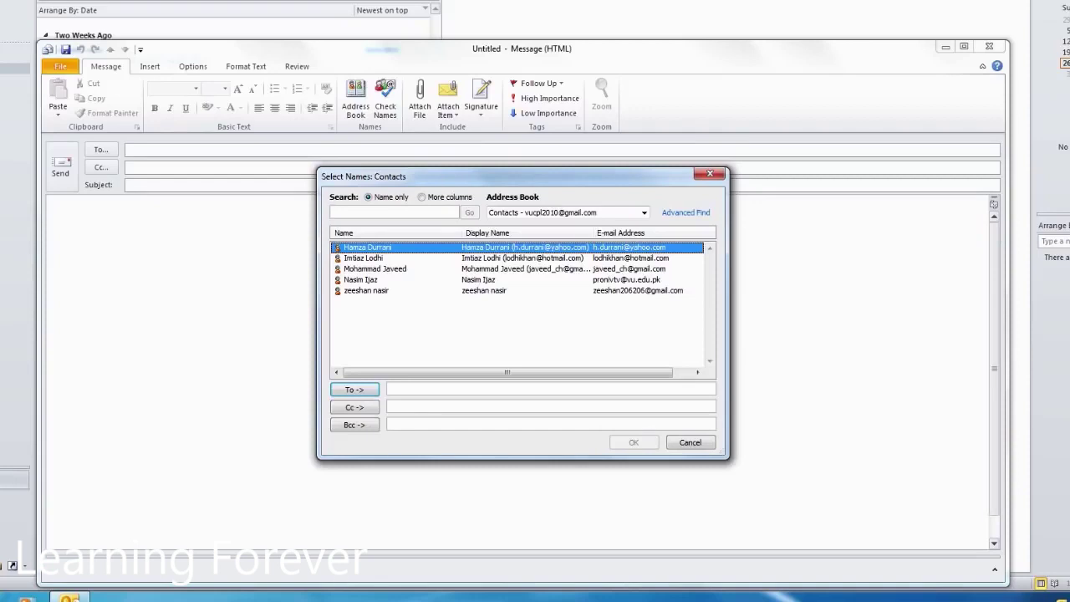
pyautogui.press('Return')
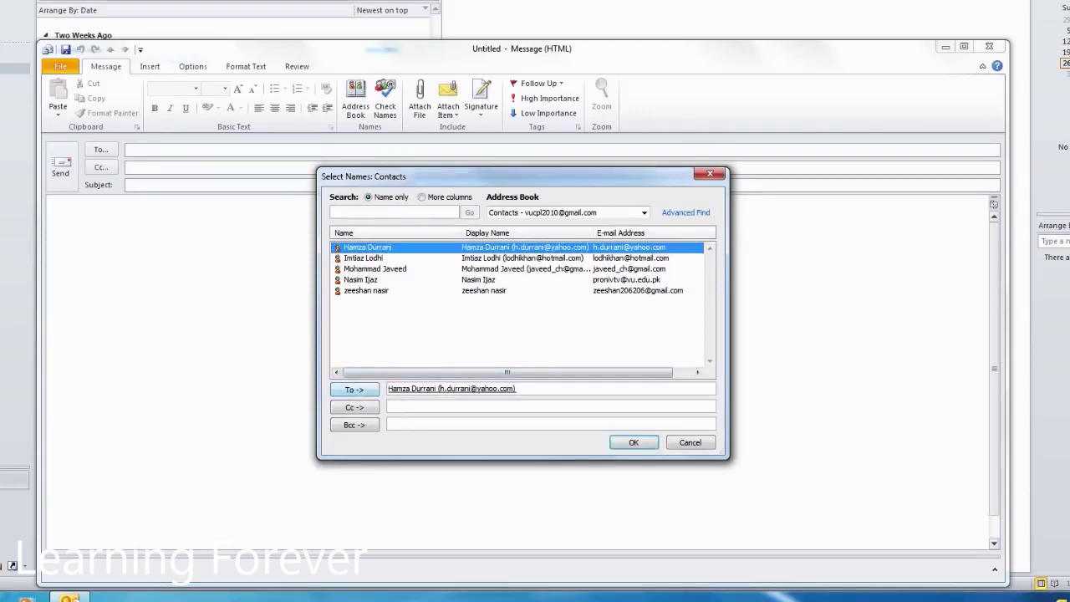
pyautogui.press('Down')
pyautogui.press('Return')
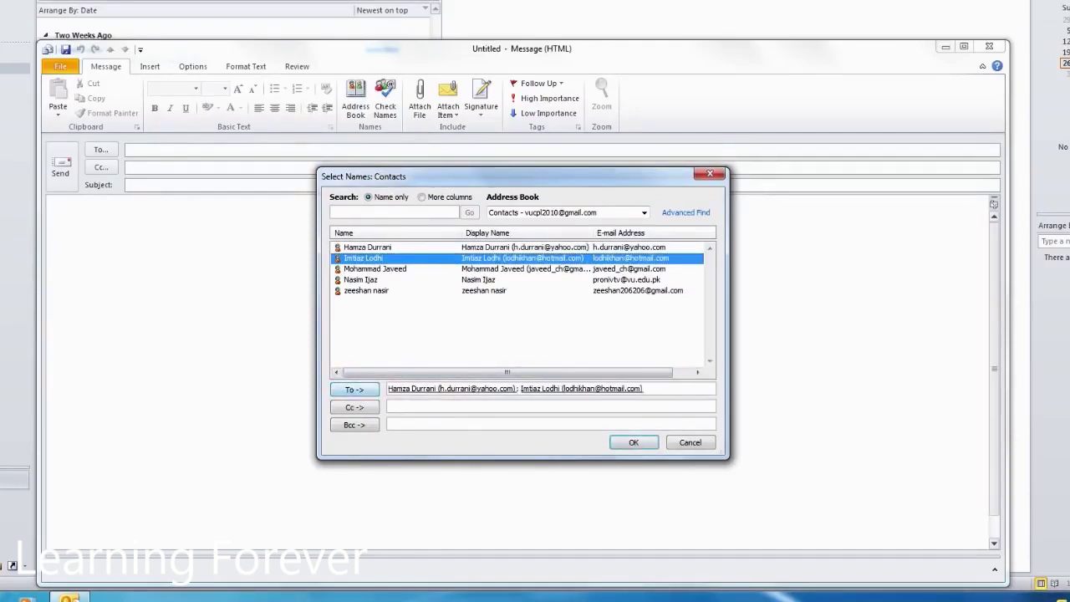
pyautogui.press('Down')
pyautogui.press('Return')
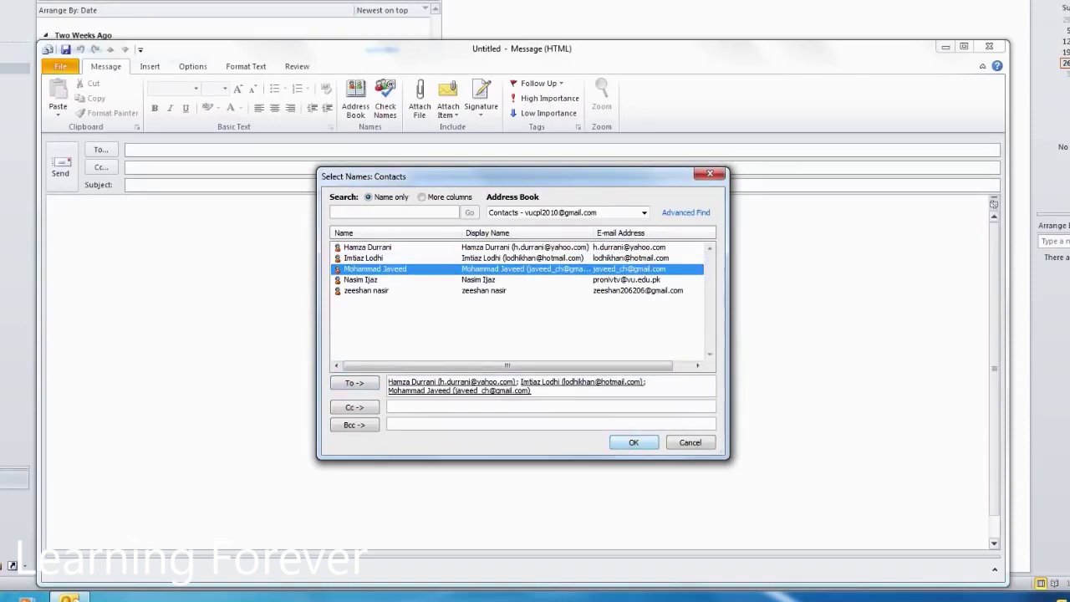
pyautogui.press('Return')
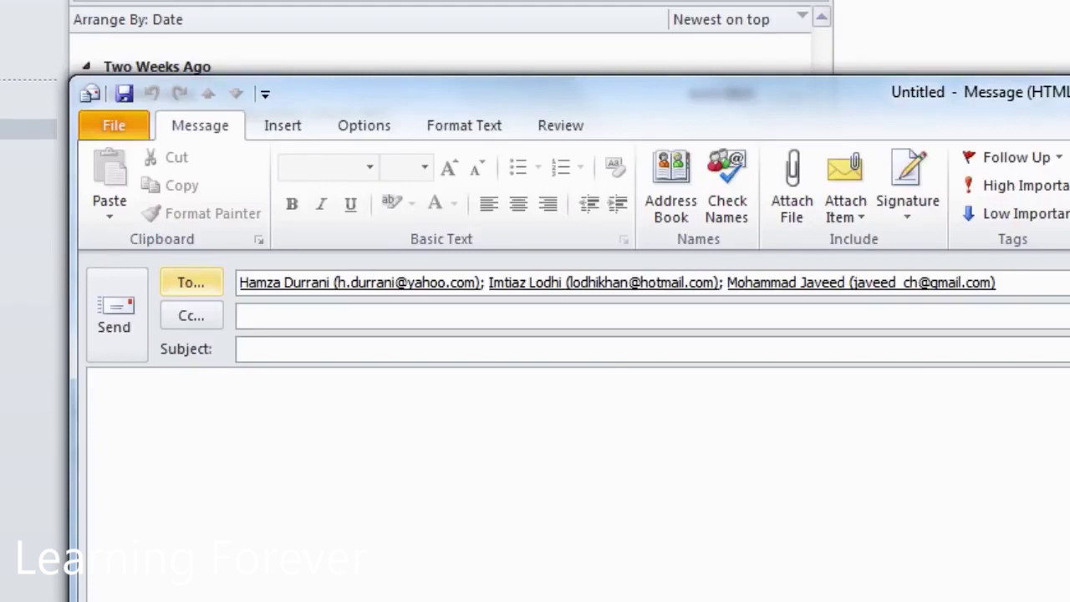
# Add one contact as a Cc recipient and the last contact as Bcc
pyautogui.click(190, 315)
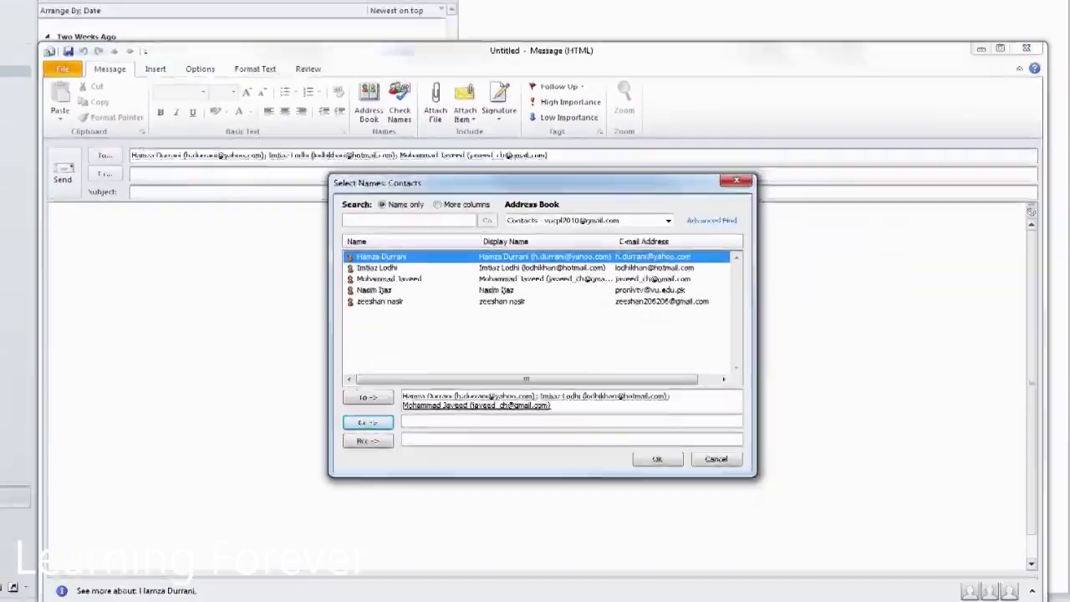
pyautogui.click(374, 290)
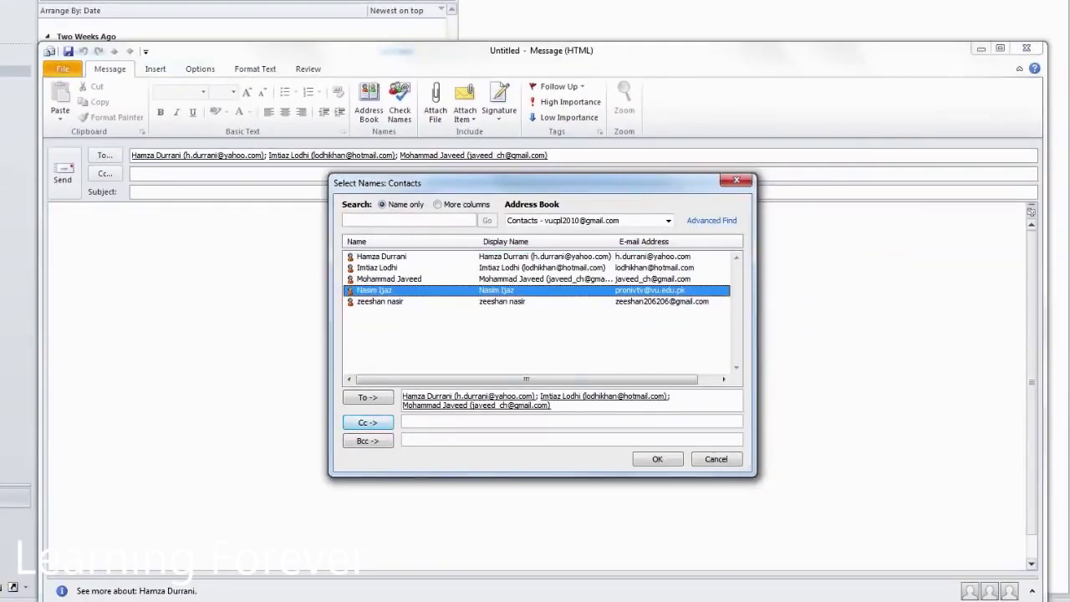
pyautogui.click(368, 422)
pyautogui.click(381, 301)
pyautogui.click(368, 440)
pyautogui.press('Return')
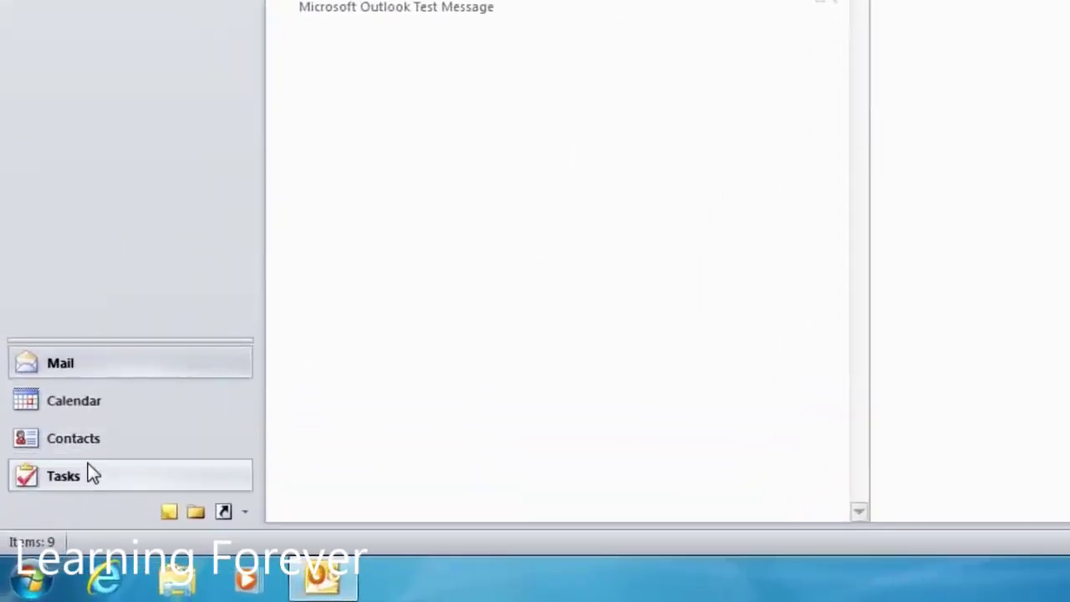
# Open the Friends group from Contacts and remove its first member
pyautogui.click(86, 446)
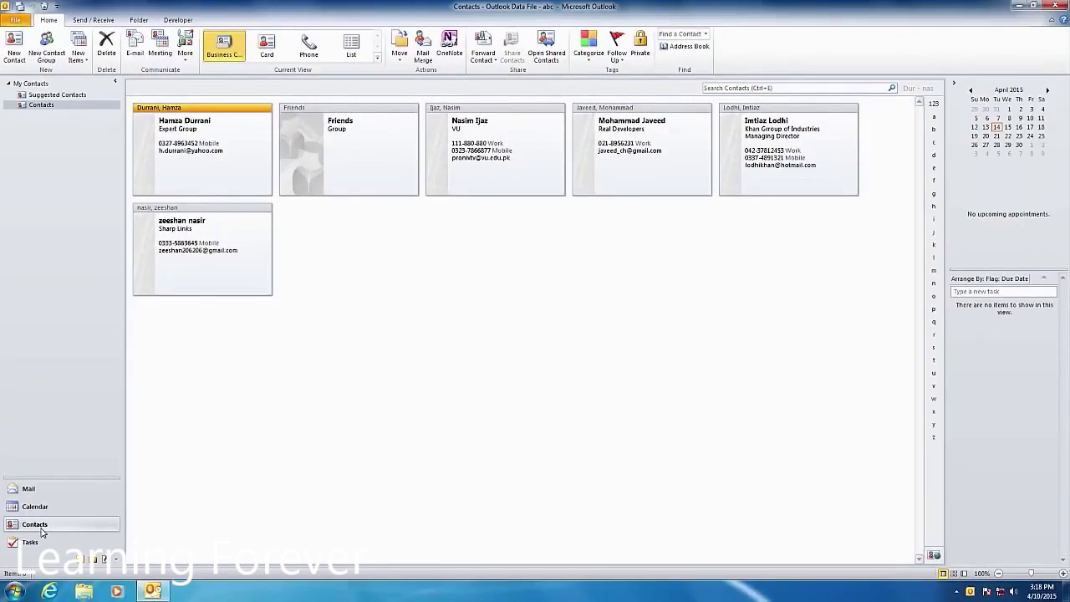
pyautogui.doubleClick(315, 180)
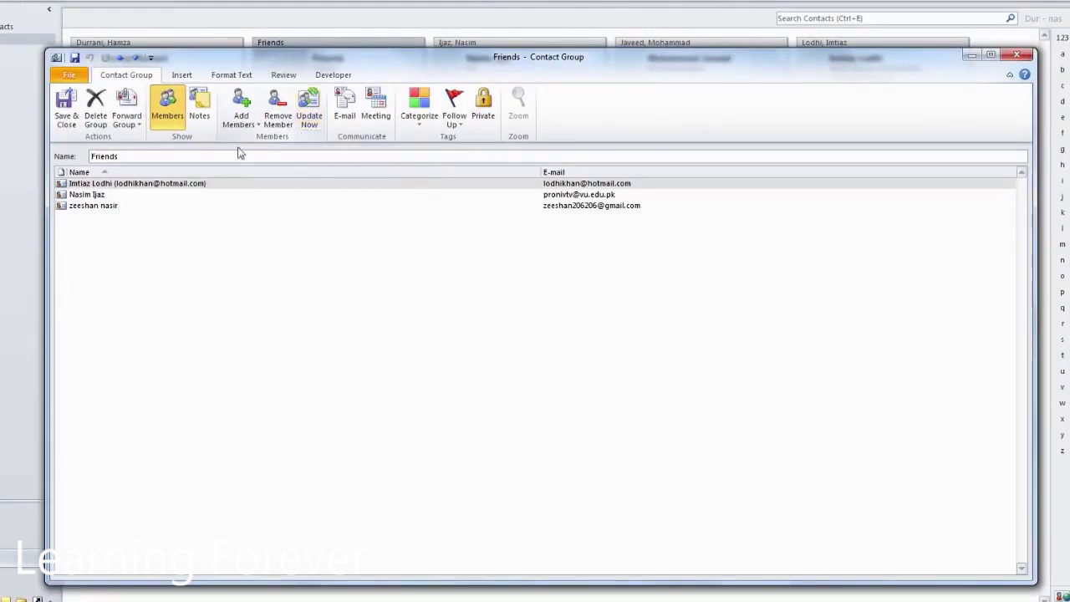
pyautogui.click(193, 186)
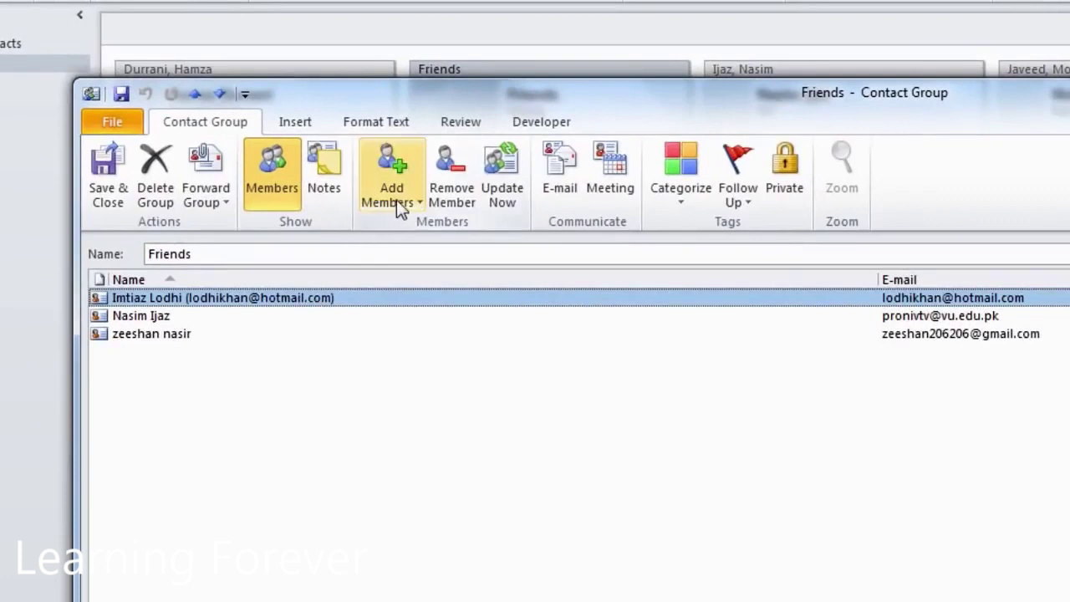
pyautogui.click(459, 196)
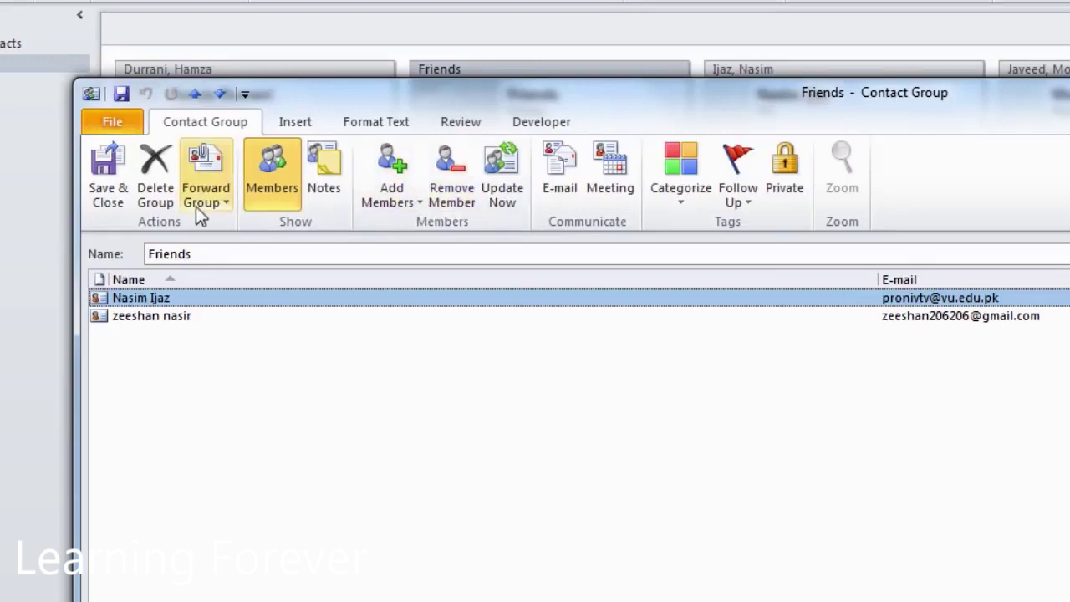
# Delete the Friends contact group, confirming Yes on both prompts
pyautogui.click(153, 201)
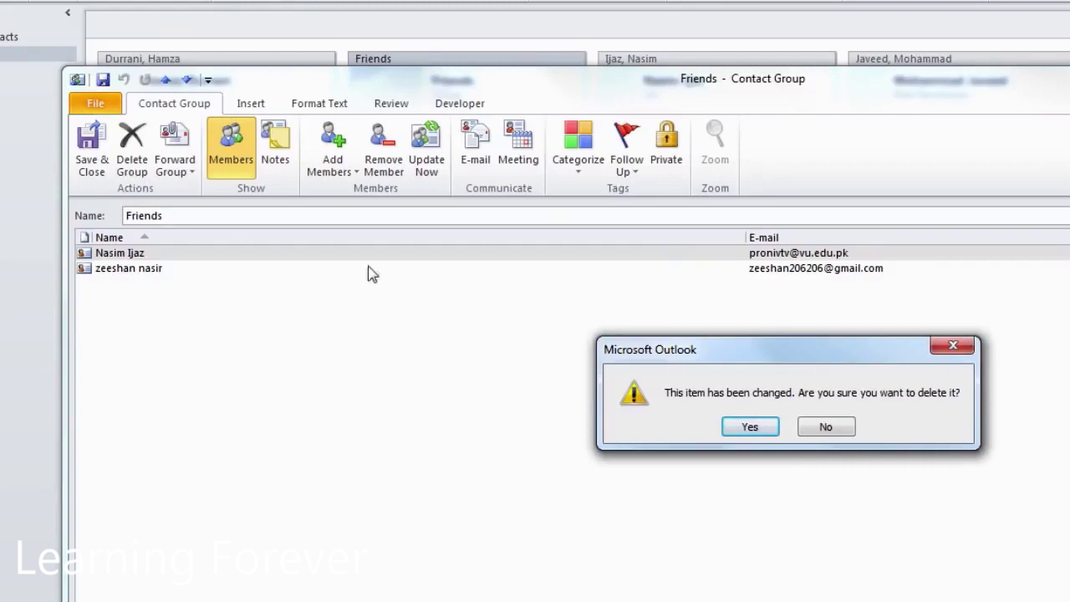
pyautogui.click(763, 427)
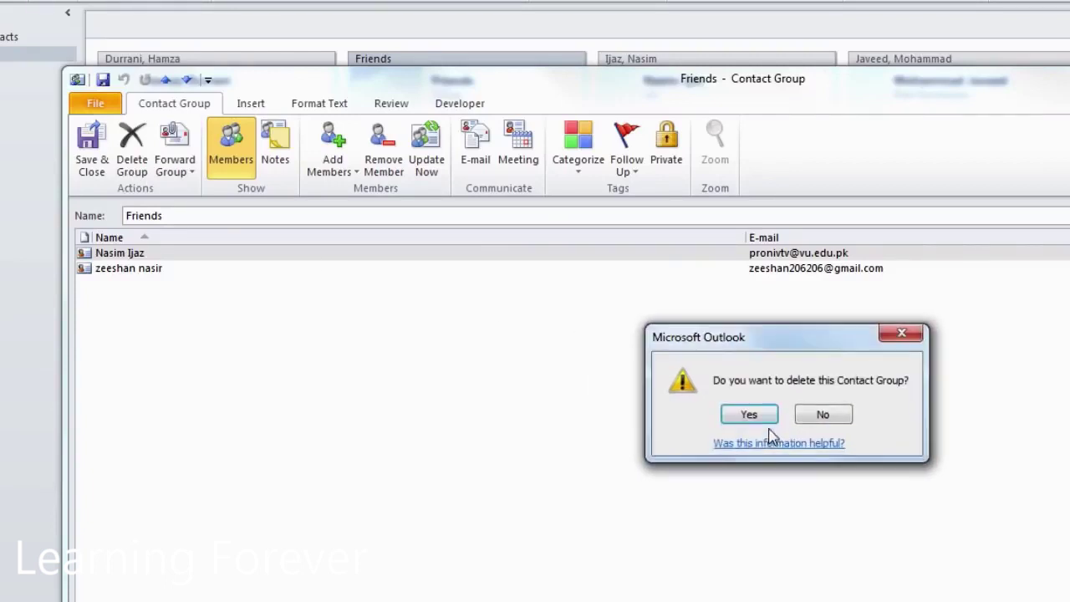
pyautogui.click(763, 416)
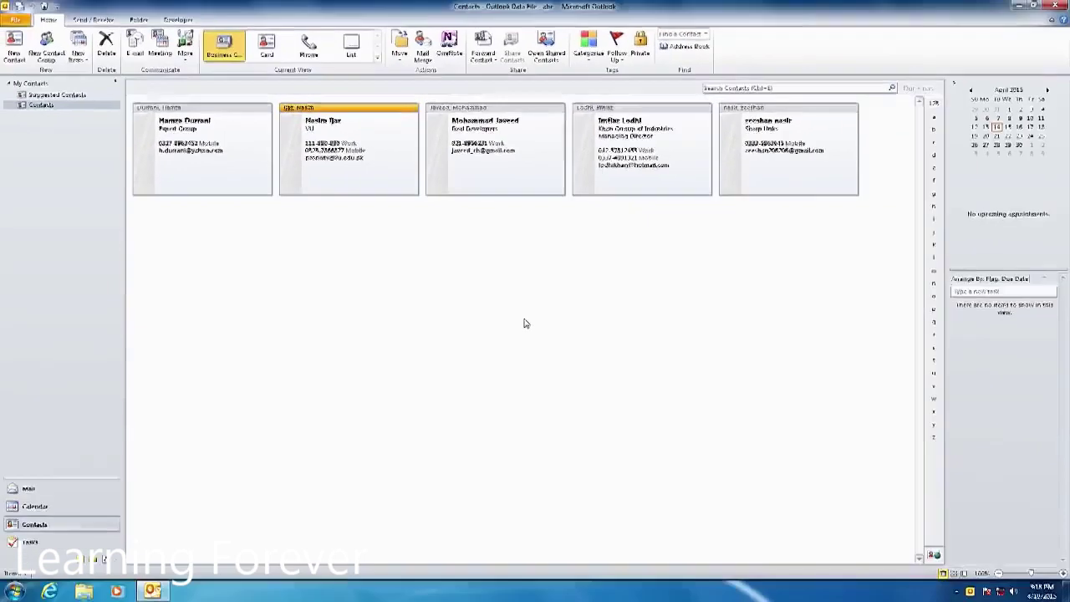
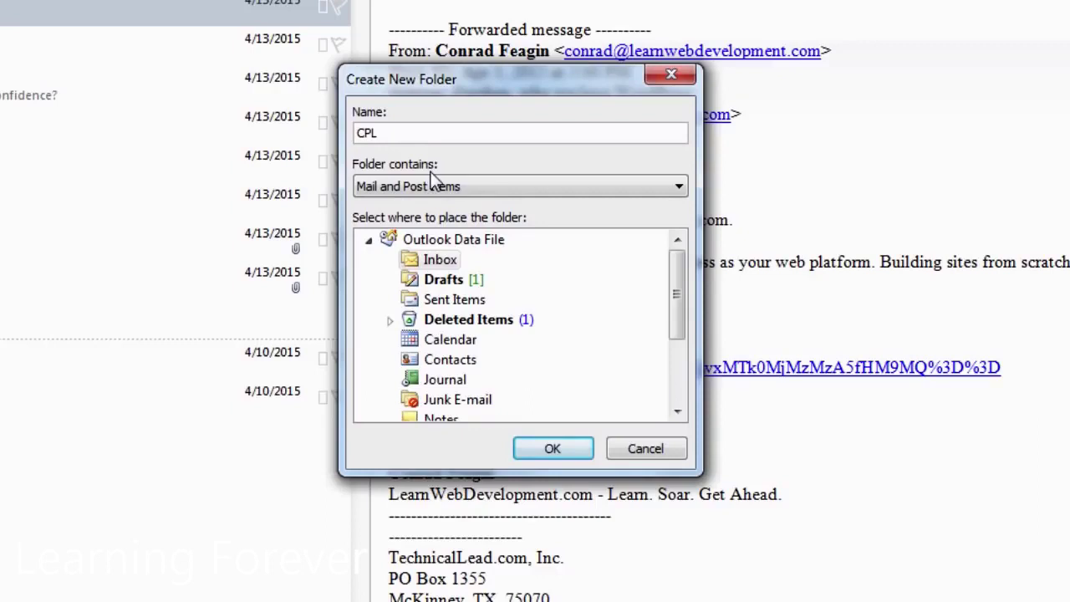
# Create the CPL folder for Mail and Post items, nested under Personal Folder
pyautogui.click(679, 189)
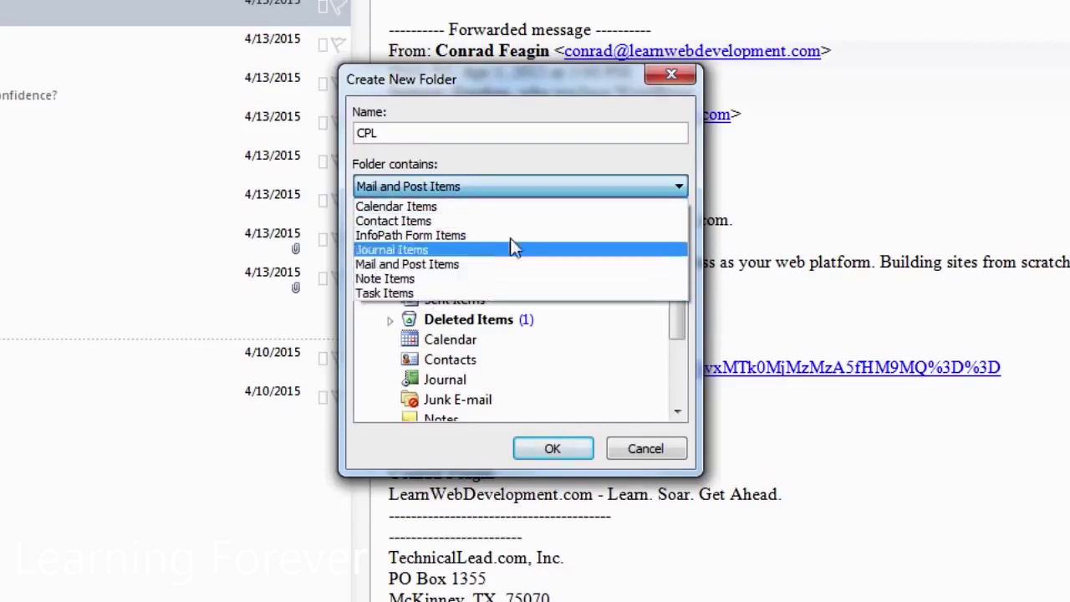
pyautogui.click(679, 192)
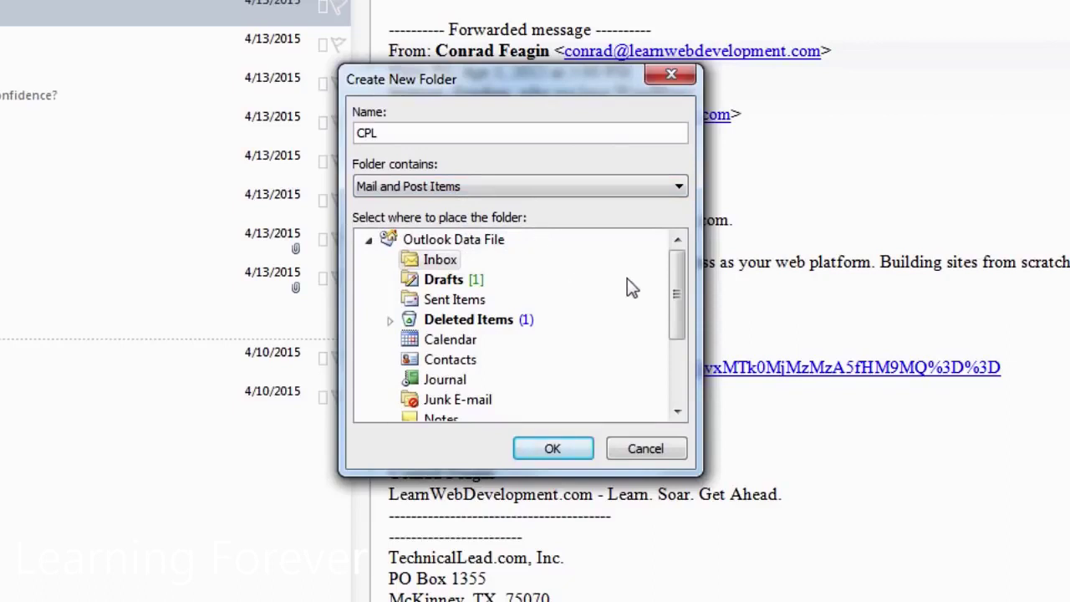
pyautogui.moveTo(680, 302); pyautogui.dragTo(683, 361)
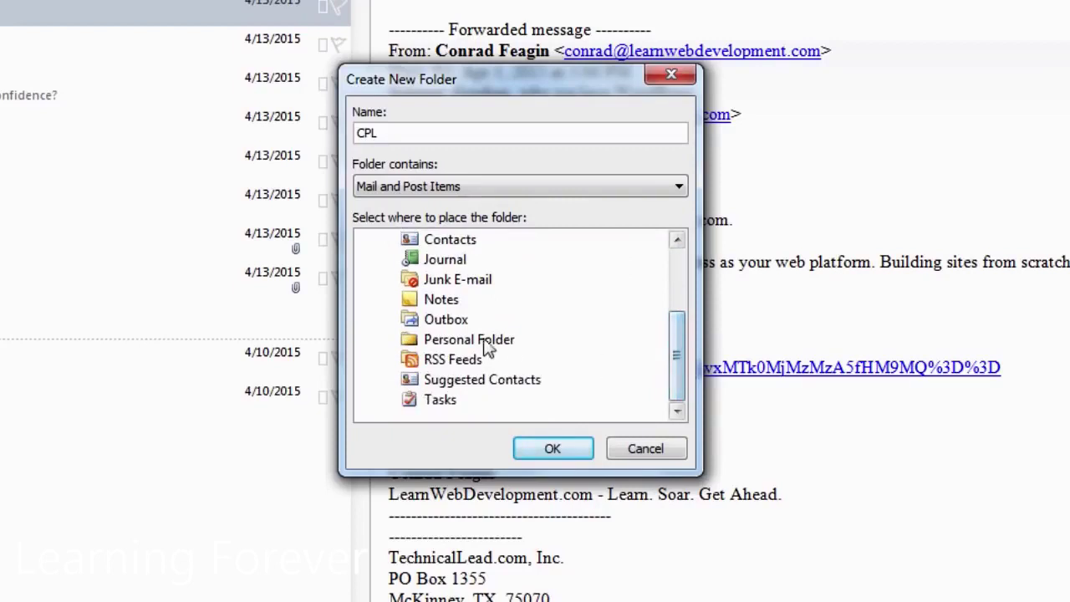
pyautogui.click(411, 348)
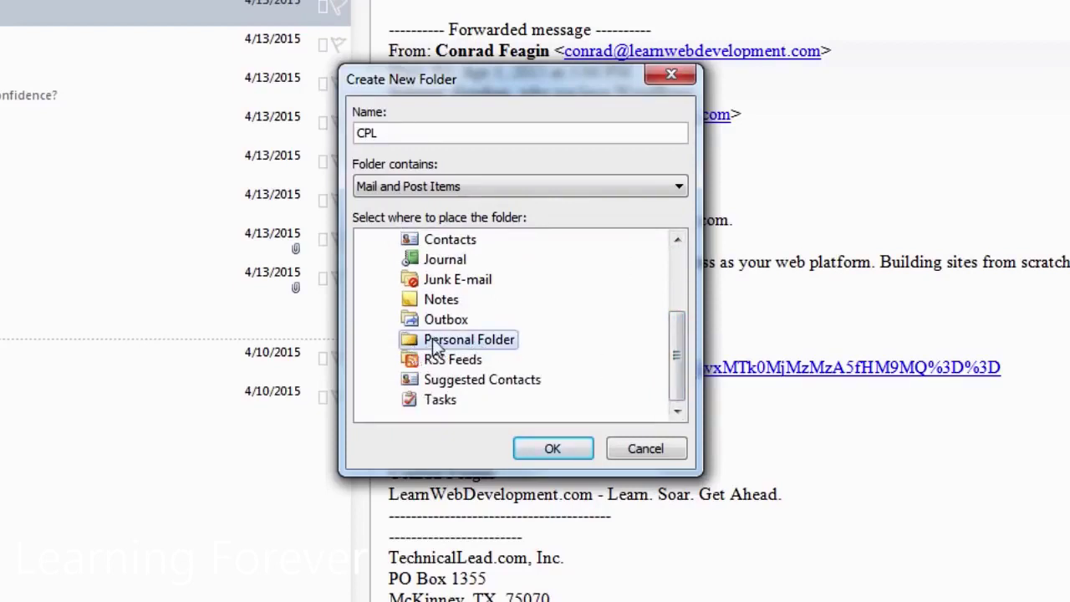
pyautogui.click(553, 449)
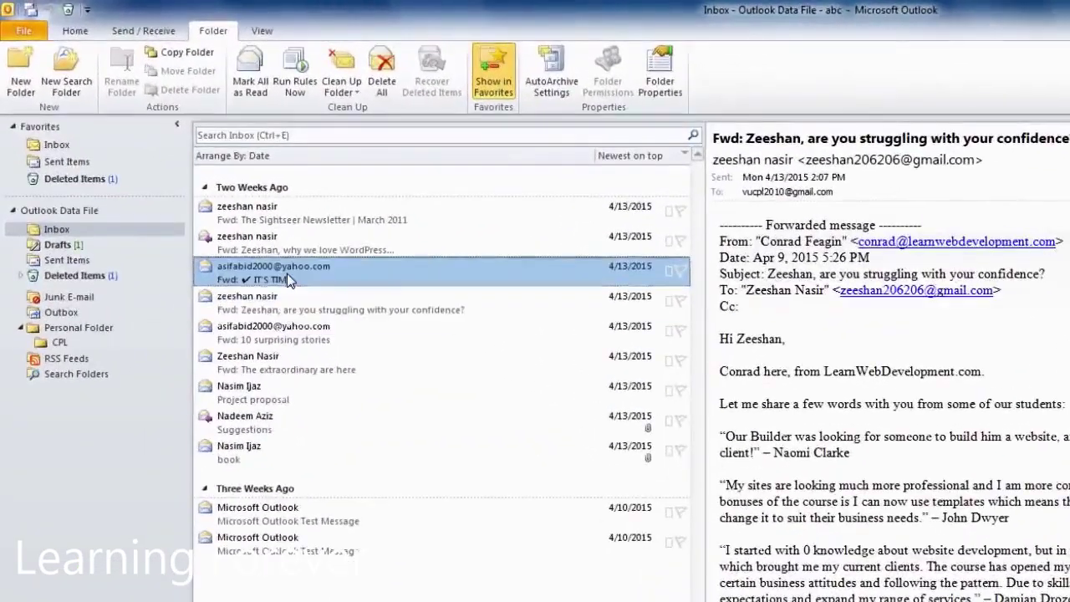
# Move the forwarded IT'S TIME message from the Inbox to the Junk E-mail folder
pyautogui.click(187, 179)
pyautogui.rightClick(287, 273)
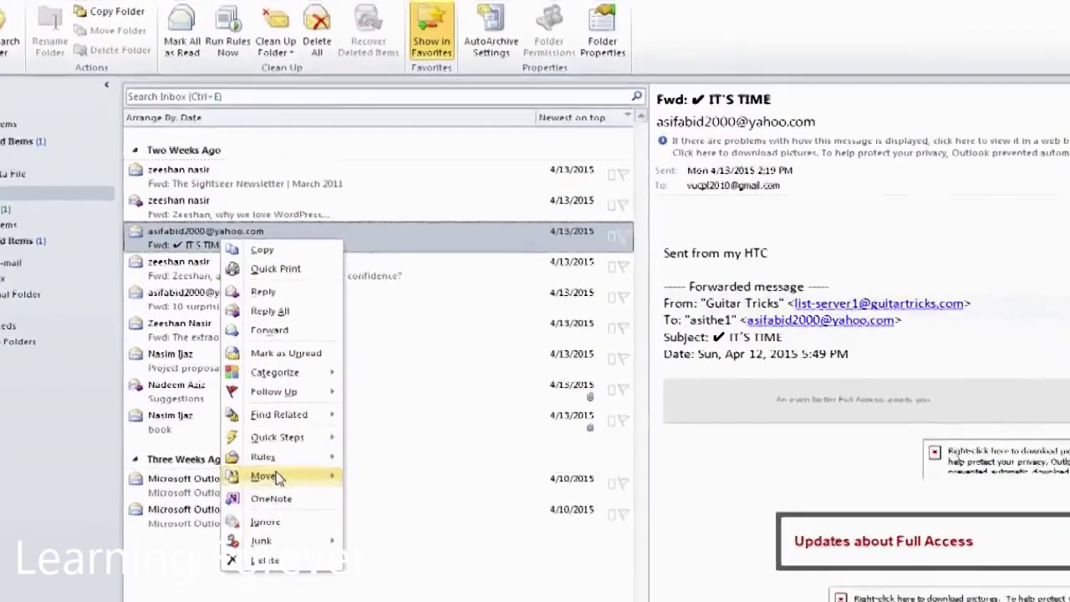
pyautogui.moveTo(344, 505)
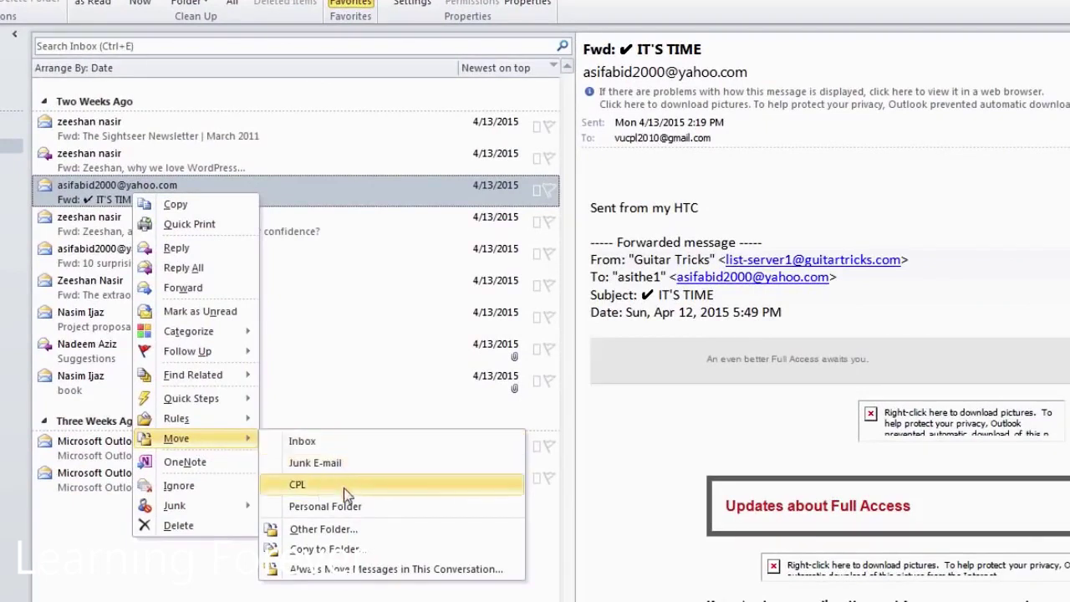
pyautogui.click(344, 531)
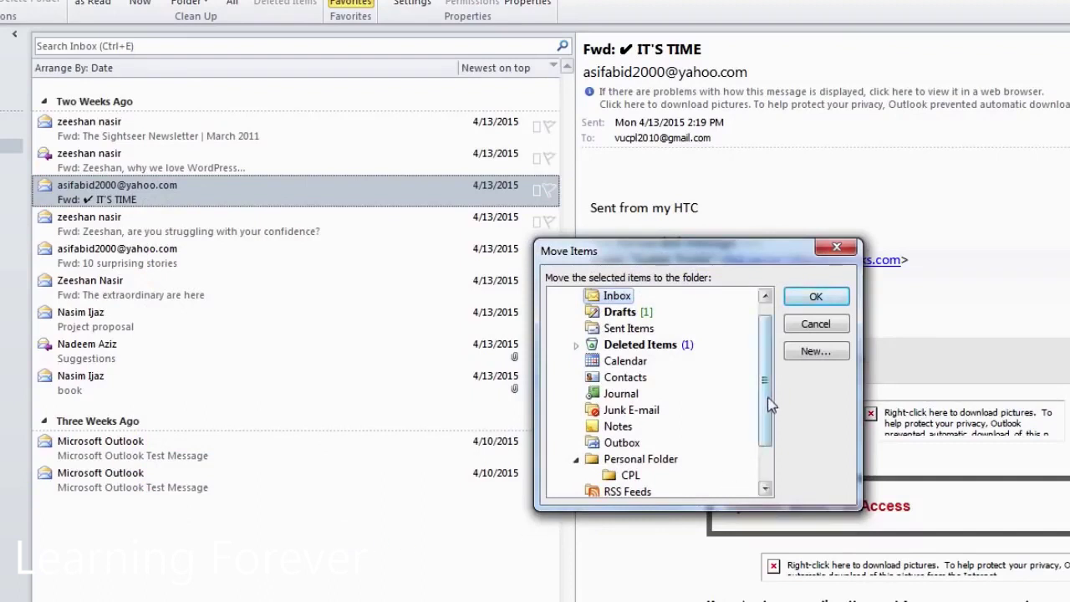
pyautogui.moveTo(768, 393); pyautogui.dragTo(761, 421)
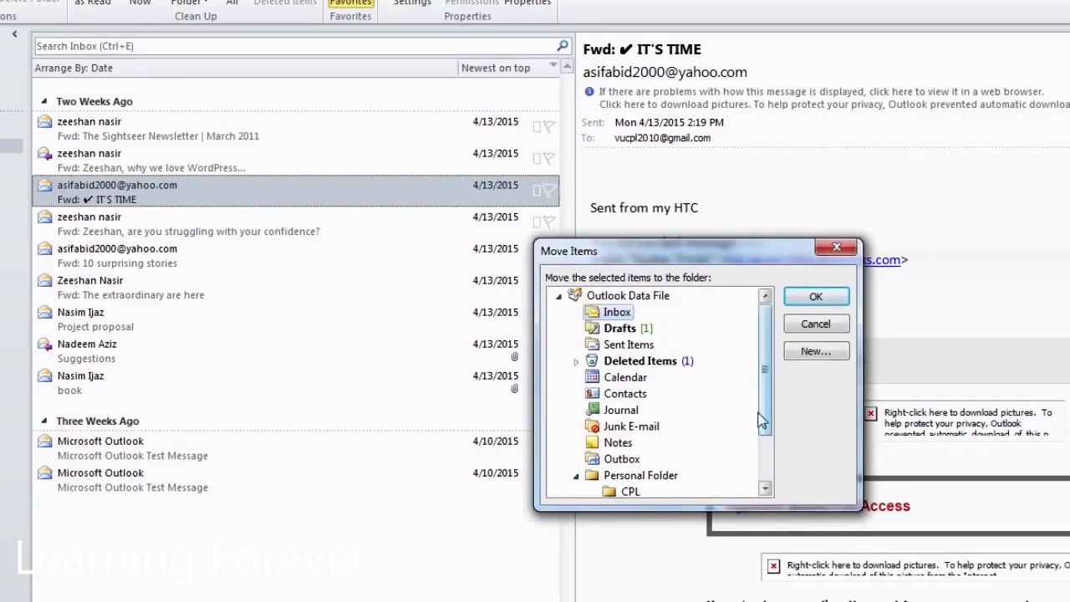
pyautogui.click(645, 425)
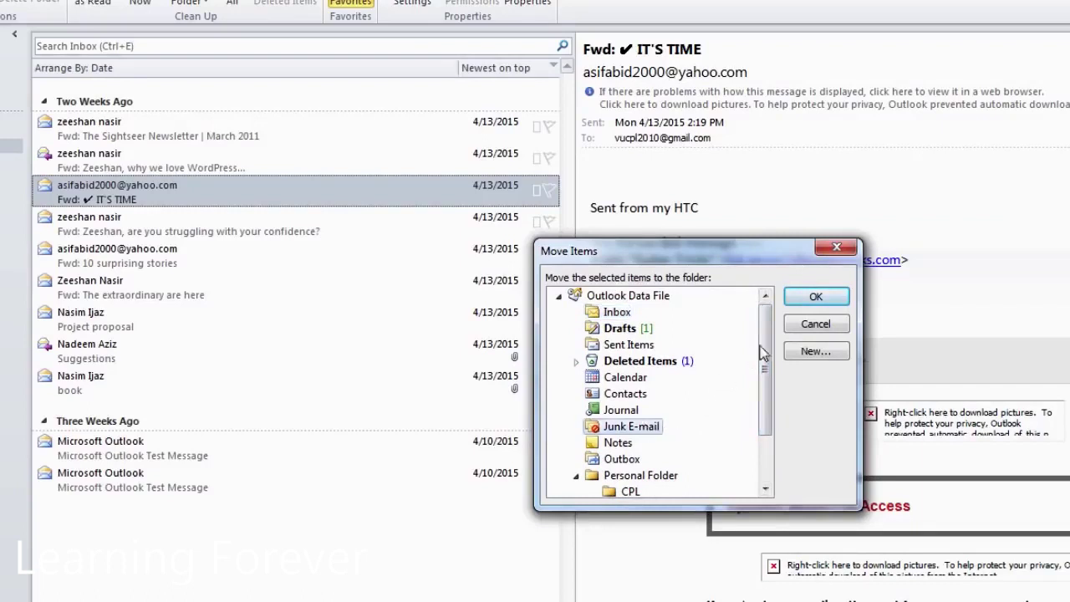
pyautogui.click(813, 300)
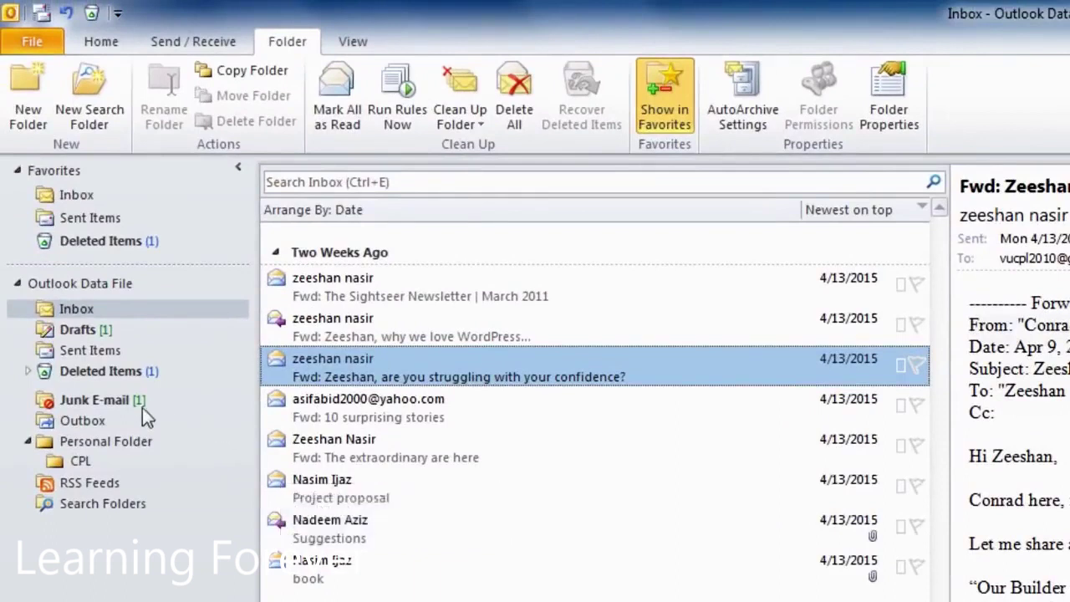
pyautogui.click(93, 400)
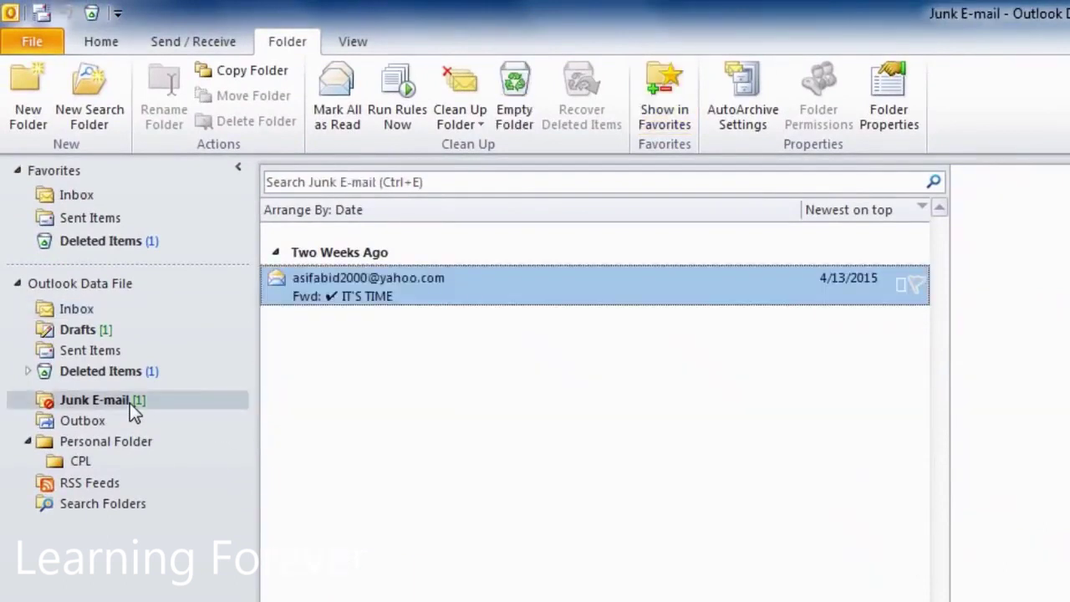
pyautogui.moveTo(358, 296)
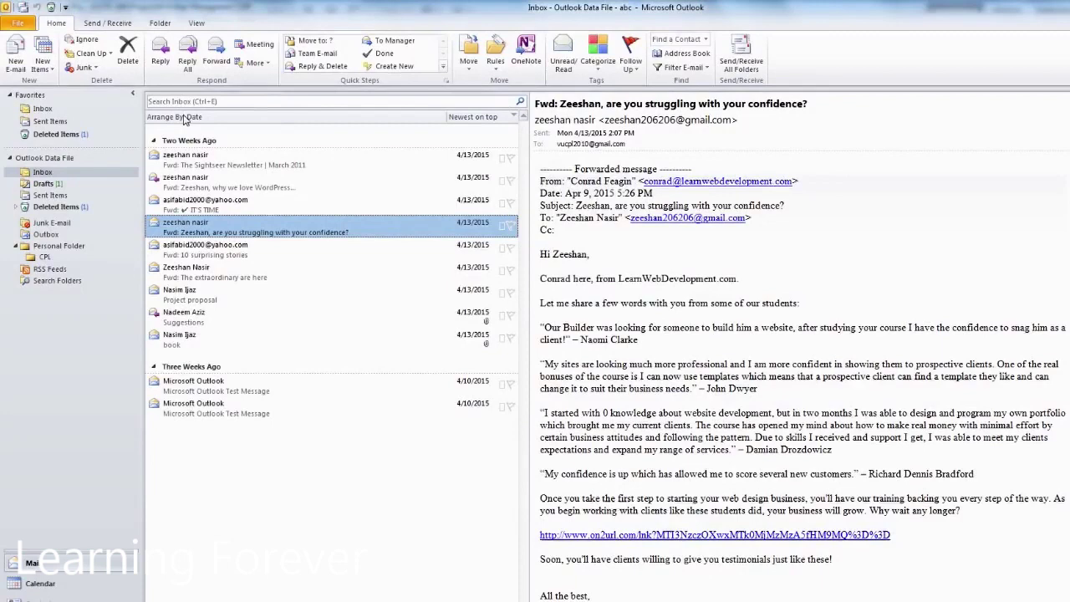
# Arrange the inbox by From (sender), then switch the arrangement to Attachments
pyautogui.click(186, 118)
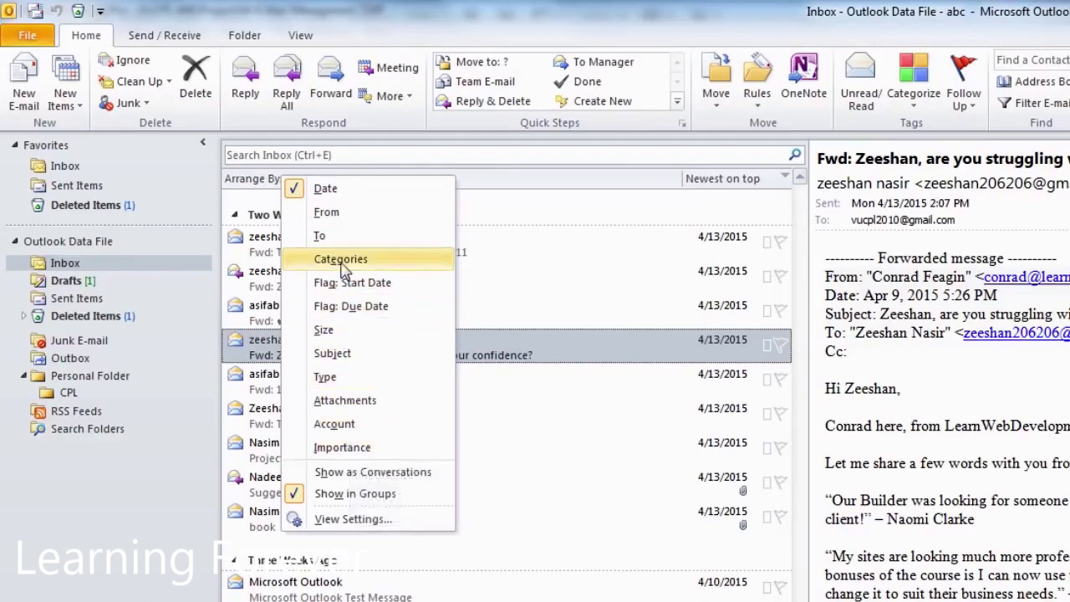
pyautogui.click(350, 219)
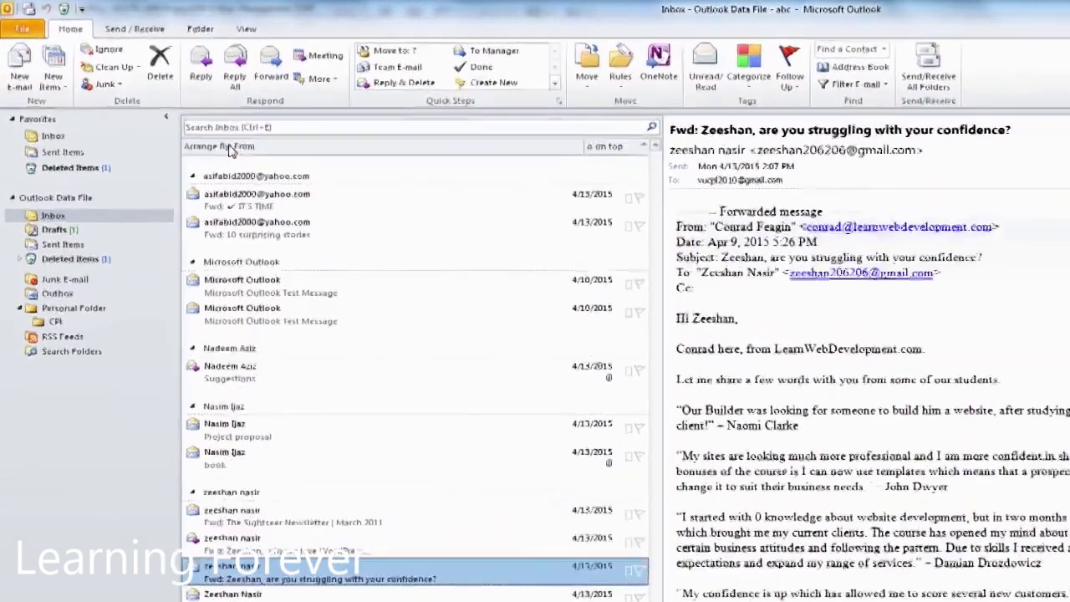
pyautogui.click(210, 135)
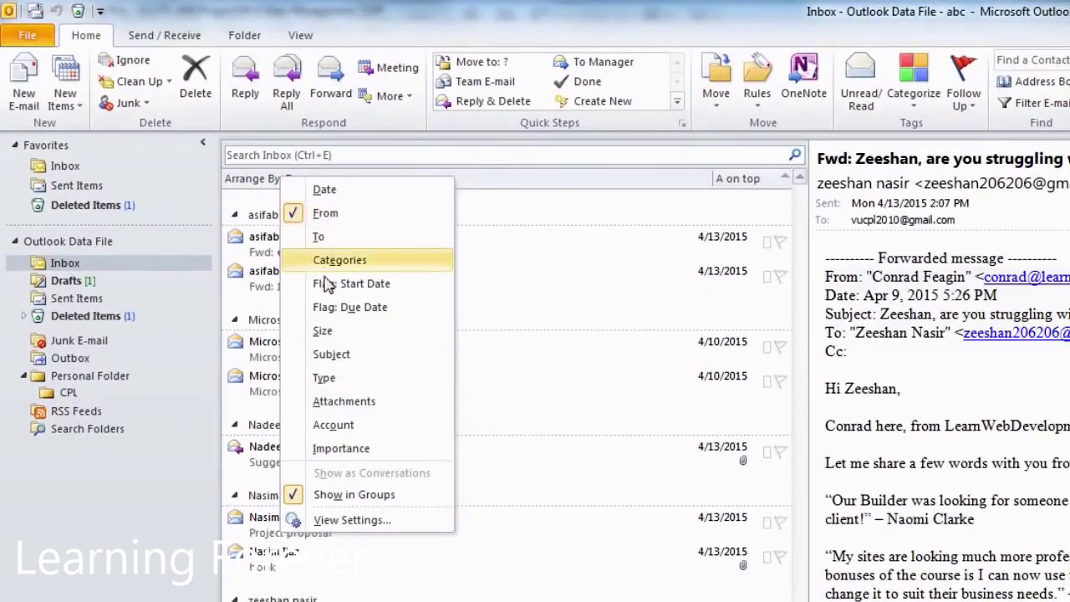
pyautogui.click(342, 403)
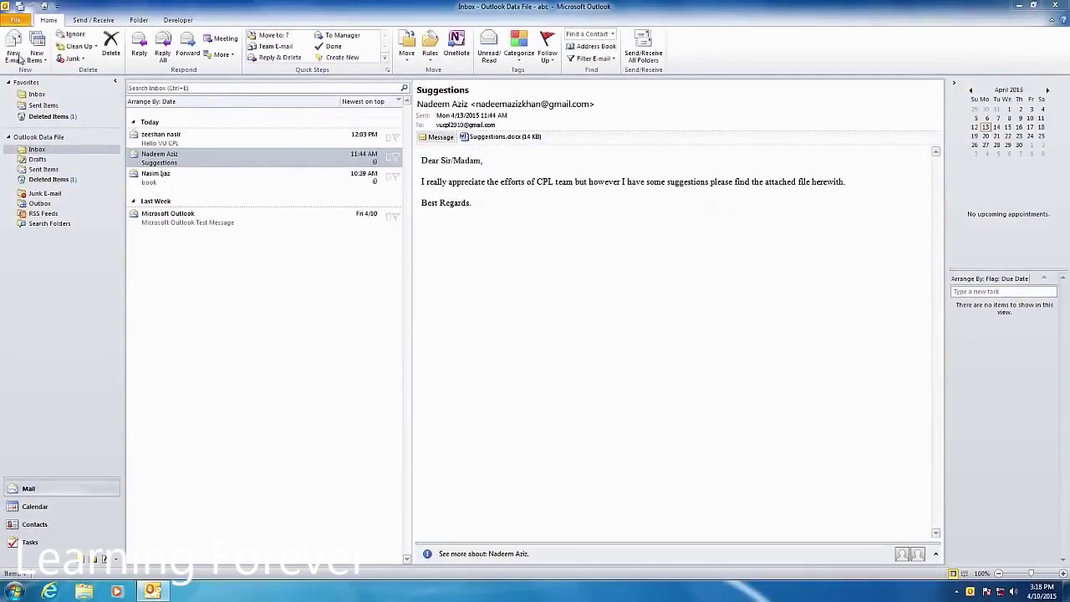
# Start a new e-mail, mark it Low Importance, and show its Follow Up flag options
pyautogui.click(14, 56)
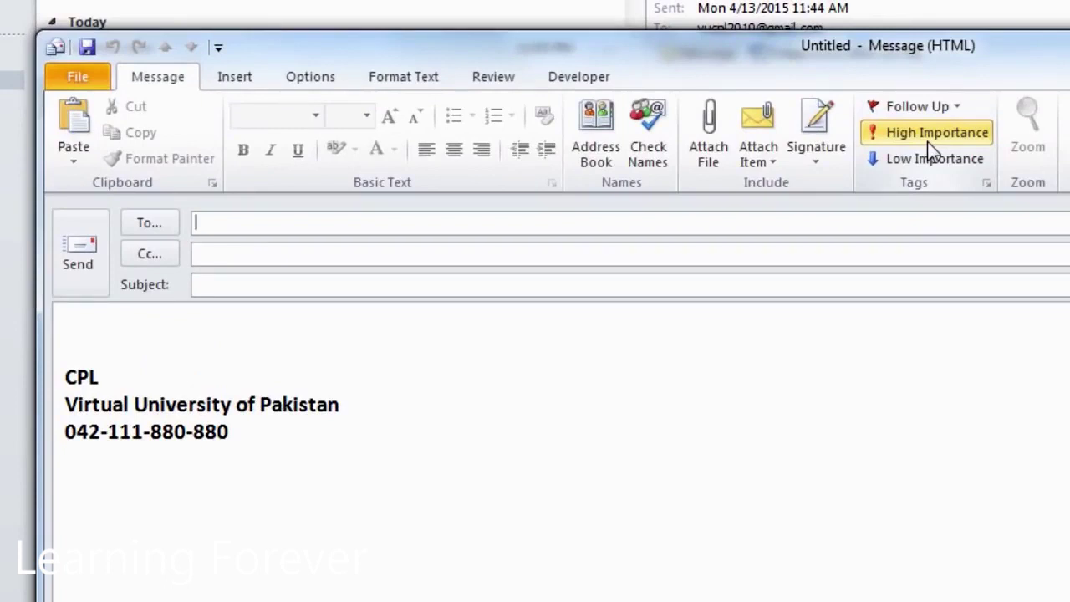
pyautogui.click(944, 165)
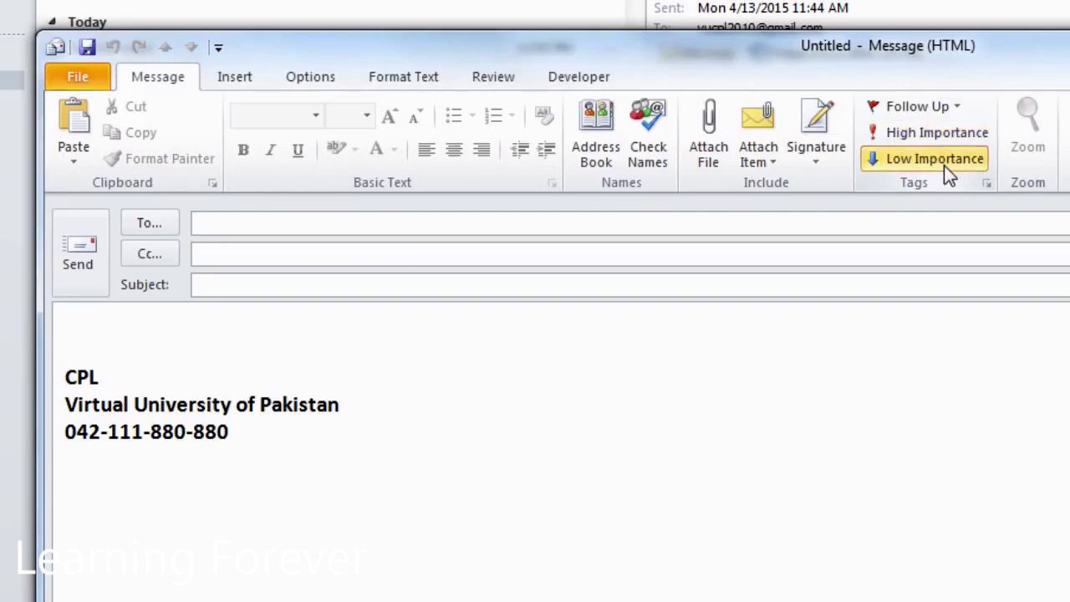
pyautogui.click(913, 109)
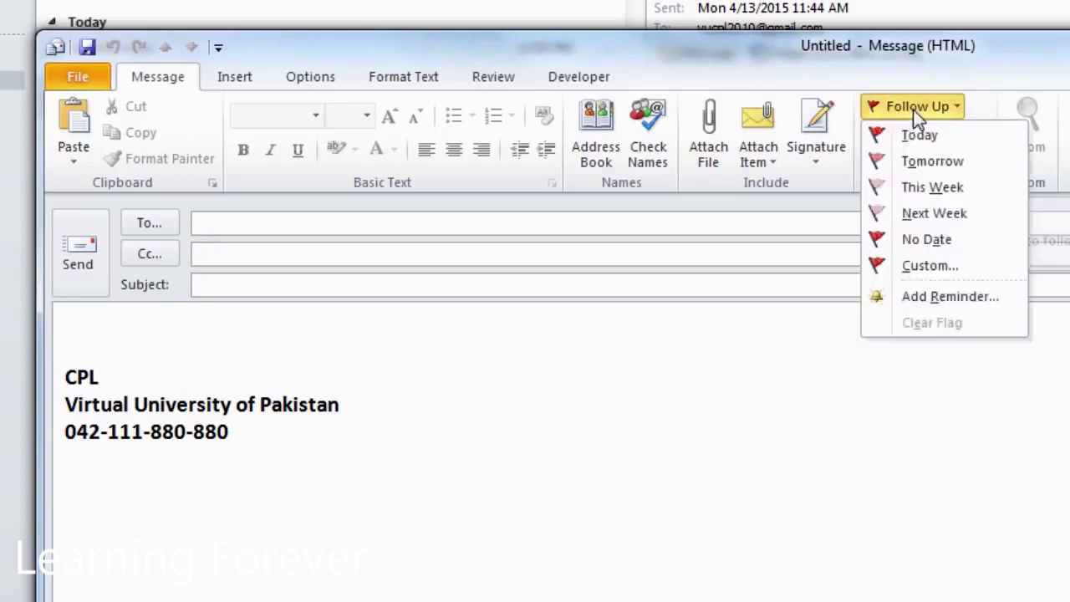
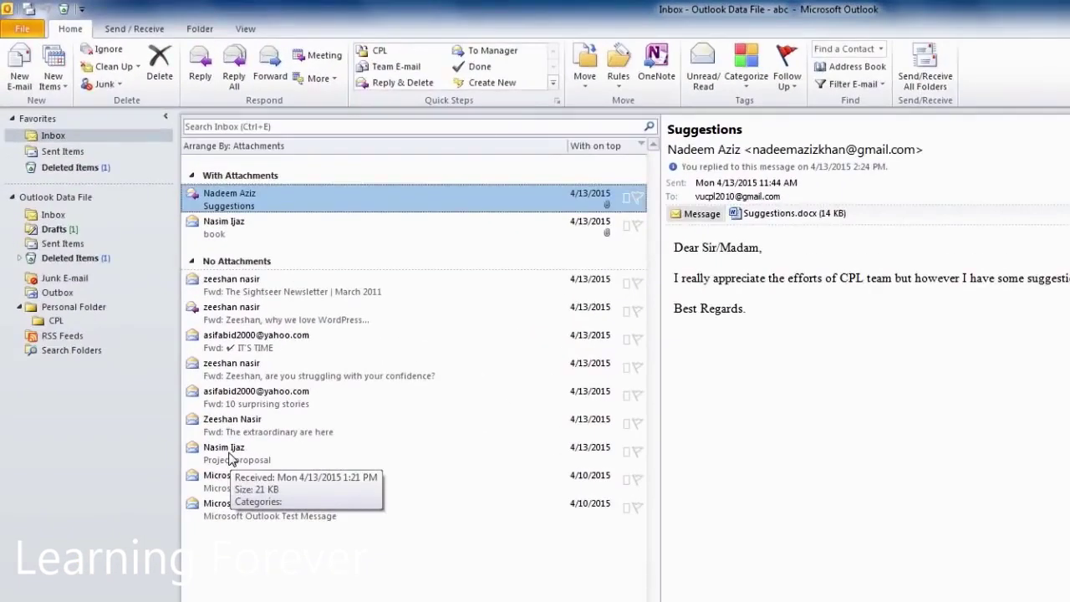
# Open the Project proposal email from the Inbox in the Reading Pane
pyautogui.click(231, 459)
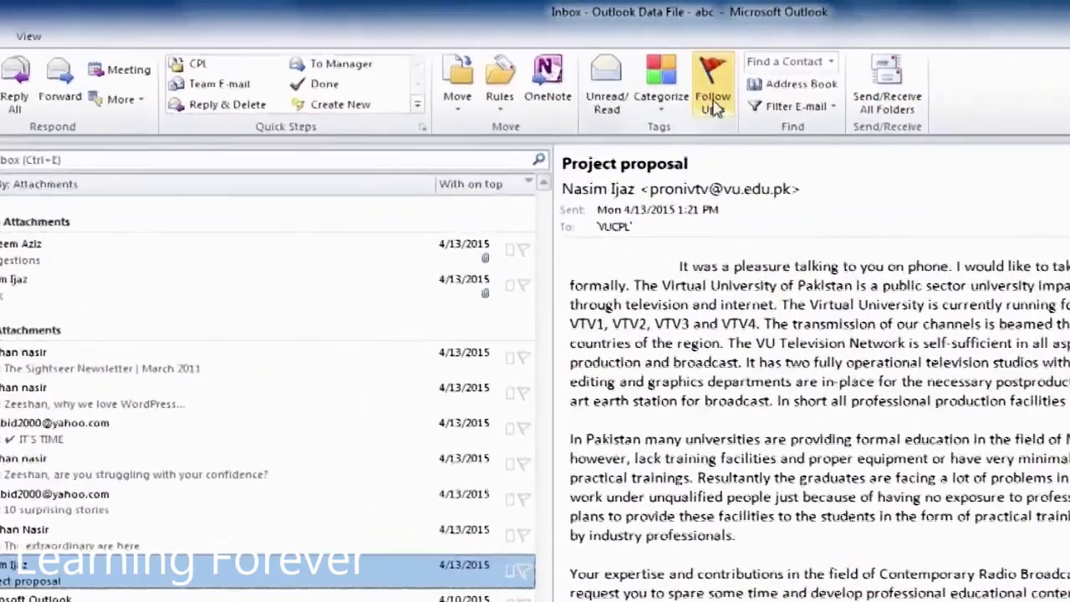
# Give Project proposal a custom Reply flag with start and due dates April 28, 2015
pyautogui.click(788, 77)
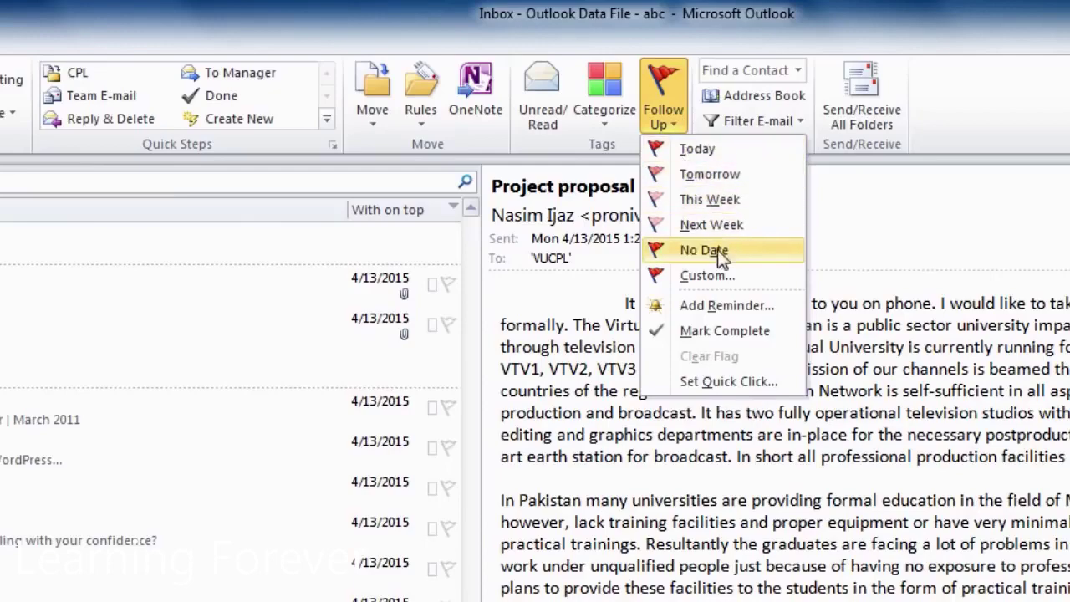
pyautogui.click(727, 304)
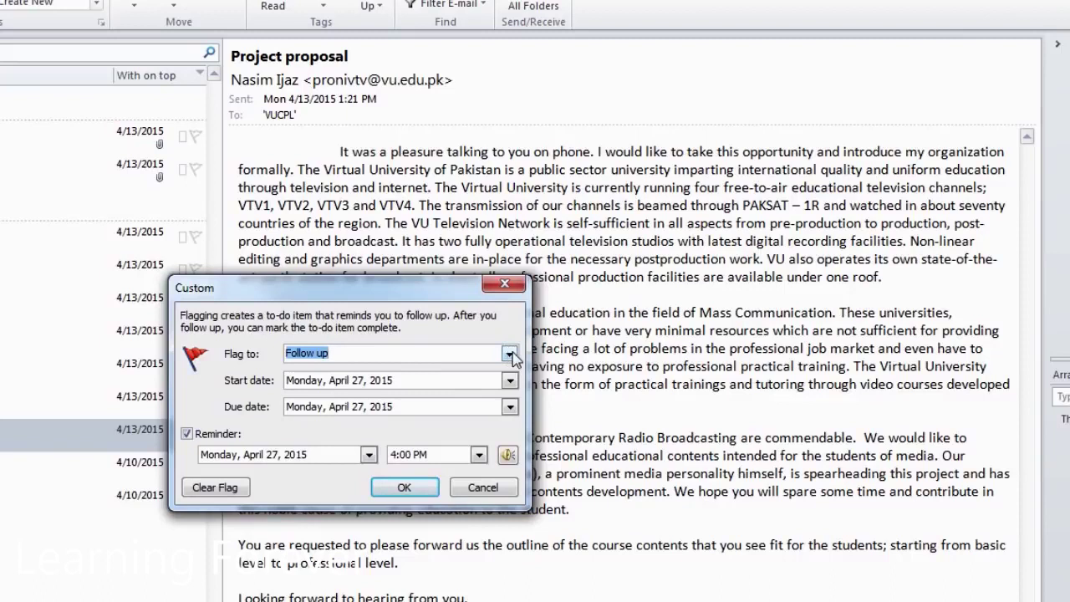
pyautogui.click(510, 355)
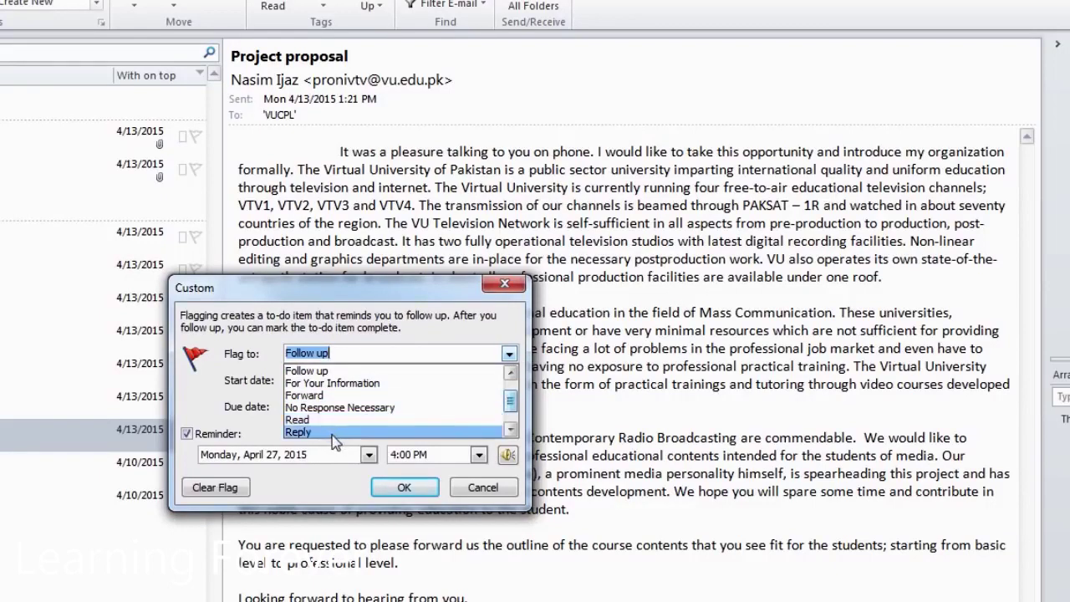
pyautogui.scroll(-1, 332, 434)
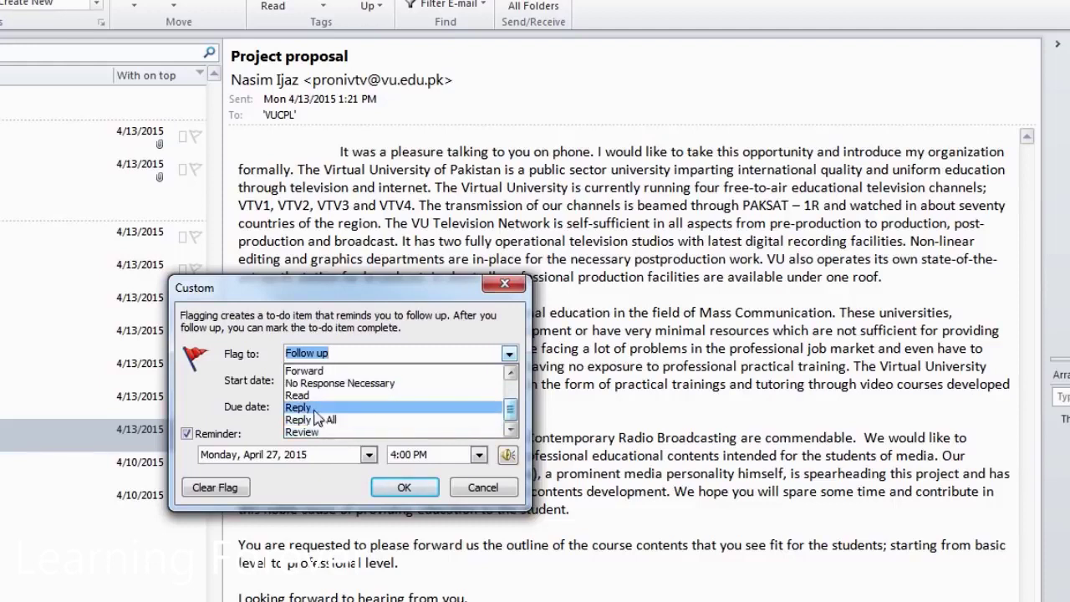
pyautogui.click(313, 409)
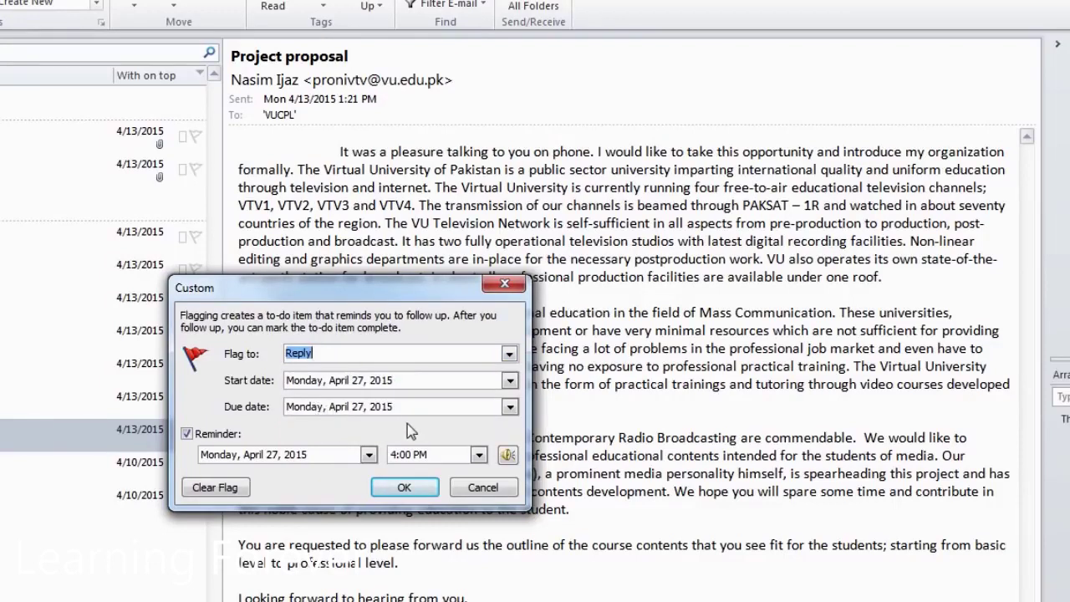
pyautogui.click(510, 381)
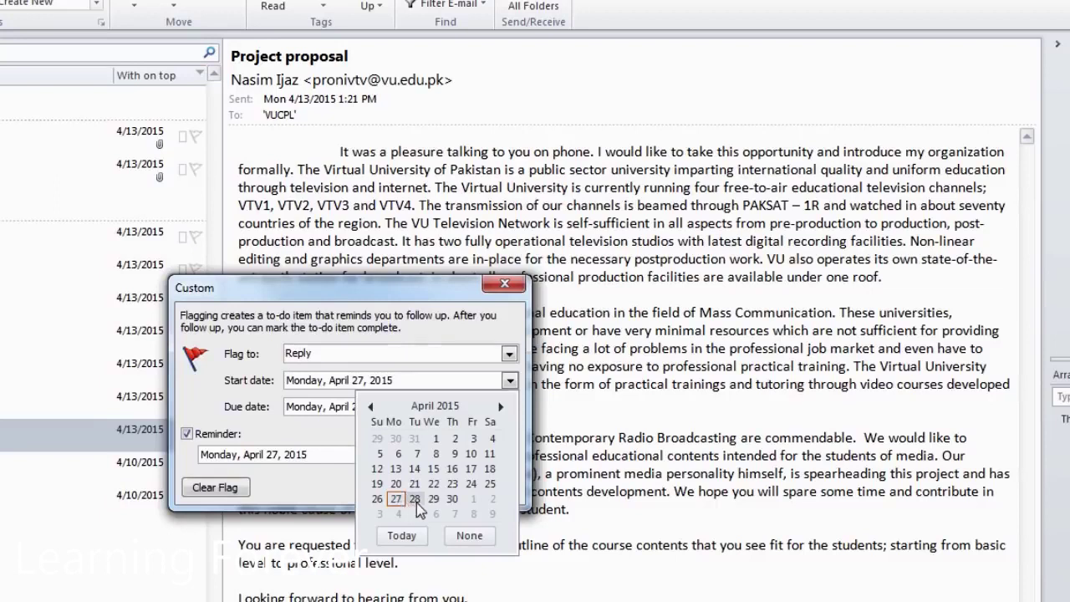
pyautogui.click(416, 501)
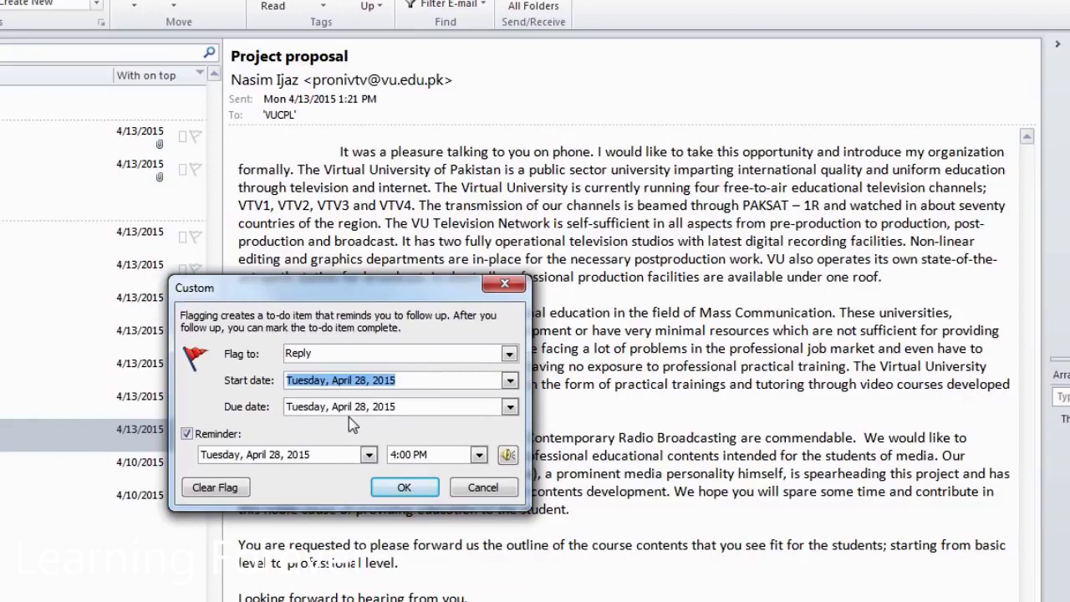
pyautogui.click(511, 407)
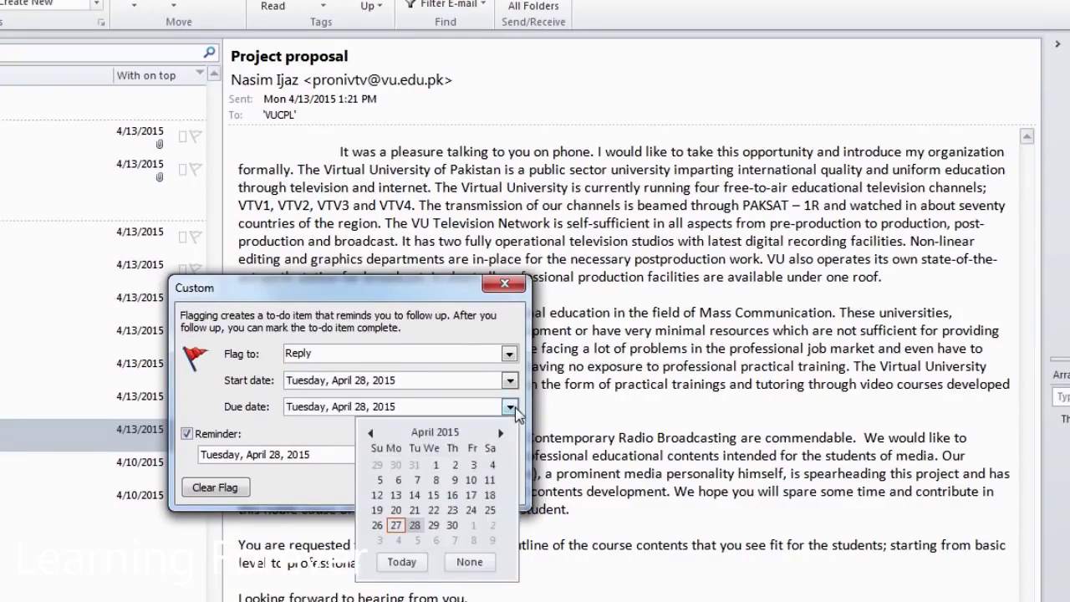
pyautogui.click(415, 526)
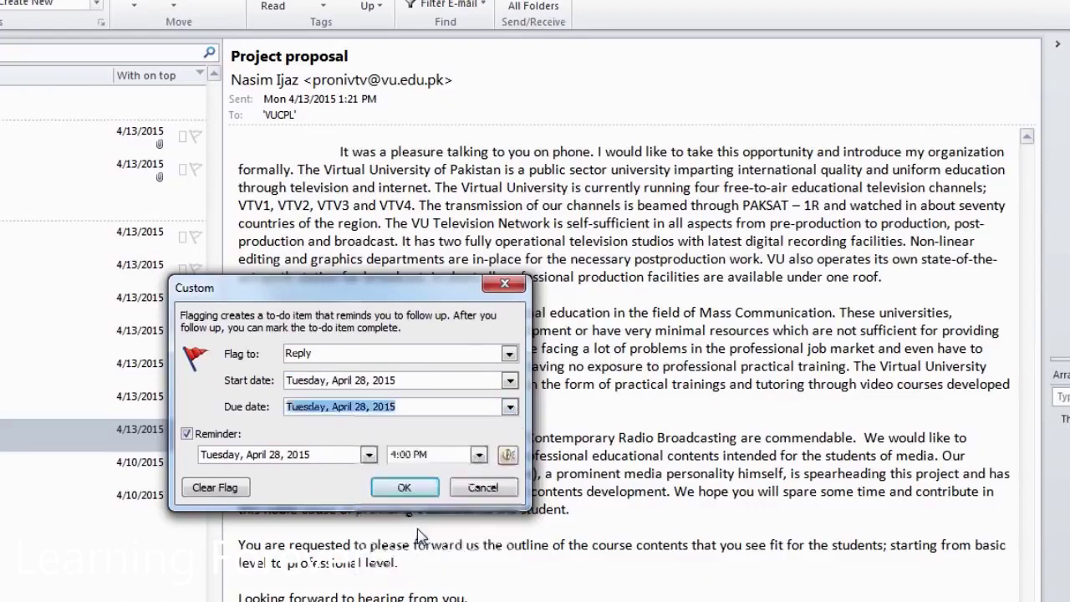
# Set the flag's reminder to Monday April 27 at 12:30 PM and apply it
pyautogui.click(186, 435)
pyautogui.click(186, 434)
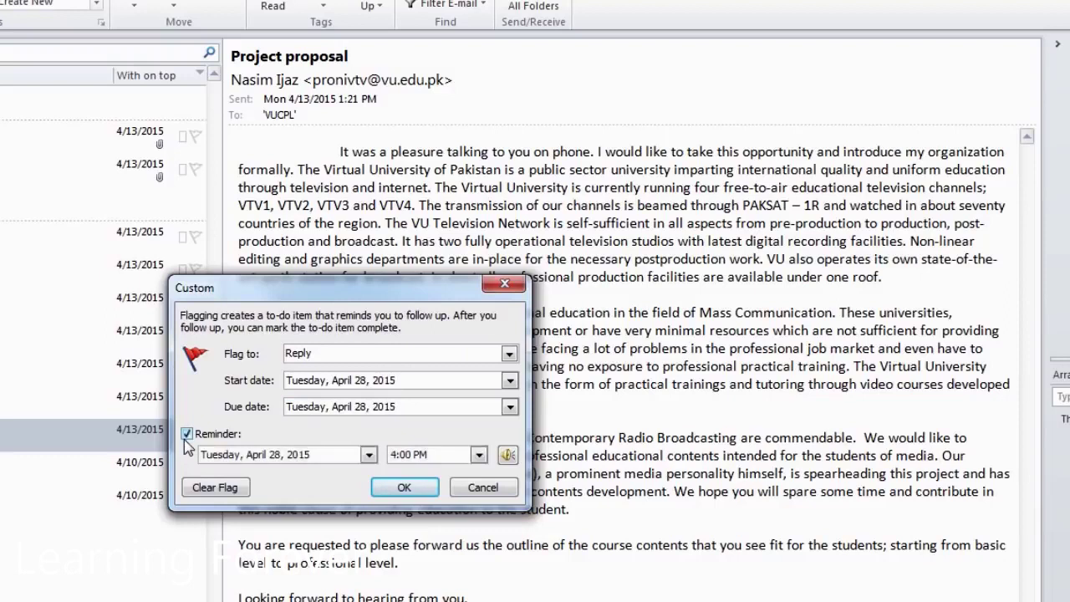
pyautogui.click(368, 455)
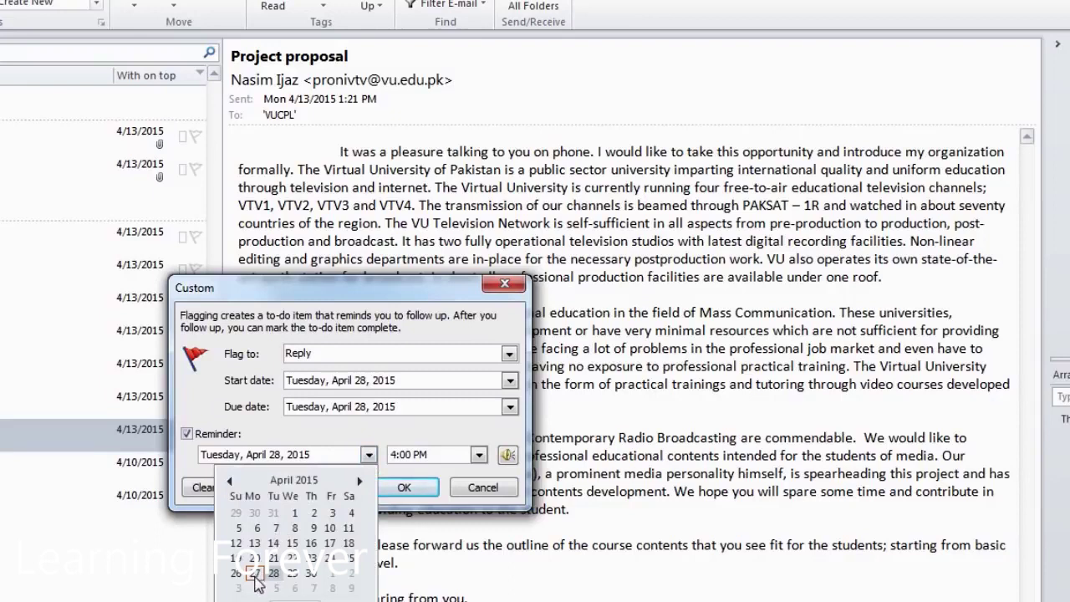
pyautogui.click(255, 574)
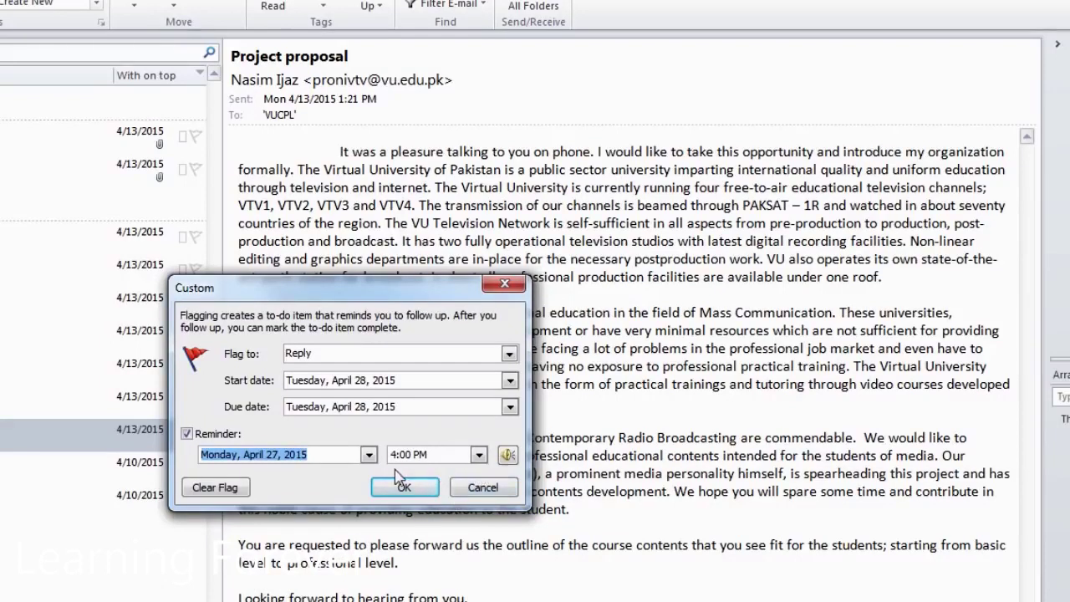
pyautogui.click(479, 455)
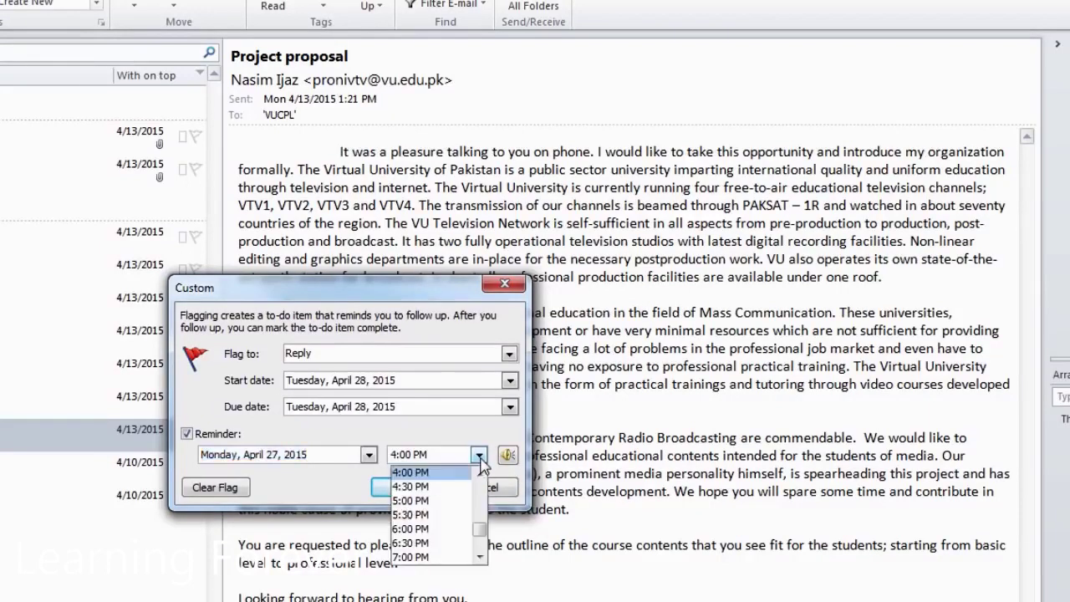
pyautogui.moveTo(479, 534); pyautogui.dragTo(478, 481)
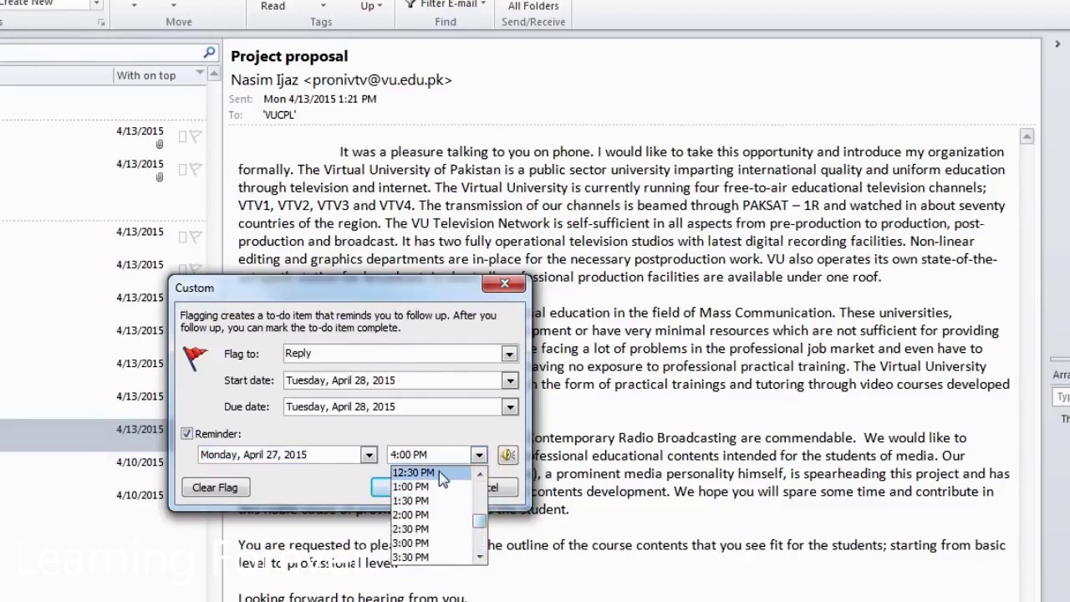
pyautogui.click(440, 471)
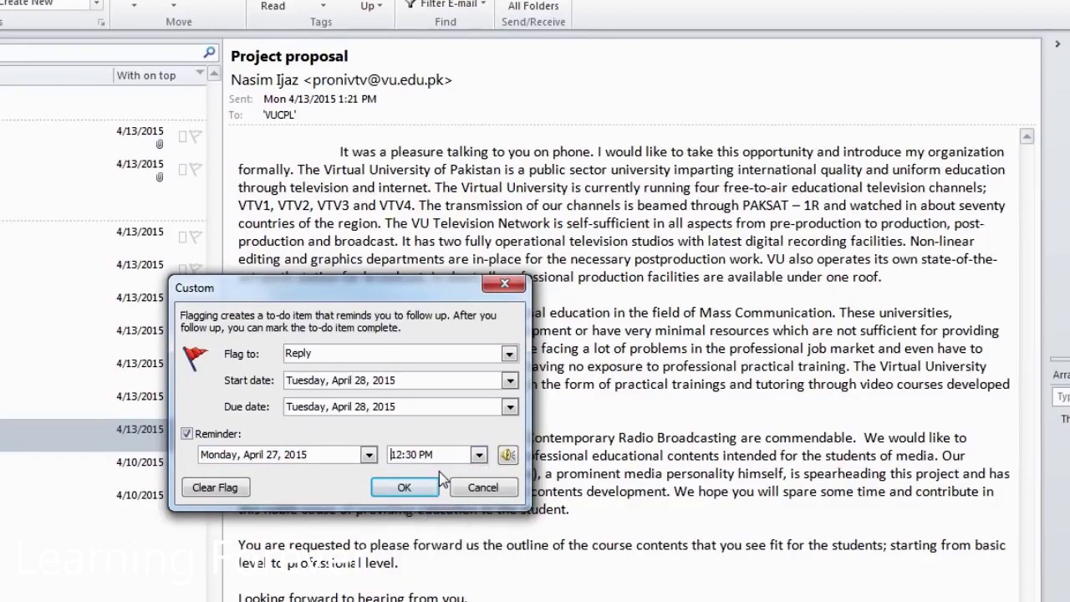
pyautogui.click(395, 492)
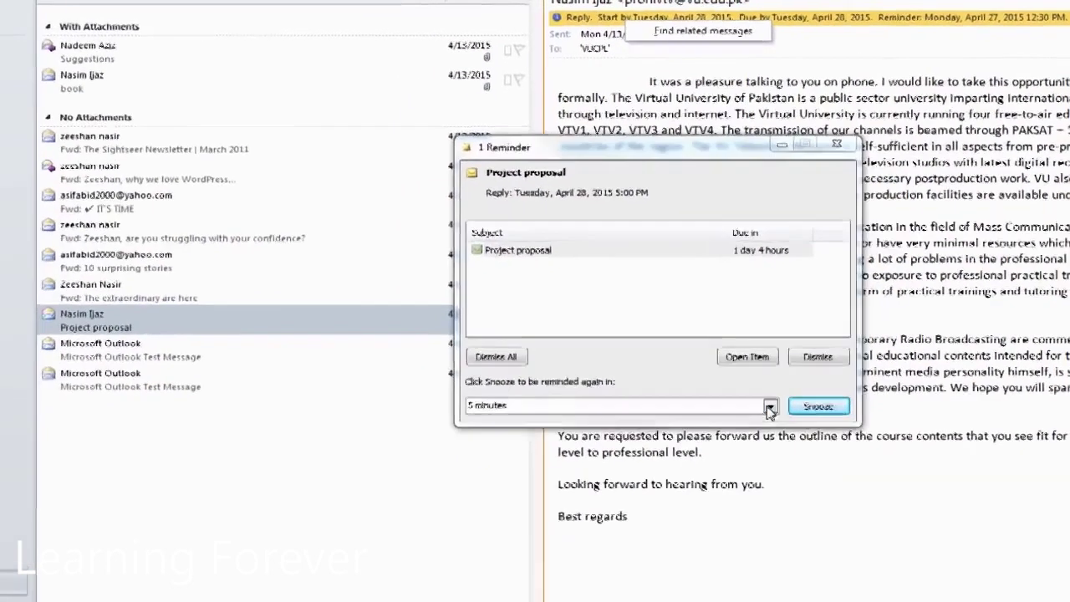
# Leave snooze at 5 minutes, then clear the Project proposal flag from the Reminder window
pyautogui.click(730, 460)
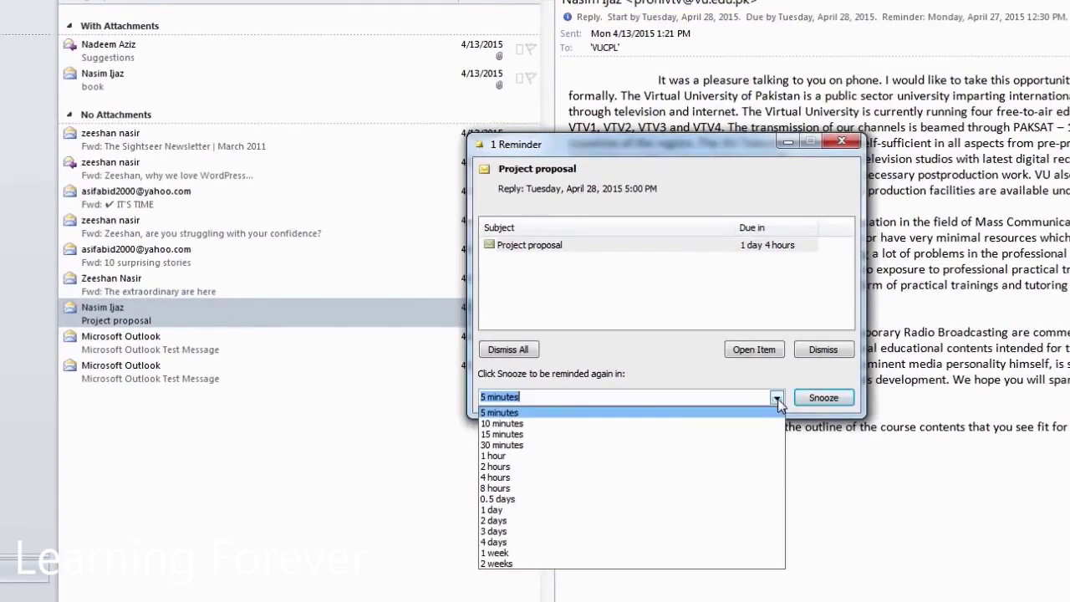
pyautogui.click(778, 399)
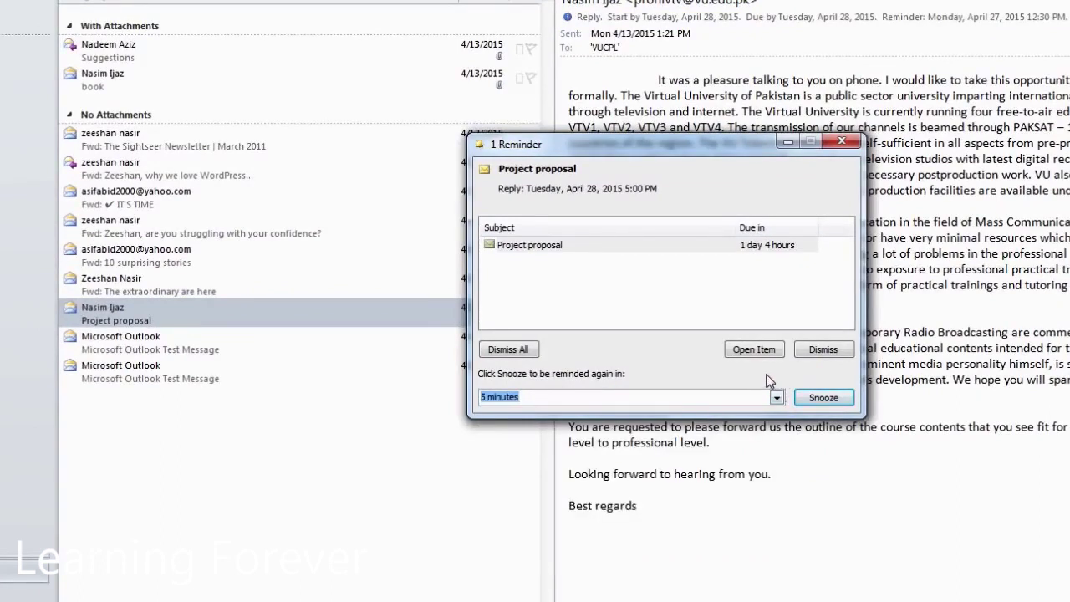
pyautogui.rightClick(610, 248)
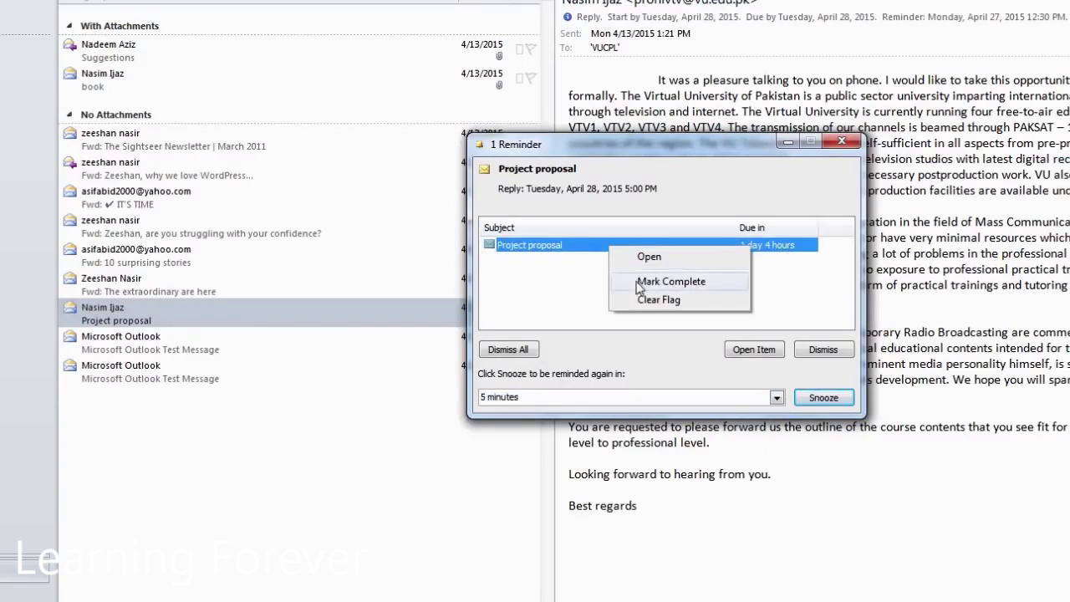
pyautogui.click(675, 303)
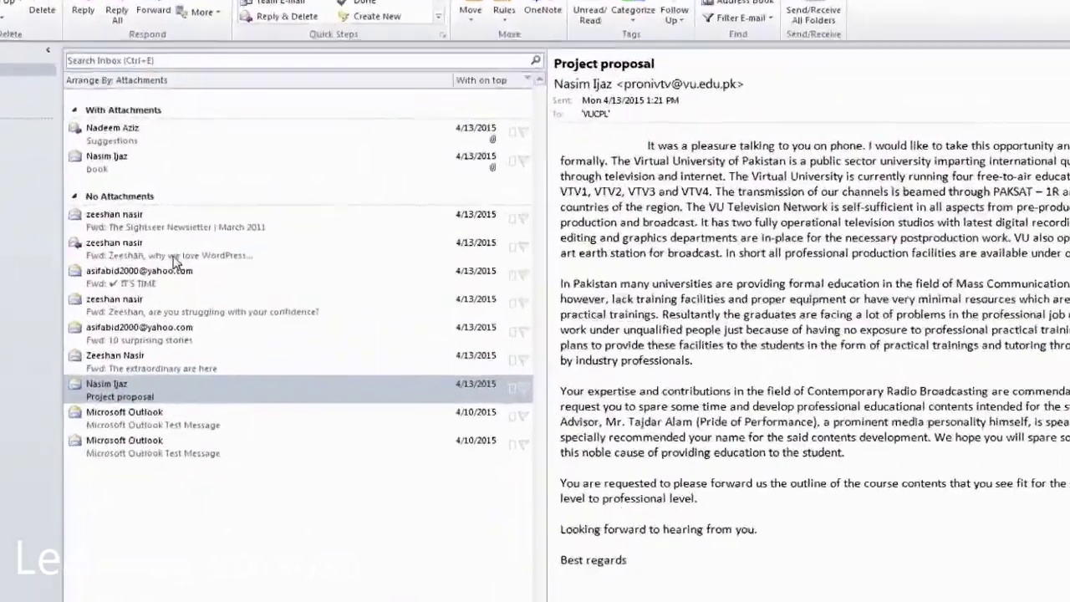
# Delete the Fwd WordPress message and view the Deleted Items folder
pyautogui.click(197, 229)
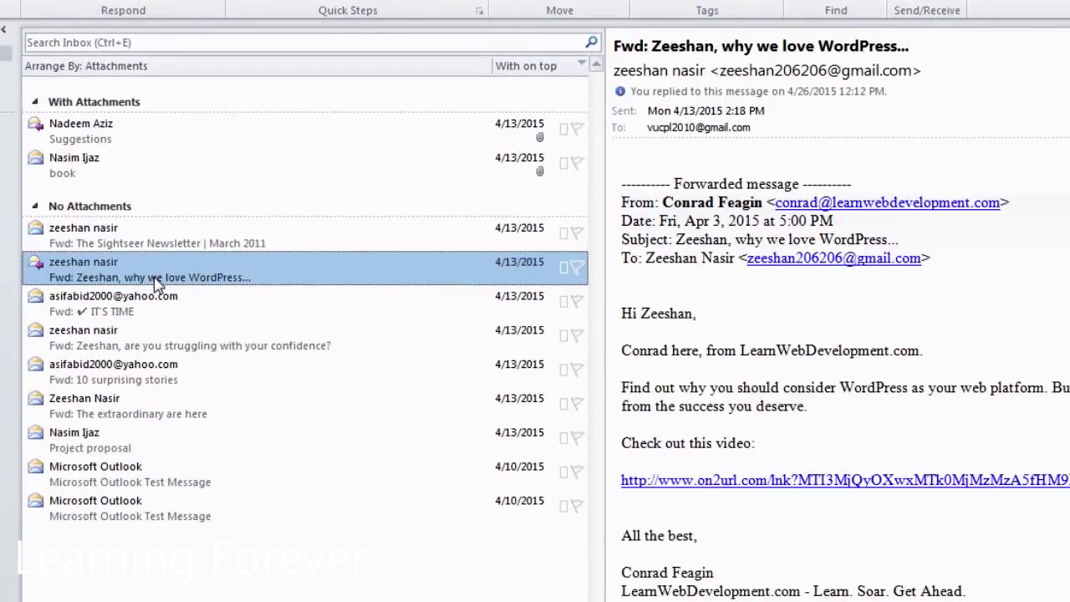
pyautogui.rightClick(155, 282)
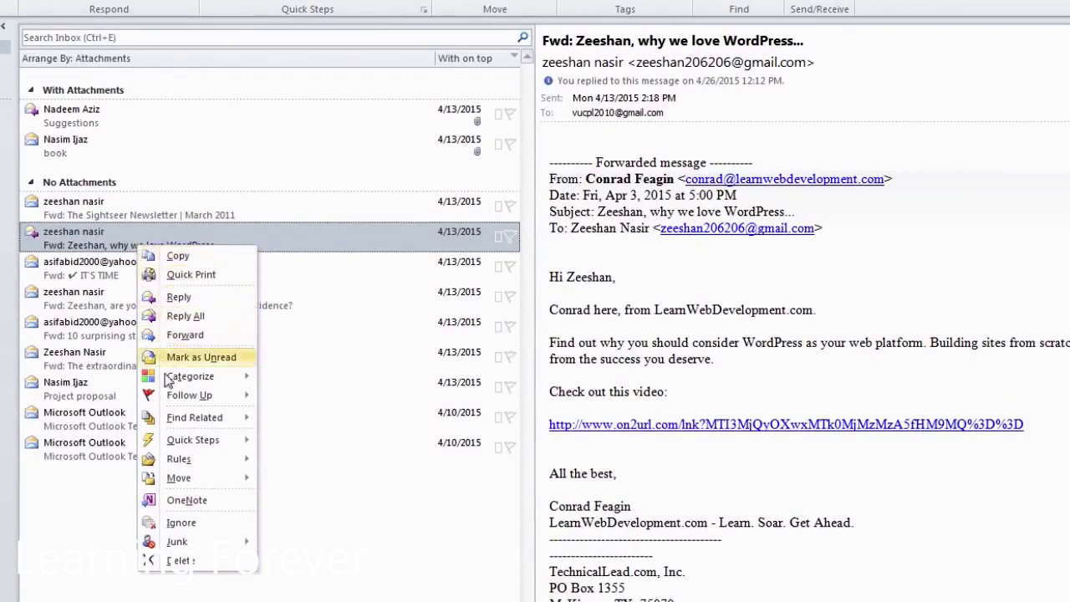
pyautogui.click(191, 563)
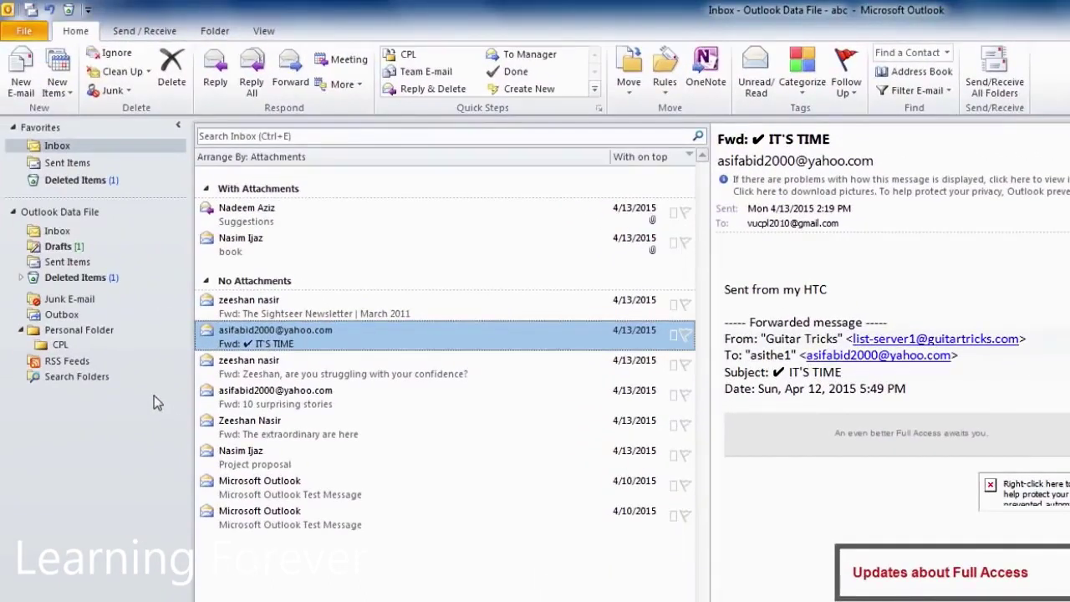
pyautogui.click(75, 276)
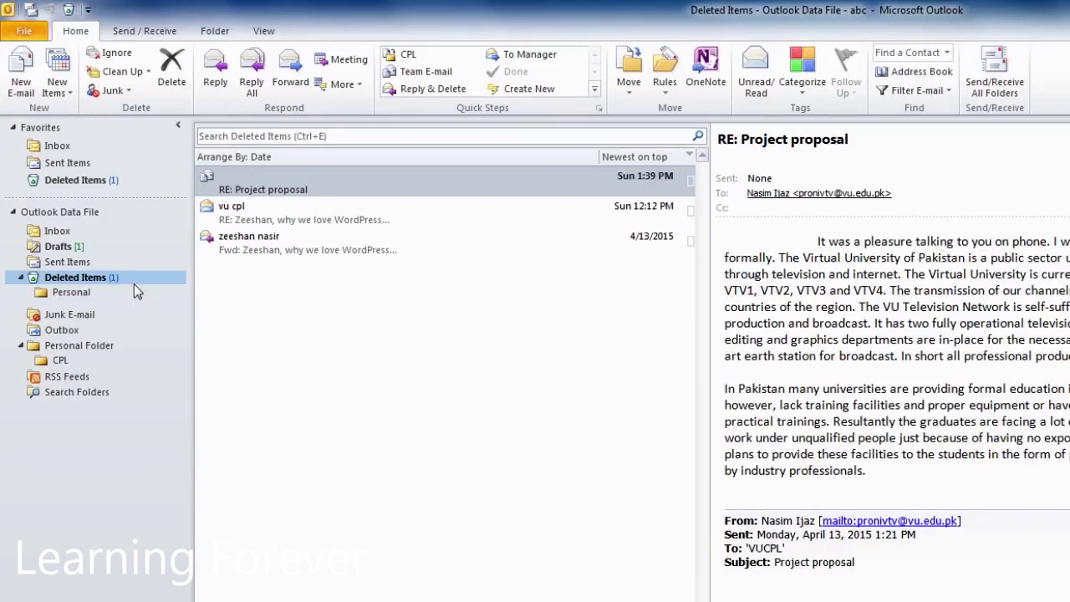
# Move the WordPress message from Deleted Items to the Inbox and open it there
pyautogui.click(324, 252)
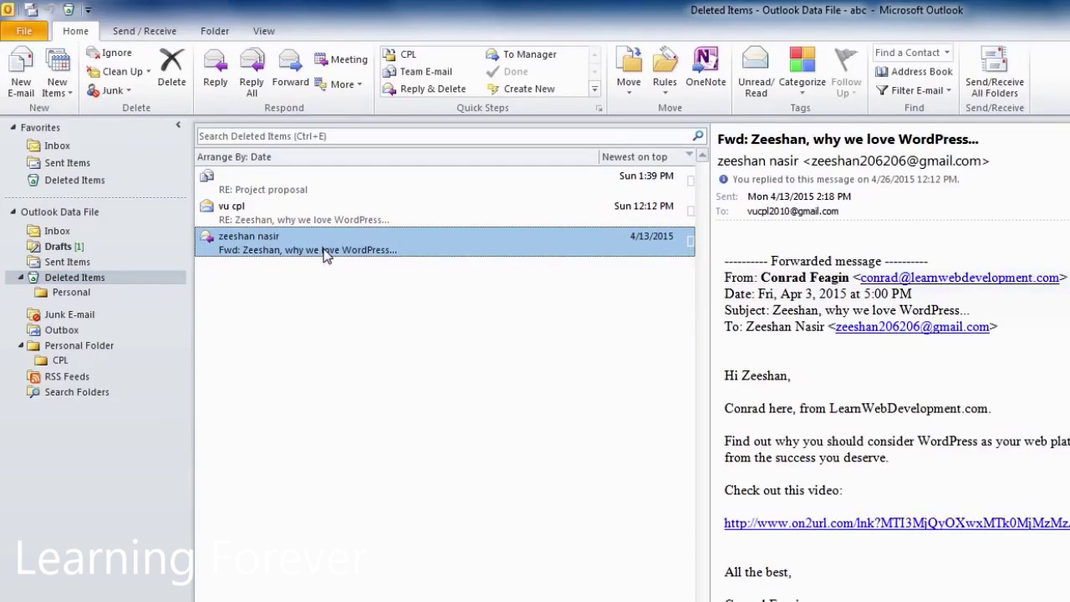
pyautogui.rightClick(324, 253)
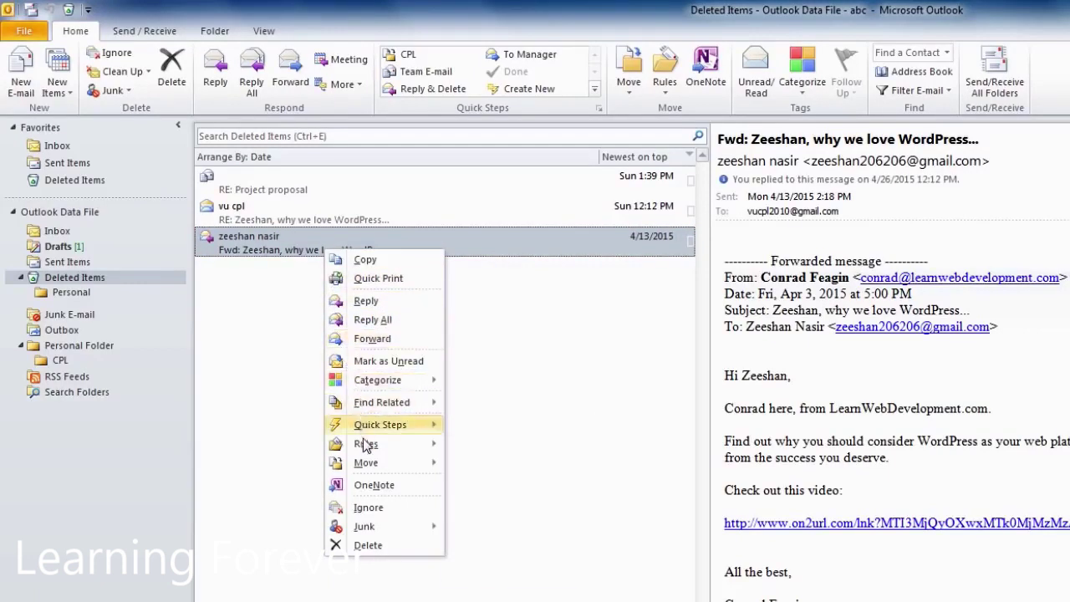
pyautogui.moveTo(367, 468)
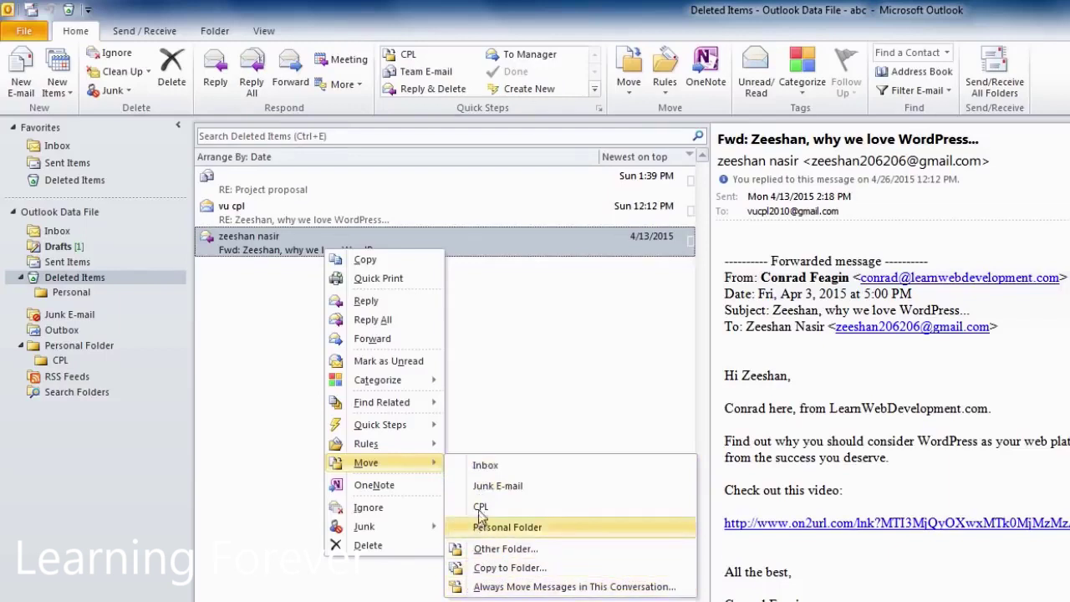
pyautogui.click(490, 469)
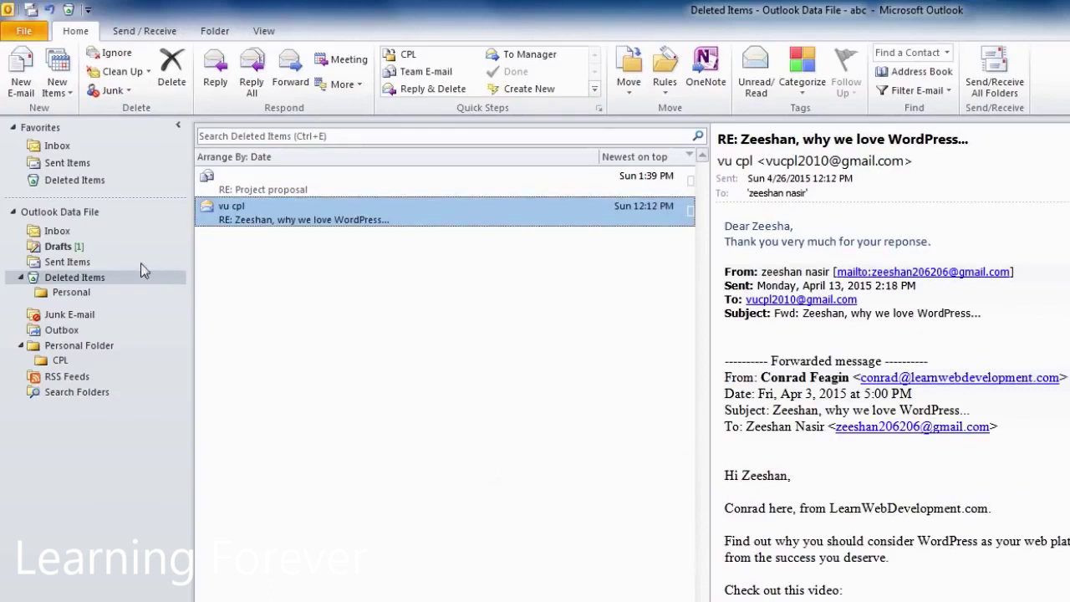
pyautogui.click(79, 246)
pyautogui.click(70, 235)
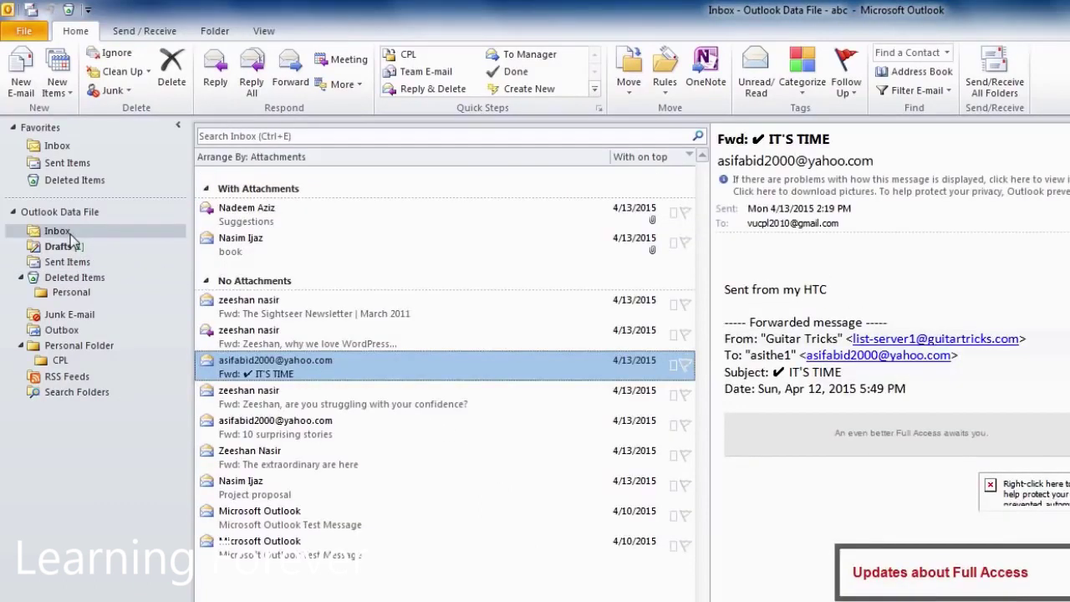
pyautogui.click(262, 343)
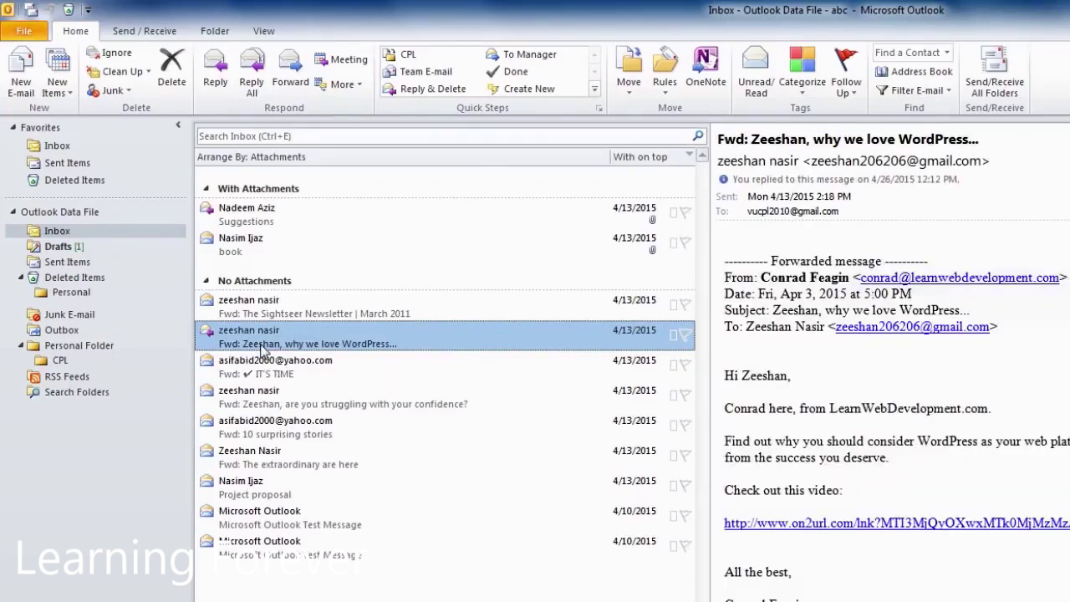